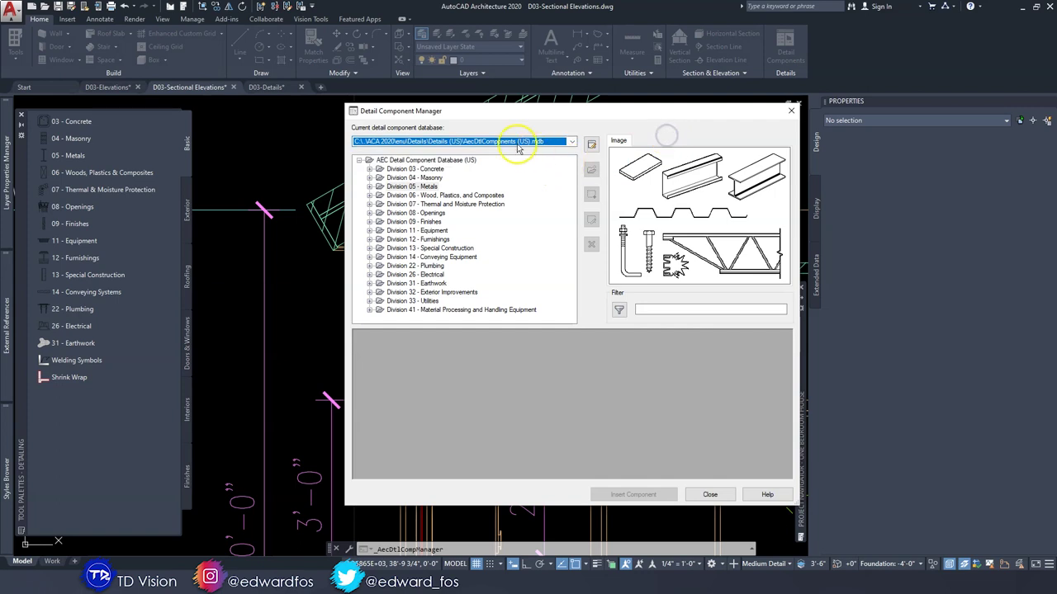
Browse the Division 03 - Concrete components and examine the Wiremesh Reinforcing sizes in the detail component database.
{"action": "left_click", "coordinate": [430, 169]}
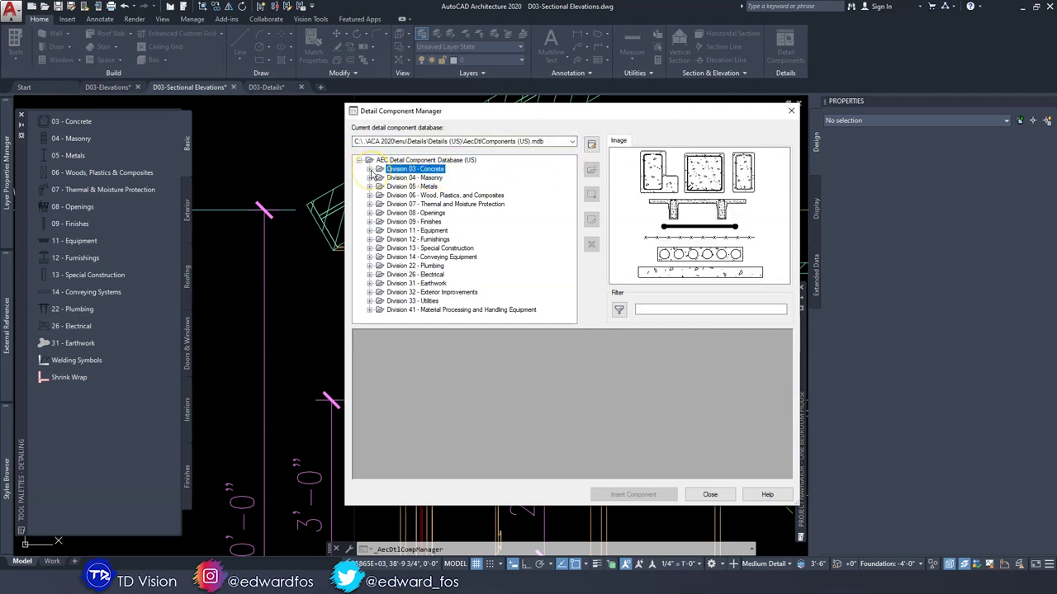
{"action": "left_click", "coordinate": [369, 169]}
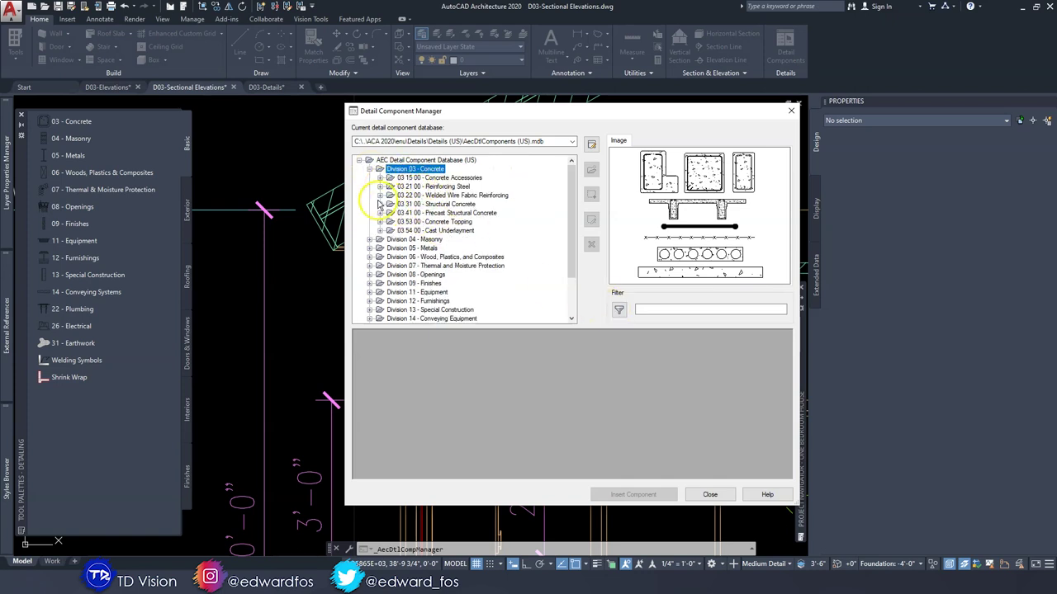
{"action": "left_click", "coordinate": [380, 196]}
{"action": "left_click", "coordinate": [435, 204]}
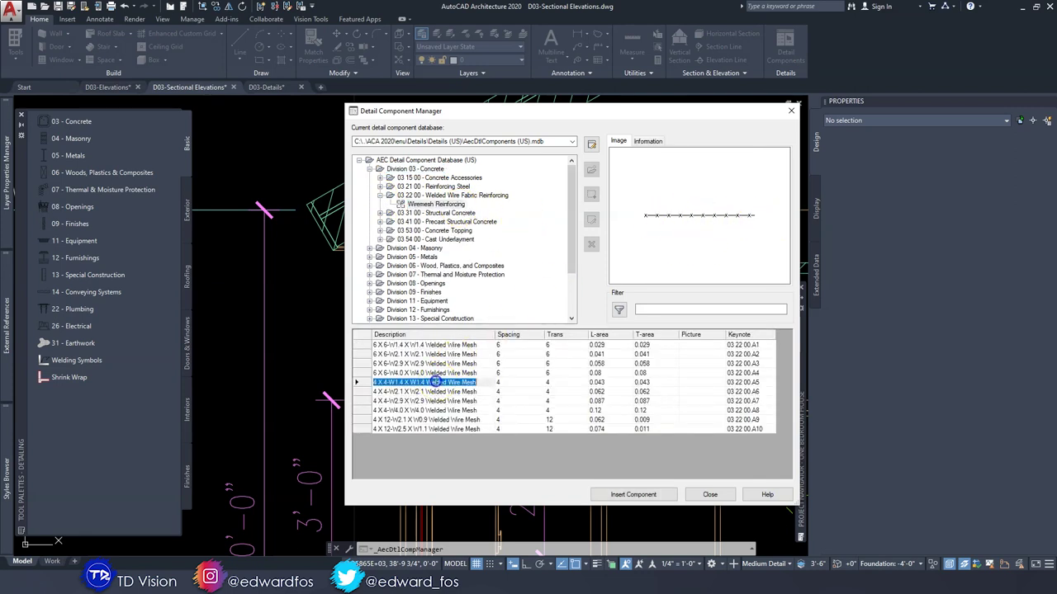
{"action": "left_click", "coordinate": [399, 420]}
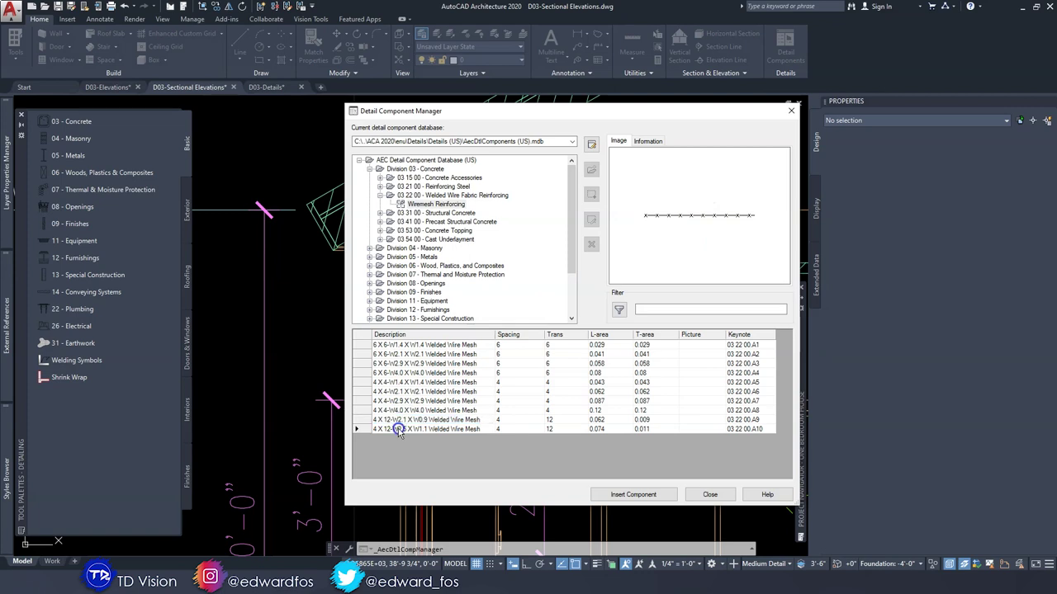
{"action": "left_click", "coordinate": [399, 429]}
{"action": "scroll", "coordinate": [427, 264], "scroll_direction": "down", "scroll_amount": 2}
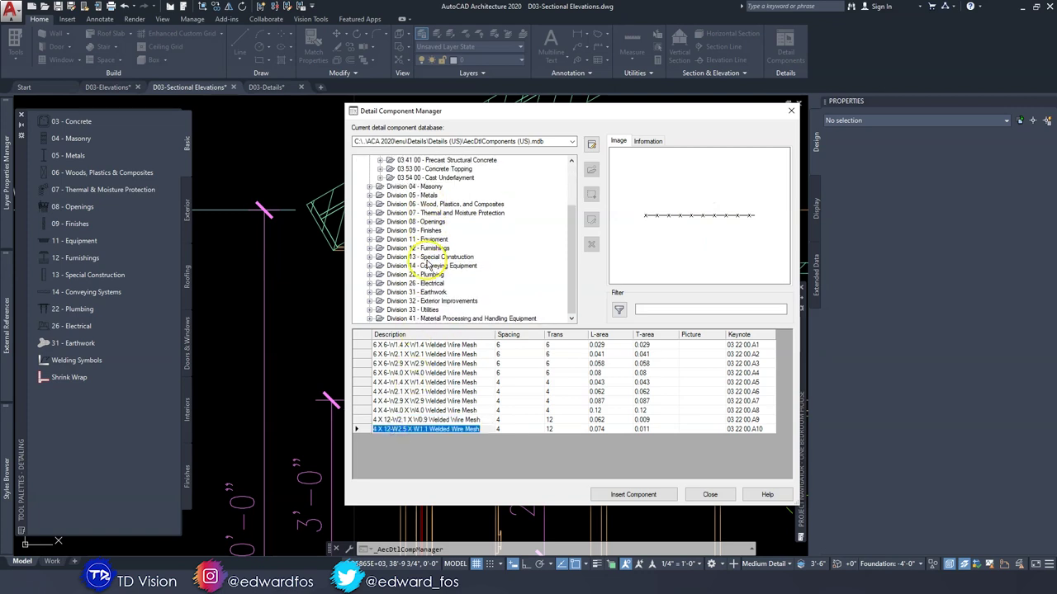
Filter the detail component database for "hurricane", look at the Hurricane Anchors, clear the filter and close the Detail Component Manager.
{"action": "left_click", "coordinate": [654, 311]}
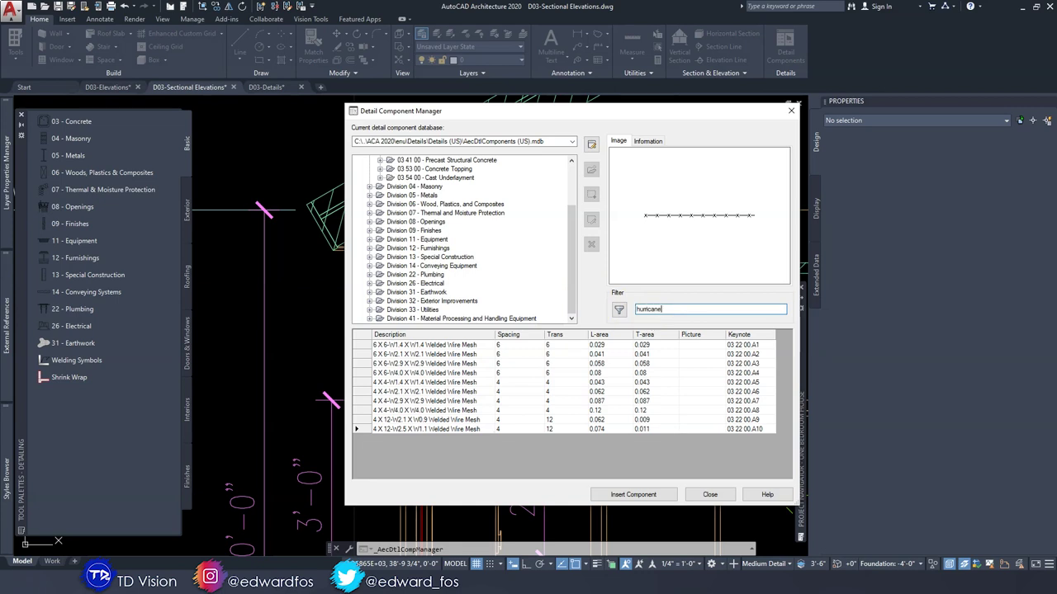
{"action": "key", "text": "Return"}
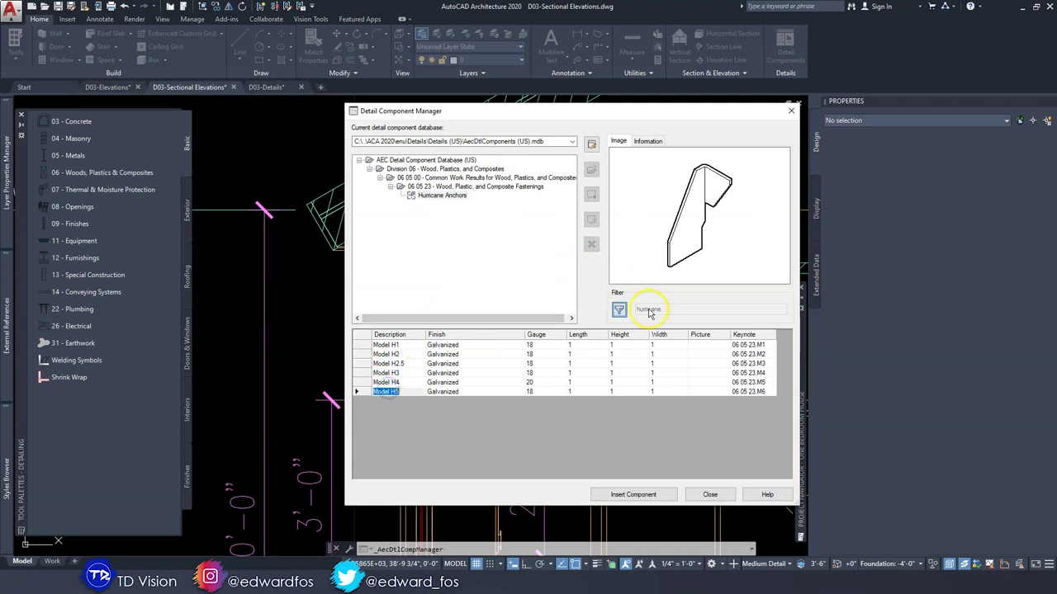
{"action": "left_click", "coordinate": [457, 269]}
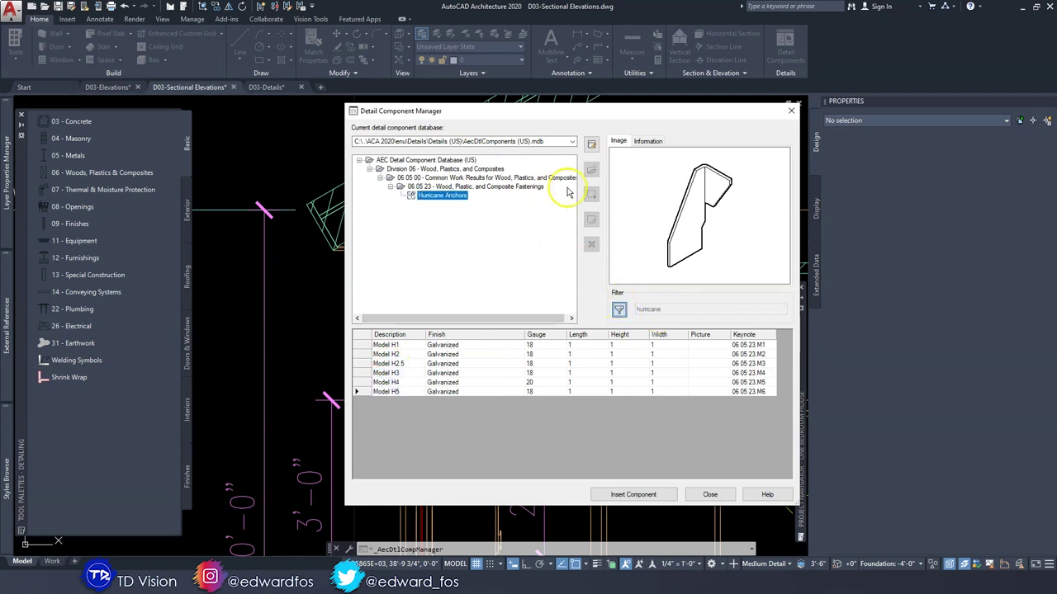
{"action": "left_click", "coordinate": [620, 309]}
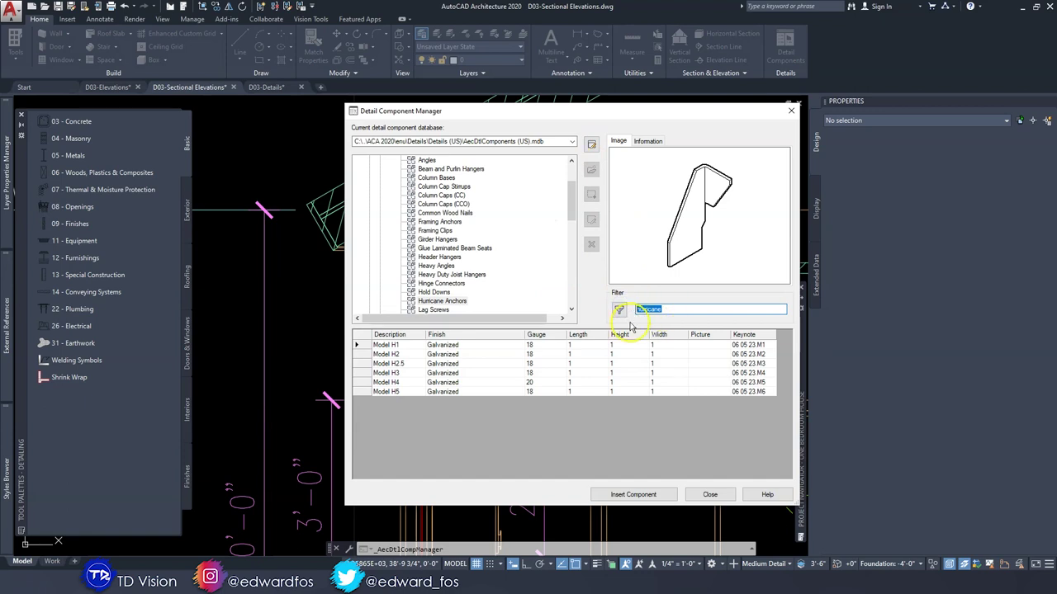
{"action": "scroll", "coordinate": [495, 234], "scroll_direction": "up", "scroll_amount": 3}
{"action": "left_click", "coordinate": [370, 196]}
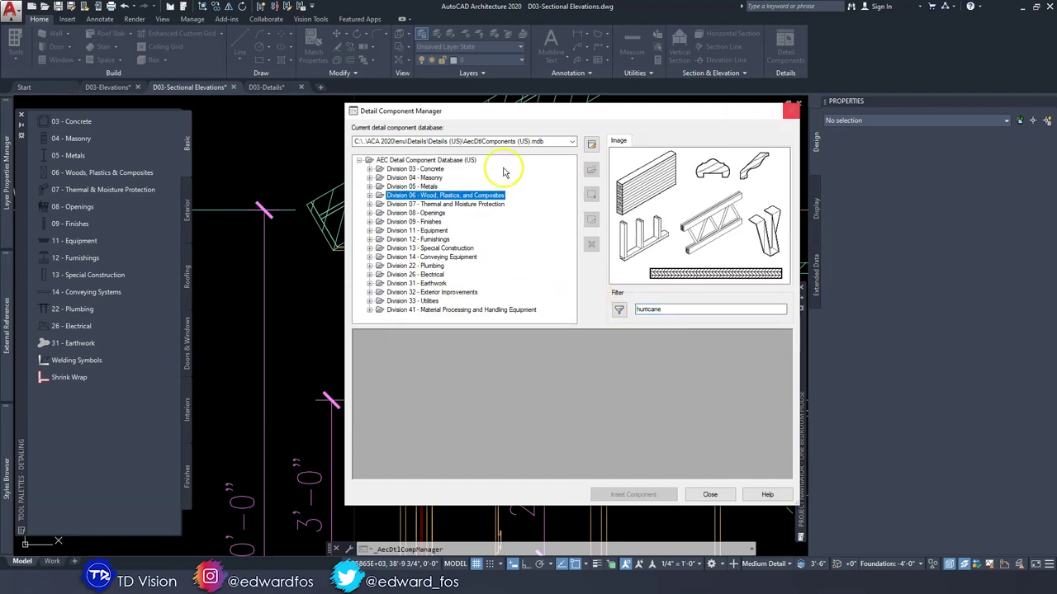
{"action": "left_click_drag", "start_coordinate": [513, 118], "coordinate": [486, 120]}
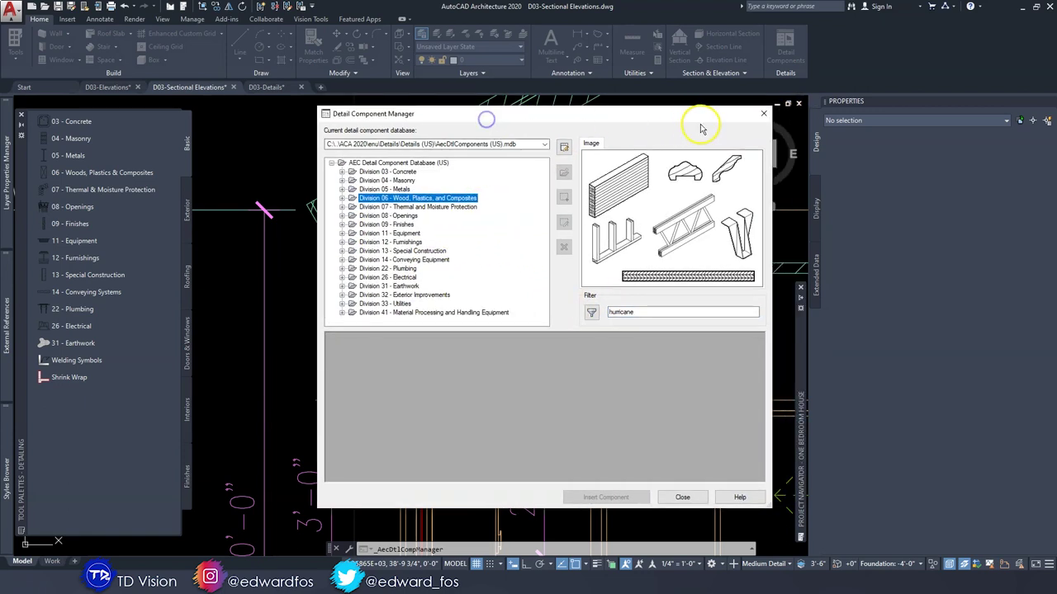
{"action": "left_click", "coordinate": [763, 117]}
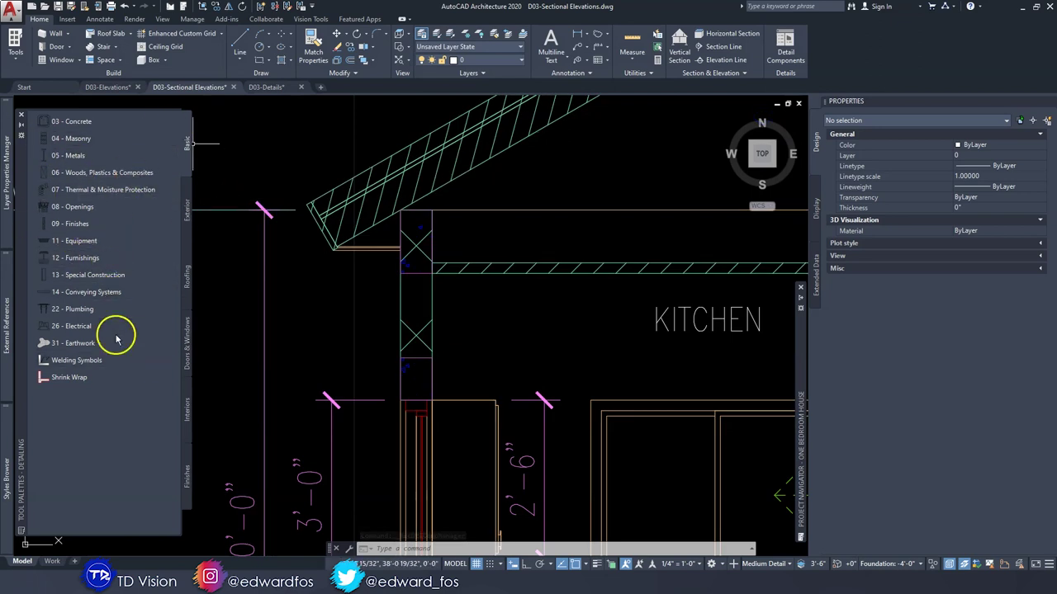
Check that the Detailing tool palette set is active and look through its Exterior, Roofing, Doors & Windows, Interiors, Finishes and Basic palettes.
{"action": "left_click", "coordinate": [23, 137]}
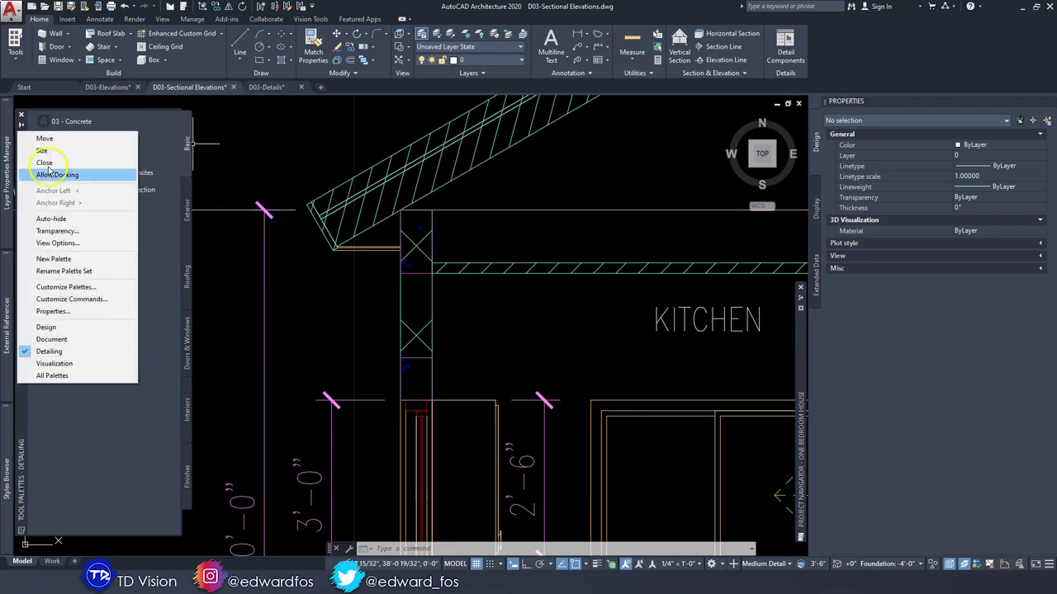
{"action": "left_click", "coordinate": [64, 353]}
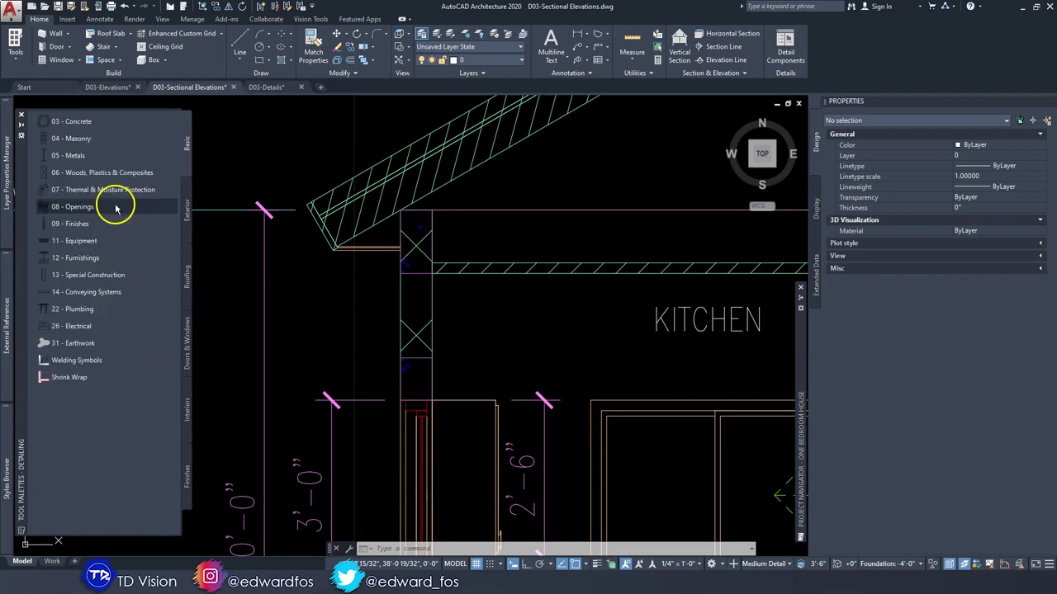
{"action": "left_click", "coordinate": [188, 208]}
{"action": "left_click", "coordinate": [189, 272]}
{"action": "left_click", "coordinate": [189, 339]}
{"action": "left_click", "coordinate": [188, 423]}
{"action": "left_click", "coordinate": [186, 470]}
{"action": "left_click", "coordinate": [186, 144]}
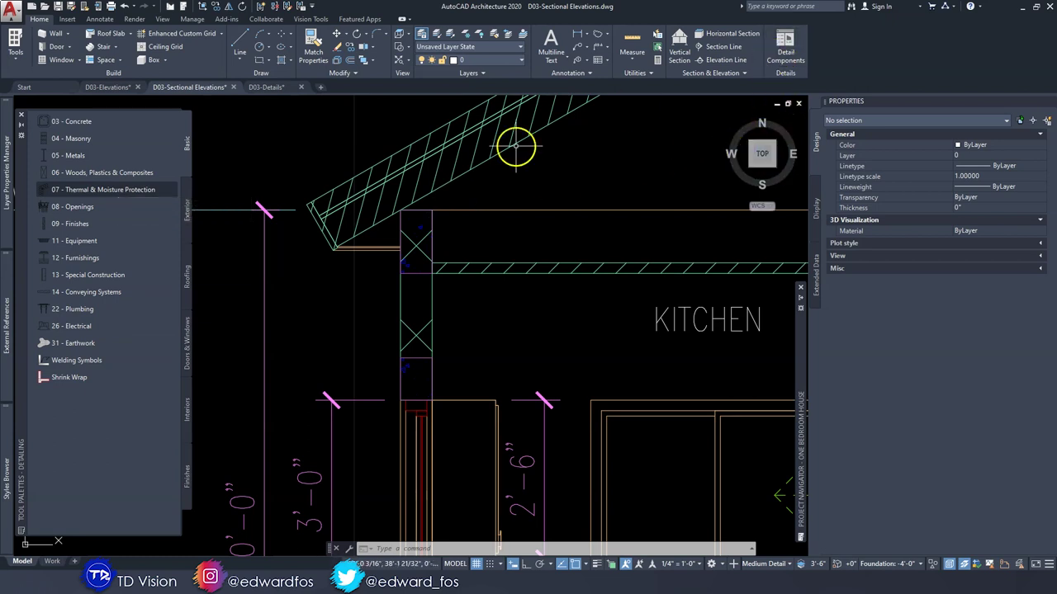
{"action": "left_click", "coordinate": [288, 288]}
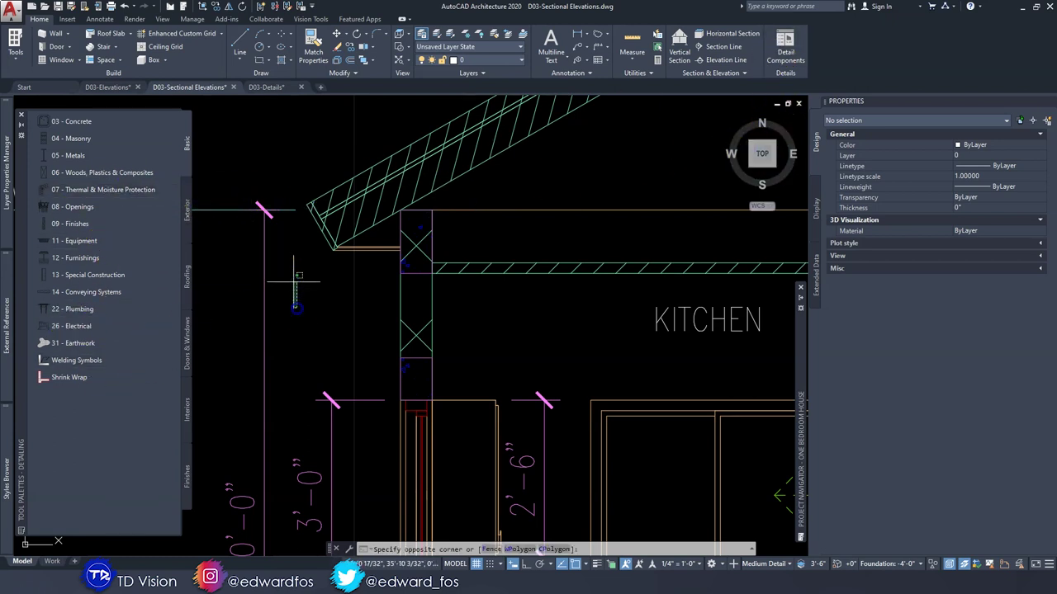
{"action": "key", "text": "Escape"}
{"action": "key", "text": "Escape"}
Switch to the D03-Details drawing and examine the foundation footing and eave, belt beam and lintel section details.
{"action": "left_click", "coordinate": [279, 91]}
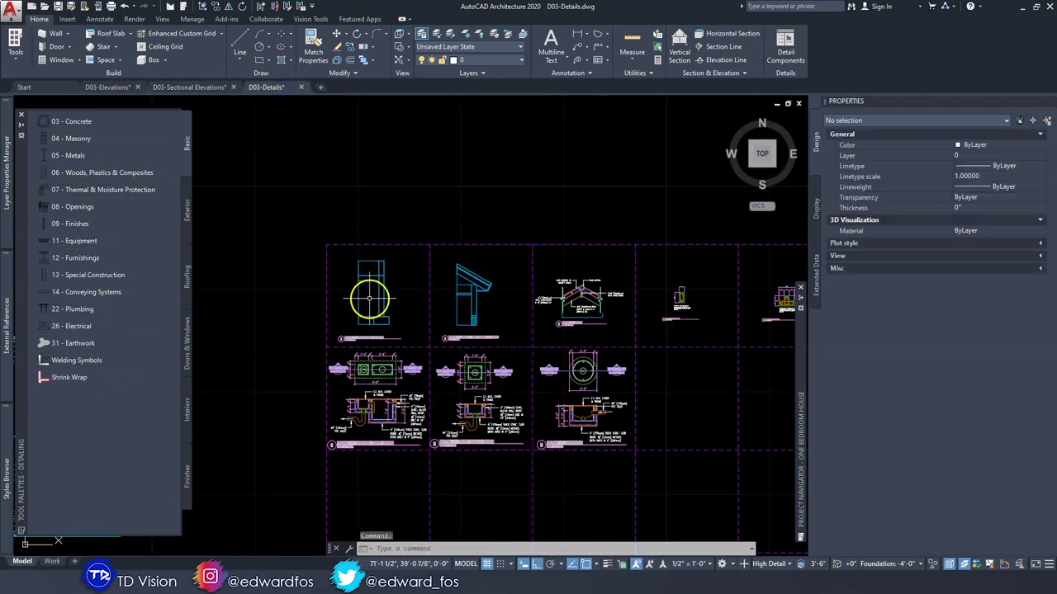
{"action": "scroll", "coordinate": [371, 276], "scroll_direction": "up", "scroll_amount": 4}
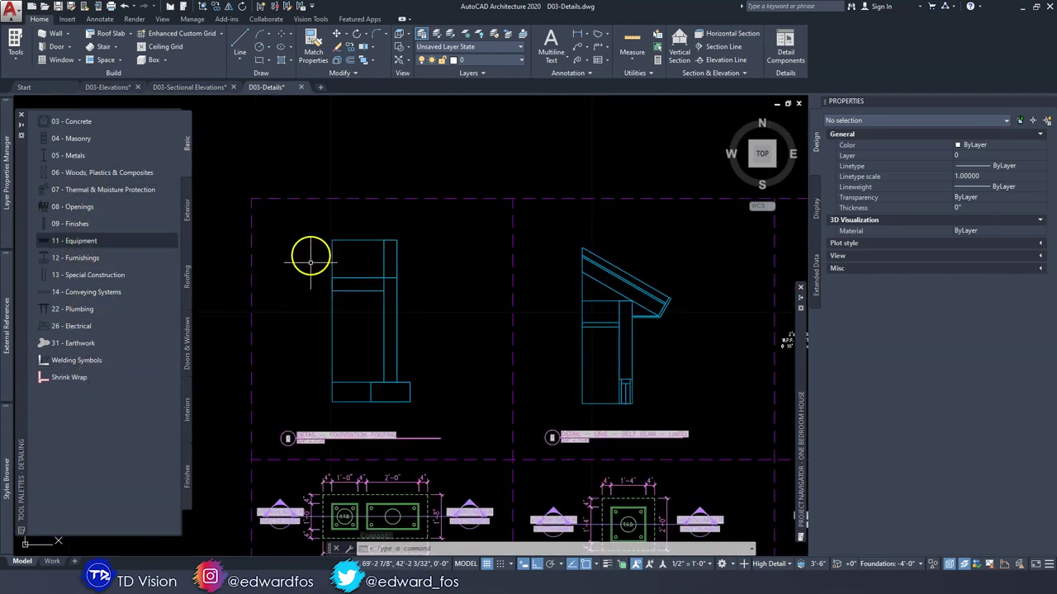
{"action": "mouse_move", "coordinate": [364, 240]}
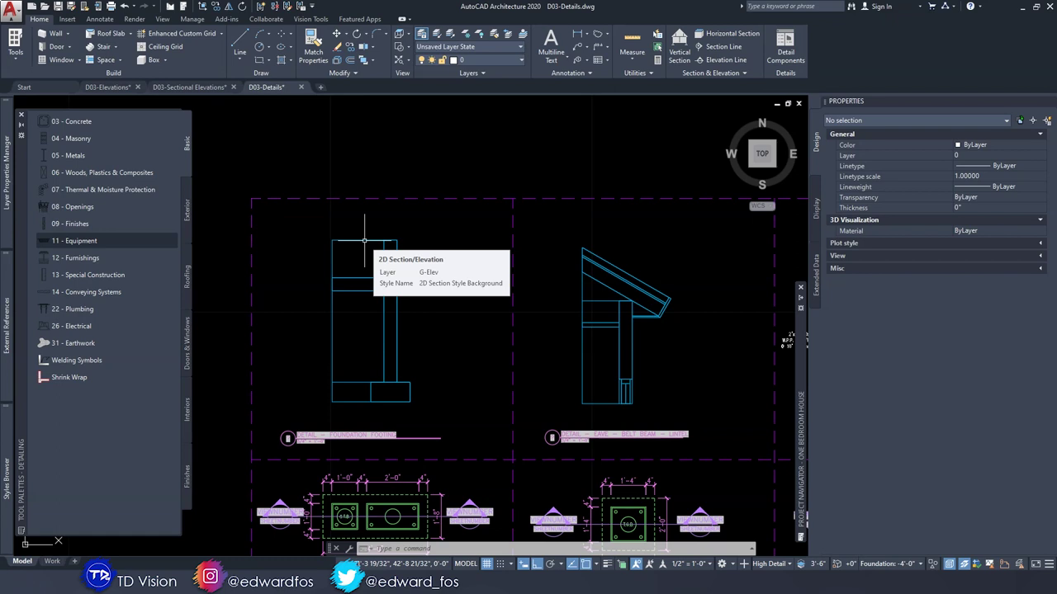
{"action": "middle_click_drag", "start_coordinate": [382, 311], "coordinate": [425, 315]}
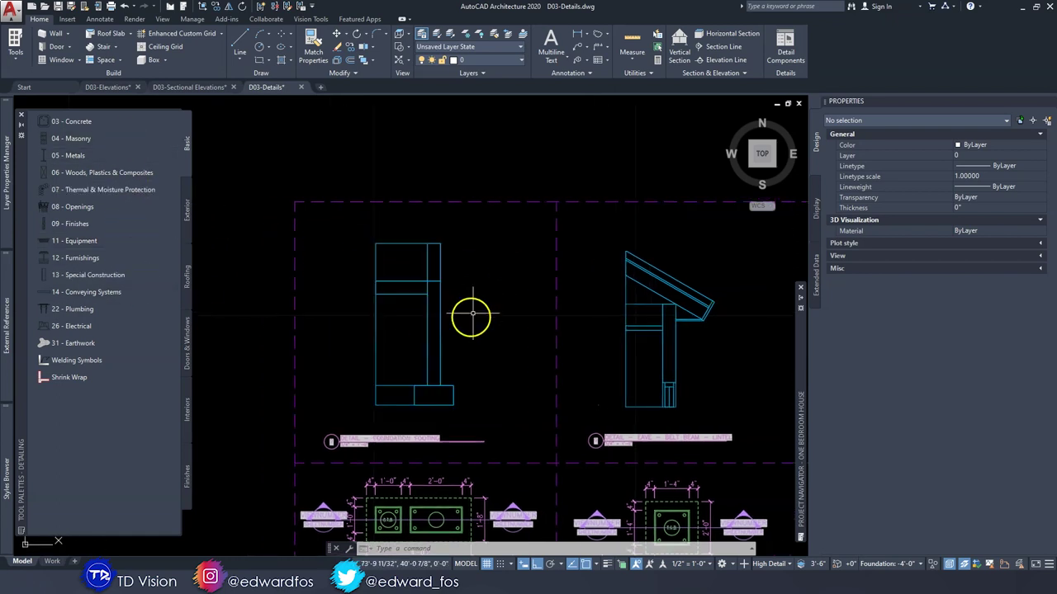
{"action": "mouse_move", "coordinate": [649, 337]}
{"action": "middle_mouse_down"}
{"action": "mouse_move", "coordinate": [462, 308]}
{"action": "mouse_move", "coordinate": [470, 319]}
{"action": "middle_mouse_up"}
{"action": "scroll", "coordinate": [465, 302], "scroll_direction": "up", "scroll_amount": 2}
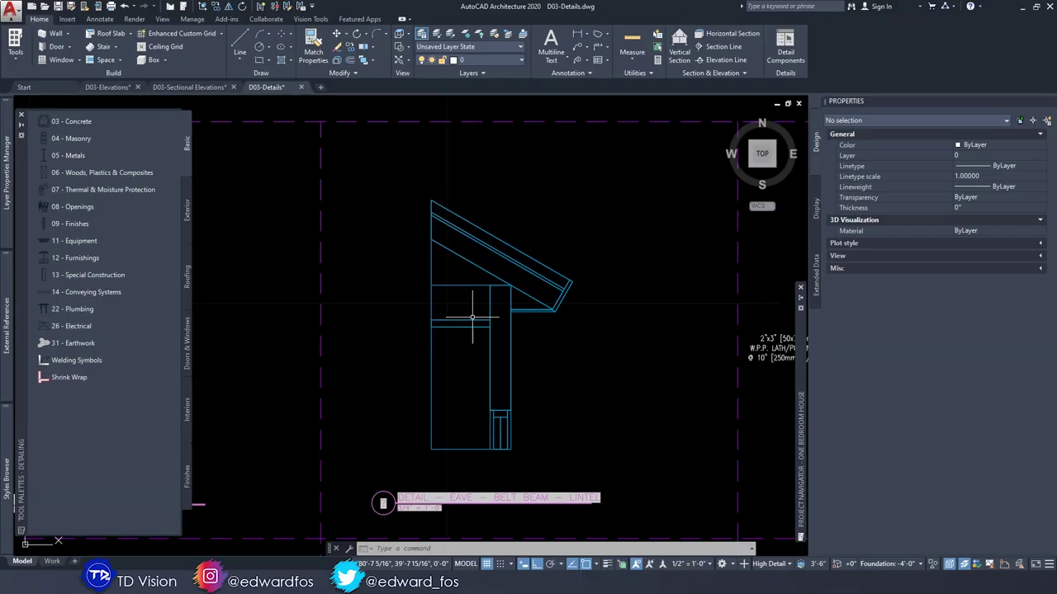
Start a wood framing detail component for the eave detail and set it to Rough Cut Lumber, size 2x4R.
{"action": "scroll", "coordinate": [485, 363], "scroll_direction": "up", "scroll_amount": 2}
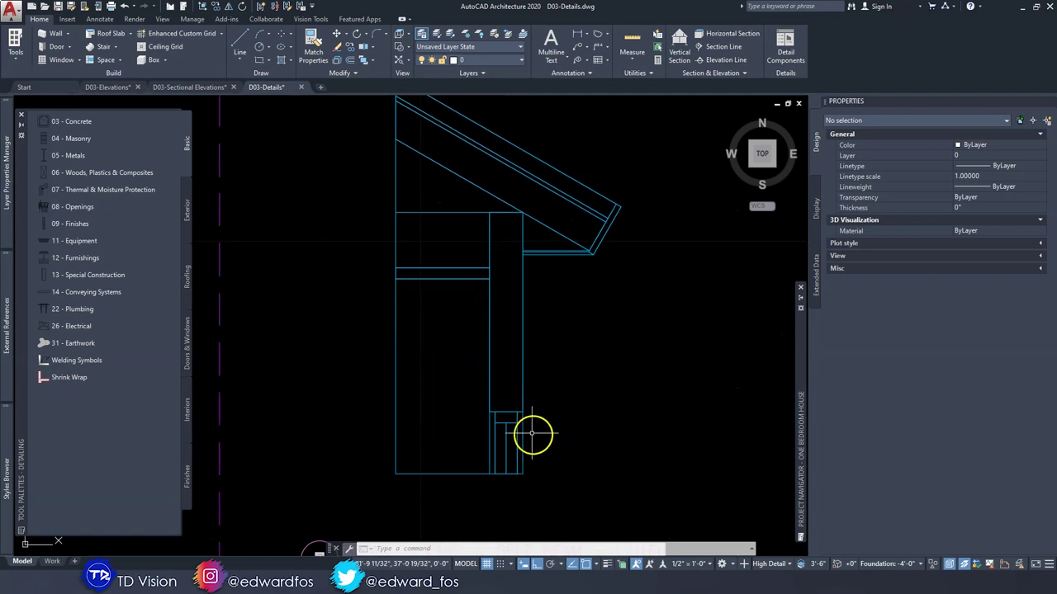
{"action": "scroll", "coordinate": [528, 429], "scroll_direction": "up", "scroll_amount": 3}
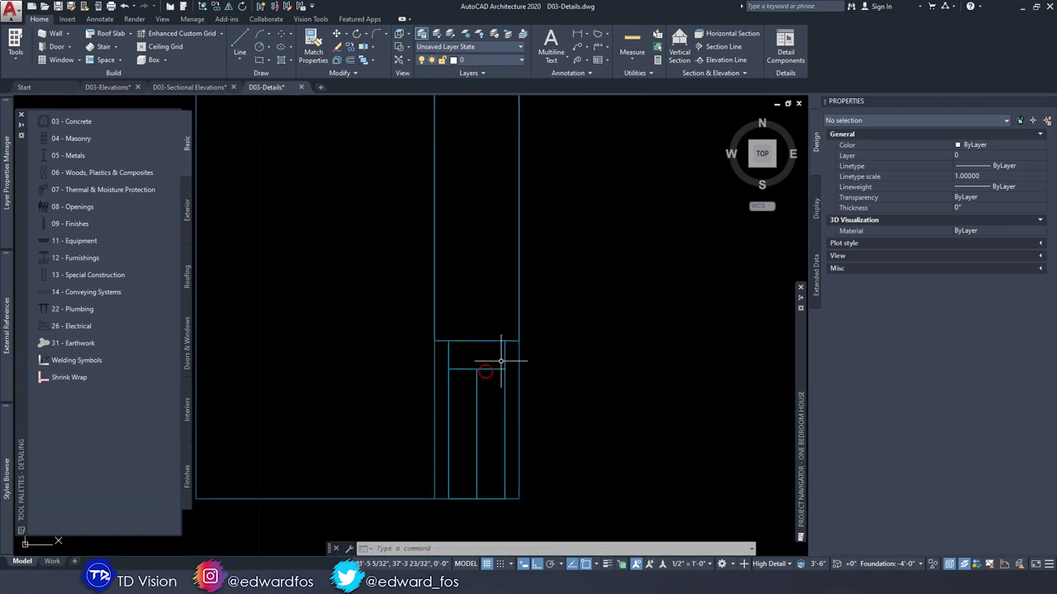
{"action": "left_click", "coordinate": [88, 173]}
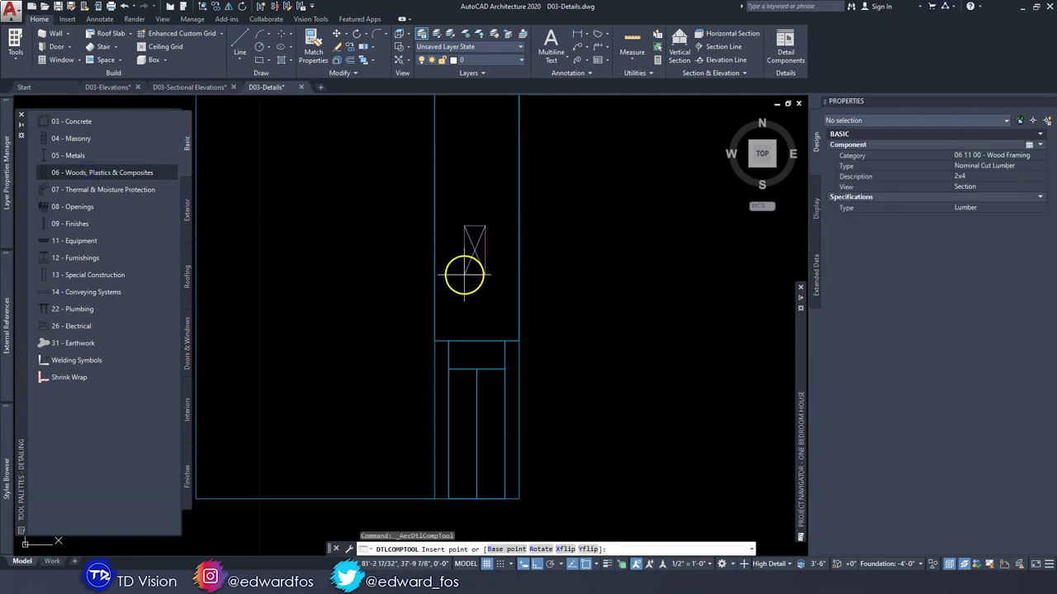
{"action": "scroll", "coordinate": [468, 285], "scroll_direction": "up", "scroll_amount": 2}
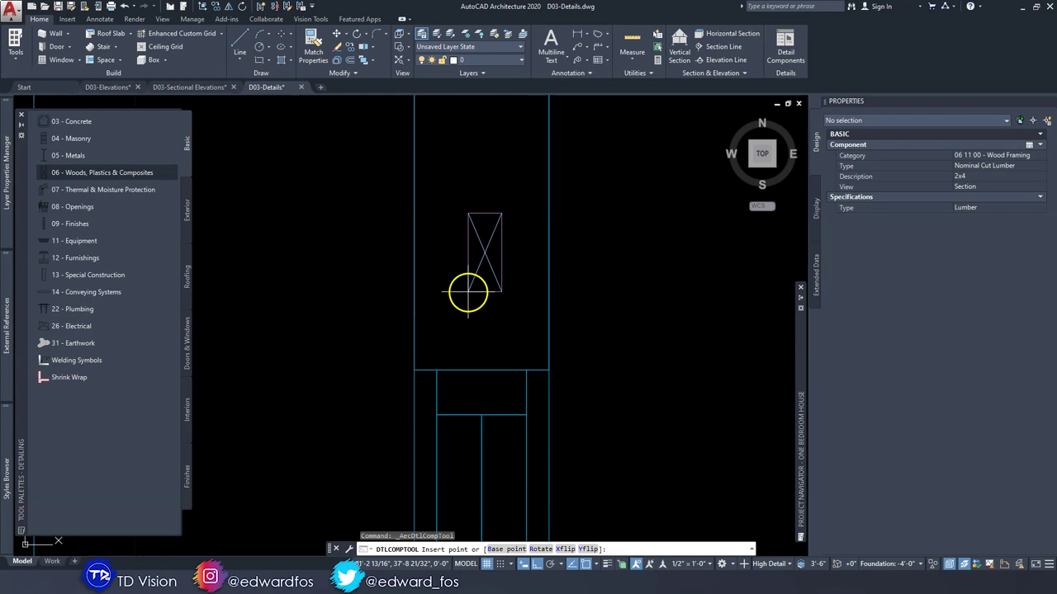
{"action": "left_click", "coordinate": [966, 167]}
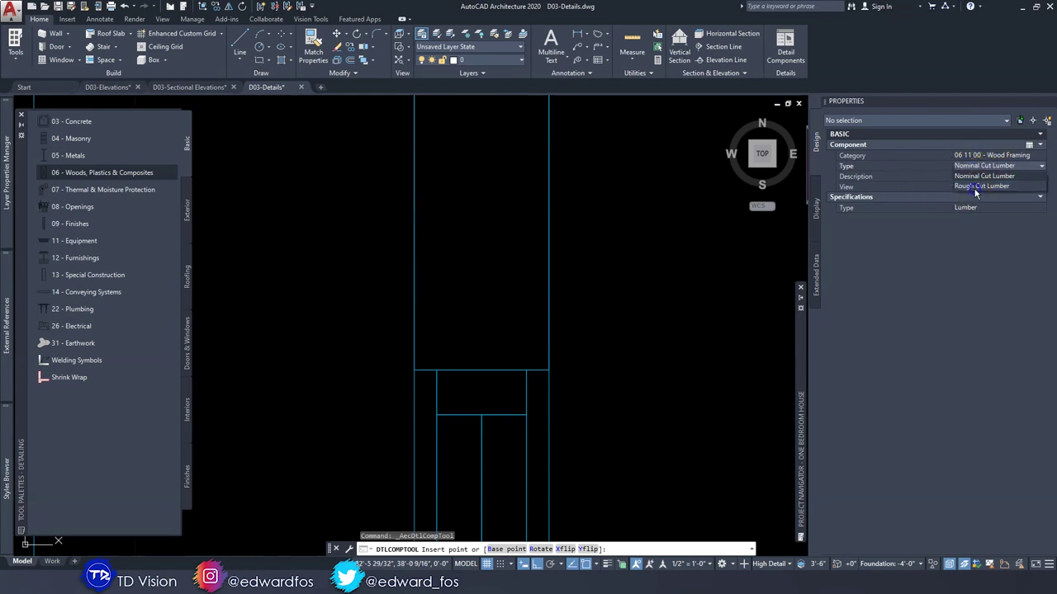
{"action": "left_click", "coordinate": [975, 186]}
{"action": "left_click", "coordinate": [971, 177]}
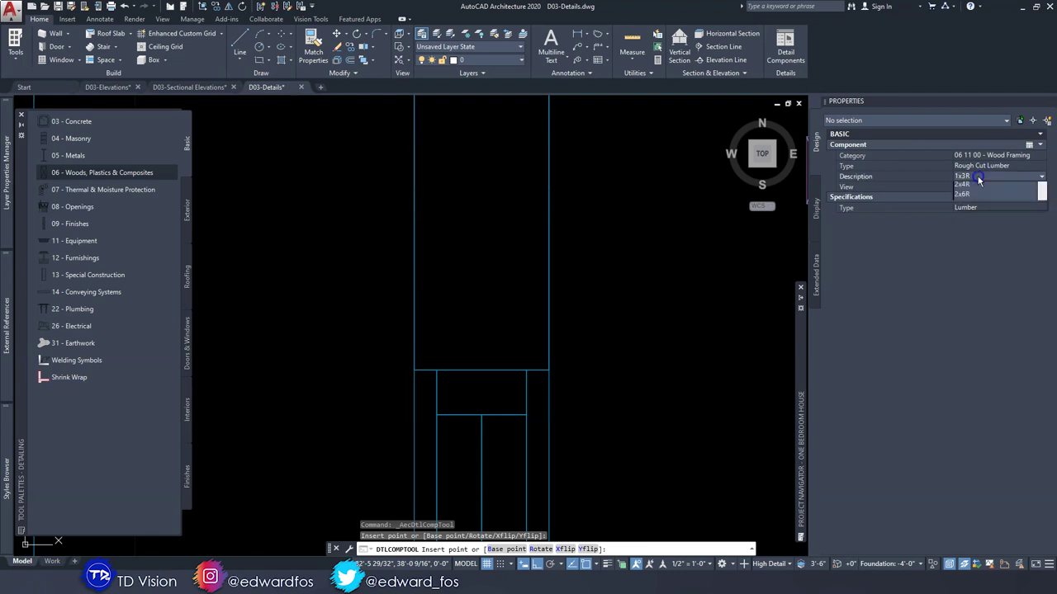
{"action": "left_click", "coordinate": [966, 256]}
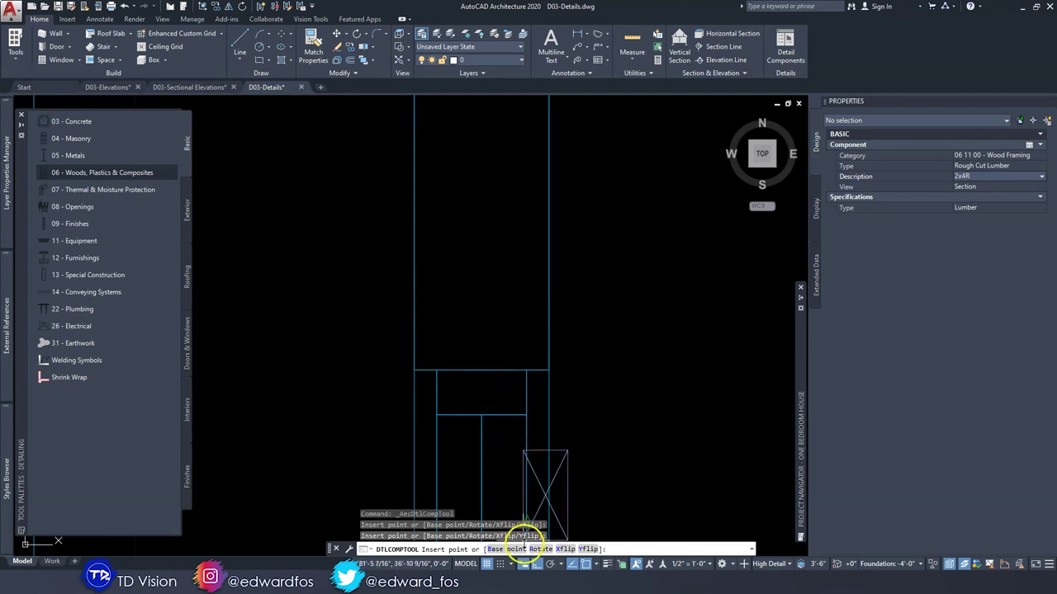
Rotate the 2x4R lumber section by 90 degrees and insert it in the frame head directly under the lintel.
{"action": "left_click", "coordinate": [537, 550]}
{"action": "type", "text": "9"}
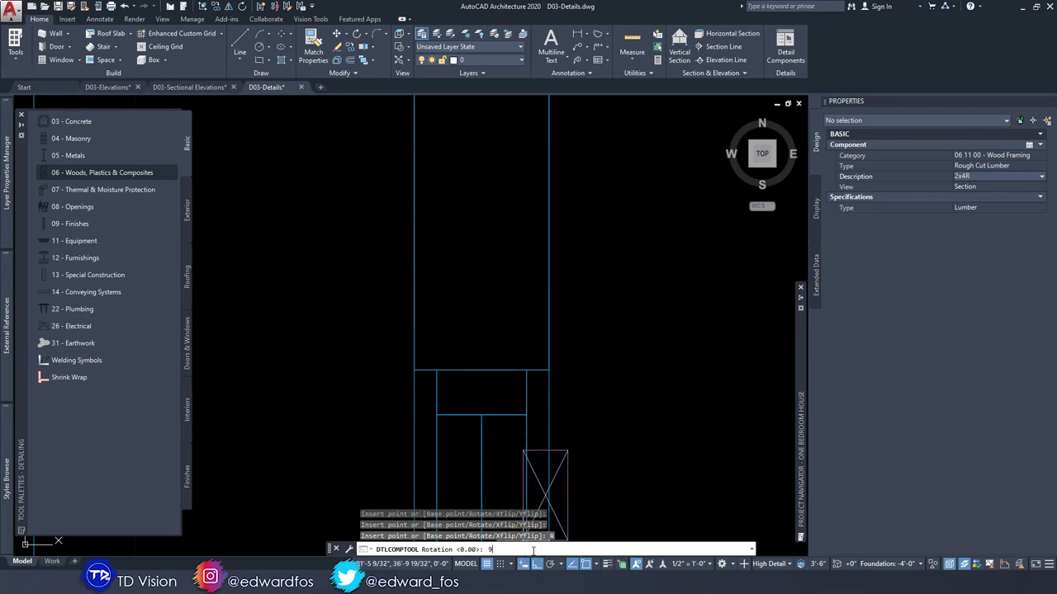
{"action": "type", "text": "0"}
{"action": "key", "text": "Return"}
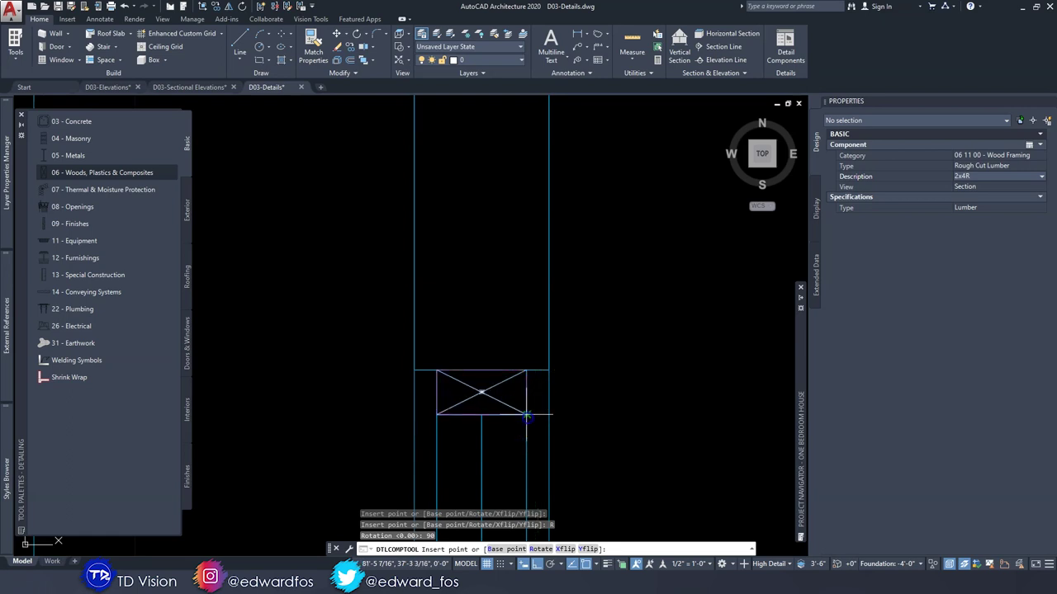
{"action": "left_click", "coordinate": [526, 417]}
{"action": "scroll", "coordinate": [542, 330], "scroll_direction": "down", "scroll_amount": 3}
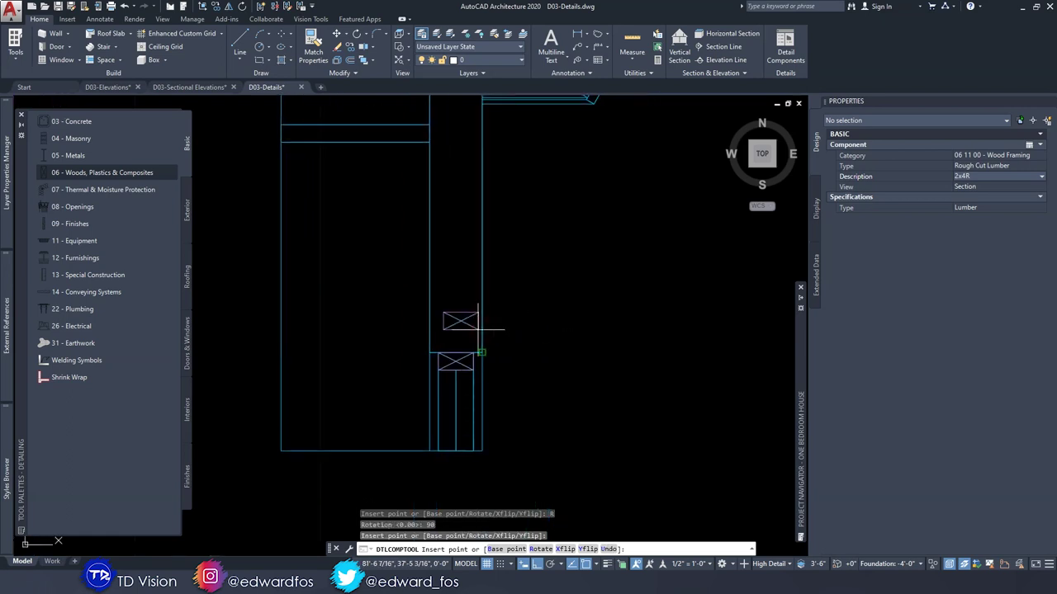
{"action": "key", "text": "Escape"}
{"action": "middle_click_drag", "start_coordinate": [468, 277], "coordinate": [485, 345]}
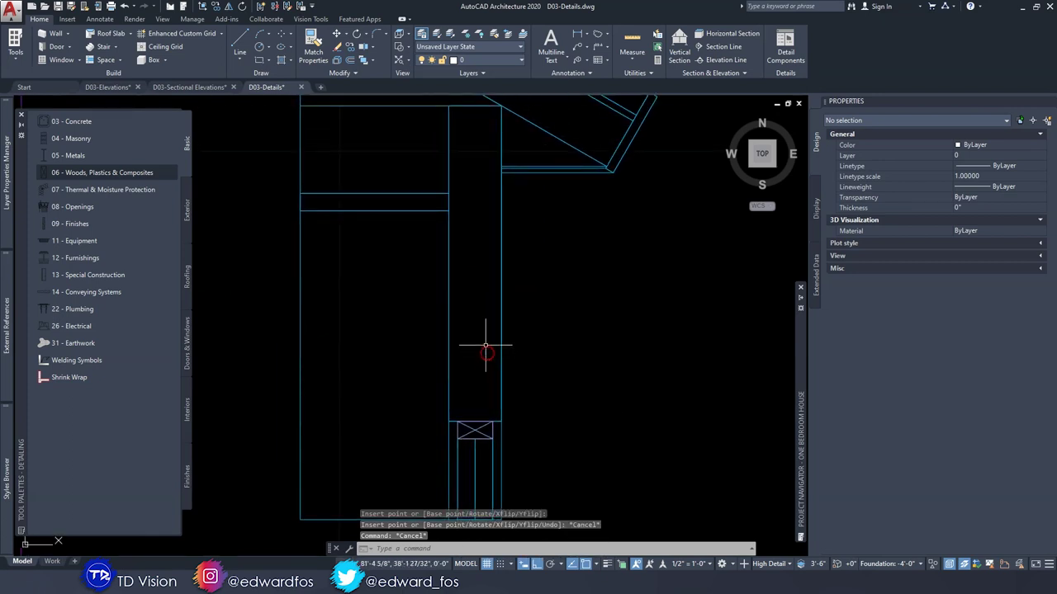
{"action": "left_click", "coordinate": [493, 302]}
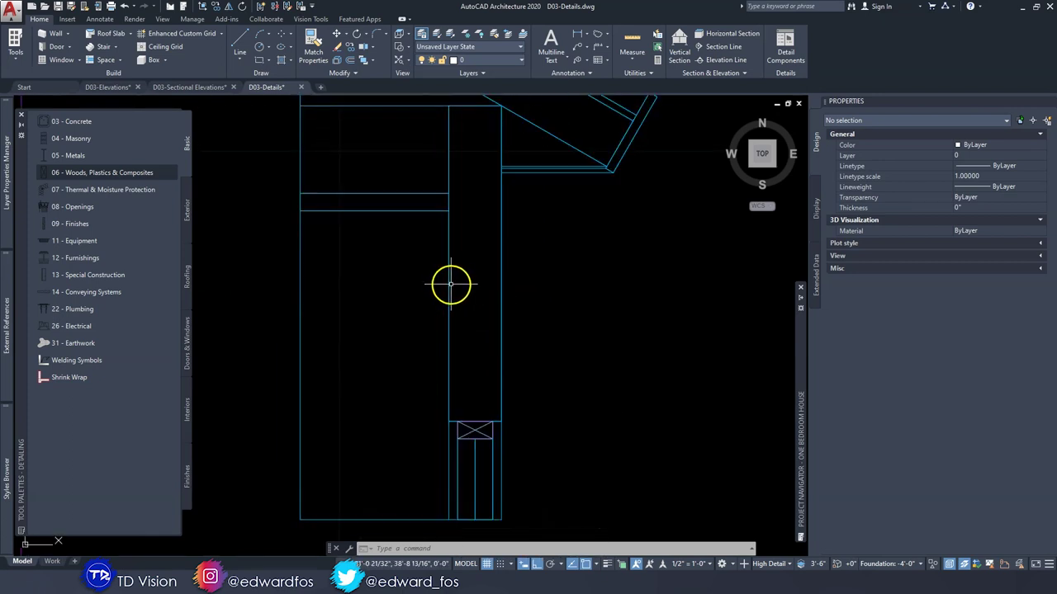
{"action": "scroll", "coordinate": [448, 284], "scroll_direction": "down", "scroll_amount": 1}
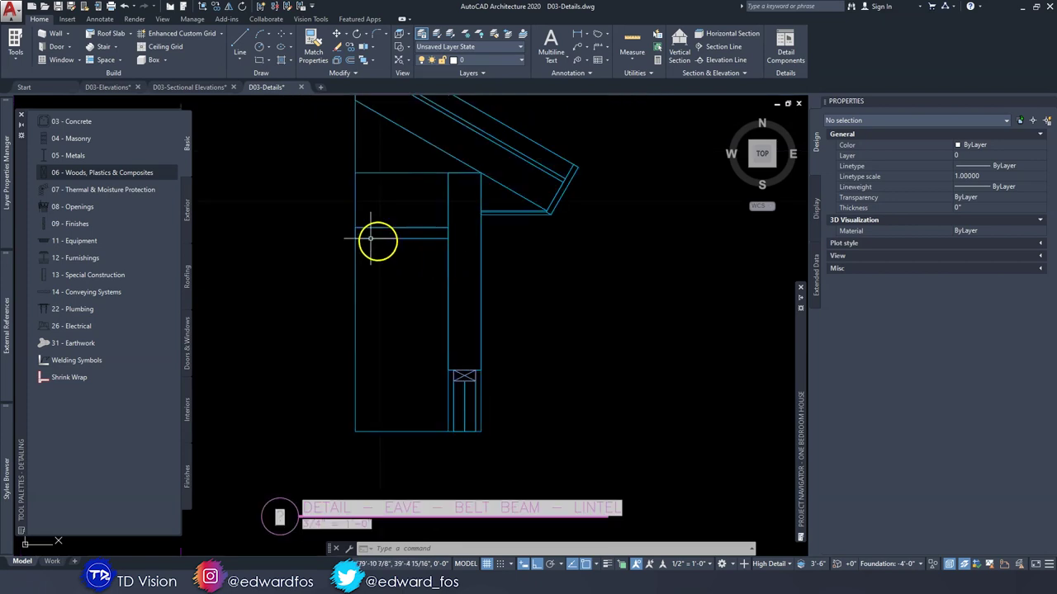
{"action": "middle_click_drag", "start_coordinate": [448, 198], "coordinate": [472, 282]}
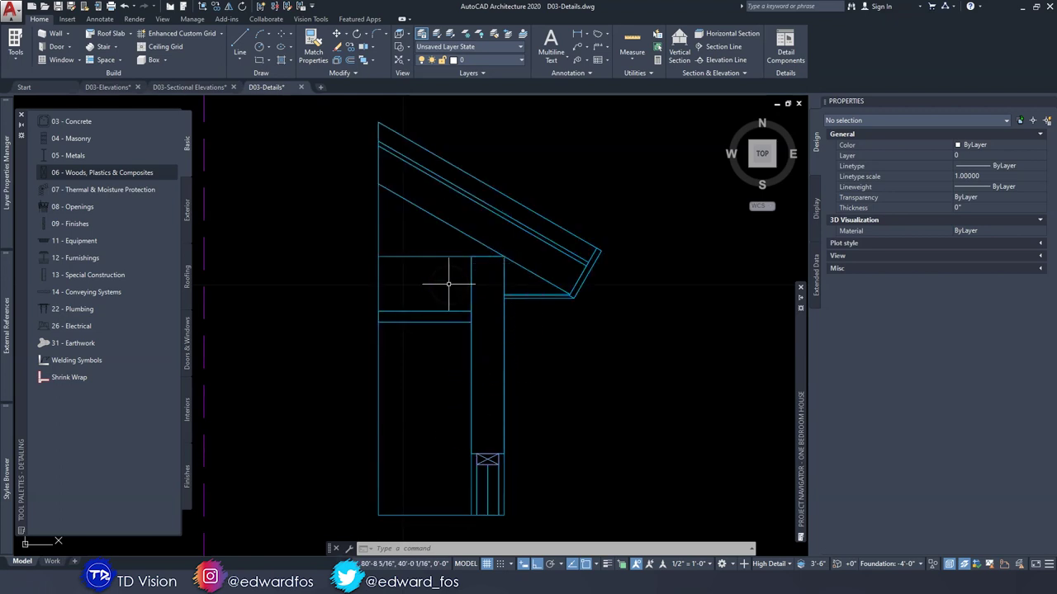
Examine the roof ridge detail, including its ridge board, purlins and rafters.
{"action": "scroll", "coordinate": [448, 284], "scroll_direction": "down", "scroll_amount": 6}
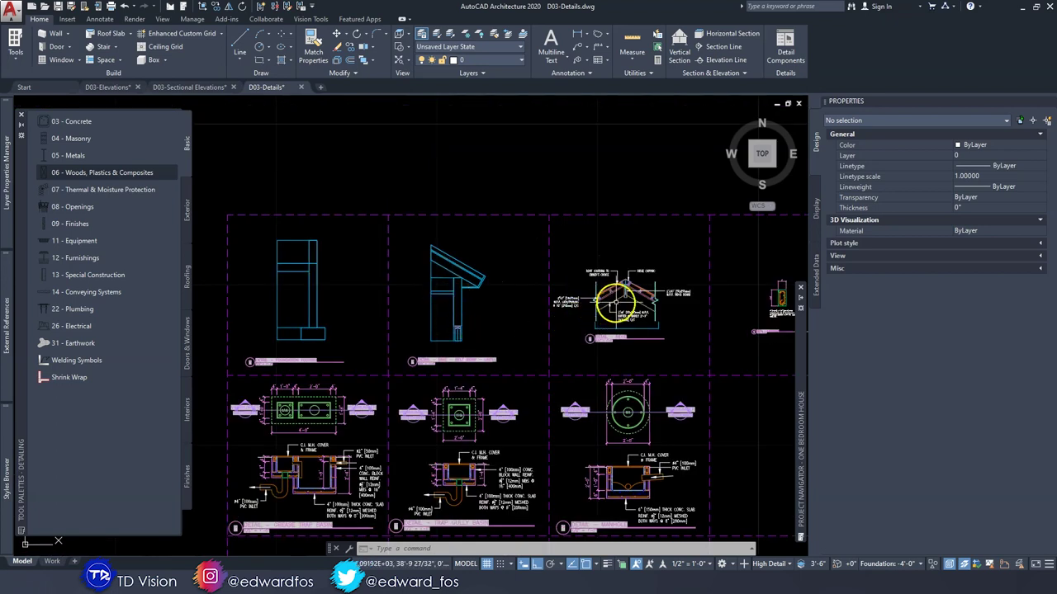
{"action": "scroll", "coordinate": [611, 314], "scroll_direction": "up", "scroll_amount": 5}
{"action": "scroll", "coordinate": [503, 313], "scroll_direction": "up", "scroll_amount": 2}
{"action": "scroll", "coordinate": [503, 319], "scroll_direction": "down", "scroll_amount": 2}
{"action": "middle_click_drag", "start_coordinate": [420, 367], "coordinate": [524, 285]}
{"action": "scroll", "coordinate": [524, 285], "scroll_direction": "up", "scroll_amount": 5}
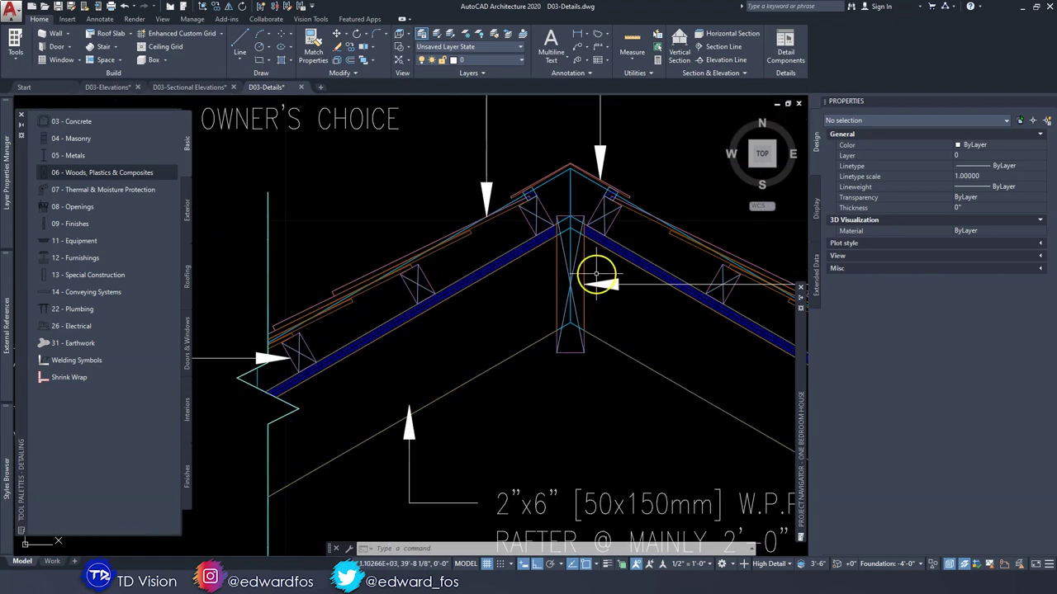
Examine the trap gully basin section, including its block walls, slab reinforcement and the lines that form the trap pipe.
{"action": "scroll", "coordinate": [632, 235], "scroll_direction": "down", "scroll_amount": 4}
{"action": "scroll", "coordinate": [633, 173], "scroll_direction": "up", "scroll_amount": 3}
{"action": "scroll", "coordinate": [432, 302], "scroll_direction": "up", "scroll_amount": 5}
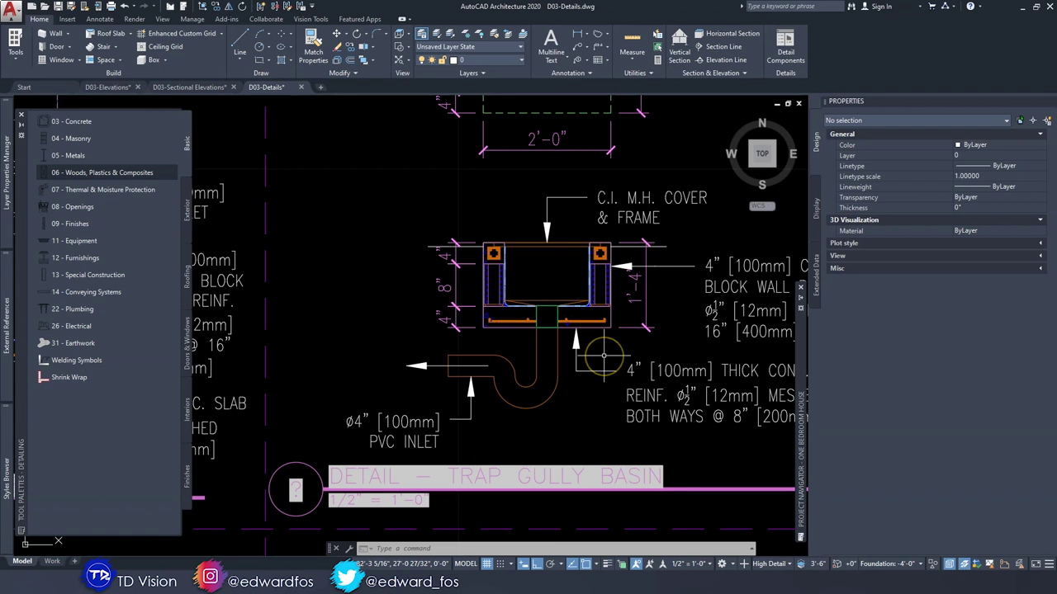
{"action": "middle_click_drag", "start_coordinate": [603, 357], "coordinate": [577, 385]}
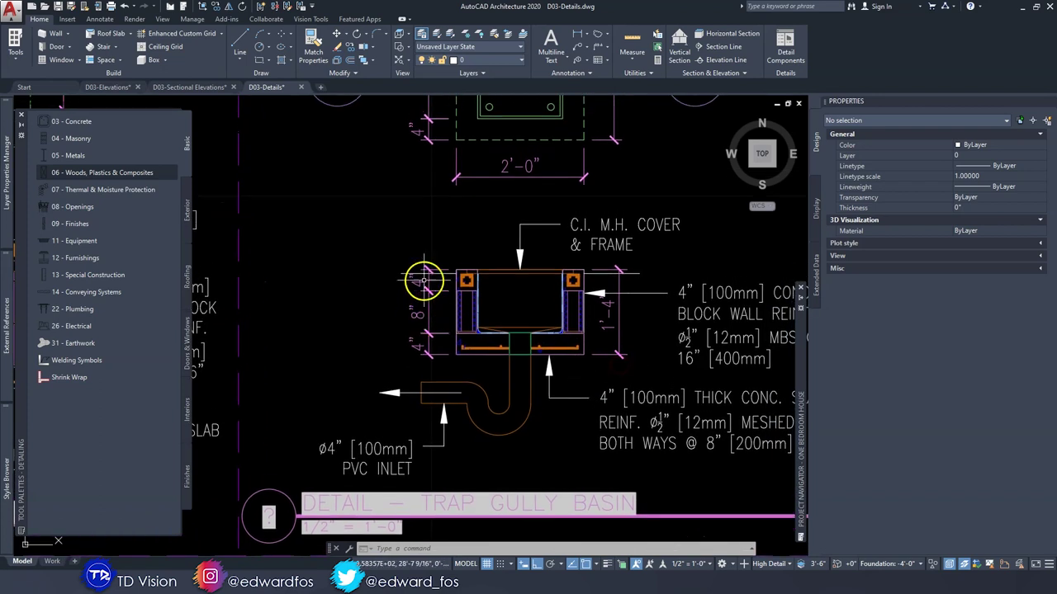
{"action": "scroll", "coordinate": [446, 308], "scroll_direction": "up", "scroll_amount": 2}
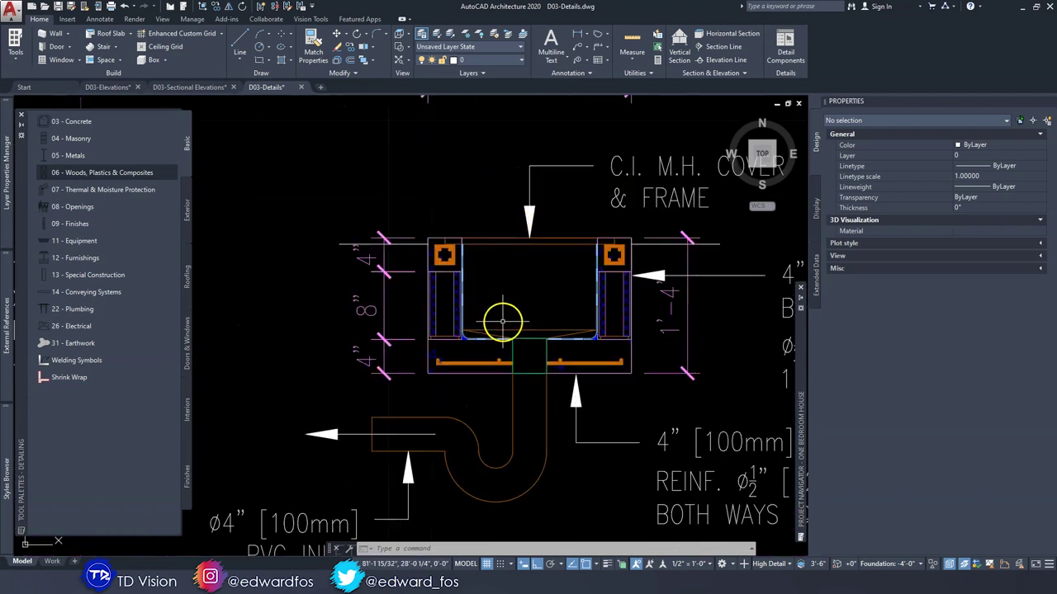
{"action": "scroll", "coordinate": [471, 280], "scroll_direction": "up", "scroll_amount": 1}
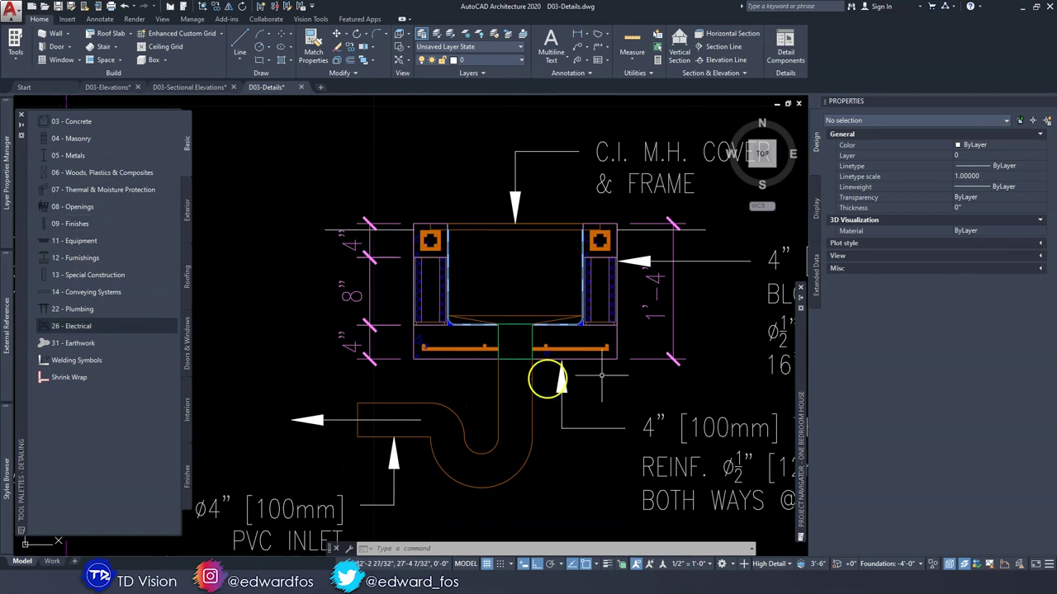
{"action": "scroll", "coordinate": [426, 289], "scroll_direction": "down", "scroll_amount": 5}
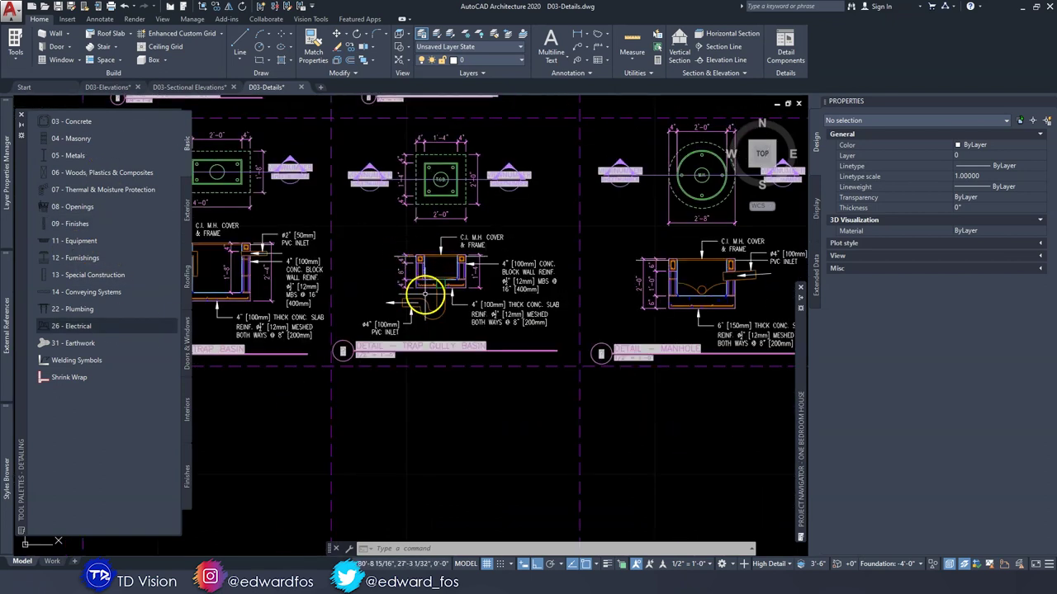
{"action": "scroll", "coordinate": [422, 301], "scroll_direction": "up", "scroll_amount": 5}
{"action": "scroll", "coordinate": [441, 338], "scroll_direction": "up", "scroll_amount": 2}
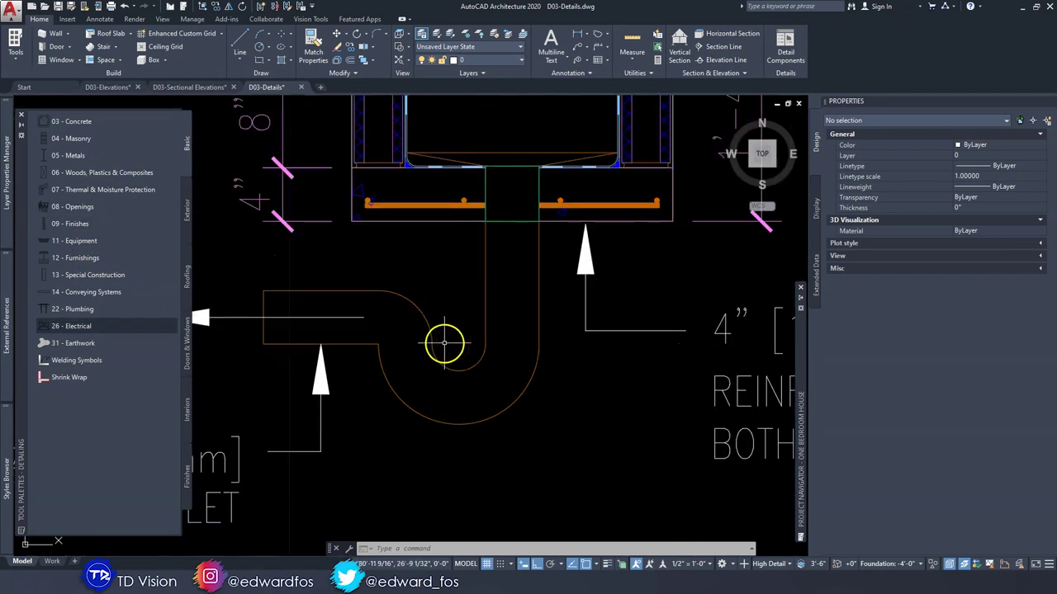
{"action": "left_click", "coordinate": [500, 315]}
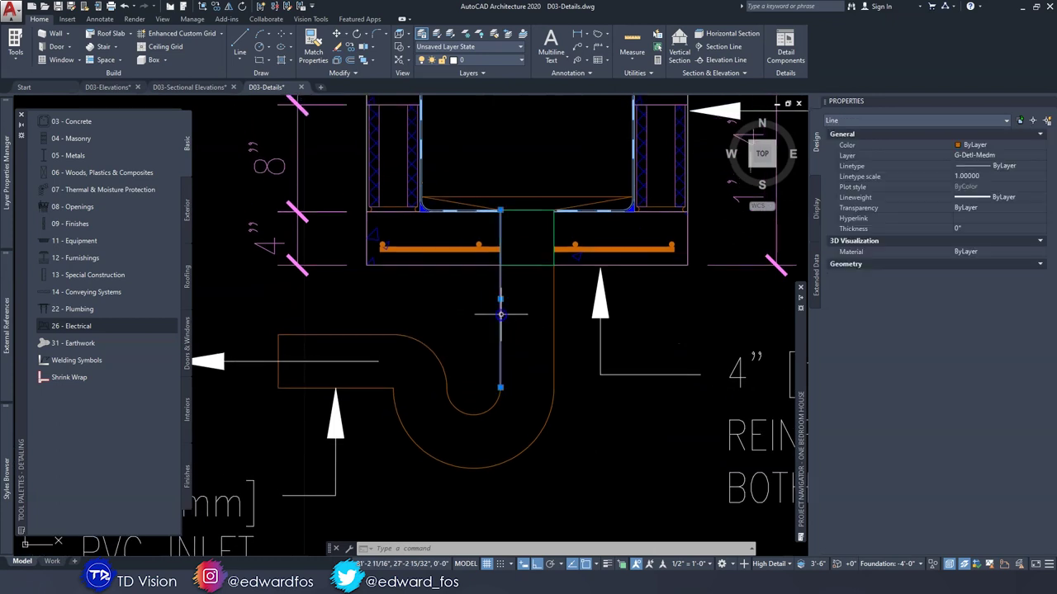
{"action": "left_click", "coordinate": [552, 330]}
{"action": "key", "text": "Escape"}
{"action": "key", "text": "Escape"}
Examine the grease trap basin detail and look over the other details in the drawing grid.
{"action": "scroll", "coordinate": [495, 310], "scroll_direction": "down", "scroll_amount": 6}
{"action": "middle_click_drag", "start_coordinate": [409, 278], "coordinate": [638, 295]}
{"action": "middle_click_drag", "start_coordinate": [346, 283], "coordinate": [446, 357]}
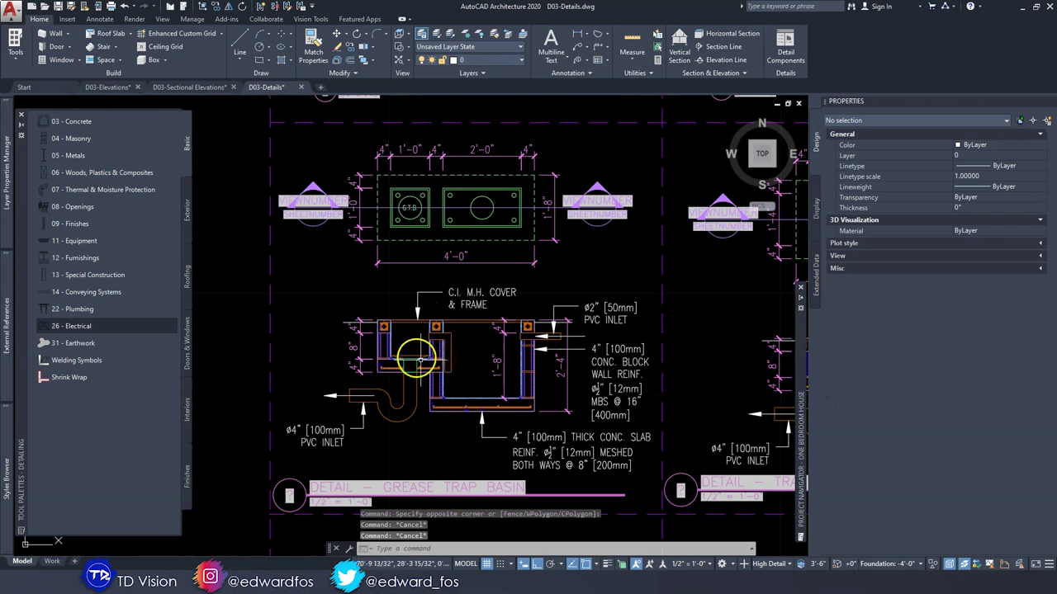
{"action": "scroll", "coordinate": [627, 273], "scroll_direction": "down", "scroll_amount": 4}
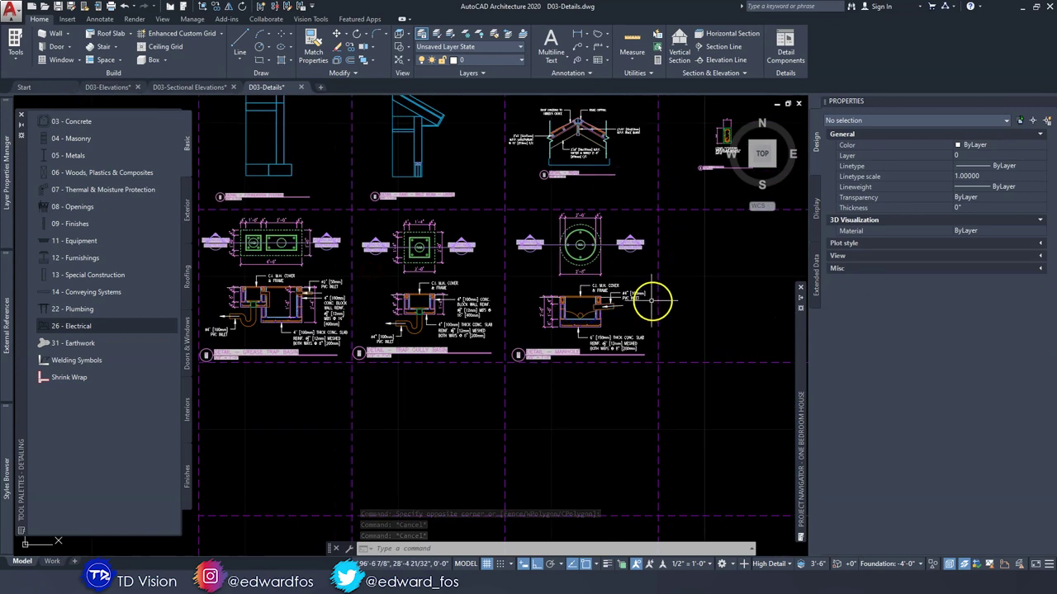
{"action": "middle_click_drag", "start_coordinate": [459, 213], "coordinate": [485, 320]}
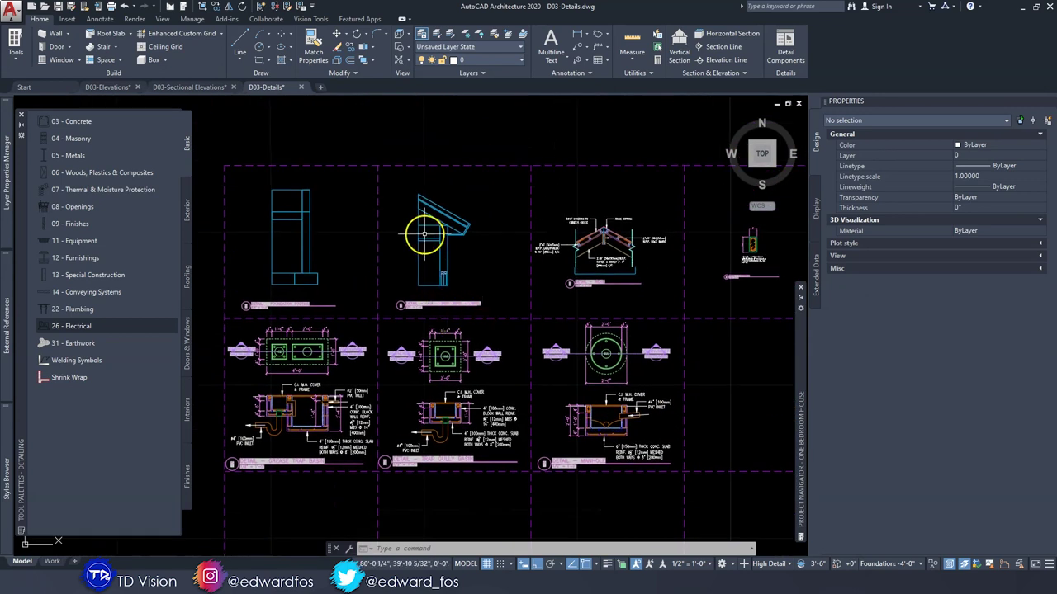
Start a structural concrete beam section component for the belt beam and give it a custom width of 6".
{"action": "scroll", "coordinate": [427, 238], "scroll_direction": "up", "scroll_amount": 6}
{"action": "scroll", "coordinate": [473, 356], "scroll_direction": "down", "scroll_amount": 4}
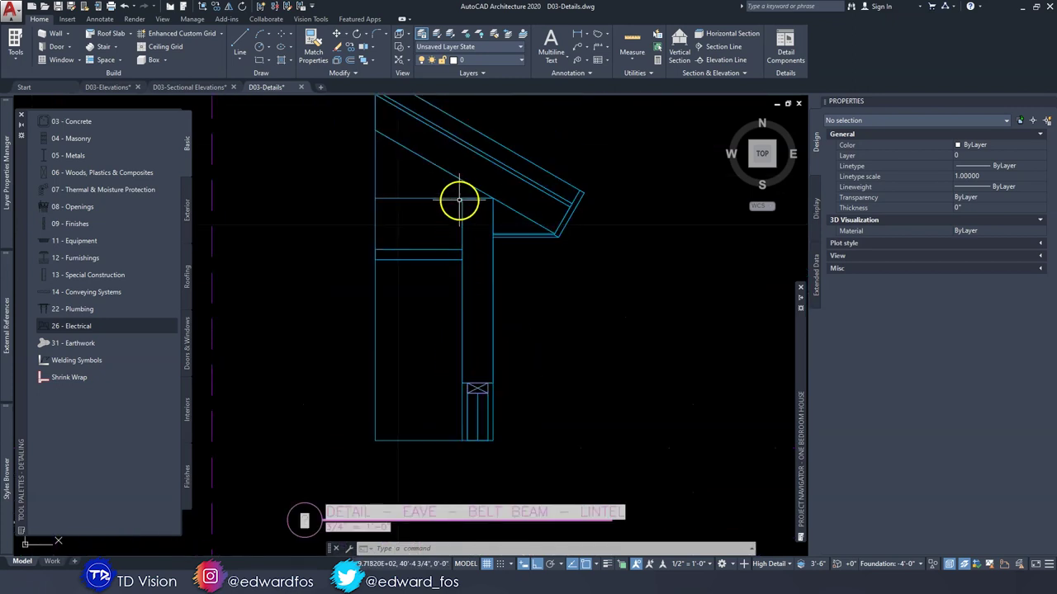
{"action": "scroll", "coordinate": [465, 206], "scroll_direction": "up", "scroll_amount": 2}
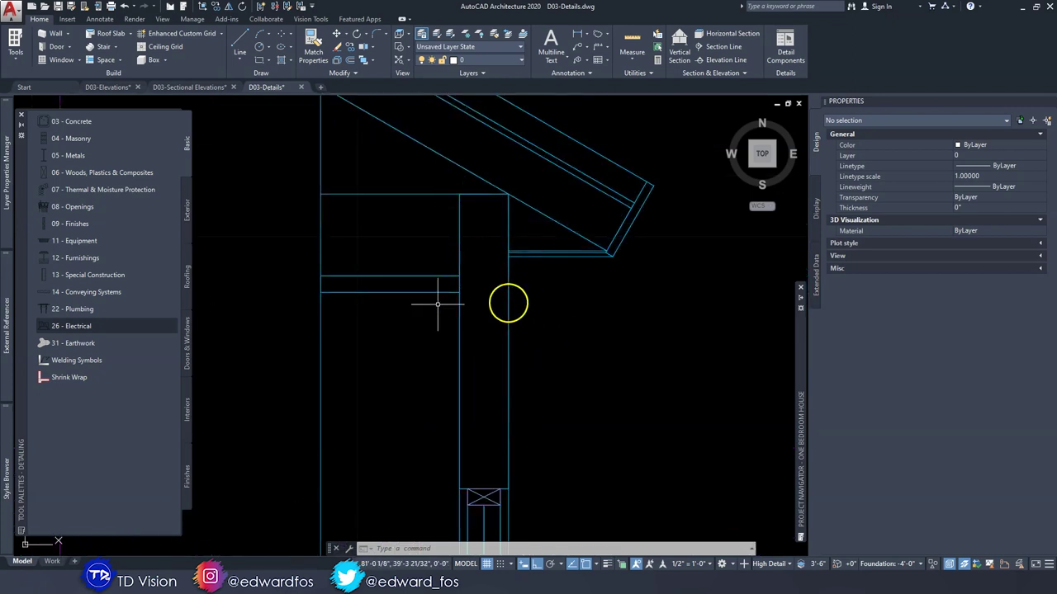
{"action": "left_click", "coordinate": [84, 123]}
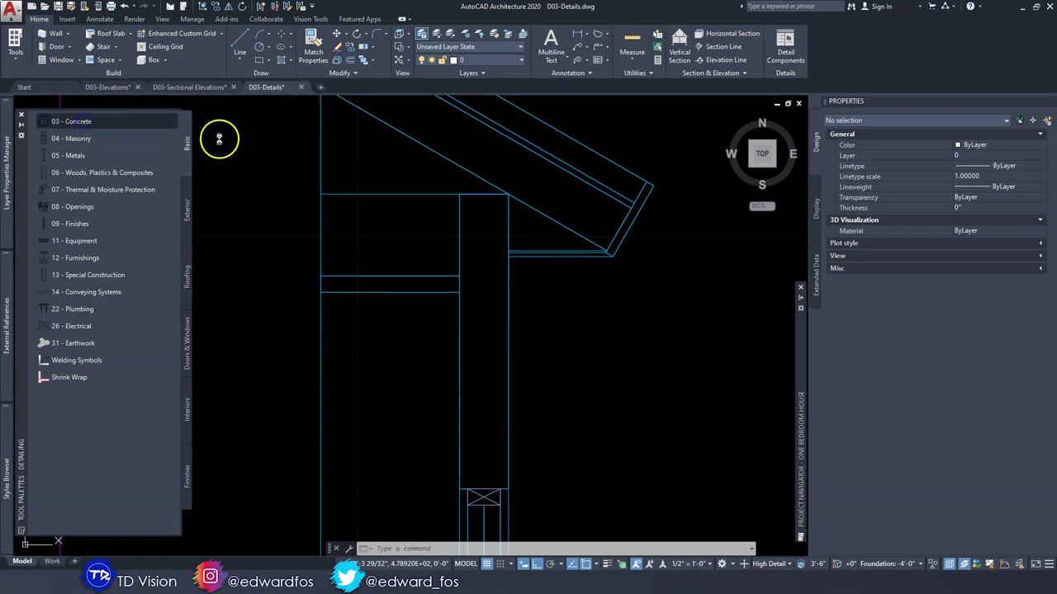
{"action": "left_click_drag", "start_coordinate": [560, 189], "coordinate": [561, 191]}
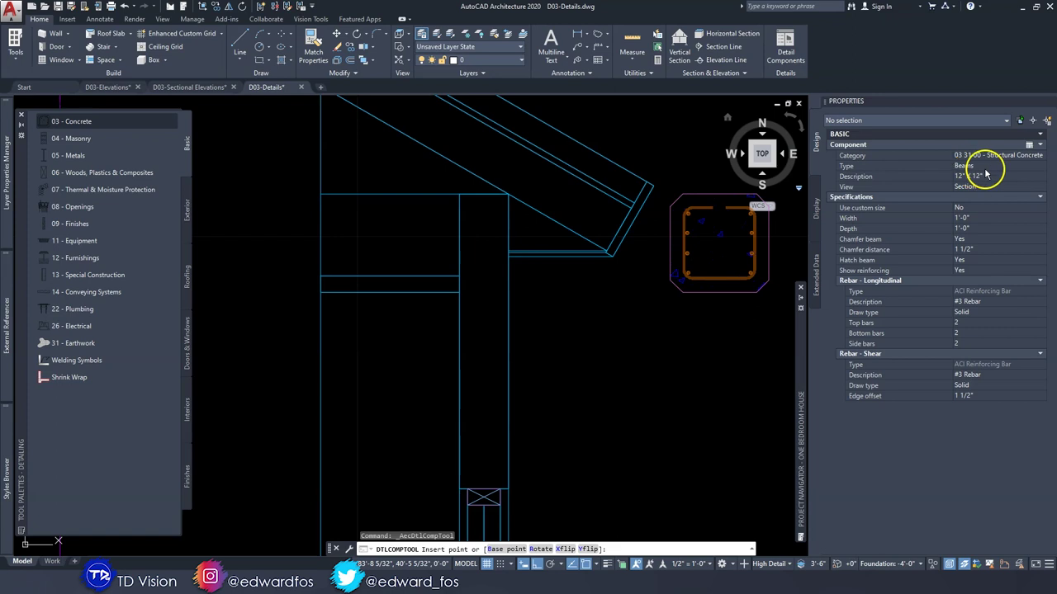
{"action": "left_click", "coordinate": [981, 208]}
{"action": "left_click", "coordinate": [981, 208]}
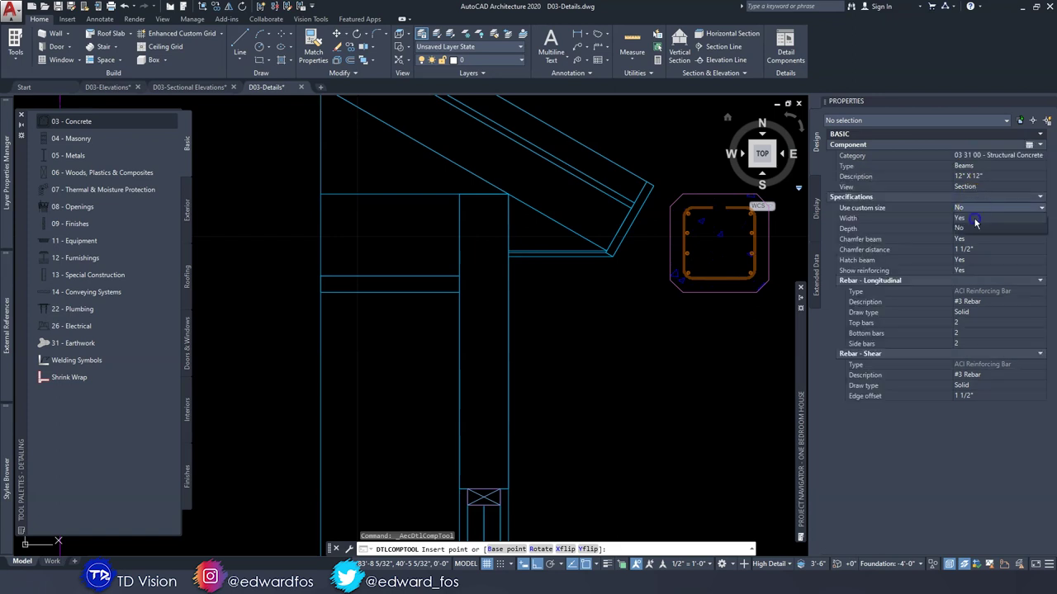
{"action": "left_click", "coordinate": [974, 218]}
{"action": "left_click", "coordinate": [983, 218]}
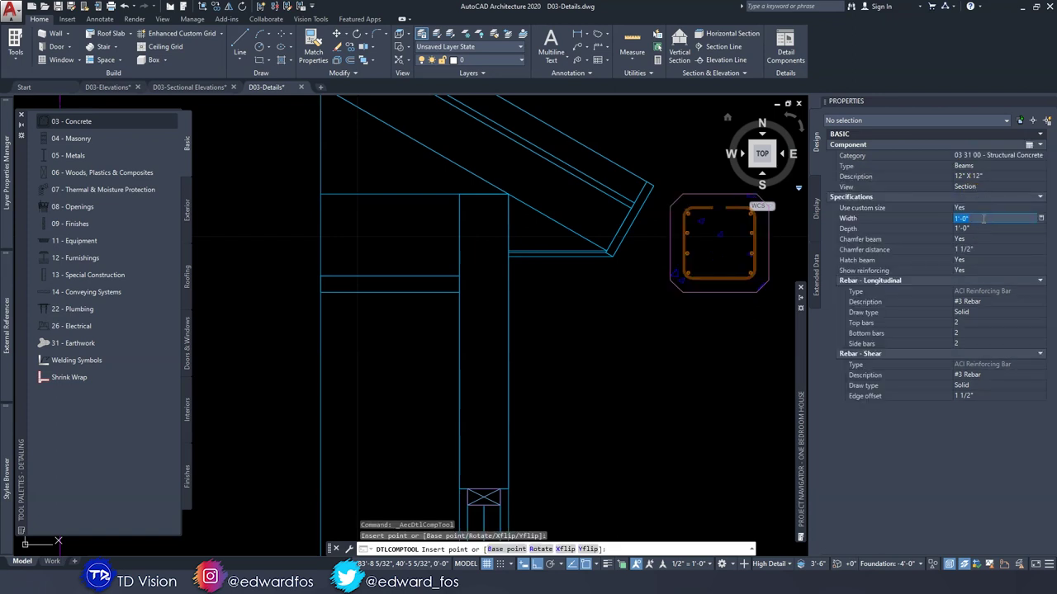
{"action": "left_click", "coordinate": [982, 223]}
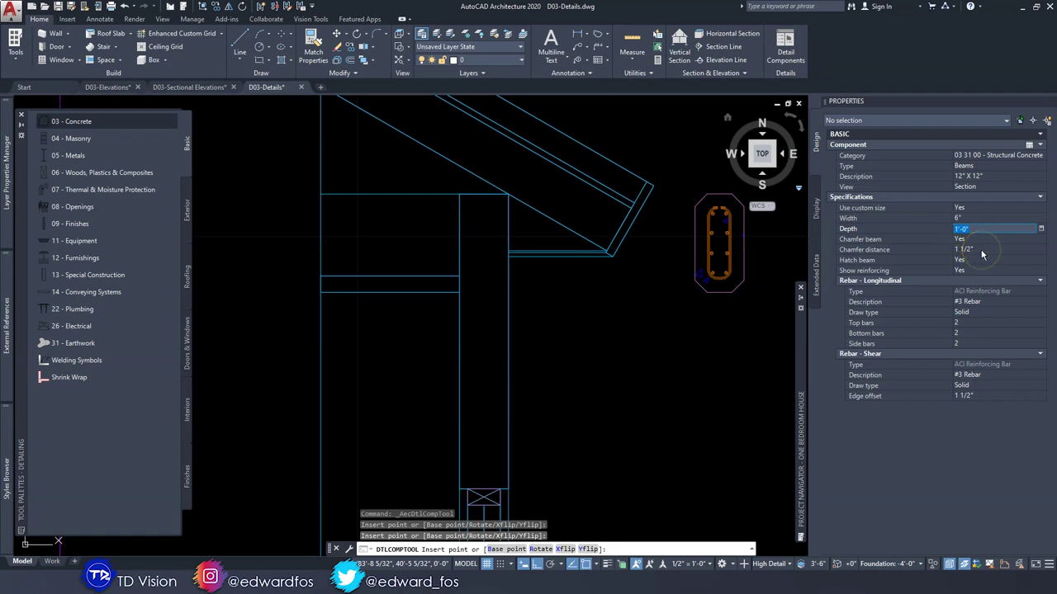
Turn off the beam's chamfer and reinforcing and insert the section at the top of the wall as the belt beam.
{"action": "left_click", "coordinate": [964, 239]}
{"action": "left_click", "coordinate": [965, 241]}
{"action": "left_click", "coordinate": [968, 259]}
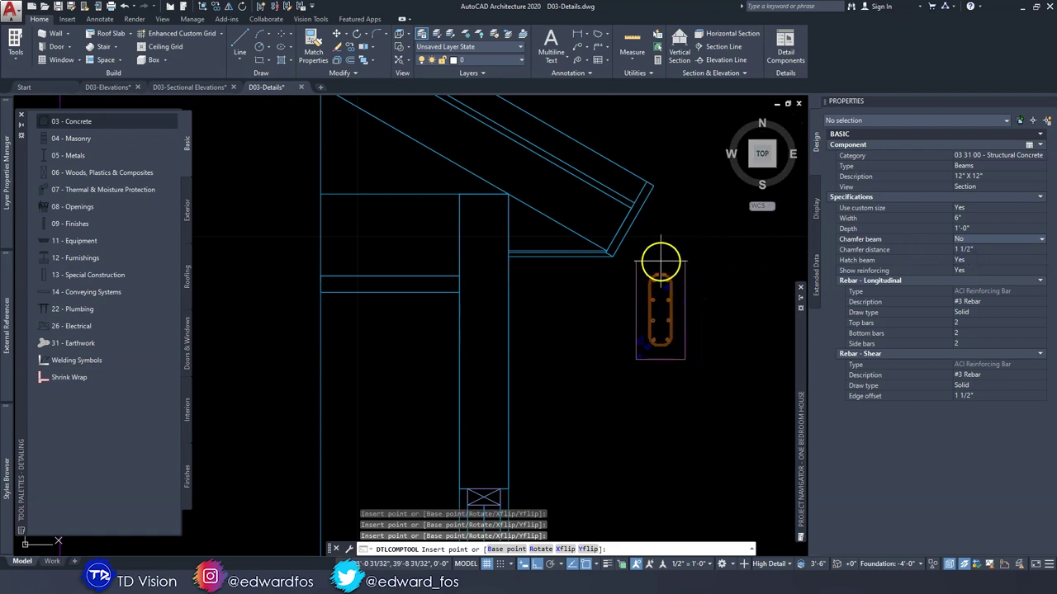
{"action": "left_click", "coordinate": [984, 272]}
{"action": "left_click", "coordinate": [971, 289]}
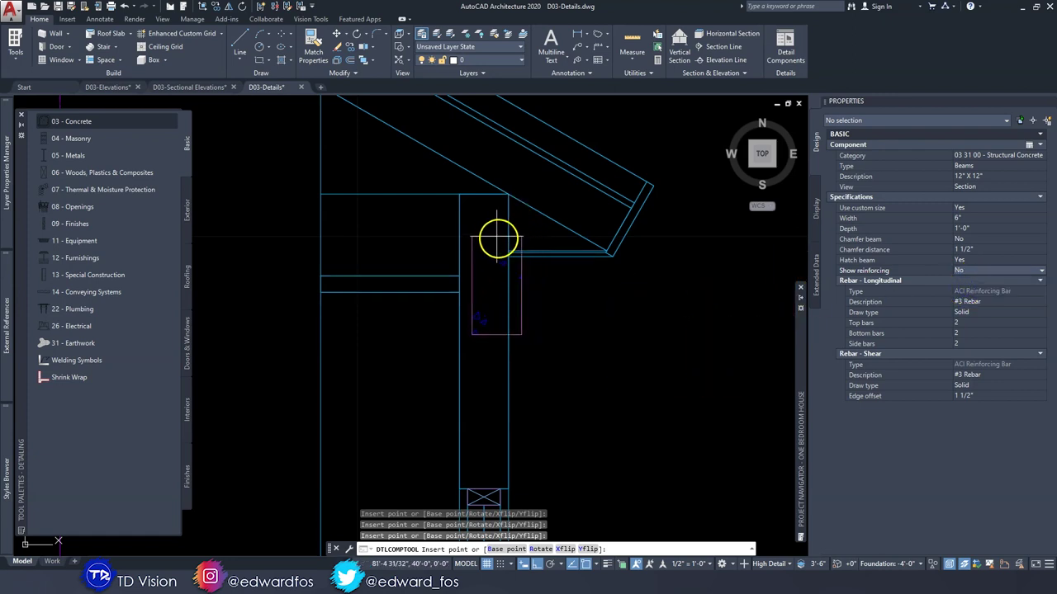
{"action": "left_click", "coordinate": [484, 195]}
Set the concrete beam component's depth to 8" for the lintel above the window frame.
{"action": "middle_click_drag", "start_coordinate": [542, 323], "coordinate": [536, 224]}
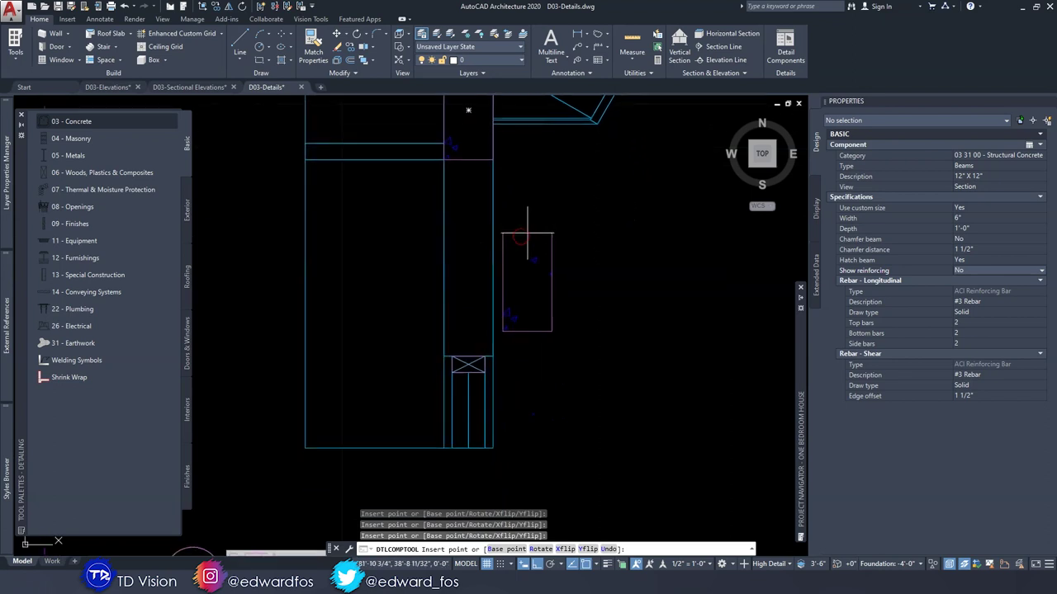
{"action": "left_click", "coordinate": [983, 231]}
{"action": "type", "text": "8"}
{"action": "key", "text": "Tab"}
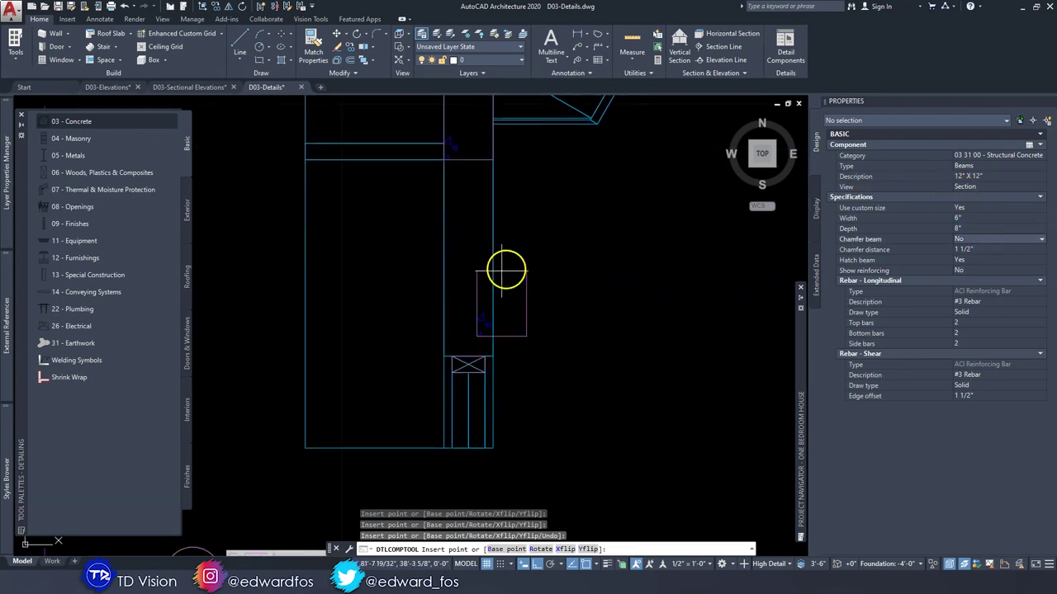
{"action": "mouse_move", "coordinate": [481, 281]}
{"action": "middle_mouse_down"}
{"action": "mouse_move", "coordinate": [501, 283]}
{"action": "mouse_move", "coordinate": [504, 264]}
{"action": "middle_mouse_up"}
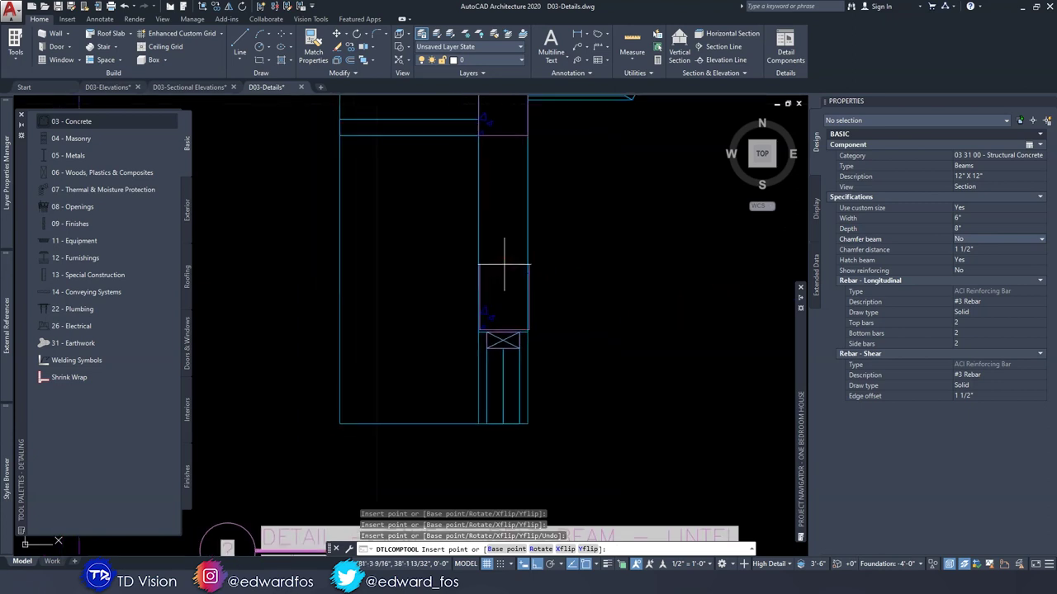
Apply Xflip to the beam section and insert it directly above the 2x4R frame head as the lintel.
{"action": "left_click", "coordinate": [565, 549]}
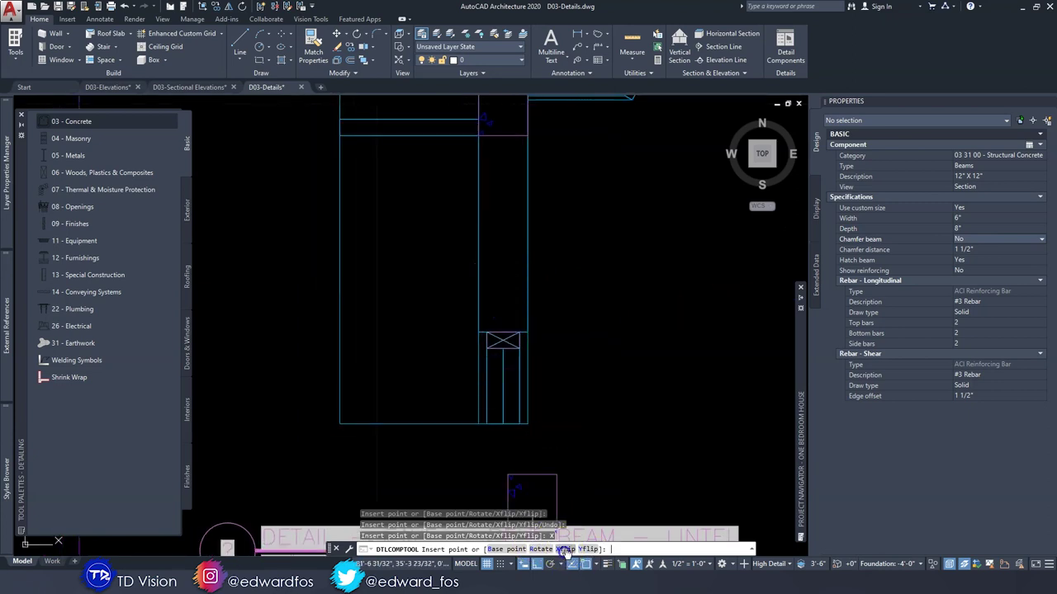
{"action": "left_click", "coordinate": [503, 332]}
{"action": "key", "text": "Escape"}
{"action": "key", "text": "Escape"}
{"action": "key", "text": "Escape"}
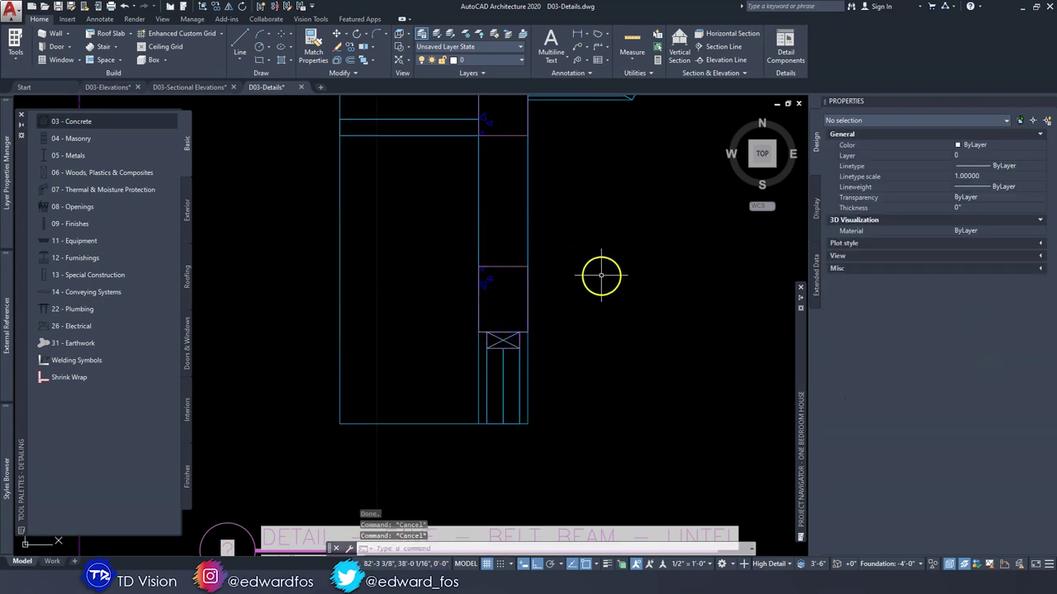
Start a masonry detail component and set it to Concrete Unit Masonry, size 6" X 8" X 16" CMU.
{"action": "scroll", "coordinate": [602, 273], "scroll_direction": "down", "scroll_amount": 2}
{"action": "scroll", "coordinate": [537, 307], "scroll_direction": "up", "scroll_amount": 1}
{"action": "mouse_move", "coordinate": [617, 271]}
{"action": "middle_mouse_down"}
{"action": "mouse_move", "coordinate": [575, 326]}
{"action": "mouse_move", "coordinate": [532, 318]}
{"action": "middle_mouse_up"}
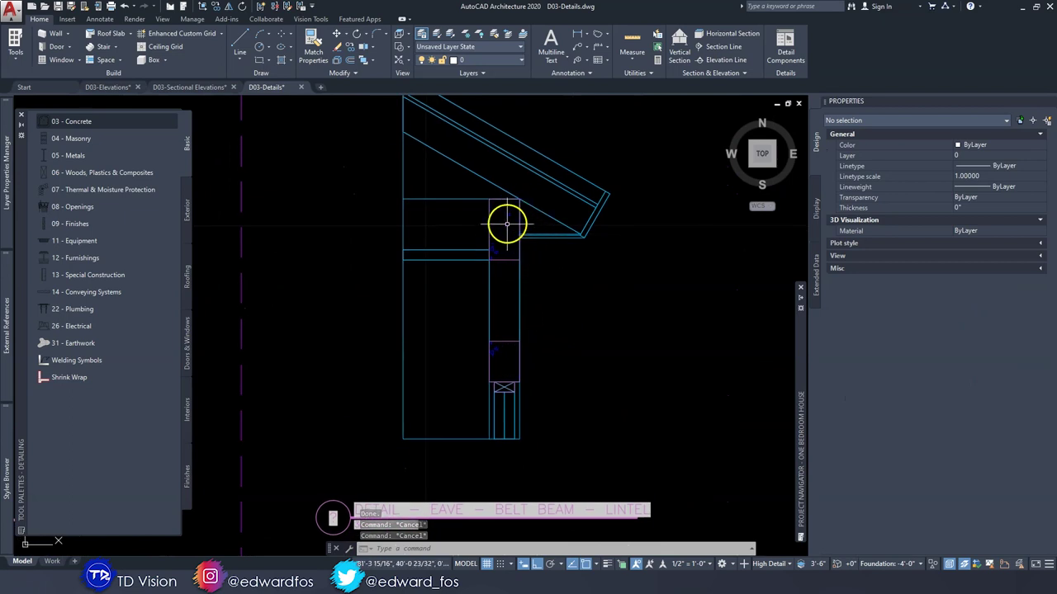
{"action": "scroll", "coordinate": [509, 359], "scroll_direction": "up", "scroll_amount": 2}
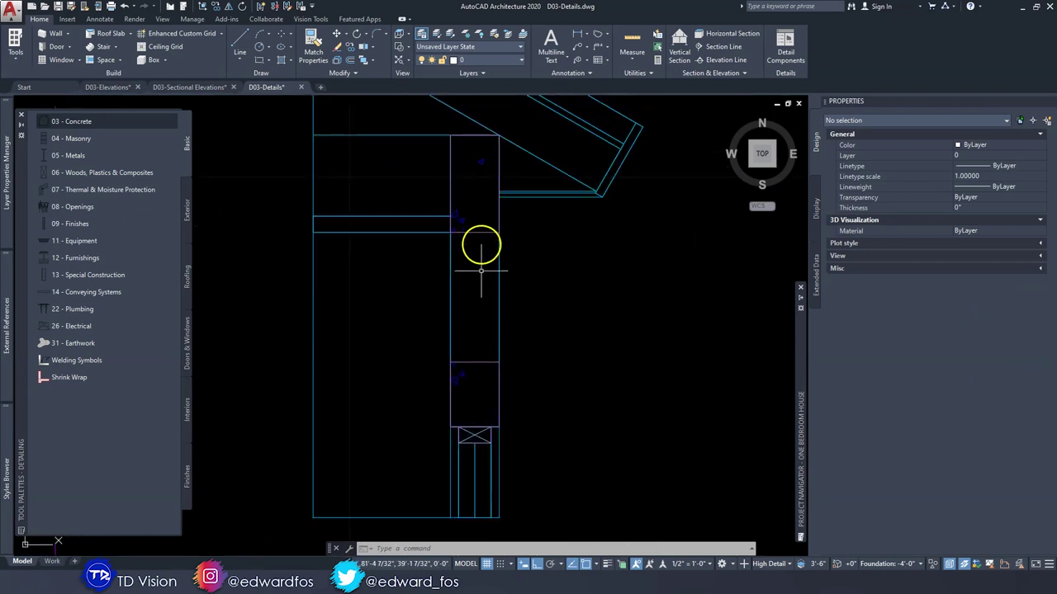
{"action": "left_click", "coordinate": [64, 138]}
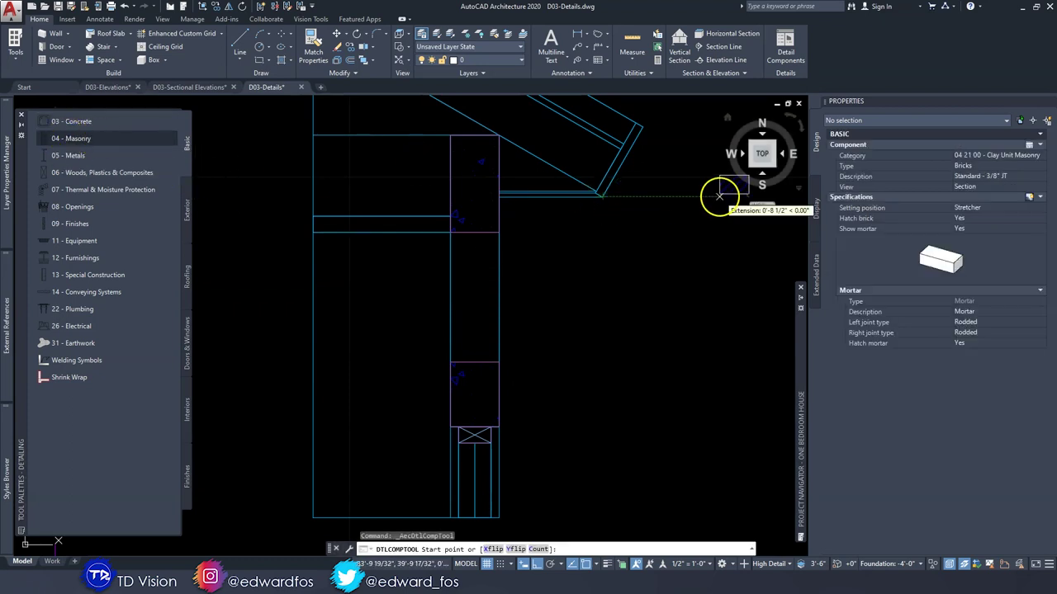
{"action": "left_click", "coordinate": [988, 156]}
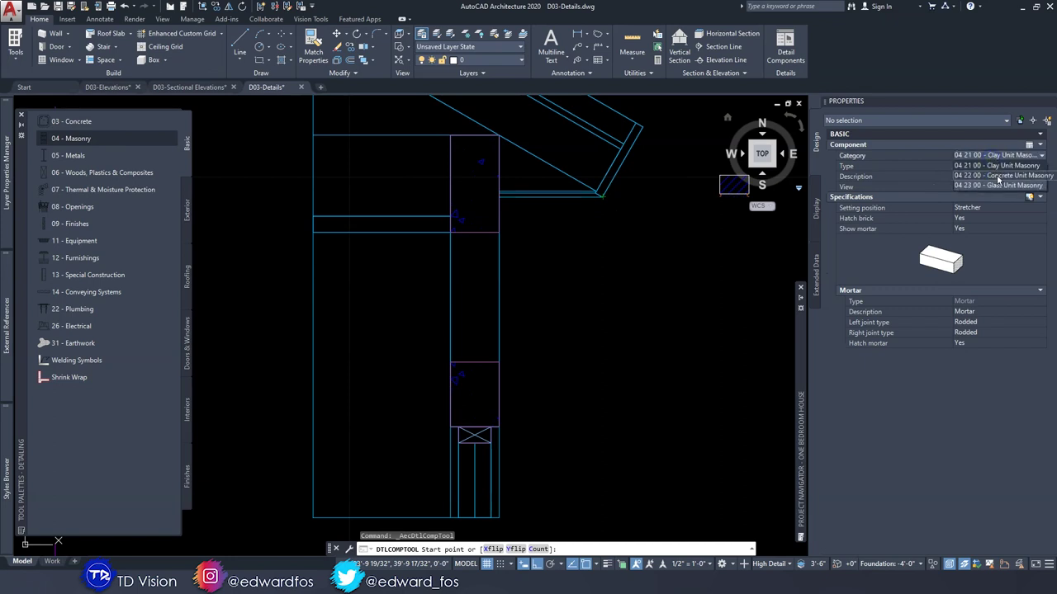
{"action": "left_click", "coordinate": [997, 176]}
{"action": "left_click", "coordinate": [978, 178]}
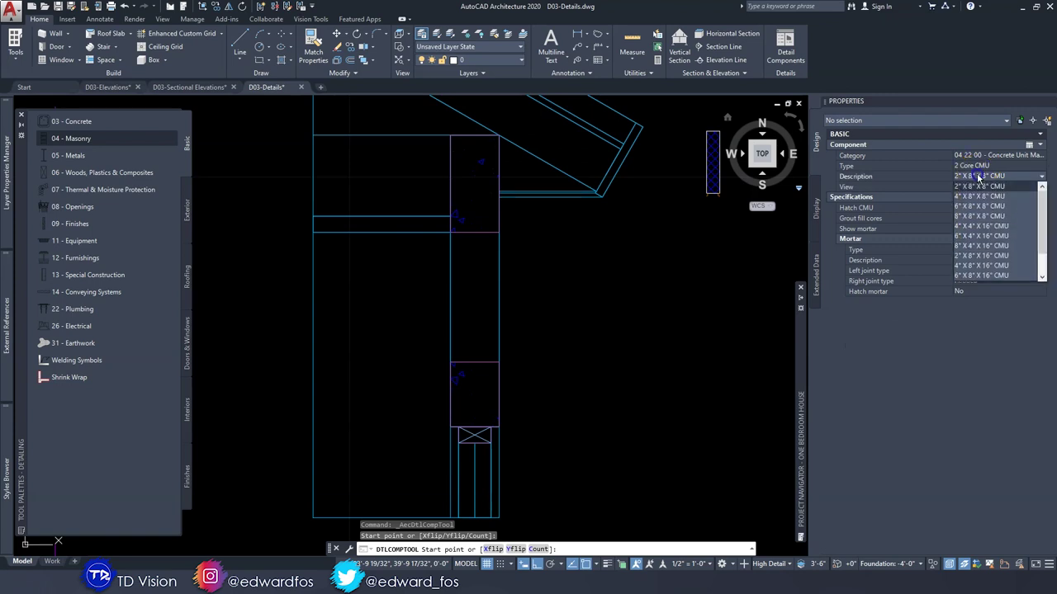
{"action": "left_click", "coordinate": [976, 275]}
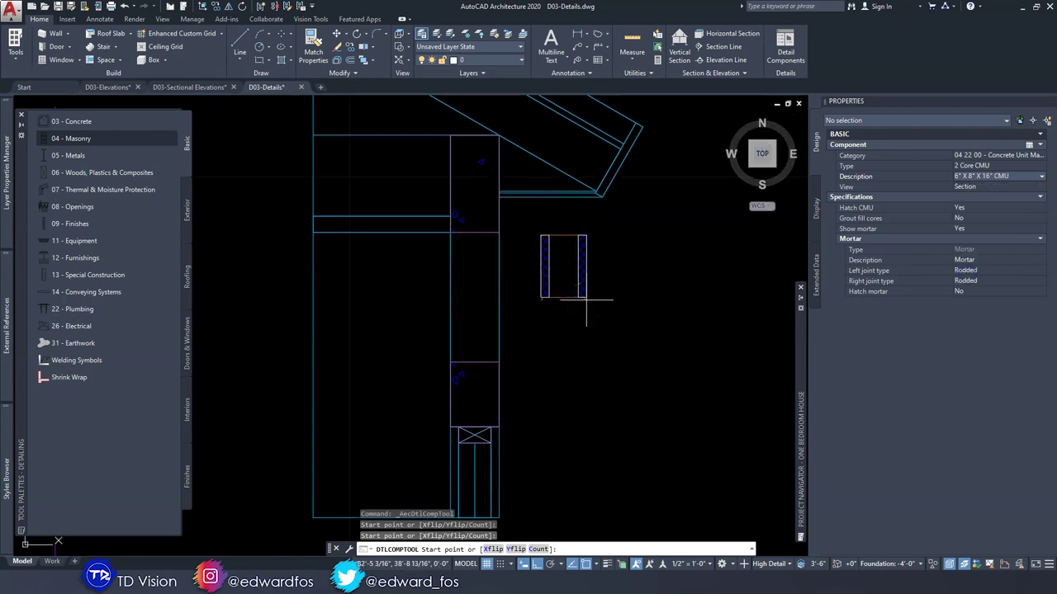
Preview the CMU component in Plan view and in Elevation view.
{"action": "left_click", "coordinate": [983, 187]}
{"action": "left_click", "coordinate": [966, 206]}
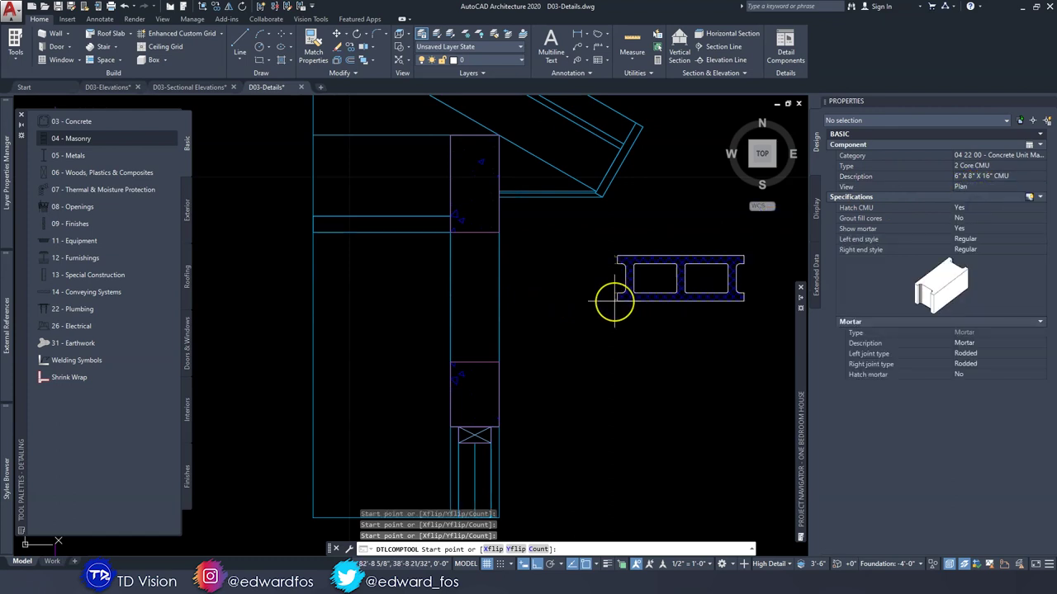
{"action": "left_click", "coordinate": [916, 195]}
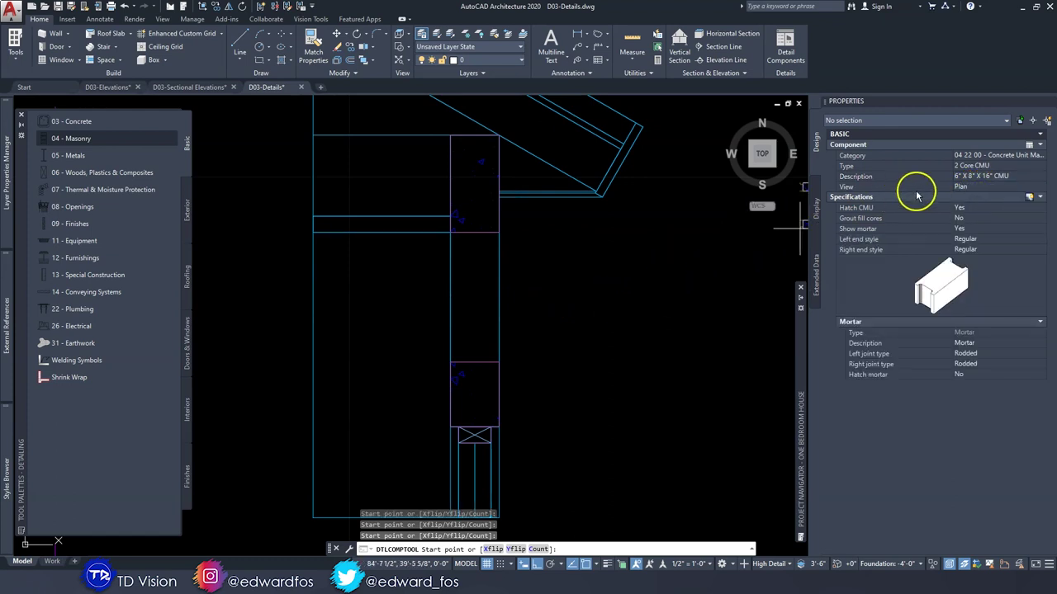
{"action": "left_click", "coordinate": [970, 186]}
{"action": "left_click", "coordinate": [962, 218]}
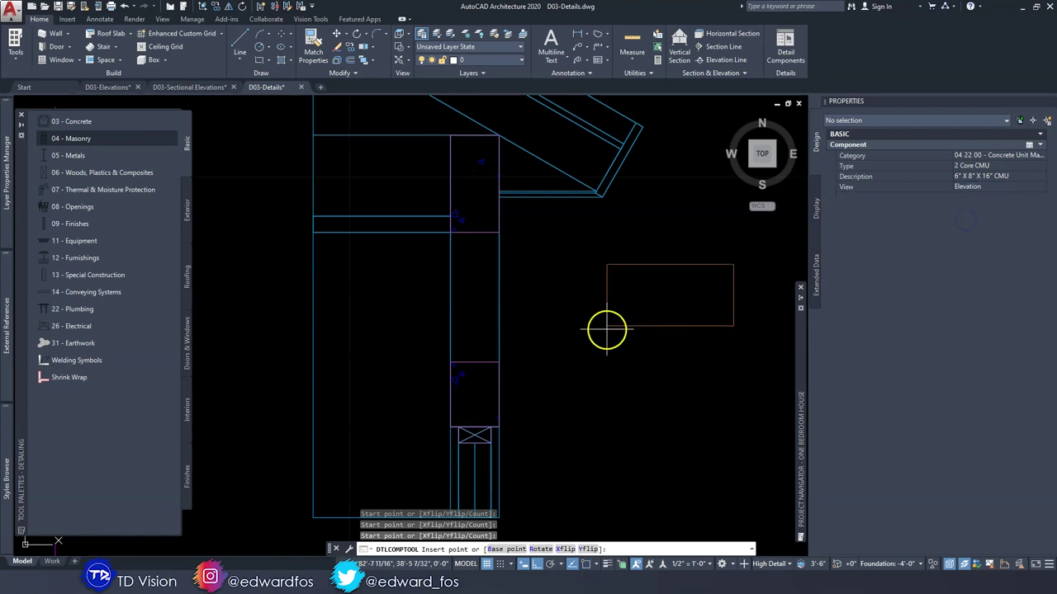
Preview the CMU component in Elevation (Pattern) view and set its view to Section.
{"action": "left_click", "coordinate": [989, 187]}
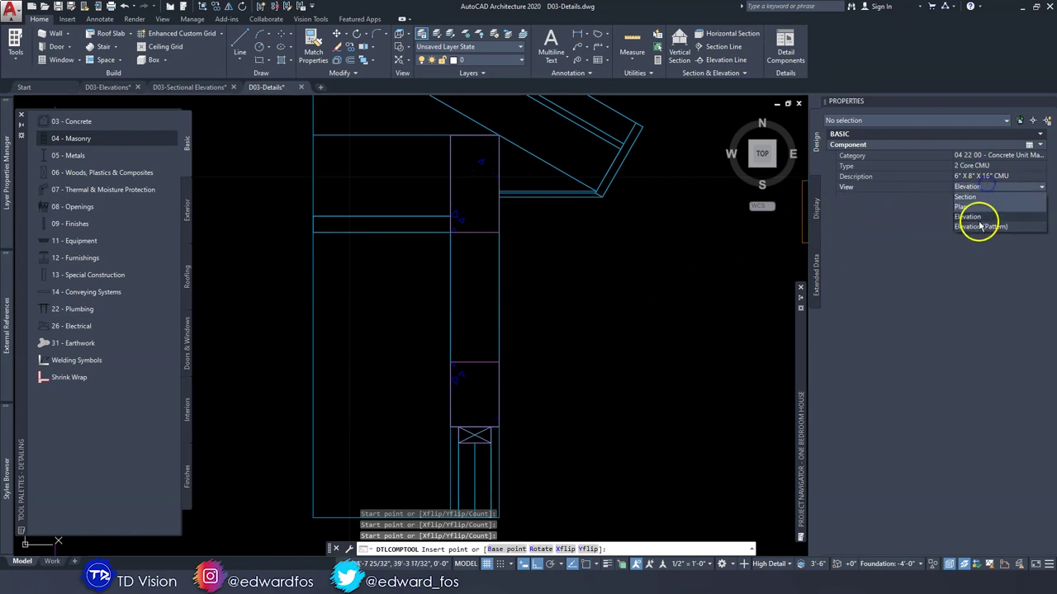
{"action": "left_click", "coordinate": [980, 227]}
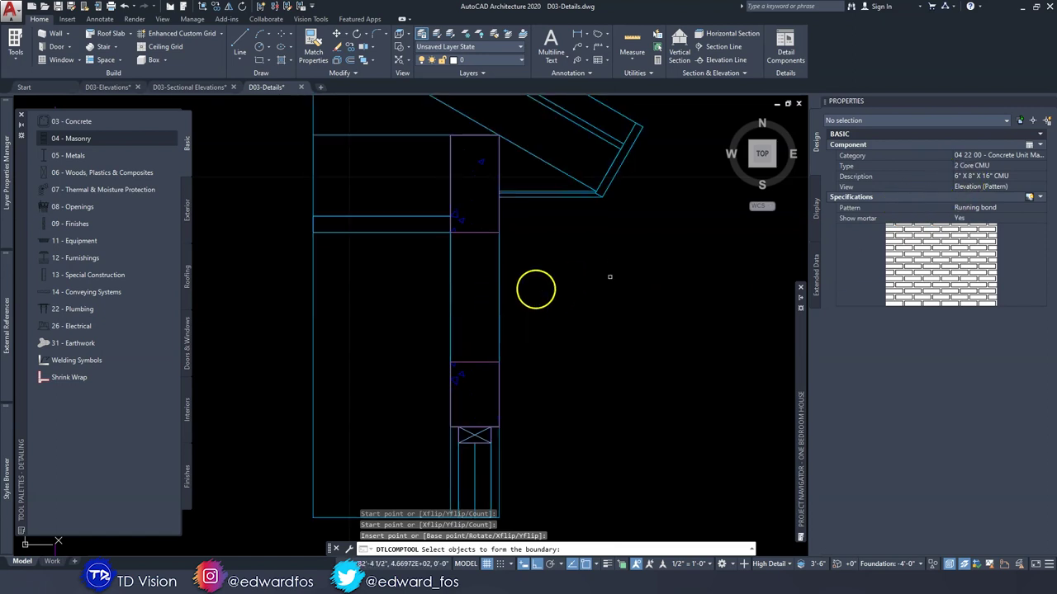
{"action": "left_click", "coordinate": [976, 187]}
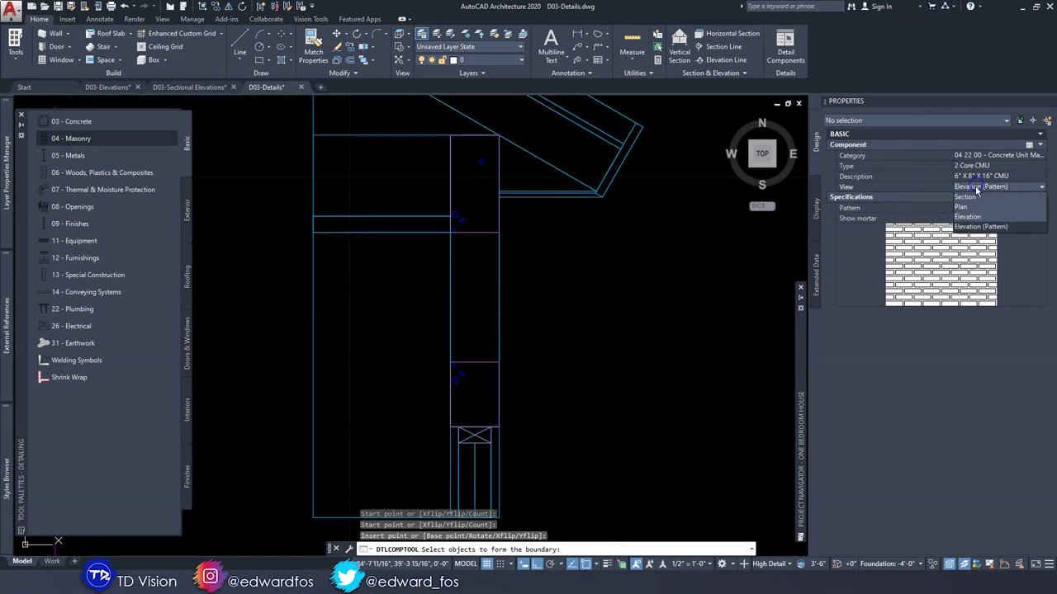
{"action": "left_click", "coordinate": [974, 200]}
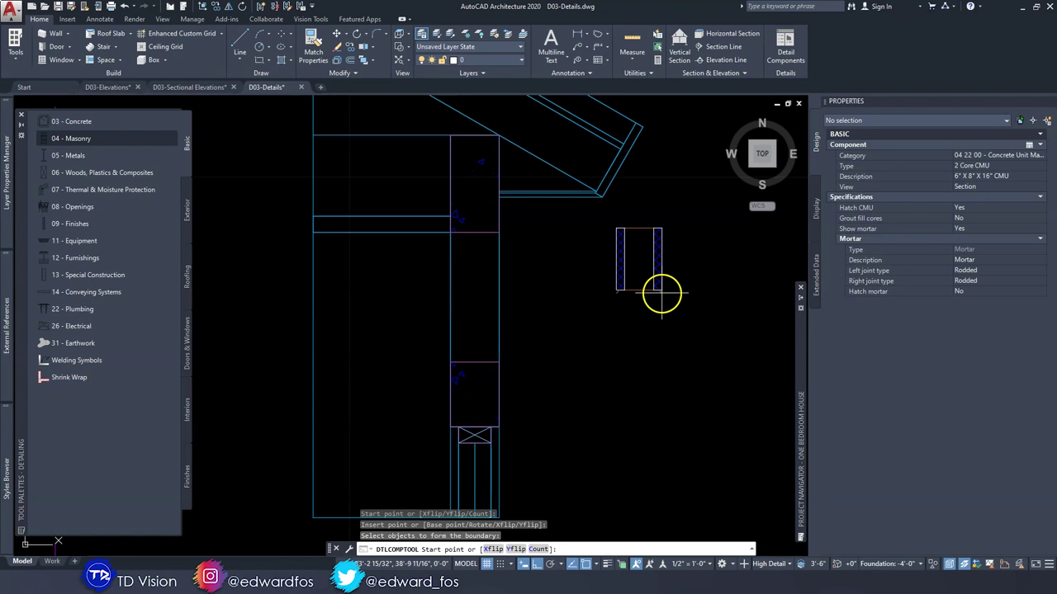
Run the CMU section courses from the lintel's upper outer corner up to the belt beam's lower outer corner.
{"action": "middle_click_drag", "start_coordinate": [532, 322], "coordinate": [581, 280]}
{"action": "scroll", "coordinate": [581, 281], "scroll_direction": "up", "scroll_amount": 3}
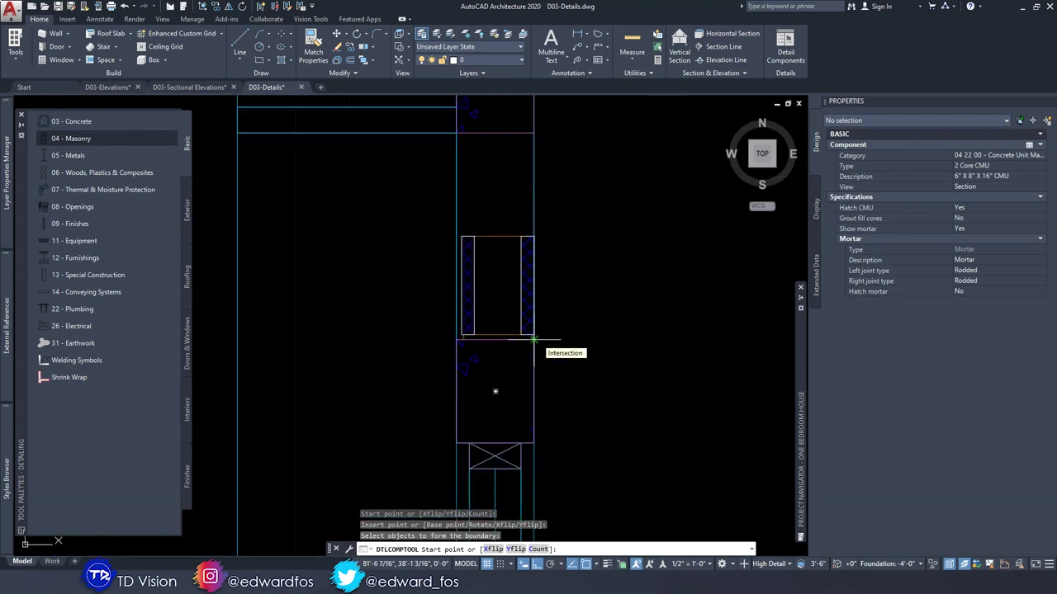
{"action": "left_click", "coordinate": [533, 338]}
{"action": "scroll", "coordinate": [570, 292], "scroll_direction": "down", "scroll_amount": 5}
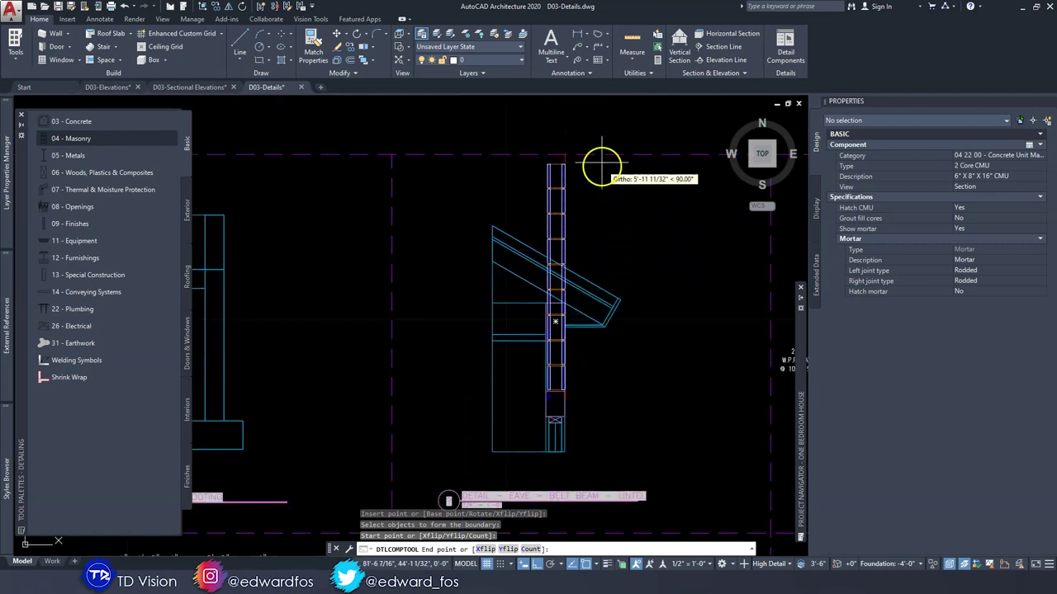
{"action": "middle_click_drag", "start_coordinate": [595, 129], "coordinate": [592, 140]}
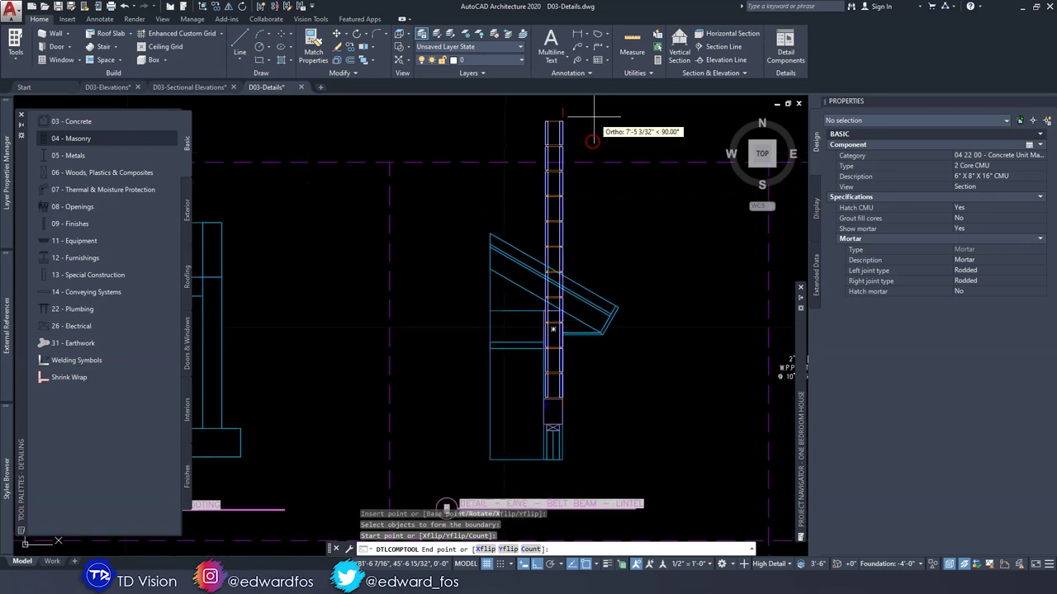
{"action": "scroll", "coordinate": [572, 343], "scroll_direction": "up", "scroll_amount": 6}
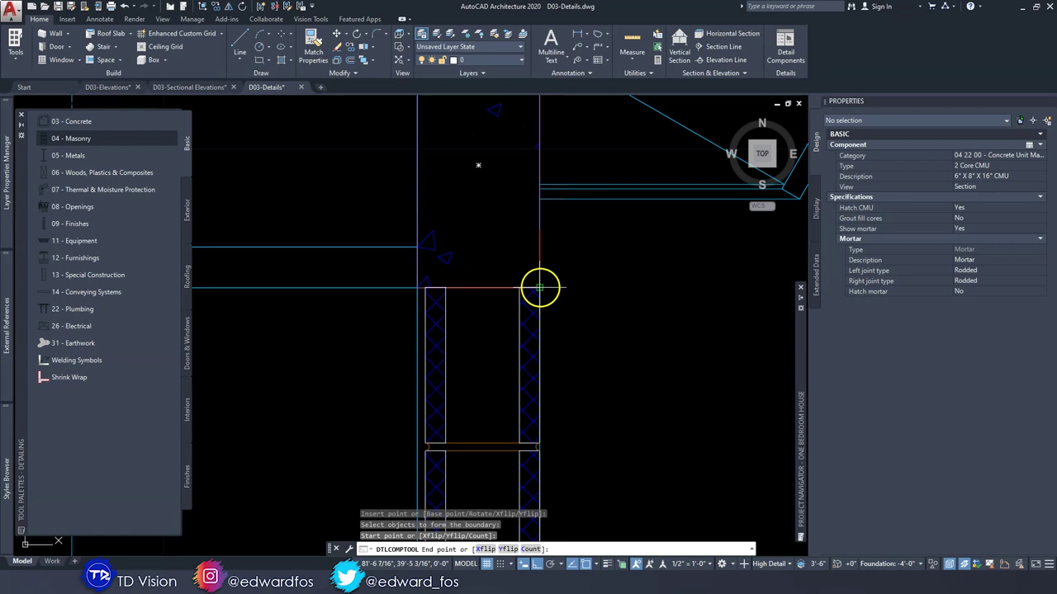
{"action": "left_click", "coordinate": [540, 288]}
{"action": "key", "text": "Escape"}
{"action": "key", "text": "Escape"}
Center the two stacked CMU blocks across the wall thickness, between the outer and inner corners of the lintel's upper edge.
{"action": "scroll", "coordinate": [600, 292], "scroll_direction": "down", "scroll_amount": 4}
{"action": "scroll", "coordinate": [541, 357], "scroll_direction": "up", "scroll_amount": 2}
{"action": "scroll", "coordinate": [554, 356], "scroll_direction": "up", "scroll_amount": 2}
{"action": "left_click", "coordinate": [566, 371]}
{"action": "left_click", "coordinate": [538, 300]}
{"action": "right_click", "coordinate": [552, 290]}
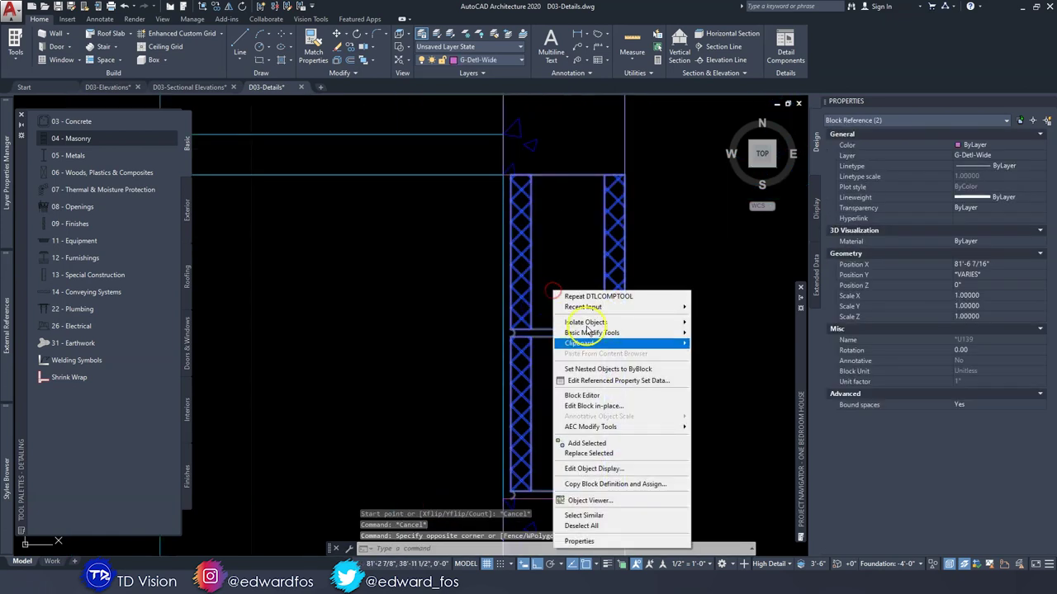
{"action": "mouse_move", "coordinate": [590, 427]}
{"action": "left_click", "coordinate": [715, 532]}
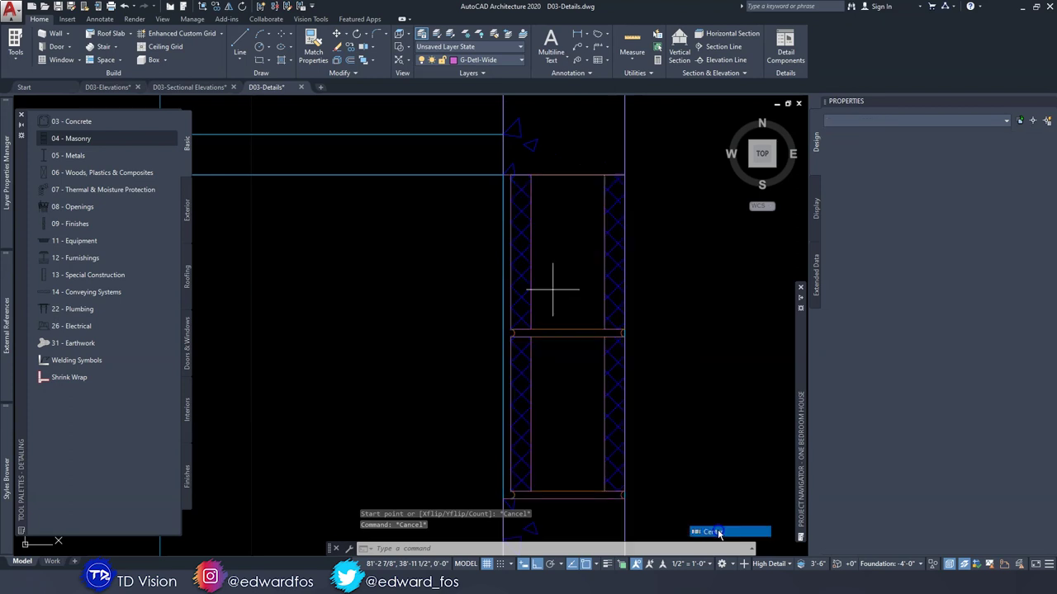
{"action": "middle_click_drag", "start_coordinate": [653, 377], "coordinate": [663, 289]}
{"action": "key", "text": "Return"}
{"action": "key", "text": "Return"}
{"action": "scroll", "coordinate": [628, 417], "scroll_direction": "up", "scroll_amount": 2}
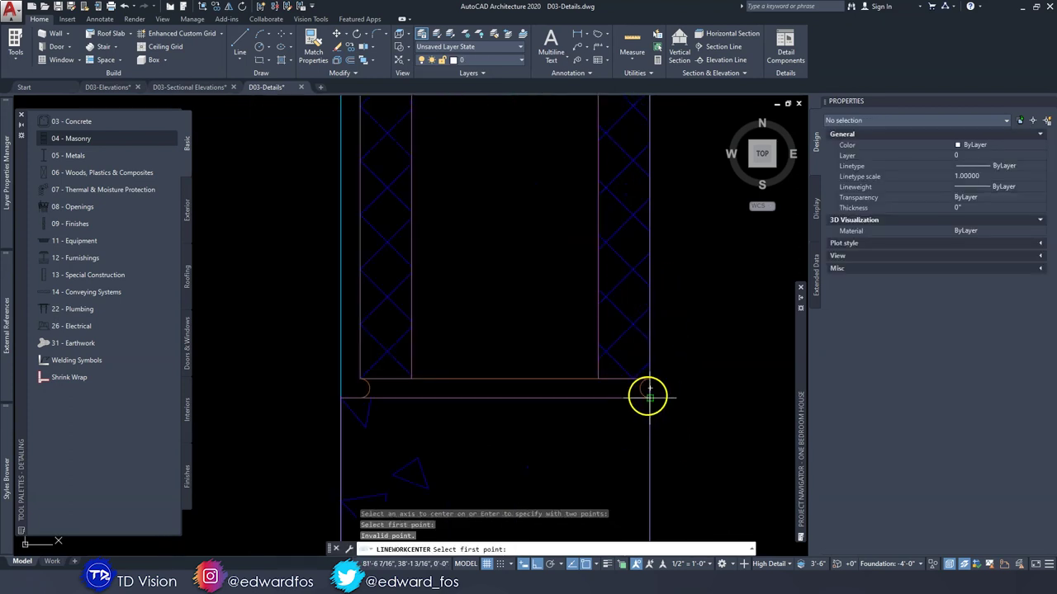
{"action": "left_click", "coordinate": [647, 398]}
{"action": "left_click", "coordinate": [340, 399]}
{"action": "scroll", "coordinate": [513, 405], "scroll_direction": "down", "scroll_amount": 3}
{"action": "key", "text": "Escape"}
{"action": "key", "text": "Escape"}
Draw vertical lines over the inner wall face and the window frame's inner edge, from below the lintel to the section's lower edge.
{"action": "middle_click_drag", "start_coordinate": [520, 301], "coordinate": [551, 283]}
{"action": "scroll", "coordinate": [549, 290], "scroll_direction": "down", "scroll_amount": 2}
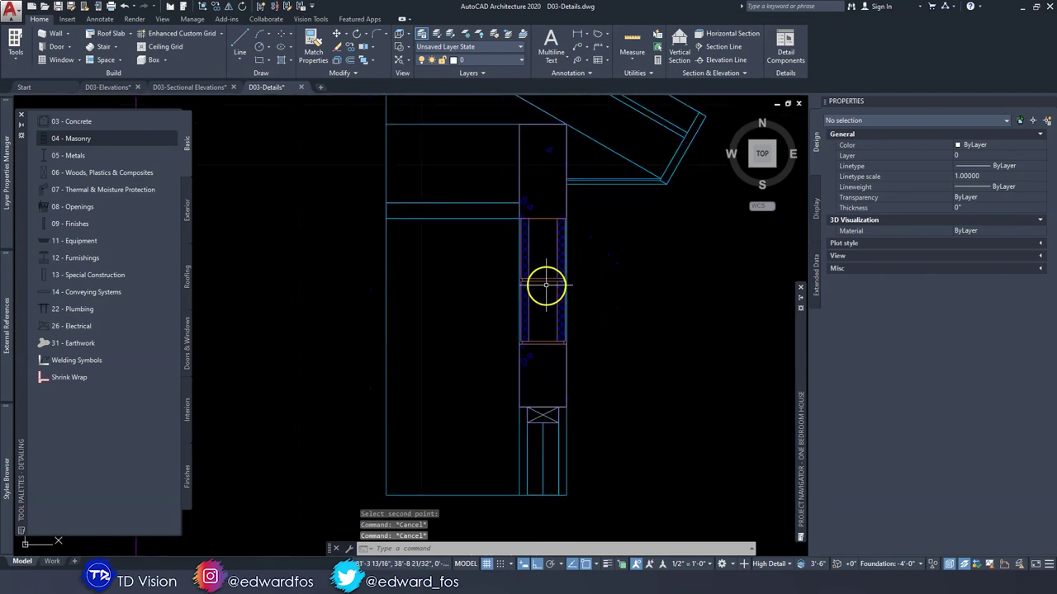
{"action": "middle_click_drag", "start_coordinate": [538, 422], "coordinate": [544, 319]}
{"action": "scroll", "coordinate": [521, 328], "scroll_direction": "up", "scroll_amount": 5}
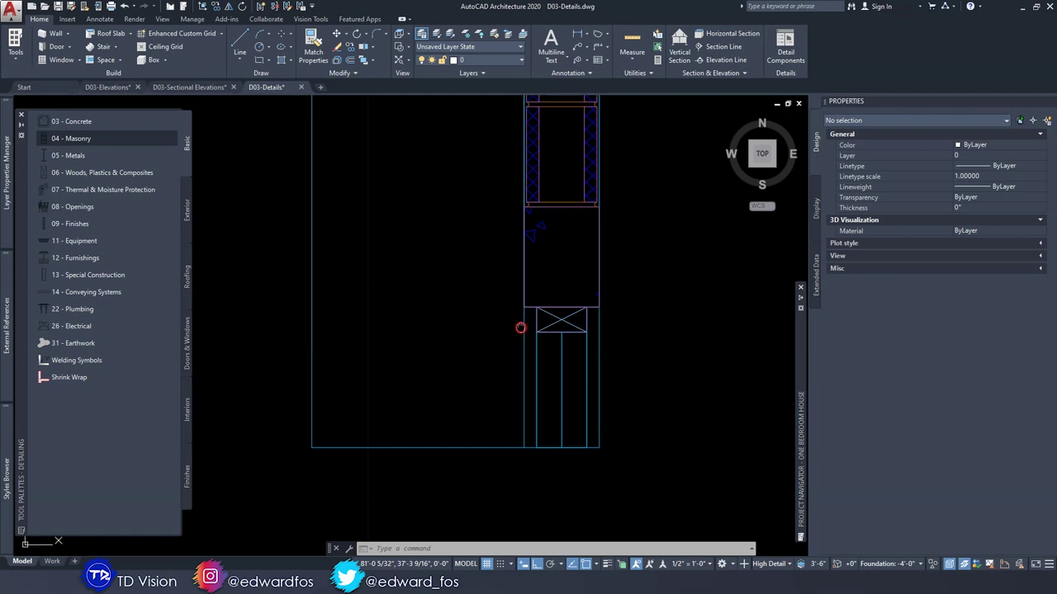
{"action": "key", "text": "Escape"}
{"action": "type", "text": "l"}
{"action": "key", "text": "Return"}
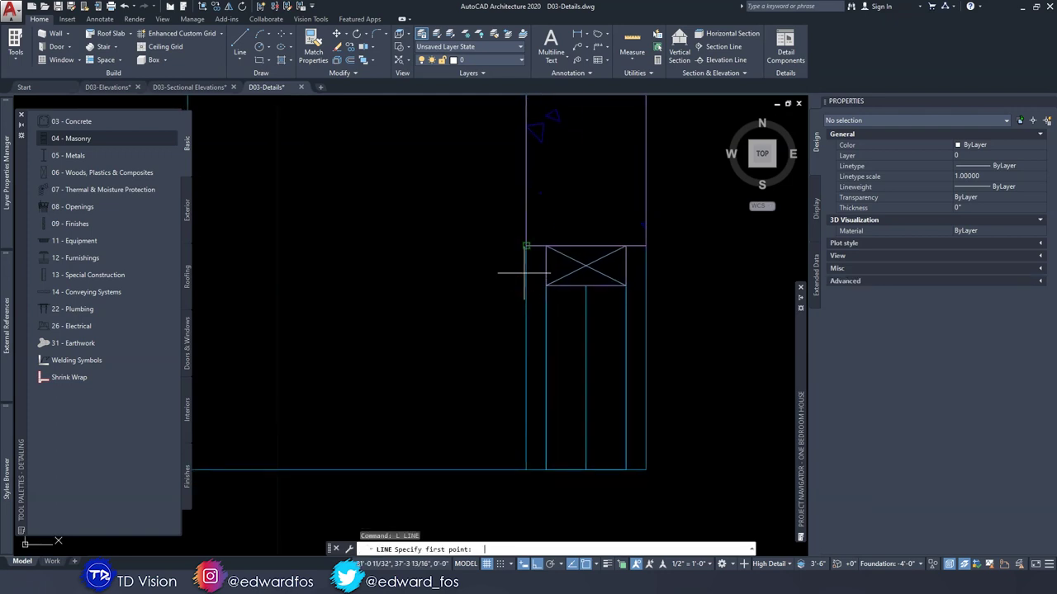
{"action": "left_click", "coordinate": [526, 470]}
{"action": "key", "text": "Return"}
{"action": "key", "text": "Return"}
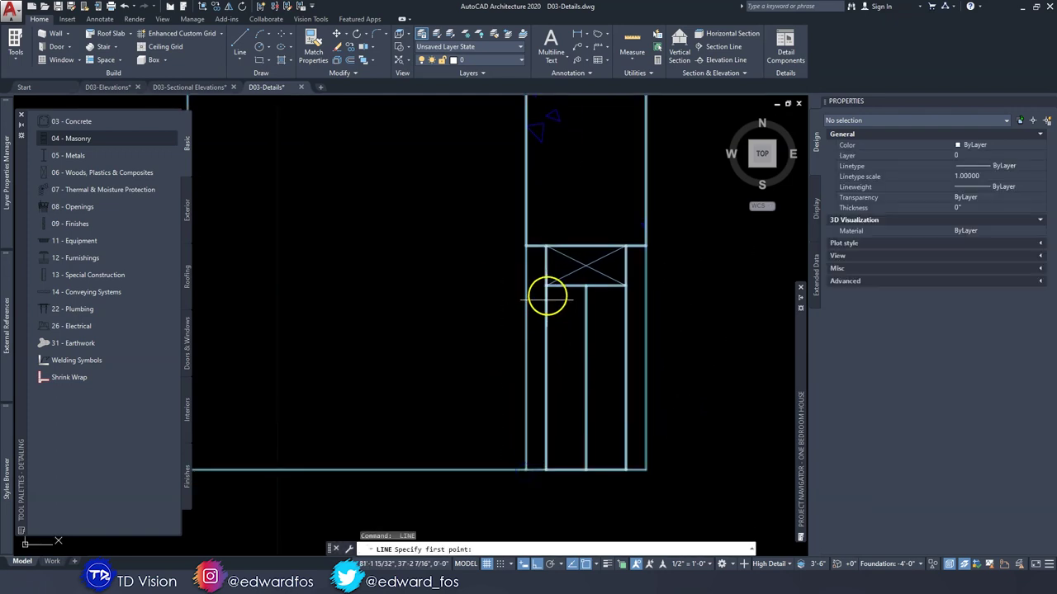
{"action": "left_click", "coordinate": [545, 286]}
{"action": "key", "text": "Escape"}
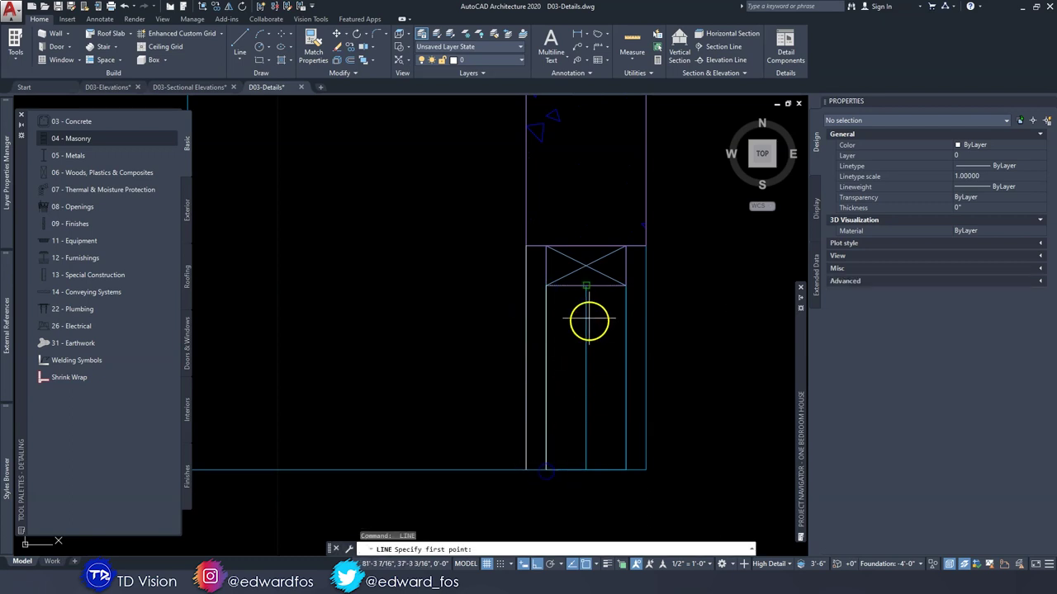
Draw vertical lines over the window's middle line, the frame's outer edge and the outer wall face, down to the section's lower edge.
{"action": "key", "text": "Return"}
{"action": "left_click", "coordinate": [585, 285]}
{"action": "key", "text": "Escape"}
{"action": "key", "text": "Return"}
{"action": "left_click", "coordinate": [625, 285]}
{"action": "key", "text": "Escape"}
{"action": "key", "text": "Return"}
{"action": "left_click", "coordinate": [646, 245]}
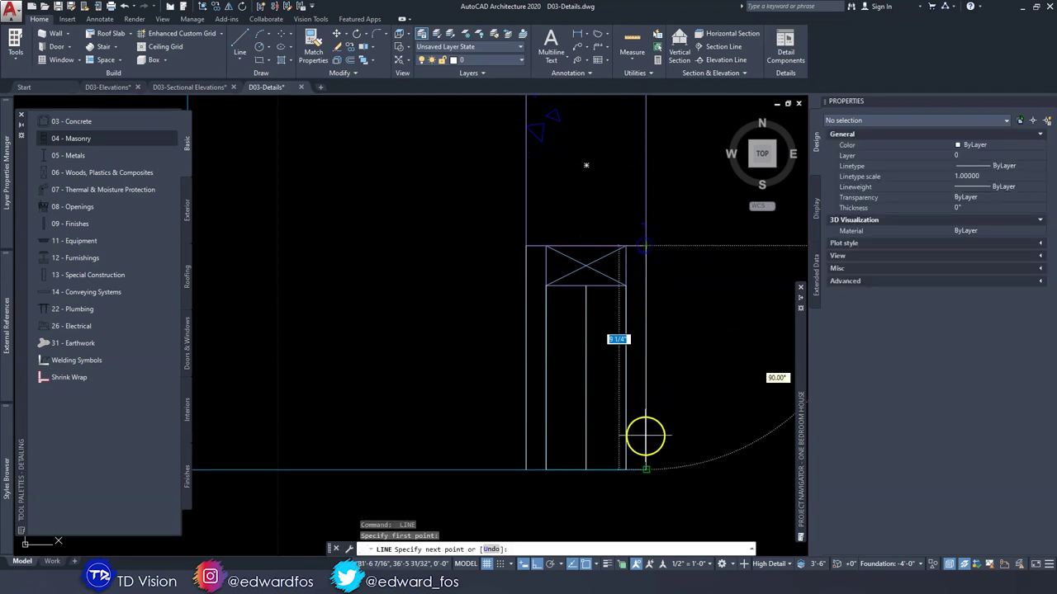
{"action": "left_click", "coordinate": [645, 470]}
{"action": "key", "text": "Escape"}
Draw a line down the inner wall face beside the CMU blocks, from the belt beam's underside to the lintel.
{"action": "scroll", "coordinate": [632, 336], "scroll_direction": "down", "scroll_amount": 3}
{"action": "middle_click_drag", "start_coordinate": [623, 299], "coordinate": [609, 350]}
{"action": "scroll", "coordinate": [615, 273], "scroll_direction": "up", "scroll_amount": 2}
{"action": "middle_click_drag", "start_coordinate": [613, 270], "coordinate": [607, 295]}
{"action": "scroll", "coordinate": [600, 283], "scroll_direction": "up", "scroll_amount": 2}
{"action": "key", "text": "Return"}
{"action": "scroll", "coordinate": [550, 236], "scroll_direction": "up", "scroll_amount": 4}
{"action": "left_click", "coordinate": [583, 224]}
{"action": "scroll", "coordinate": [583, 254], "scroll_direction": "down", "scroll_amount": 4}
{"action": "scroll", "coordinate": [582, 430], "scroll_direction": "up", "scroll_amount": 2}
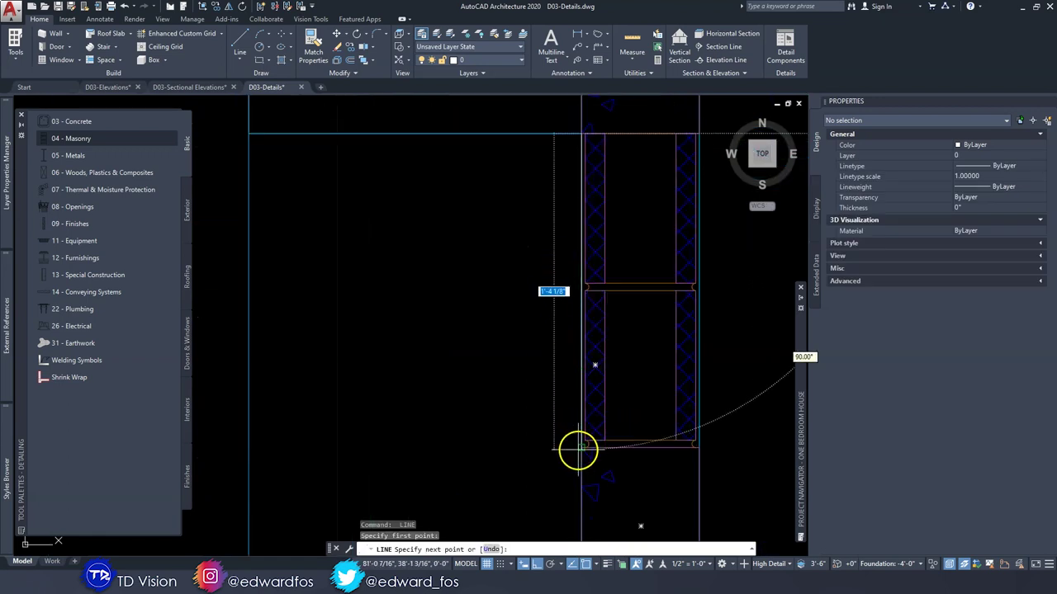
{"action": "left_click", "coordinate": [583, 448]}
{"action": "key", "text": "Escape"}
{"action": "key", "text": "Escape"}
Draw a line down the outer wall face beside the CMU blocks, from the belt beam's underside to the lintel.
{"action": "middle_click_drag", "start_coordinate": [664, 210], "coordinate": [567, 238]}
{"action": "key", "text": "Return"}
{"action": "scroll", "coordinate": [595, 179], "scroll_direction": "up", "scroll_amount": 2}
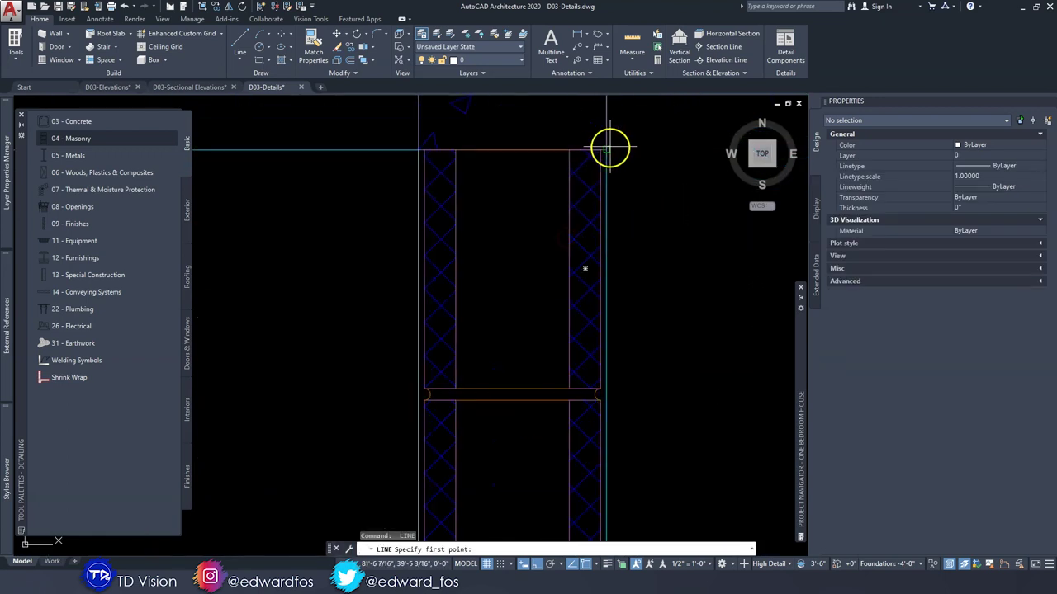
{"action": "left_click", "coordinate": [607, 149]}
{"action": "scroll", "coordinate": [607, 151], "scroll_direction": "down", "scroll_amount": 4}
{"action": "scroll", "coordinate": [621, 330], "scroll_direction": "up", "scroll_amount": 2}
{"action": "scroll", "coordinate": [621, 330], "scroll_direction": "up", "scroll_amount": 2}
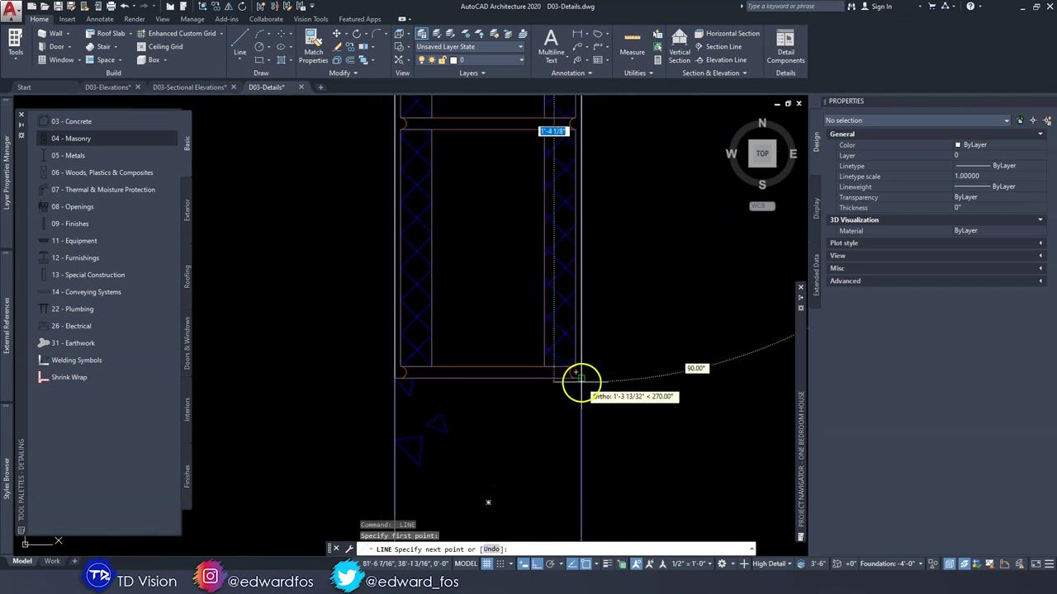
{"action": "left_click", "coordinate": [580, 379]}
{"action": "key", "text": "Escape"}
{"action": "key", "text": "Escape"}
Start a concrete detail component for the belt beam and set it to 03 21 00 - Reinforcing Steel, #4 Rebar.
{"action": "scroll", "coordinate": [613, 339], "scroll_direction": "down", "scroll_amount": 4}
{"action": "mouse_move", "coordinate": [580, 115]}
{"action": "middle_mouse_down"}
{"action": "mouse_move", "coordinate": [601, 328]}
{"action": "mouse_move", "coordinate": [622, 303]}
{"action": "mouse_move", "coordinate": [522, 382]}
{"action": "middle_mouse_up"}
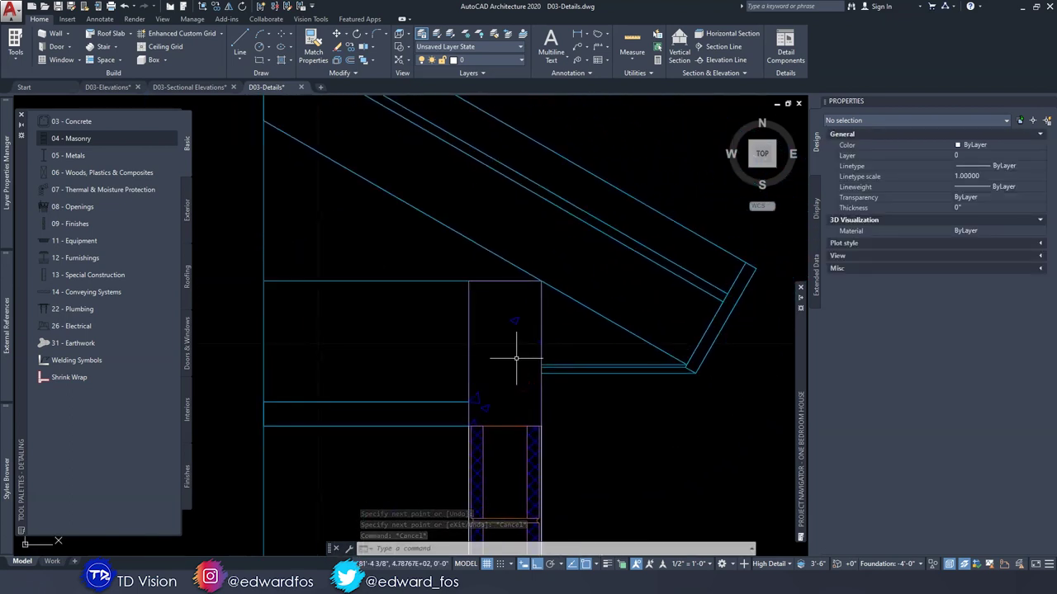
{"action": "left_click", "coordinate": [521, 345]}
{"action": "middle_click_drag", "start_coordinate": [515, 356], "coordinate": [509, 316]}
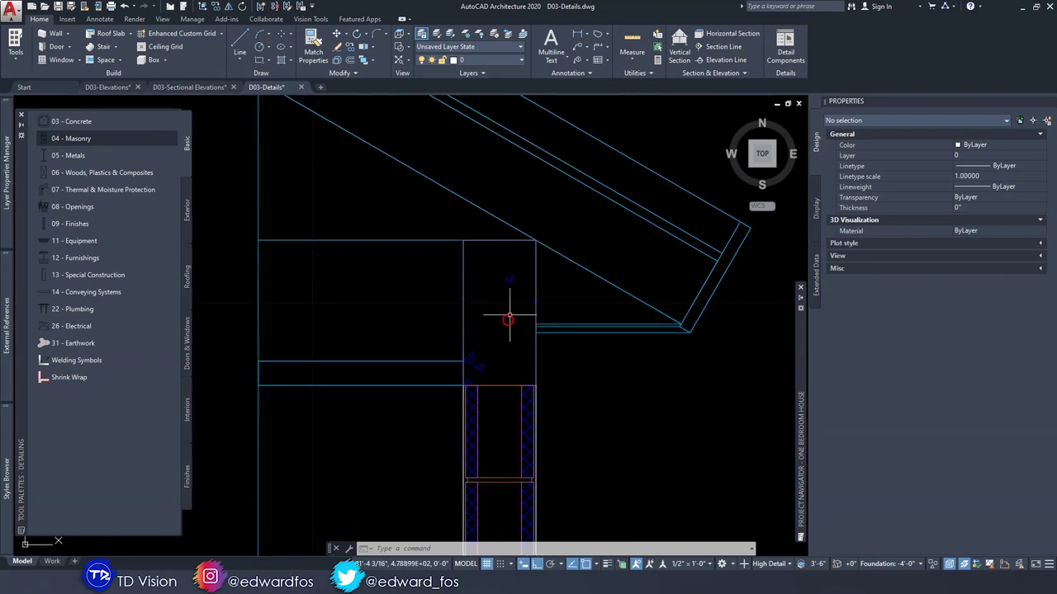
{"action": "left_click", "coordinate": [85, 142]}
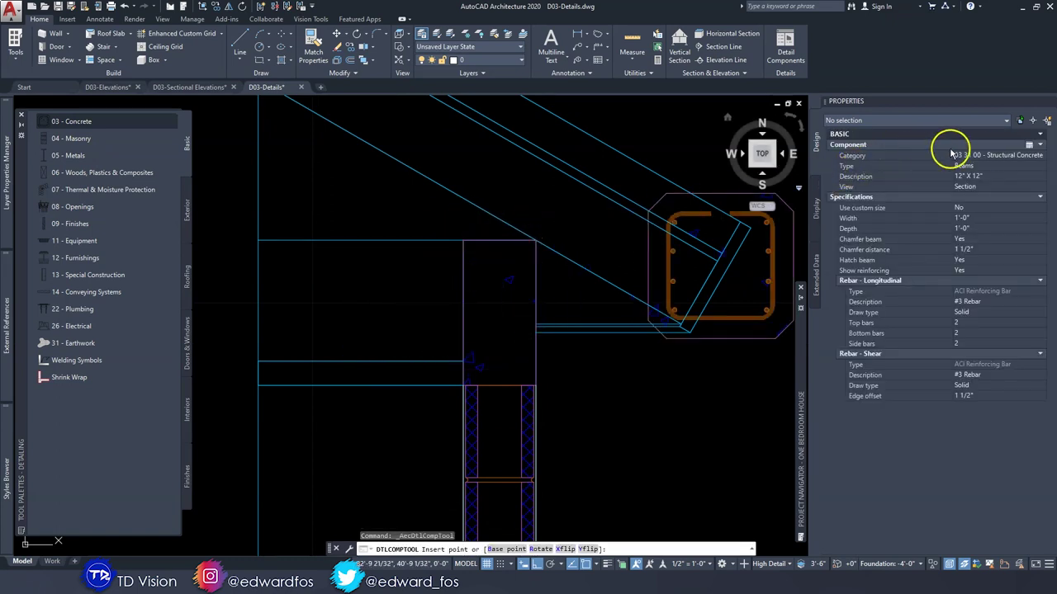
{"action": "left_click", "coordinate": [970, 155]}
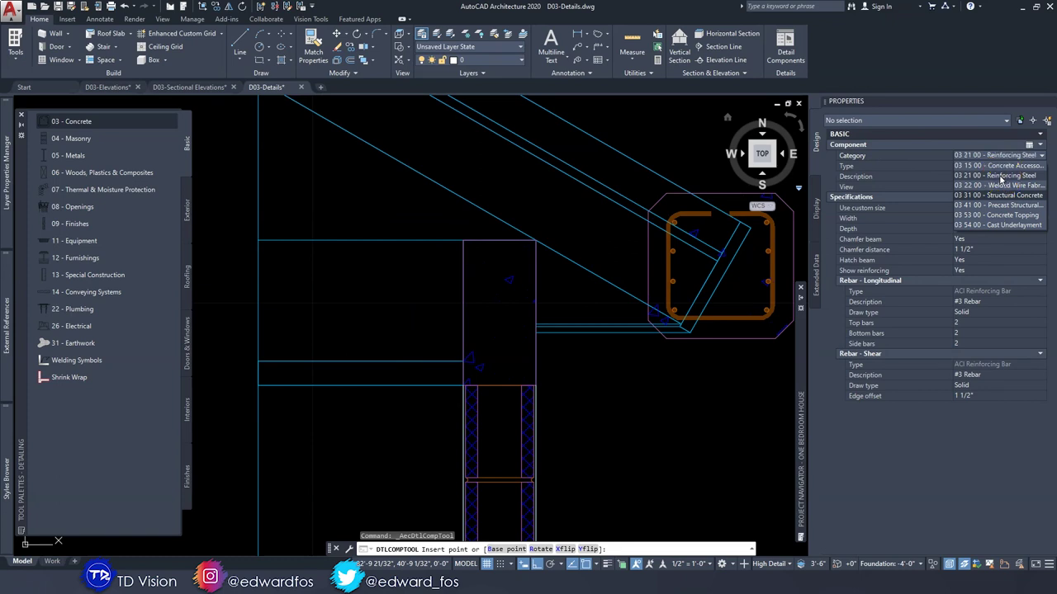
{"action": "left_click", "coordinate": [1001, 176]}
{"action": "scroll", "coordinate": [549, 285], "scroll_direction": "up", "scroll_amount": 2}
{"action": "middle_click_drag", "start_coordinate": [539, 260], "coordinate": [551, 276]}
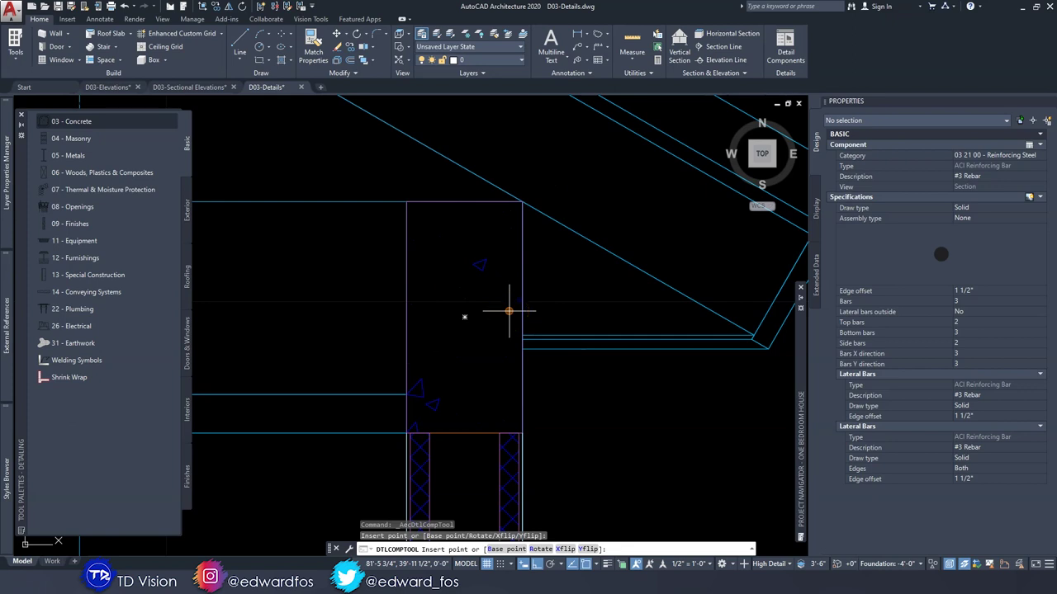
{"action": "middle_click_drag", "start_coordinate": [484, 314], "coordinate": [503, 326]}
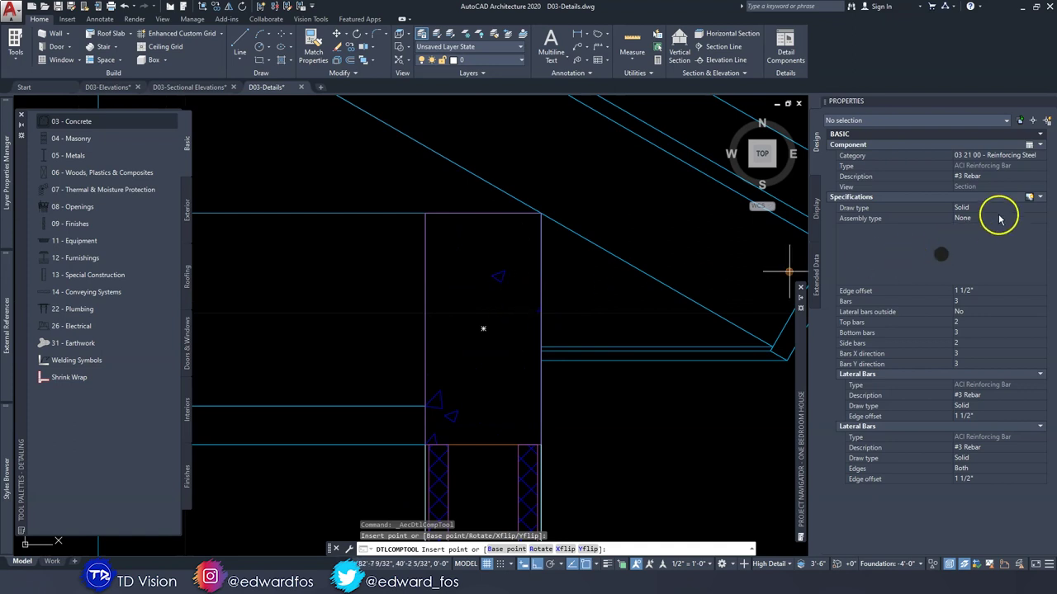
{"action": "left_click", "coordinate": [965, 176]}
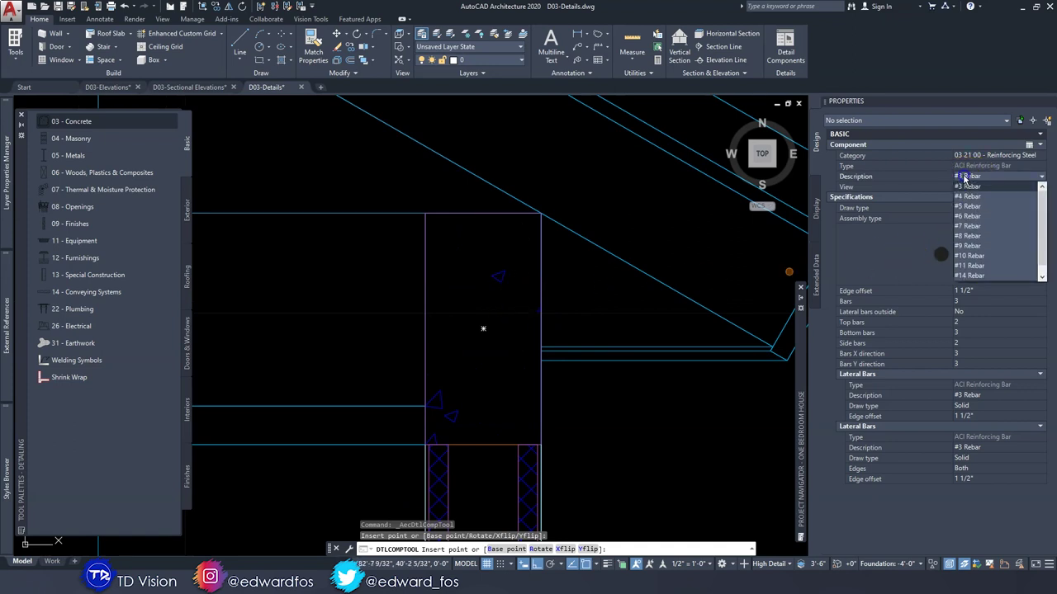
{"action": "left_click", "coordinate": [971, 198]}
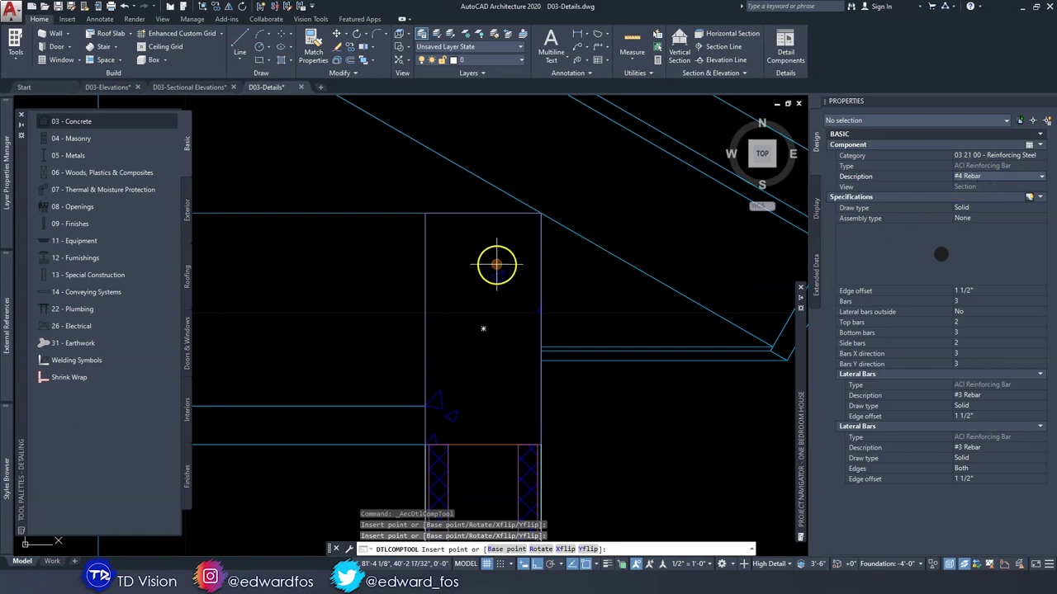
Set the rebar component's assembly type to Rectangular column.
{"action": "scroll", "coordinate": [513, 256], "scroll_direction": "up", "scroll_amount": 3}
{"action": "scroll", "coordinate": [514, 248], "scroll_direction": "down", "scroll_amount": 3}
{"action": "scroll", "coordinate": [524, 245], "scroll_direction": "up", "scroll_amount": 1}
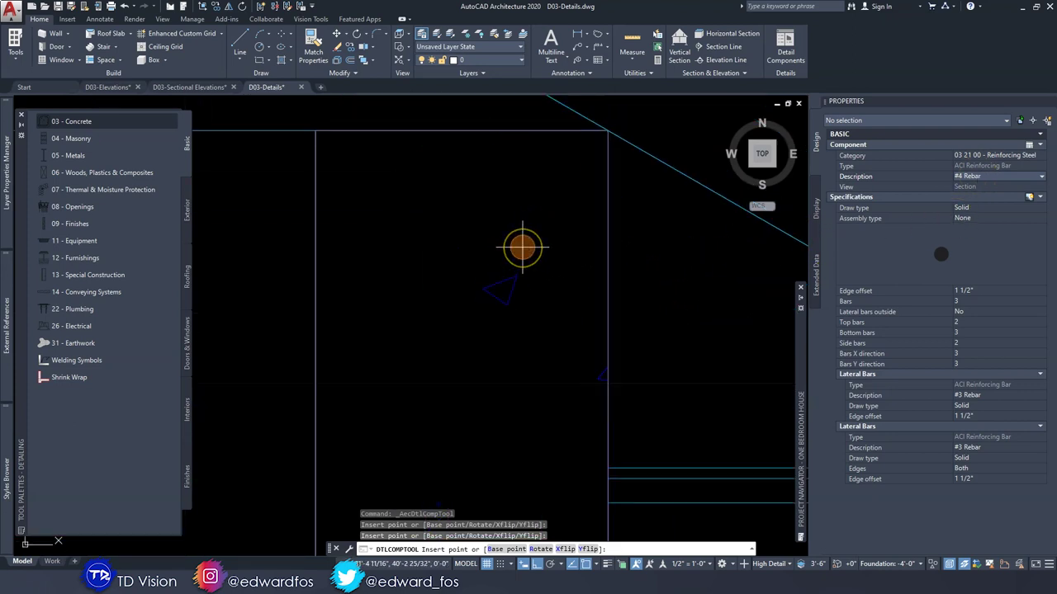
{"action": "left_click", "coordinate": [971, 219]}
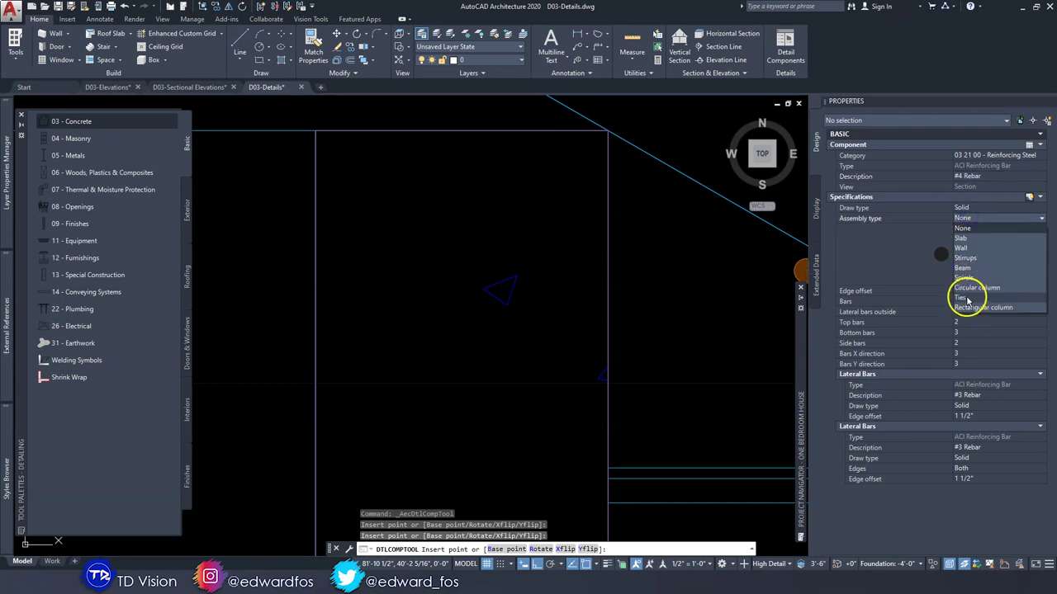
{"action": "left_click", "coordinate": [966, 307]}
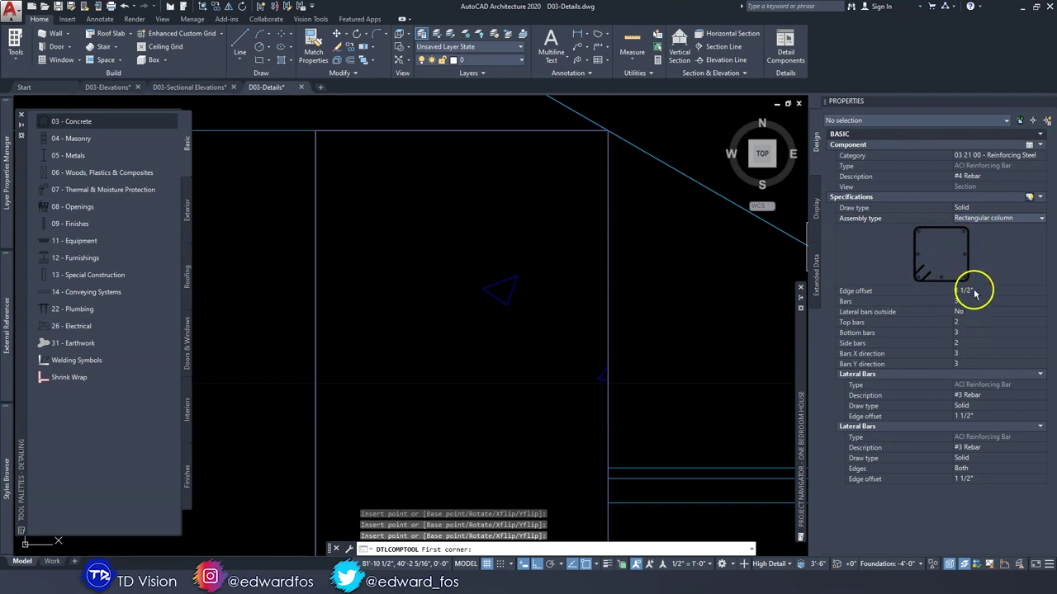
Set the rebar assembly to 0 bars in the Y direction, 2 bars in the X direction and 2 bottom bars.
{"action": "left_click", "coordinate": [971, 365]}
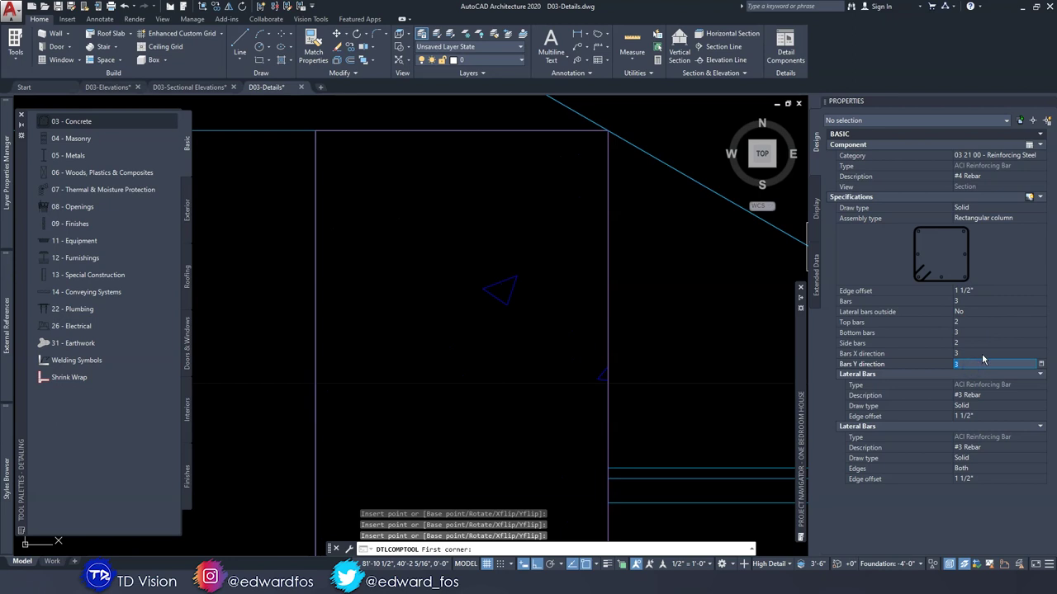
{"action": "type", "text": "0"}
{"action": "key", "text": "Return"}
{"action": "left_click", "coordinate": [982, 353]}
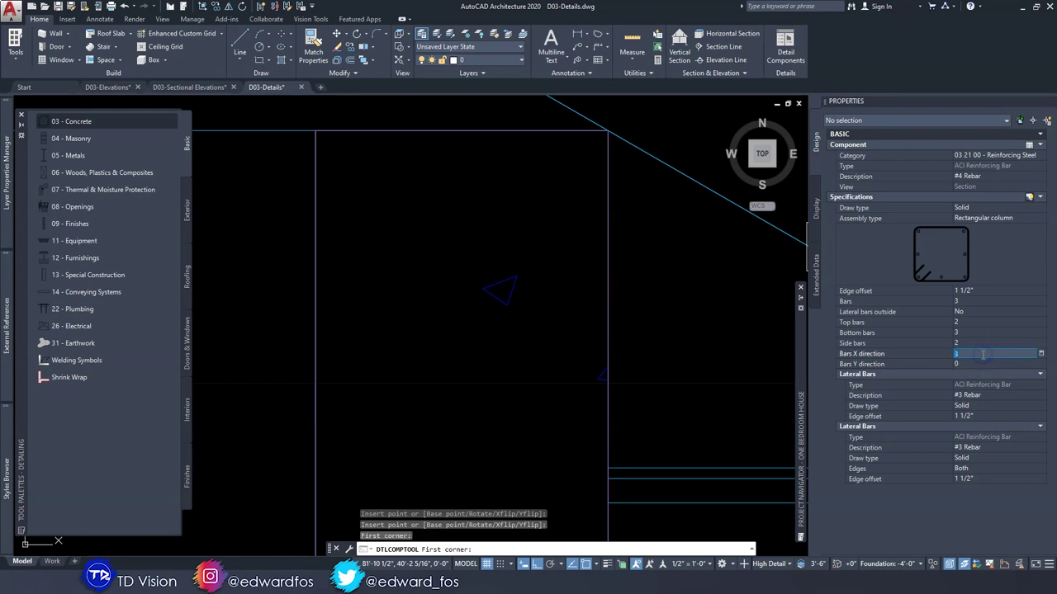
{"action": "type", "text": "2"}
{"action": "key", "text": "Return"}
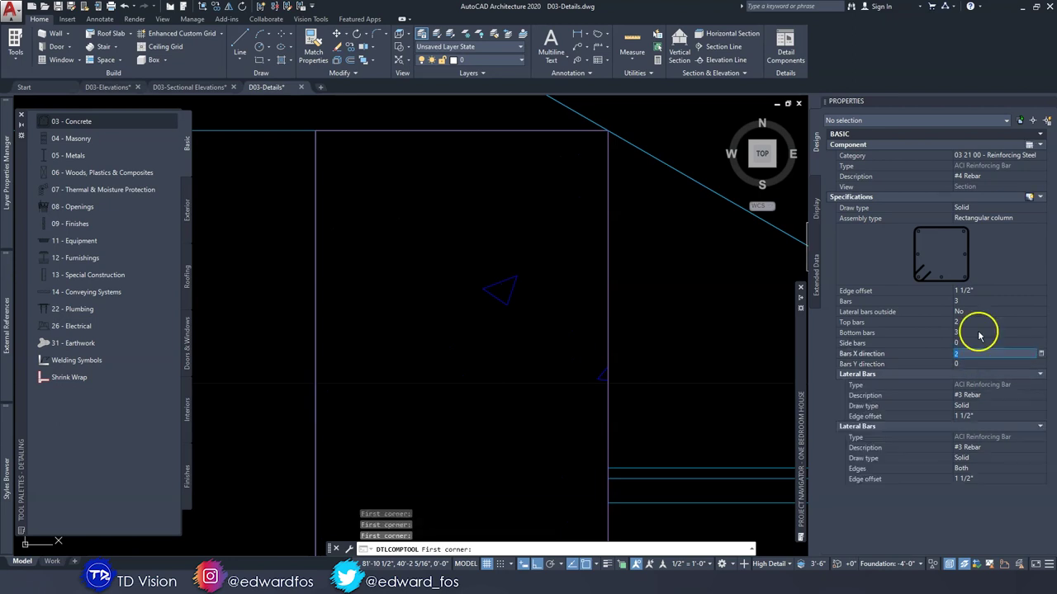
{"action": "left_click", "coordinate": [976, 332]}
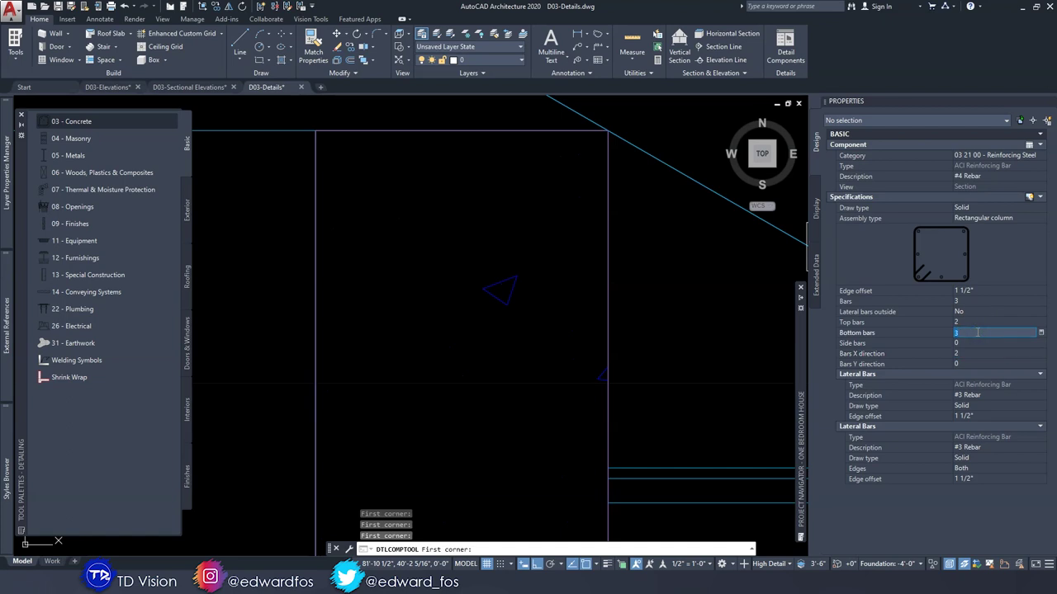
{"action": "left_click", "coordinate": [977, 341]}
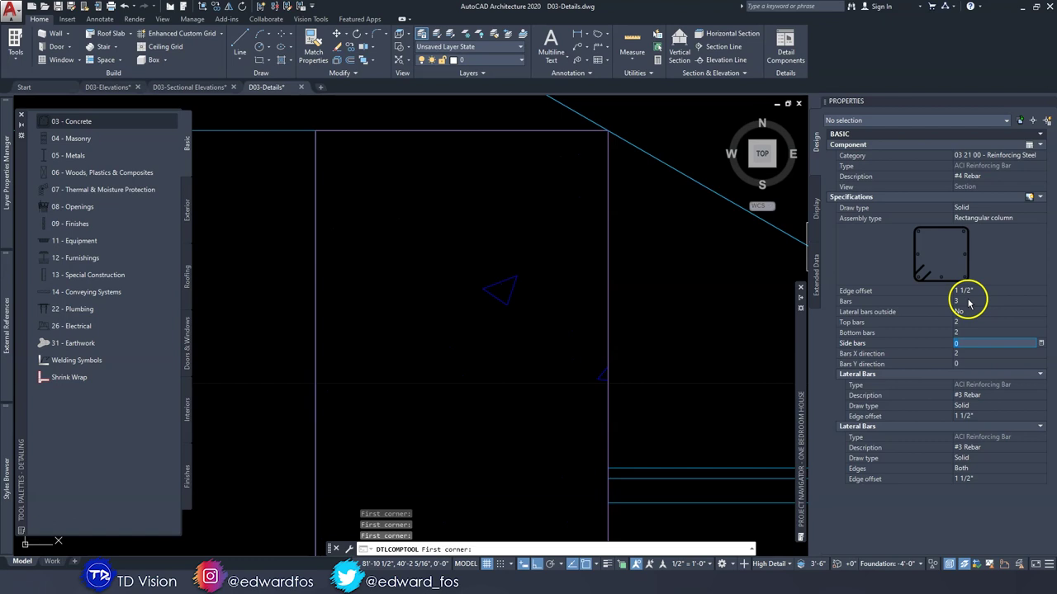
Set the edge offset to 1" for the main bars and for both lateral bar groups.
{"action": "left_click", "coordinate": [982, 291]}
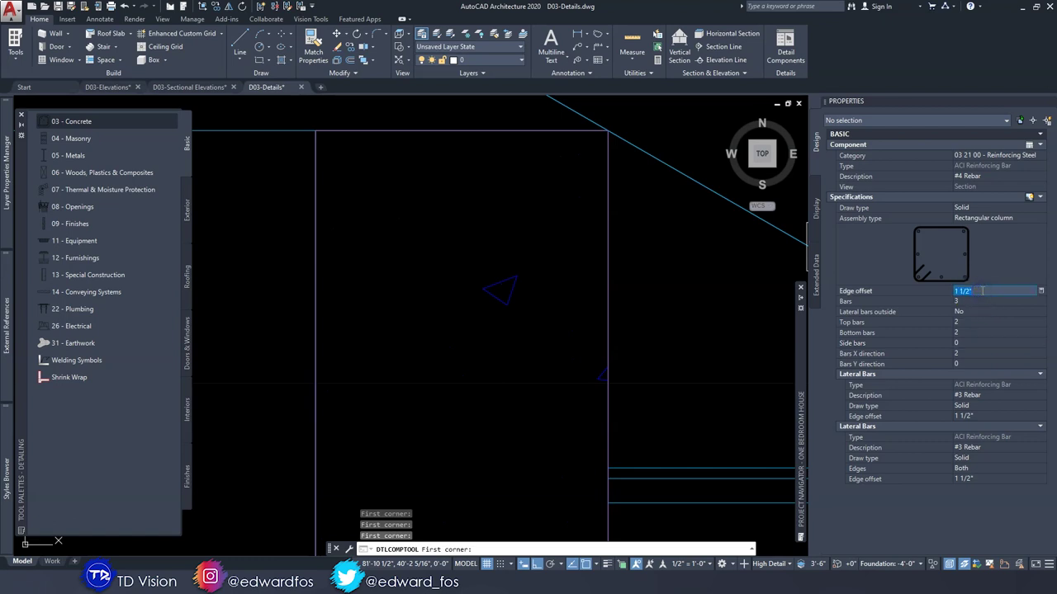
{"action": "key", "text": "Tab"}
{"action": "left_click", "coordinate": [974, 417]}
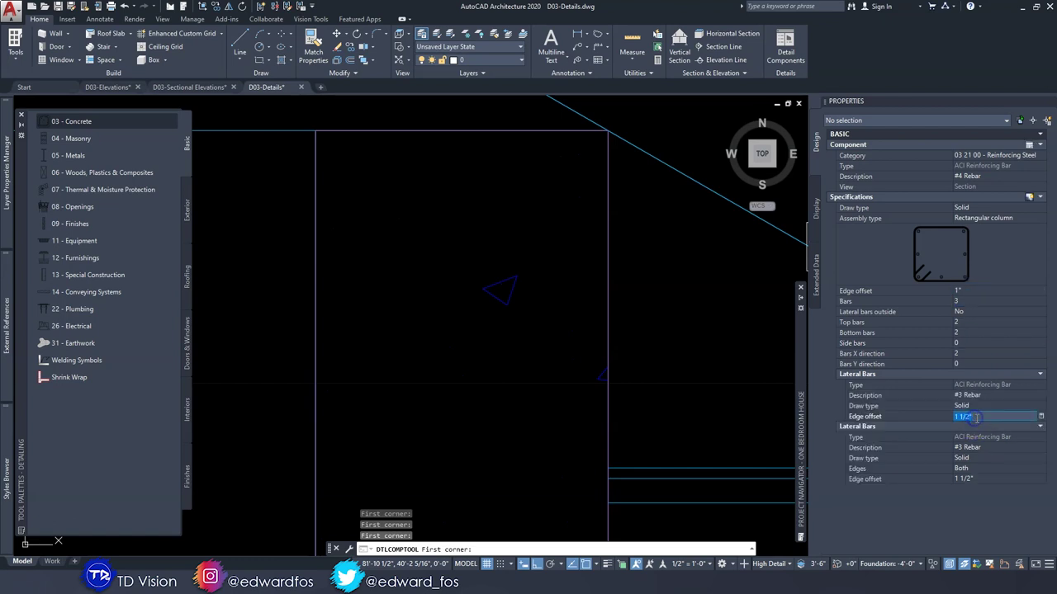
{"action": "type", "text": "1"}
{"action": "key", "text": "Return"}
{"action": "left_click", "coordinate": [989, 480]}
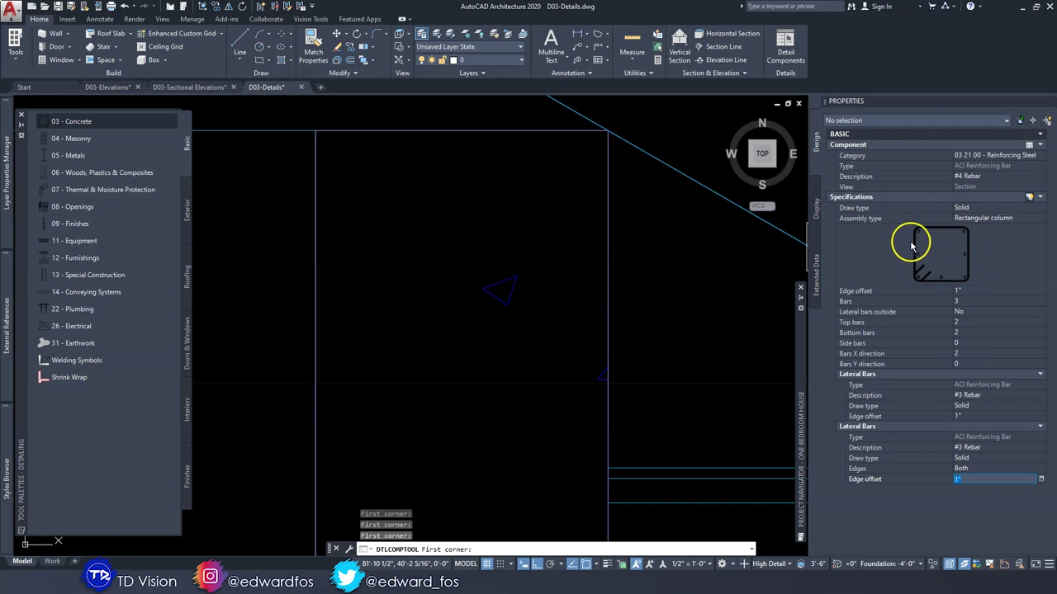
Place a trial rebar assembly in the empty area outside the wall, below the eave, and examine its bars.
{"action": "scroll", "coordinate": [538, 319], "scroll_direction": "down", "scroll_amount": 3}
{"action": "middle_click_drag", "start_coordinate": [553, 319], "coordinate": [434, 212]}
{"action": "scroll", "coordinate": [473, 273], "scroll_direction": "down", "scroll_amount": 1}
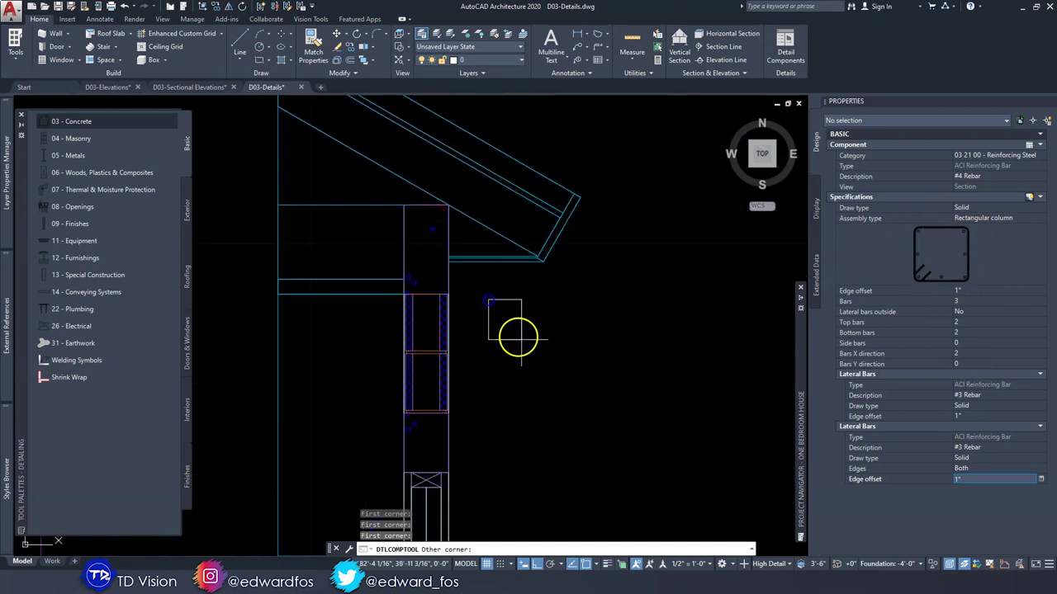
{"action": "scroll", "coordinate": [541, 348], "scroll_direction": "up", "scroll_amount": 3}
{"action": "left_click", "coordinate": [503, 387]}
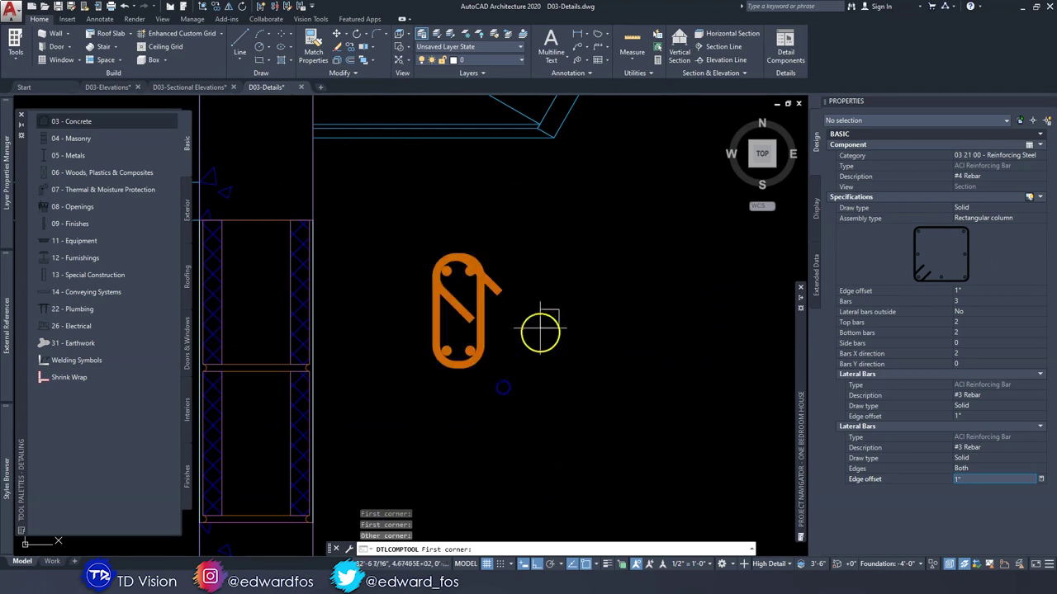
{"action": "scroll", "coordinate": [534, 316], "scroll_direction": "down", "scroll_amount": 2}
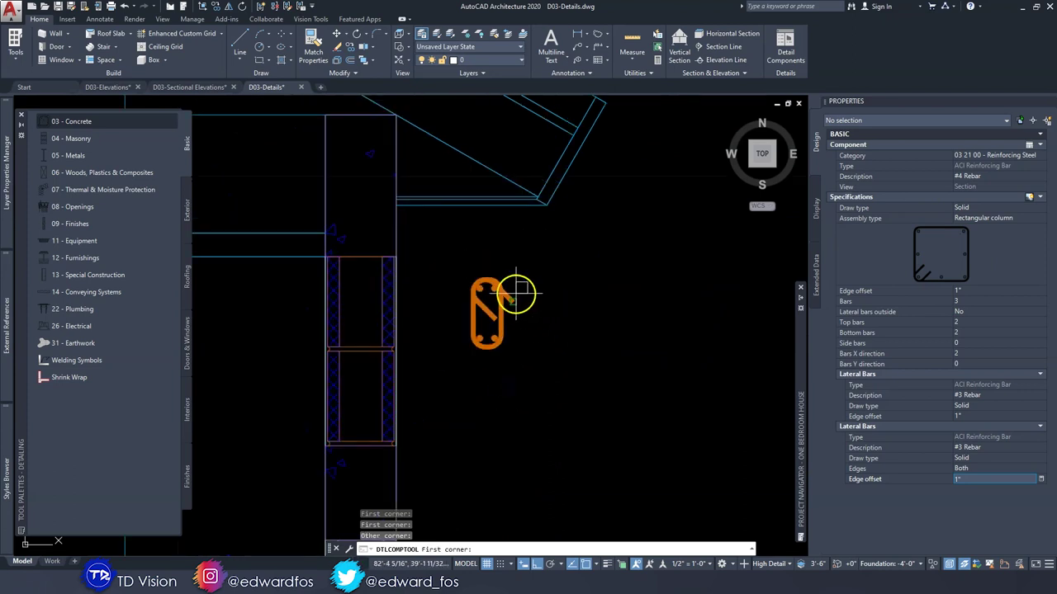
{"action": "middle_click_drag", "start_coordinate": [367, 211], "coordinate": [479, 257]}
{"action": "scroll", "coordinate": [585, 339], "scroll_direction": "up", "scroll_amount": 2}
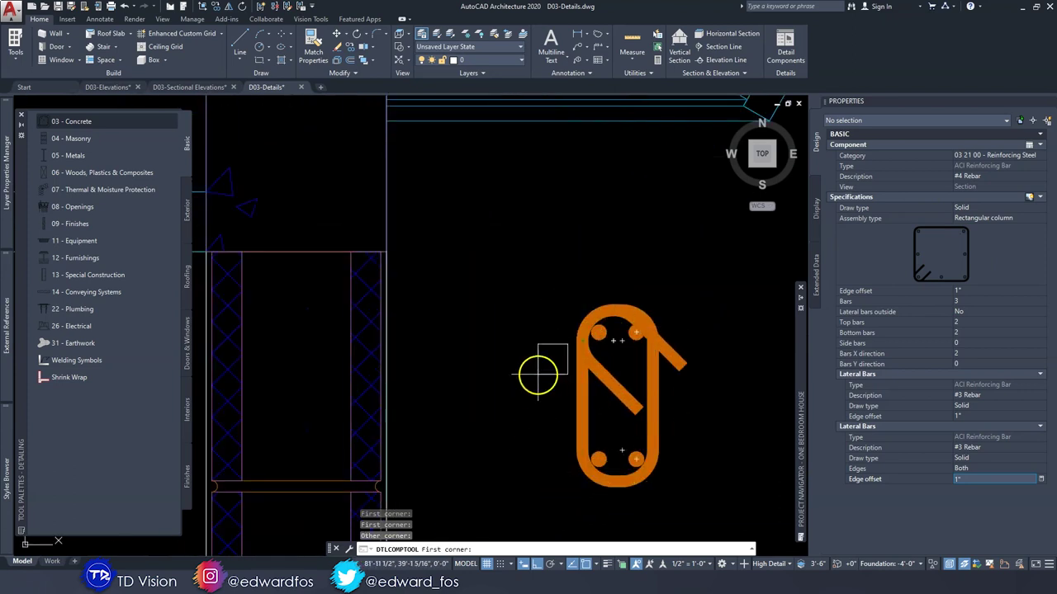
{"action": "scroll", "coordinate": [631, 394], "scroll_direction": "up", "scroll_amount": 4}
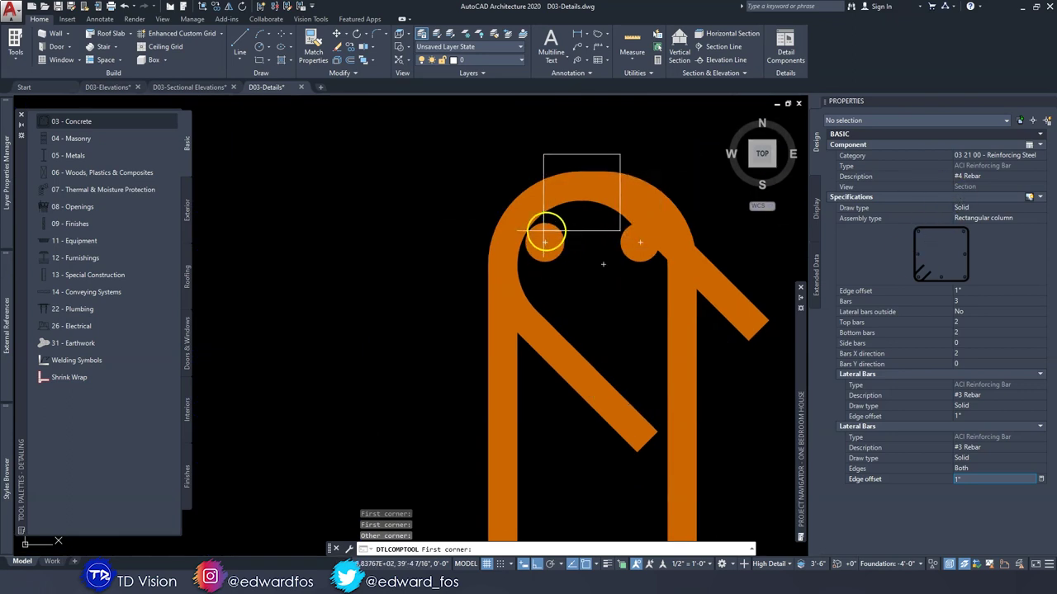
Place the rebar assembly in the belt beam, spanning its upper inner corner to its lower outer corner.
{"action": "scroll", "coordinate": [545, 244], "scroll_direction": "down", "scroll_amount": 5}
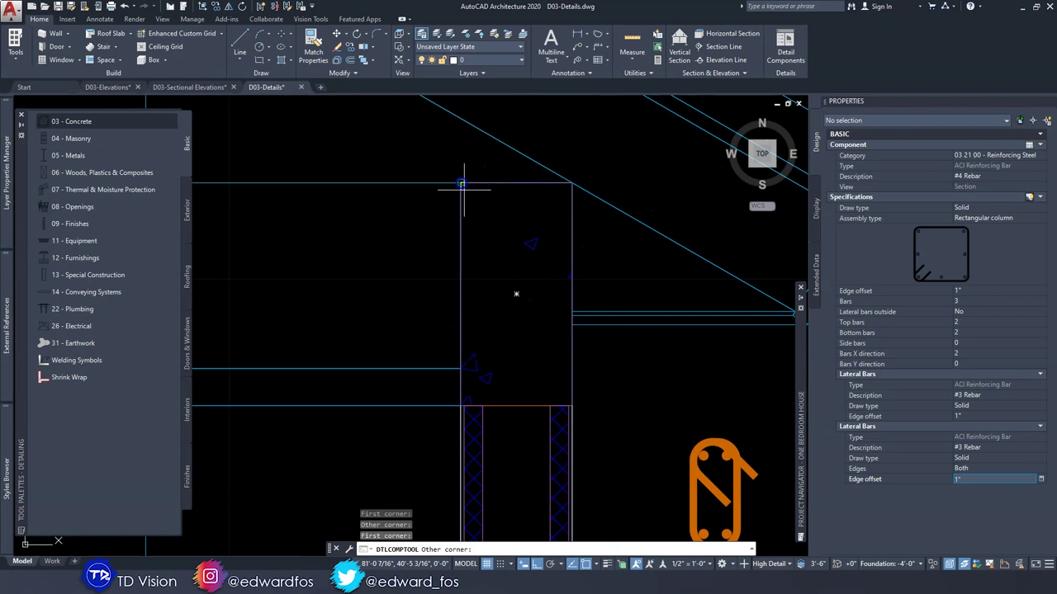
{"action": "left_click", "coordinate": [574, 406]}
{"action": "left_click", "coordinate": [573, 406]}
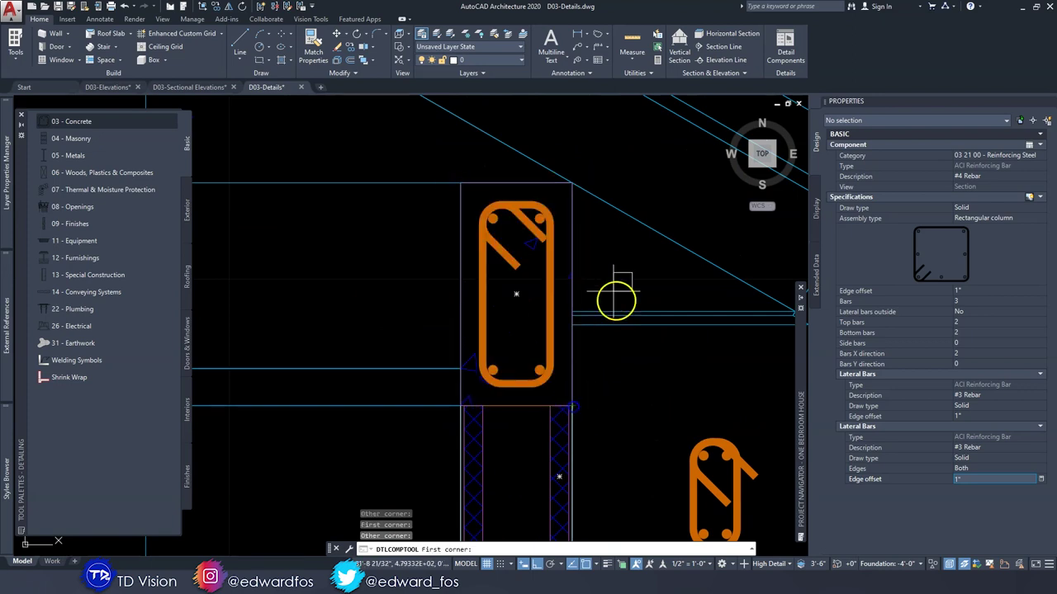
Place the same rebar assembly in the lintel below the CMU blocks, corner to corner, and end the command.
{"action": "scroll", "coordinate": [590, 193], "scroll_direction": "down", "scroll_amount": 2}
{"action": "middle_click_drag", "start_coordinate": [584, 388], "coordinate": [583, 322]}
{"action": "scroll", "coordinate": [580, 369], "scroll_direction": "up", "scroll_amount": 1}
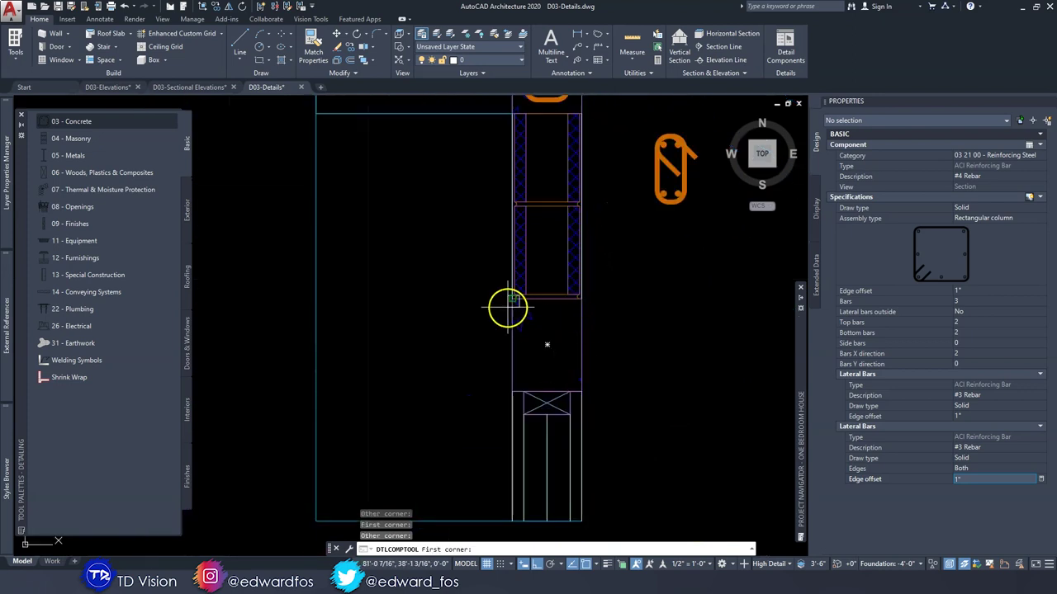
{"action": "scroll", "coordinate": [507, 307], "scroll_direction": "up", "scroll_amount": 3}
{"action": "left_click", "coordinate": [506, 275]}
{"action": "middle_click_drag", "start_coordinate": [573, 421], "coordinate": [552, 355]}
{"action": "left_click", "coordinate": [660, 446]}
{"action": "scroll", "coordinate": [641, 377], "scroll_direction": "down", "scroll_amount": 4}
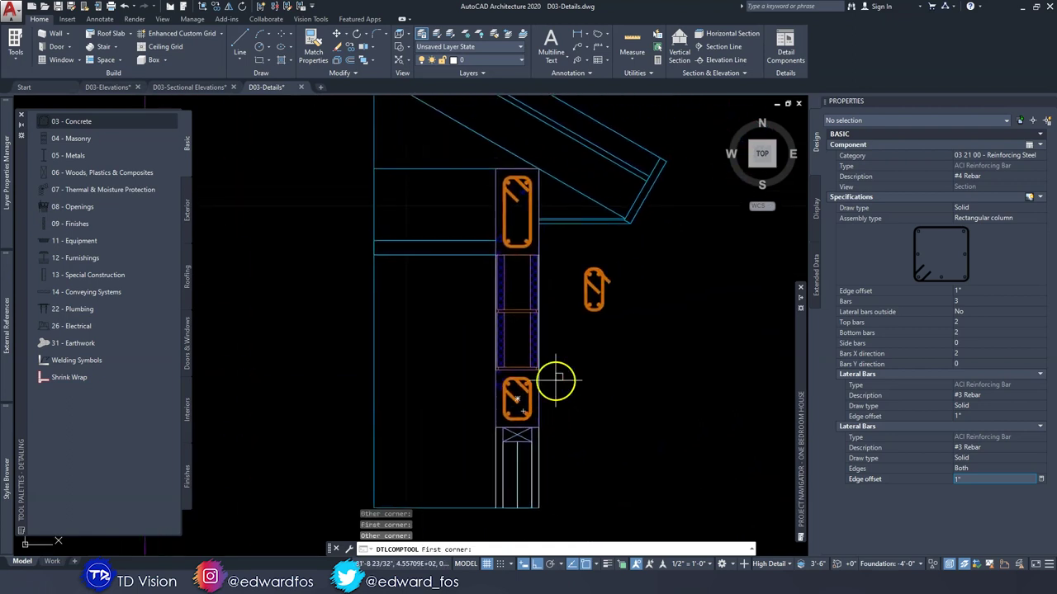
{"action": "key", "text": "Escape"}
Start a wood framing detail component for the fascia and set it to Rough Cut Lumber, 1x10R.
{"action": "mouse_move", "coordinate": [554, 349]}
{"action": "middle_mouse_down"}
{"action": "mouse_move", "coordinate": [545, 325]}
{"action": "mouse_move", "coordinate": [533, 350]}
{"action": "mouse_move", "coordinate": [542, 370]}
{"action": "mouse_move", "coordinate": [630, 373]}
{"action": "middle_mouse_up"}
{"action": "mouse_move", "coordinate": [604, 231]}
{"action": "middle_mouse_down"}
{"action": "mouse_move", "coordinate": [554, 302]}
{"action": "mouse_move", "coordinate": [500, 331]}
{"action": "middle_mouse_up"}
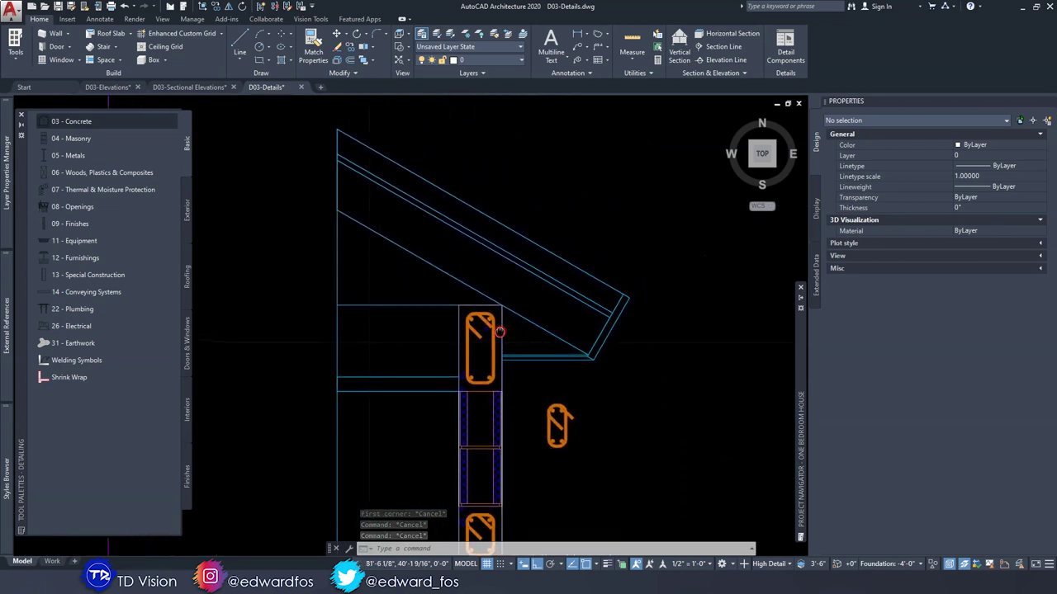
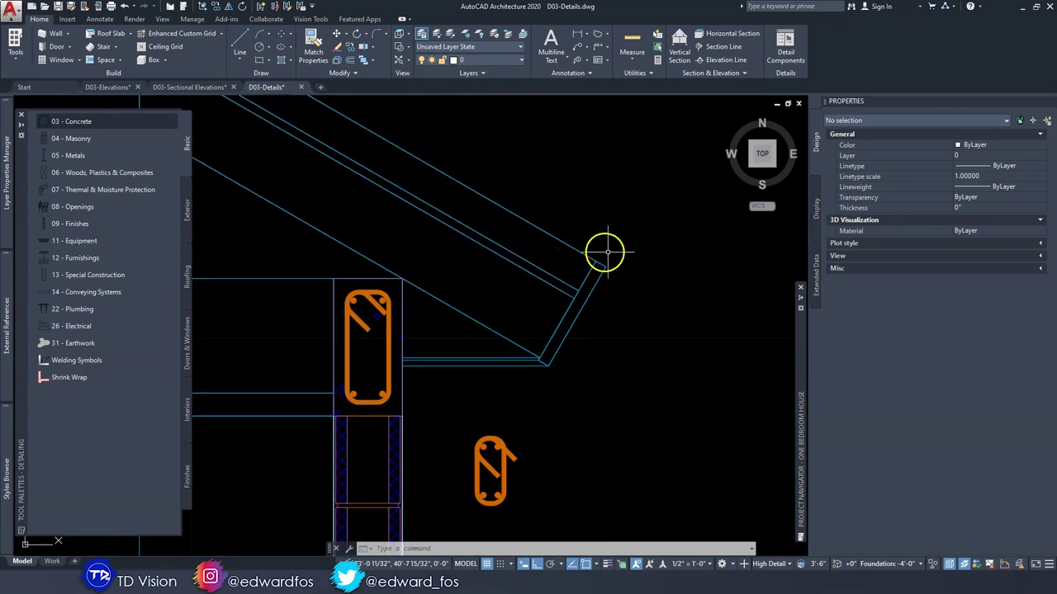
{"action": "mouse_move", "coordinate": [557, 325]}
{"action": "middle_mouse_down"}
{"action": "mouse_move", "coordinate": [587, 372]}
{"action": "mouse_move", "coordinate": [566, 366]}
{"action": "mouse_move", "coordinate": [597, 314]}
{"action": "mouse_move", "coordinate": [543, 339]}
{"action": "middle_mouse_up"}
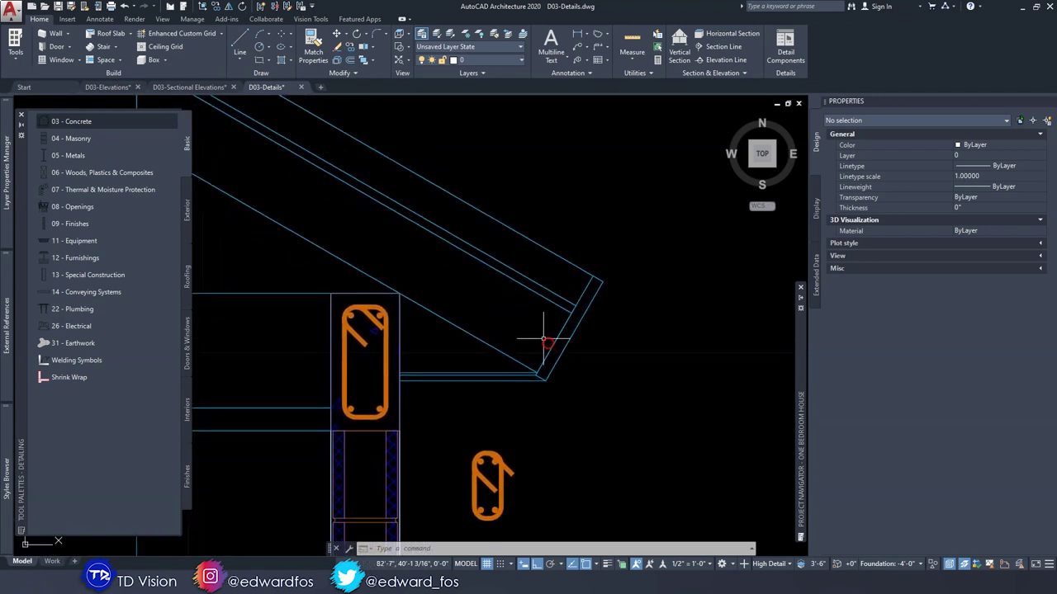
{"action": "left_click", "coordinate": [62, 172]}
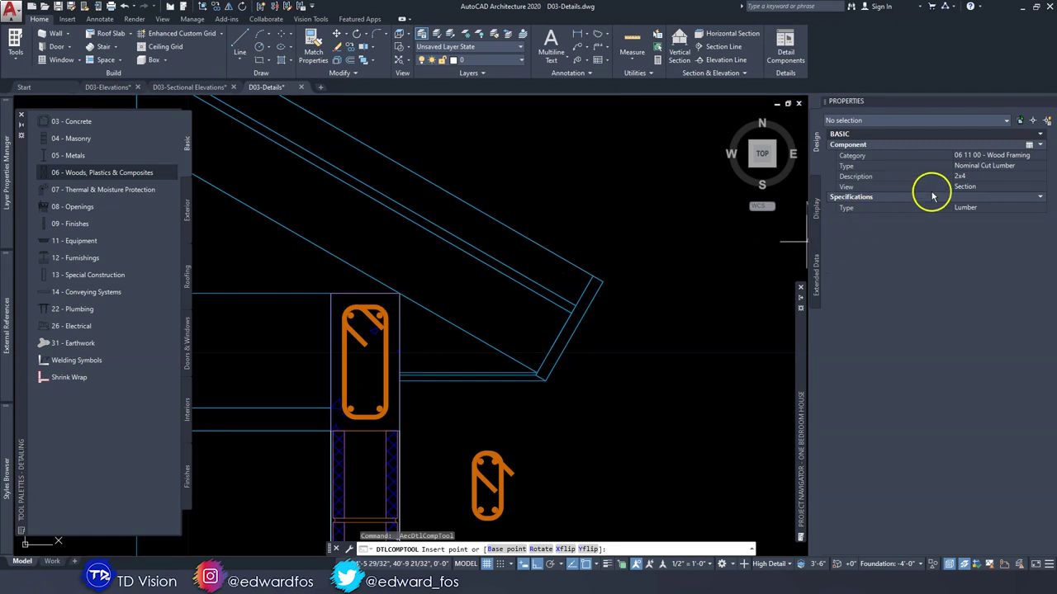
{"action": "left_click", "coordinate": [980, 167]}
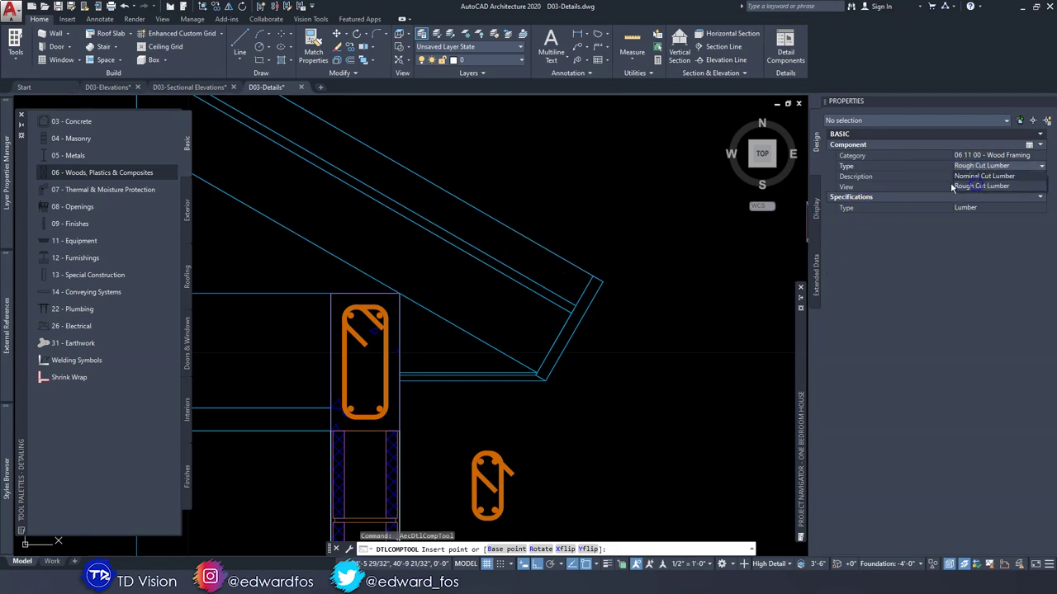
{"action": "left_click", "coordinate": [962, 187]}
{"action": "left_click", "coordinate": [976, 177]}
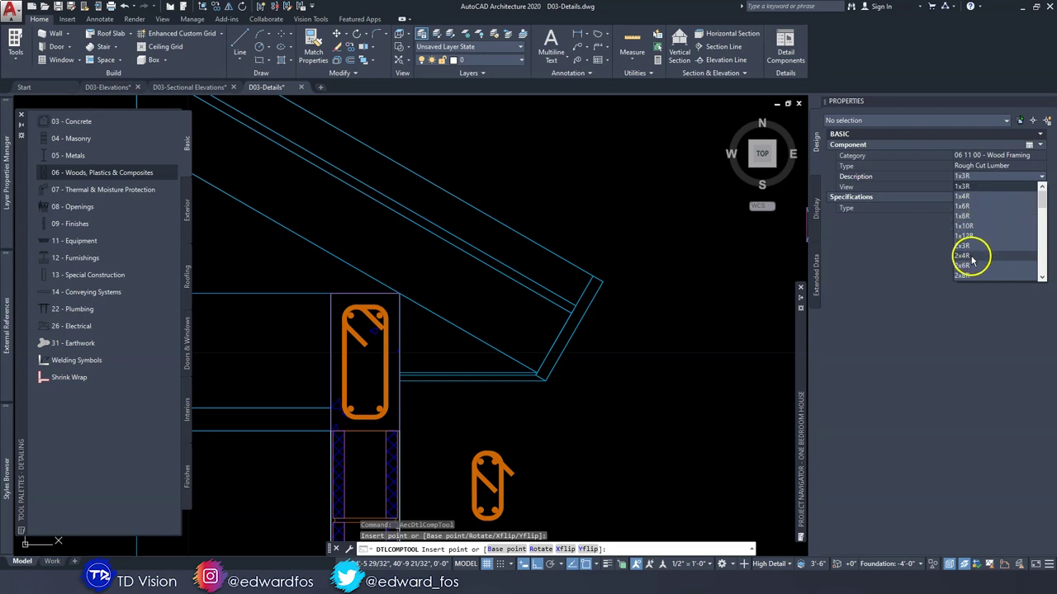
{"action": "left_click", "coordinate": [974, 225]}
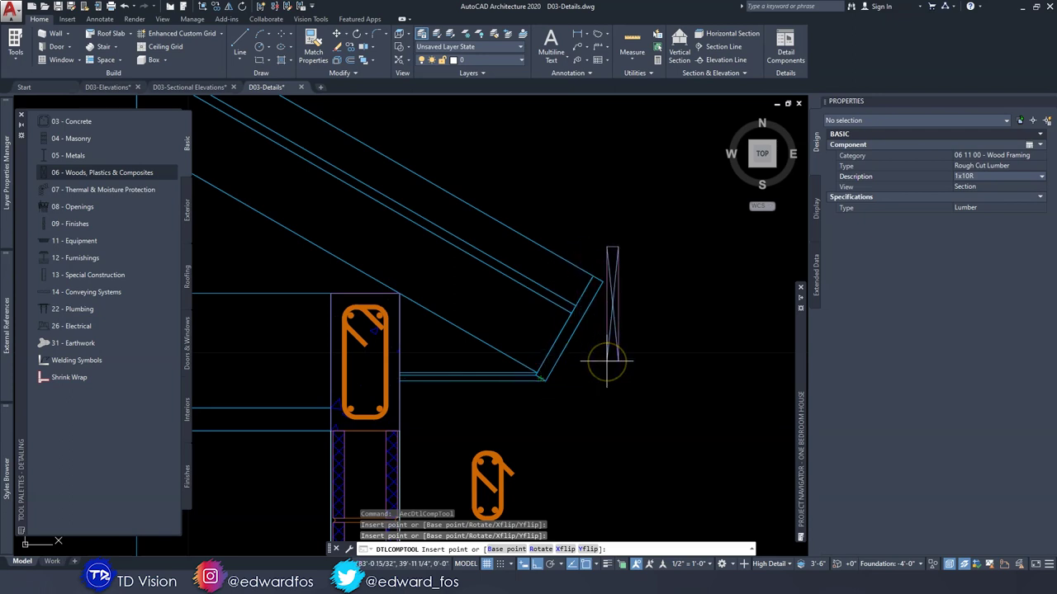
Rotate the 1x10R board by -30 degrees and place it over the fascia outline at the eave's lower corner.
{"action": "type", "text": "r"}
{"action": "key", "text": "Return"}
{"action": "type", "text": "-"}
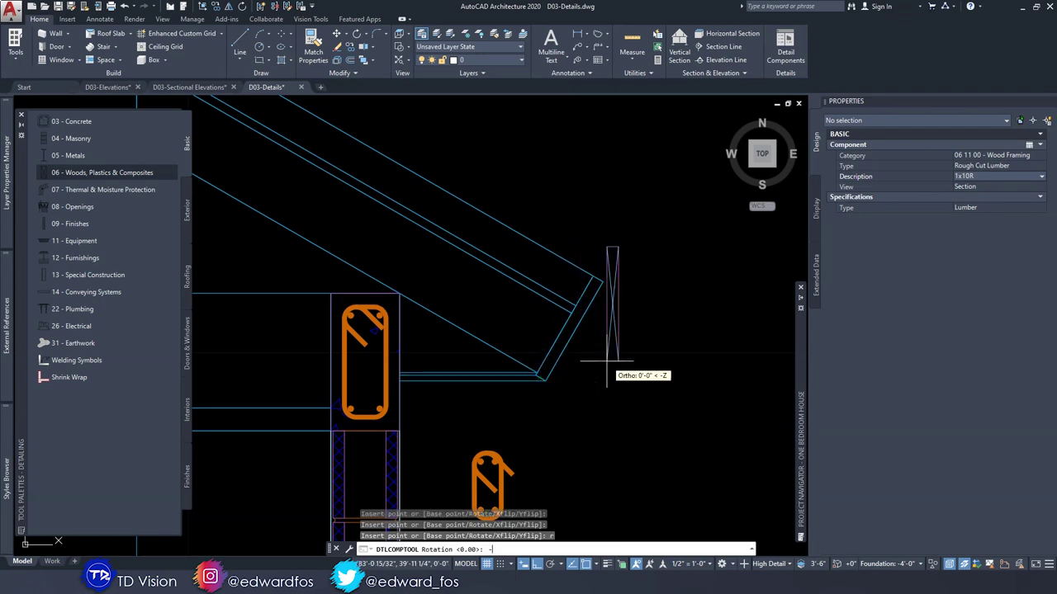
{"action": "type", "text": "30"}
{"action": "key", "text": "Return"}
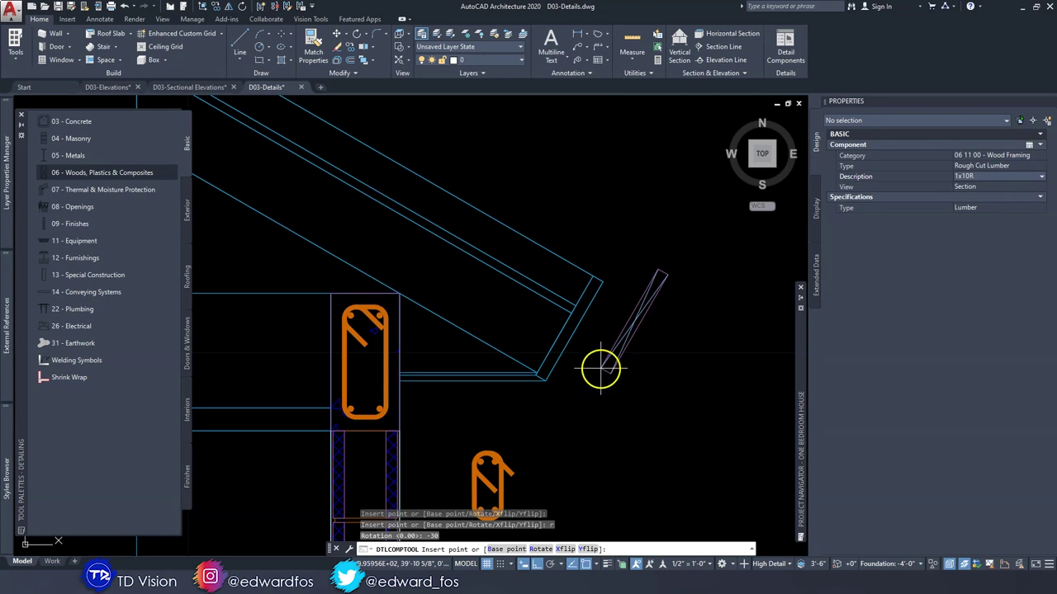
{"action": "middle_click_drag", "start_coordinate": [578, 377], "coordinate": [607, 371]}
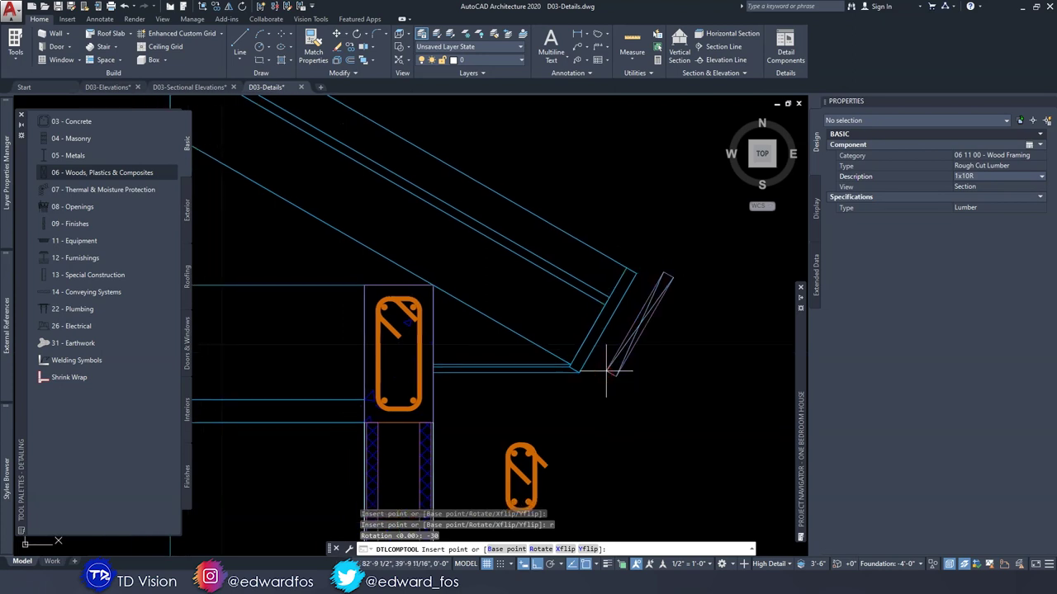
{"action": "scroll", "coordinate": [607, 371], "scroll_direction": "up", "scroll_amount": 5}
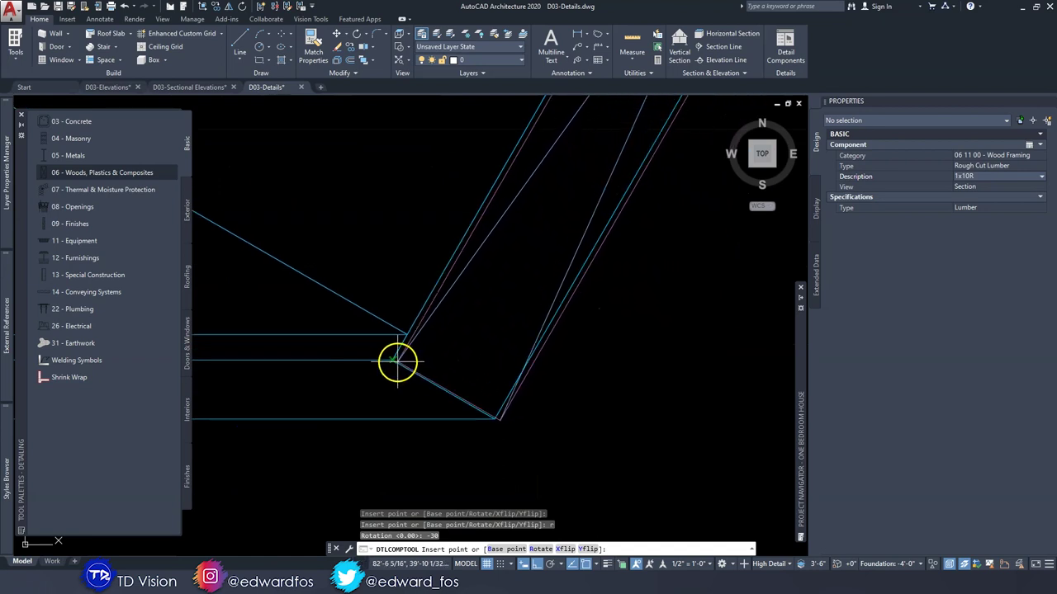
{"action": "key", "text": "Escape"}
{"action": "scroll", "coordinate": [472, 338], "scroll_direction": "down", "scroll_amount": 4}
{"action": "key", "text": "Escape"}
{"action": "key", "text": "Escape"}
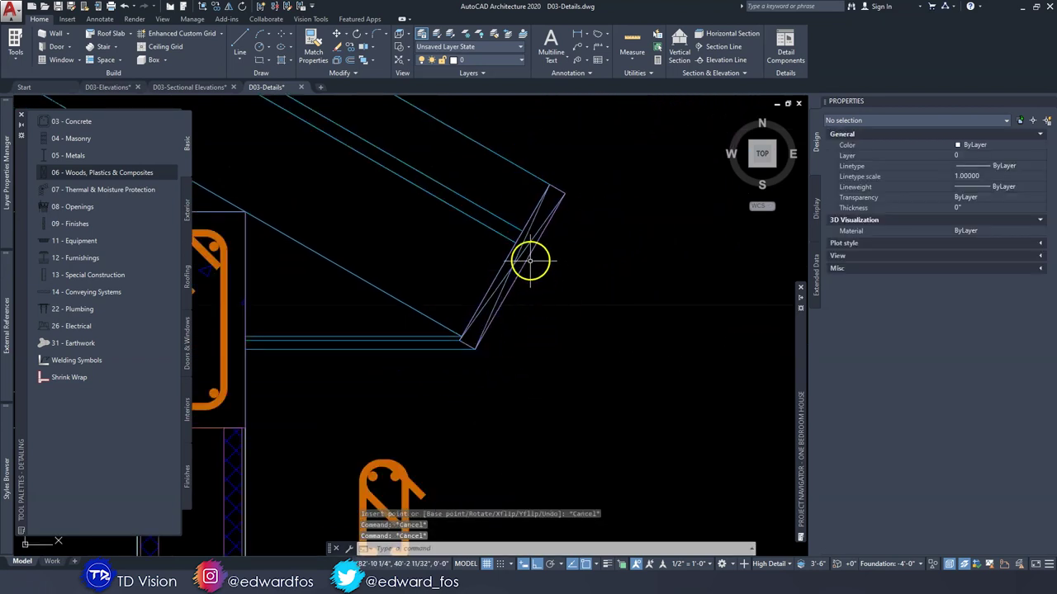
Start a wood framing detail component for the rafter, set to Rough Cut Lumber, 2x6R, in Elevation view.
{"action": "scroll", "coordinate": [615, 332], "scroll_direction": "up", "scroll_amount": 3}
{"action": "scroll", "coordinate": [627, 346], "scroll_direction": "down", "scroll_amount": 4}
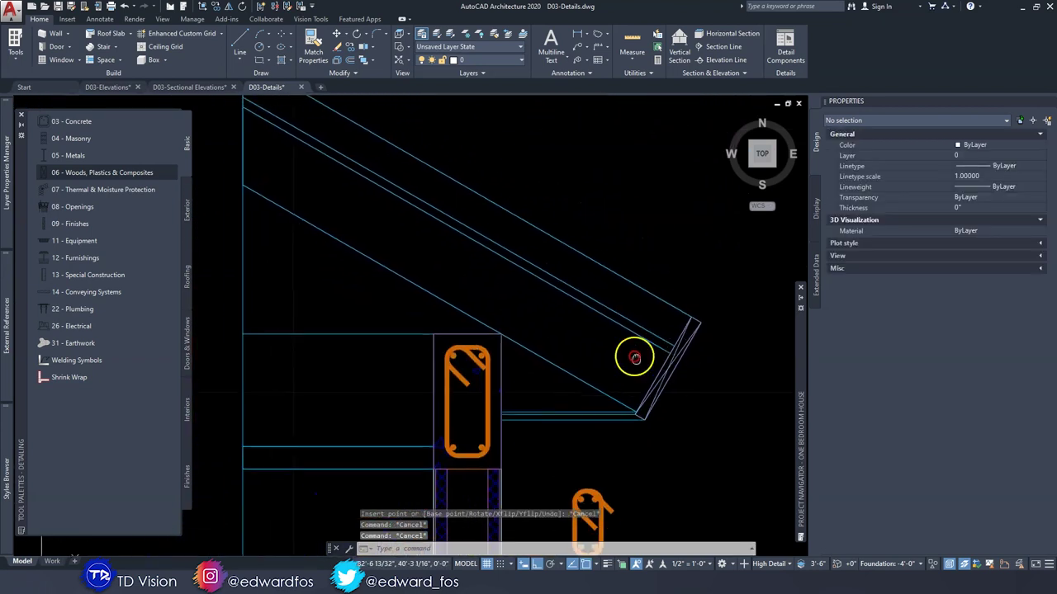
{"action": "left_click", "coordinate": [94, 172]}
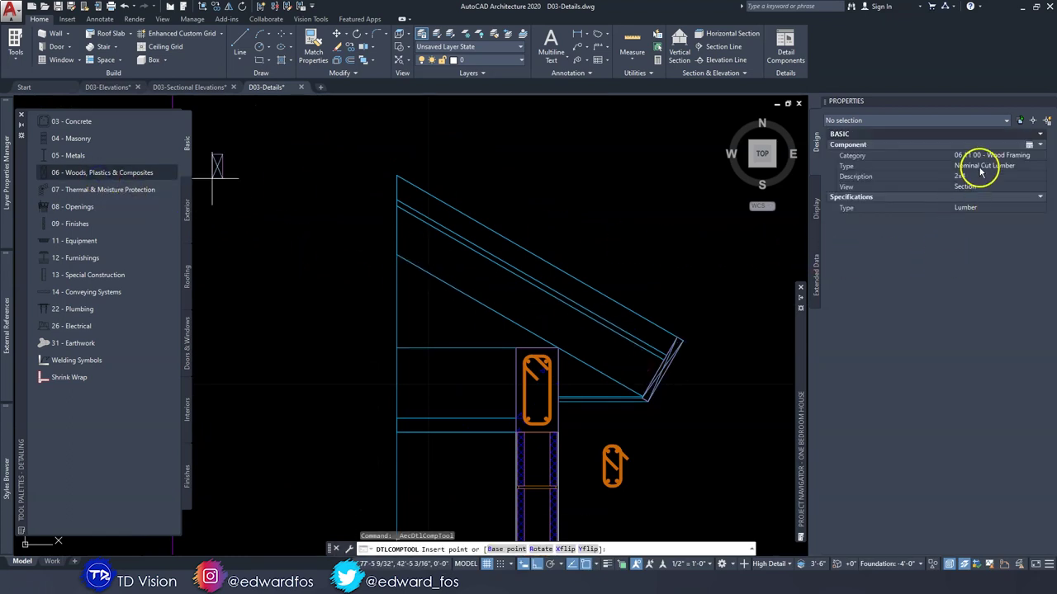
{"action": "left_click", "coordinate": [995, 169]}
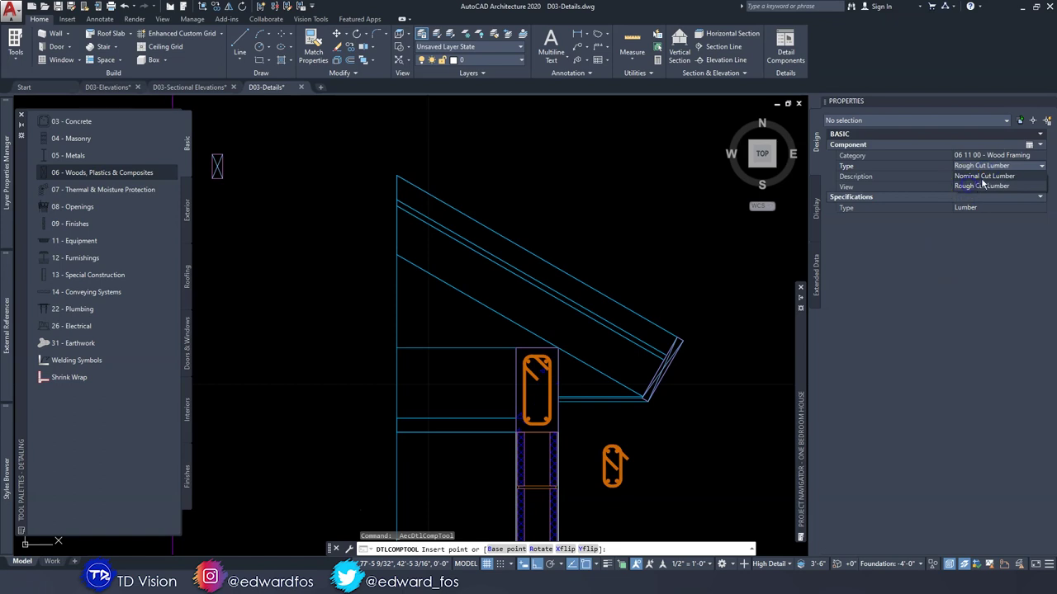
{"action": "left_click", "coordinate": [981, 186]}
{"action": "left_click", "coordinate": [995, 176]}
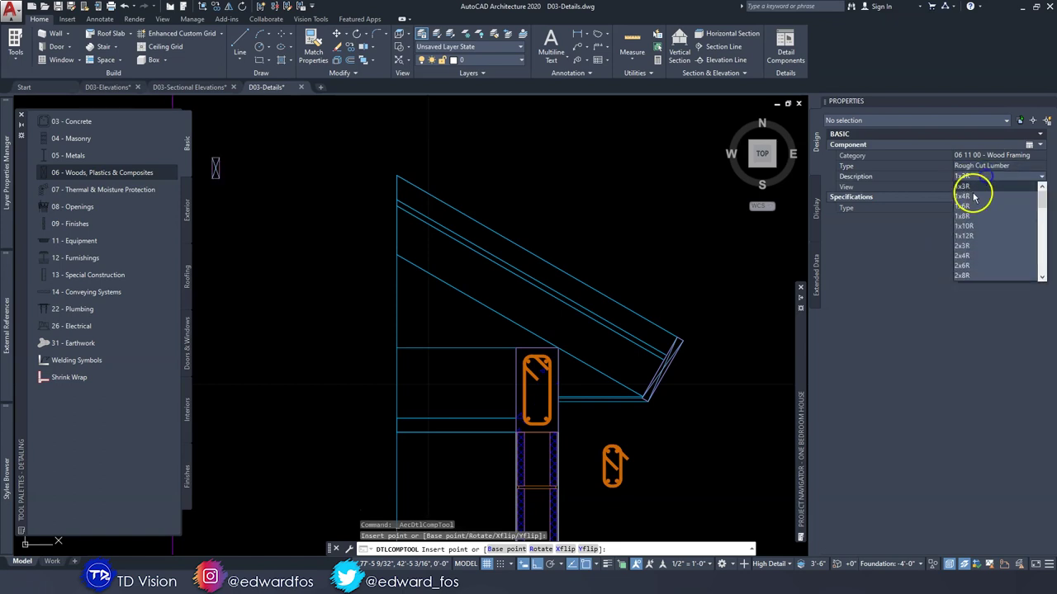
{"action": "left_click", "coordinate": [968, 265]}
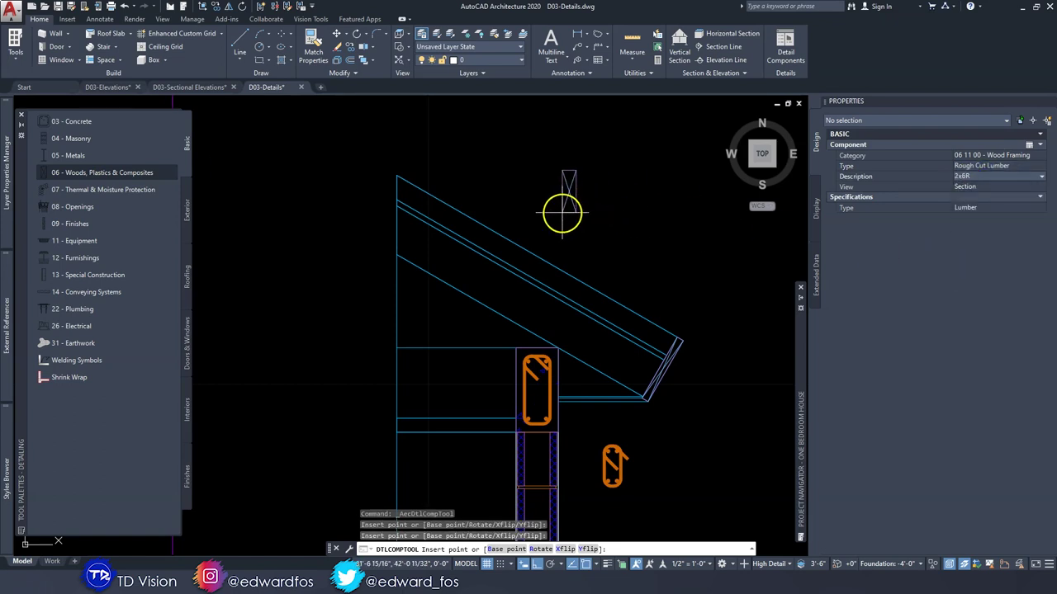
{"action": "left_click", "coordinate": [996, 187]}
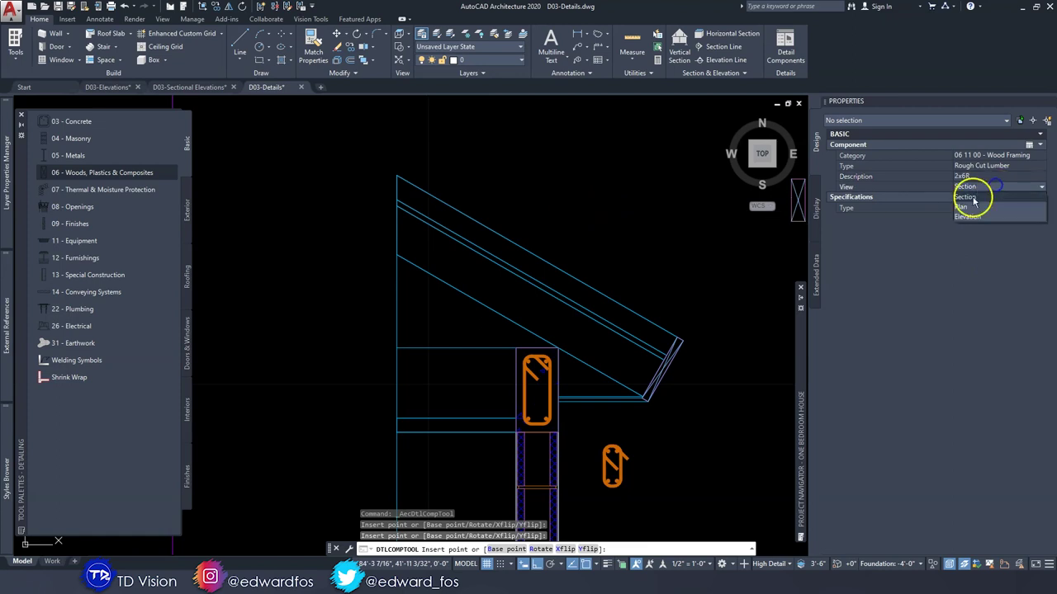
{"action": "left_click", "coordinate": [968, 217]}
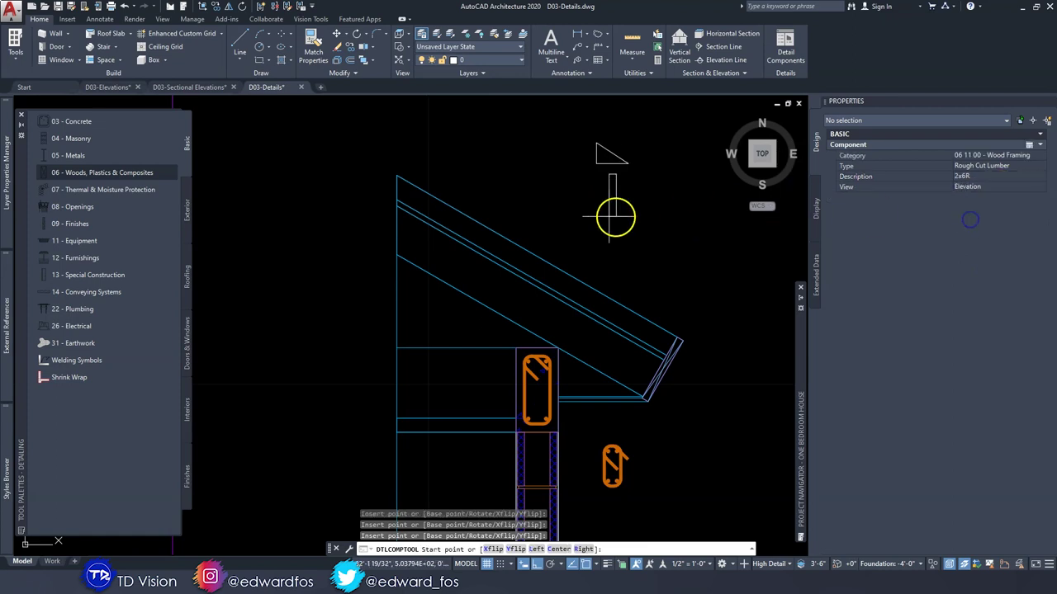
Draw the 2x6R rafter with Ortho off, from its lower edge at the cut line down to the fascia's inner lower corner.
{"action": "left_click", "coordinate": [396, 254]}
{"action": "left_click", "coordinate": [535, 565]}
{"action": "scroll", "coordinate": [601, 224], "scroll_direction": "up", "scroll_amount": 5}
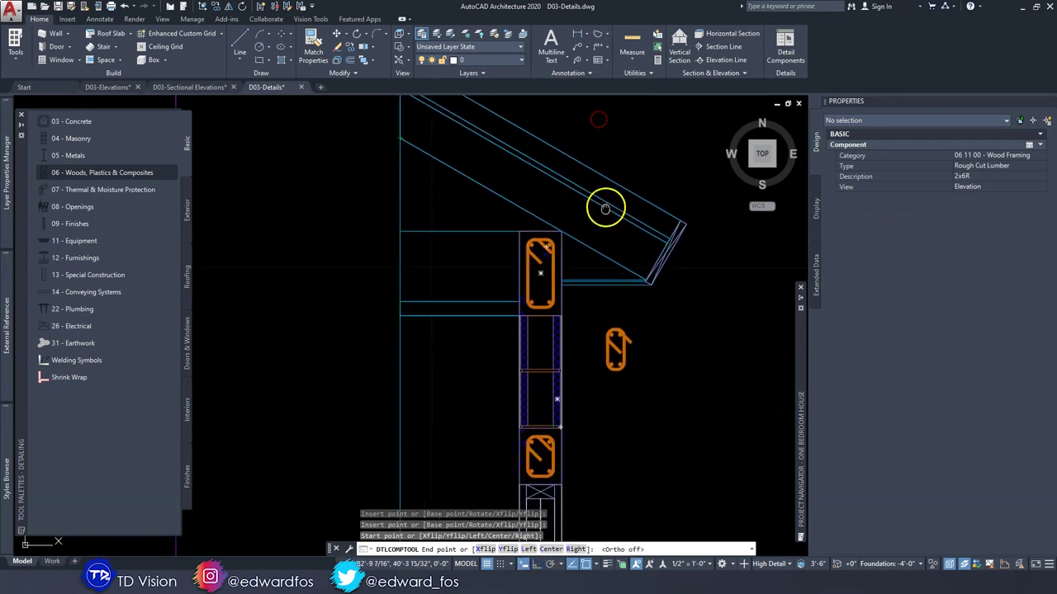
{"action": "scroll", "coordinate": [677, 432], "scroll_direction": "up", "scroll_amount": 2}
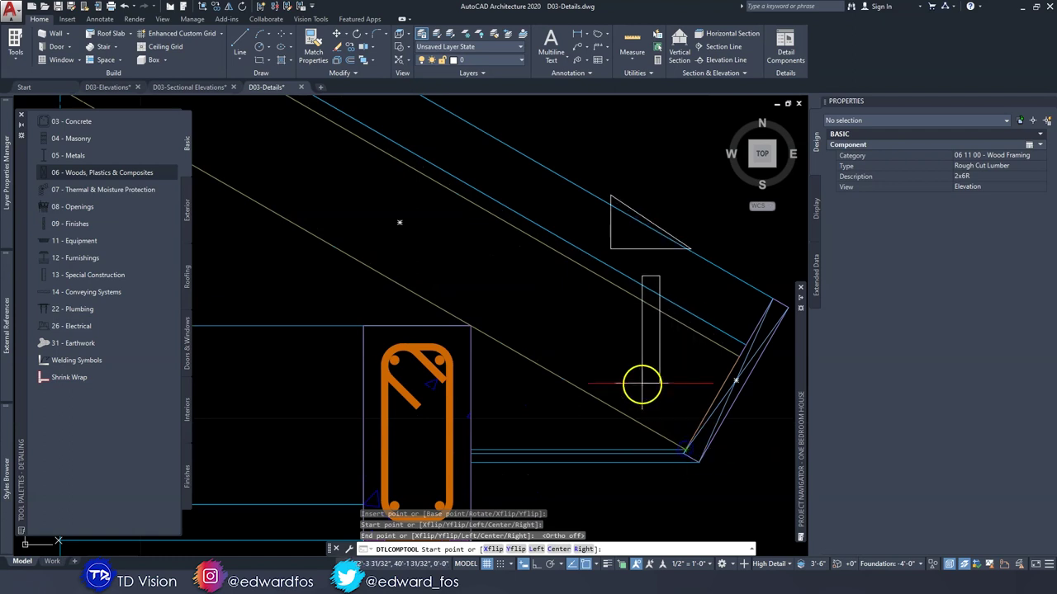
{"action": "key", "text": "Escape"}
{"action": "scroll", "coordinate": [644, 375], "scroll_direction": "down", "scroll_amount": 3}
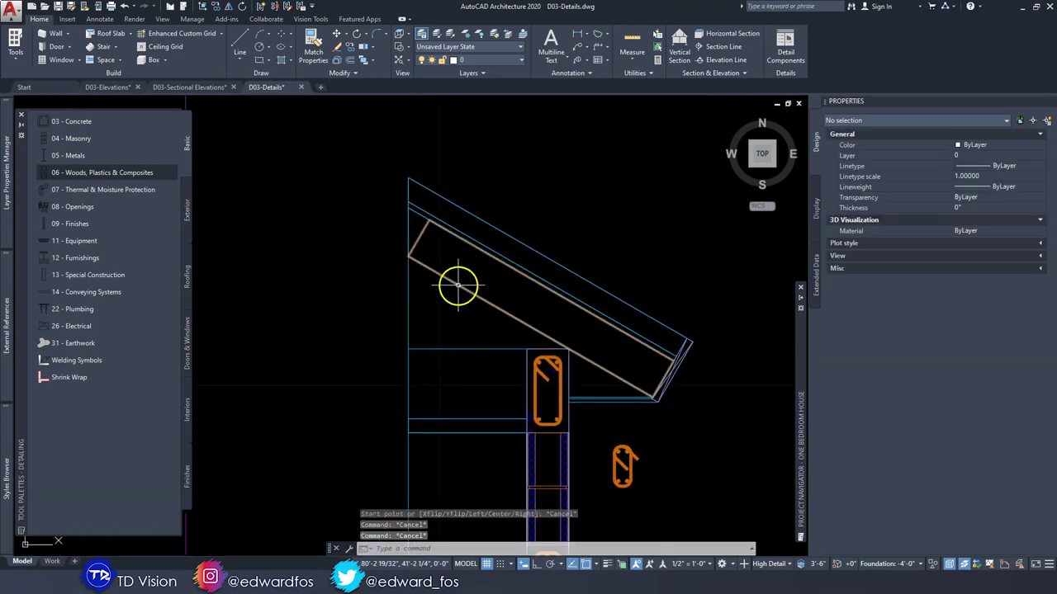
Stretch the rafter's upper end corner to the vertical cut line so the rafter fills its outline.
{"action": "left_click", "coordinate": [455, 286]}
{"action": "scroll", "coordinate": [419, 226], "scroll_direction": "up", "scroll_amount": 3}
{"action": "left_click", "coordinate": [446, 212]}
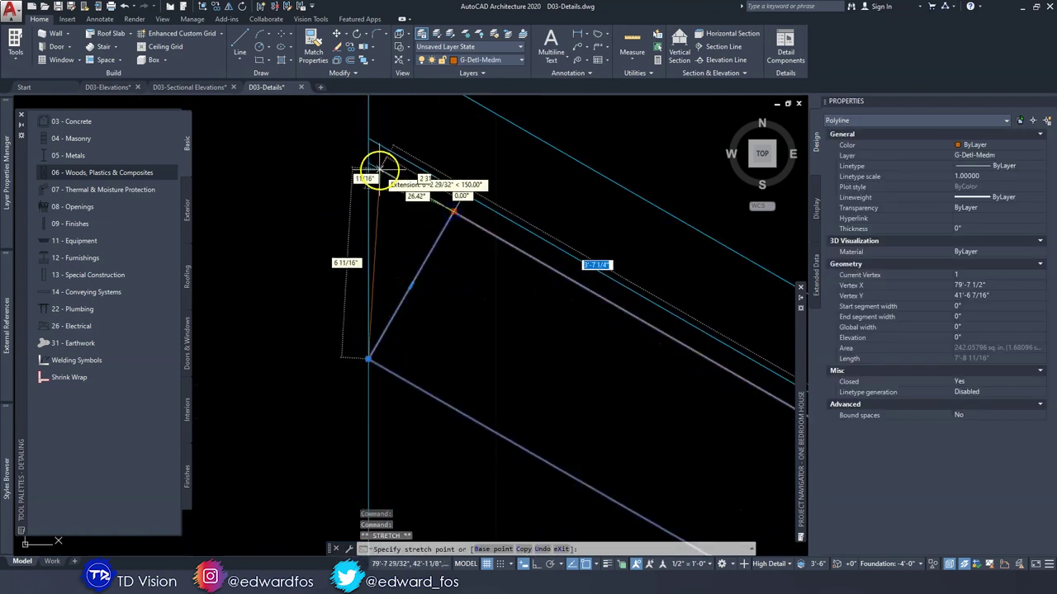
{"action": "key", "text": "Escape"}
{"action": "key", "text": "Escape"}
{"action": "scroll", "coordinate": [484, 283], "scroll_direction": "down", "scroll_amount": 5}
{"action": "scroll", "coordinate": [492, 276], "scroll_direction": "up", "scroll_amount": 2}
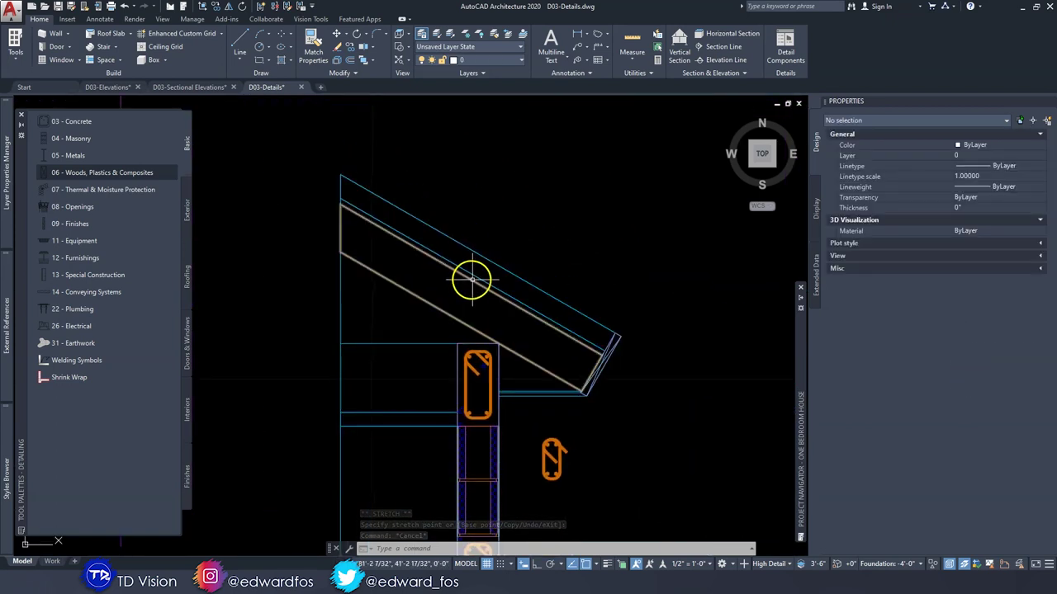
Start a wood detail component in the 06 16 00 - Sheathing category, set to Plywood, 3/4" Plywood.
{"action": "scroll", "coordinate": [472, 281], "scroll_direction": "up", "scroll_amount": 3}
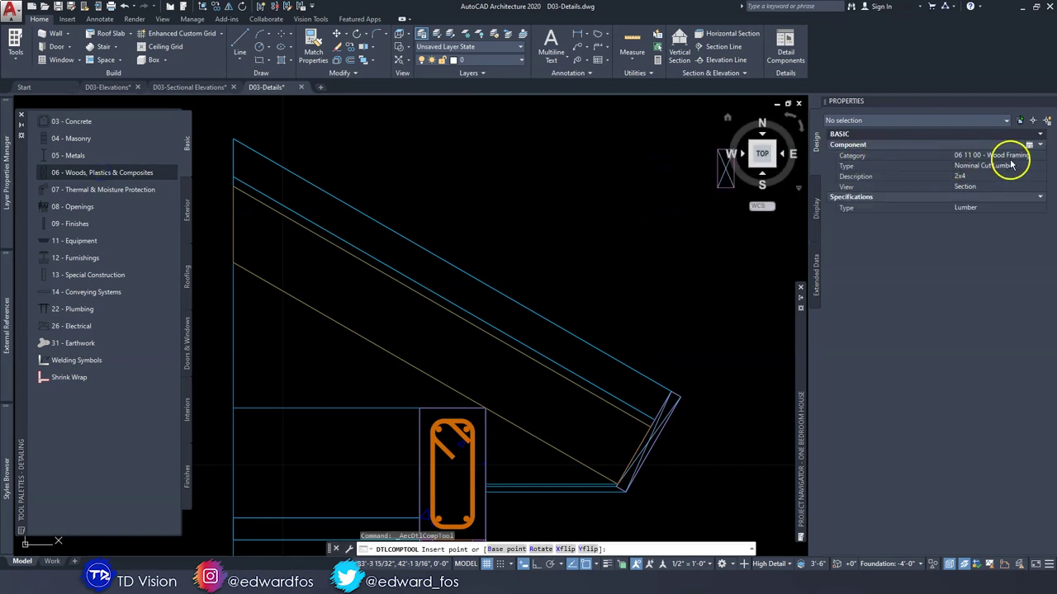
{"action": "left_click", "coordinate": [1016, 156]}
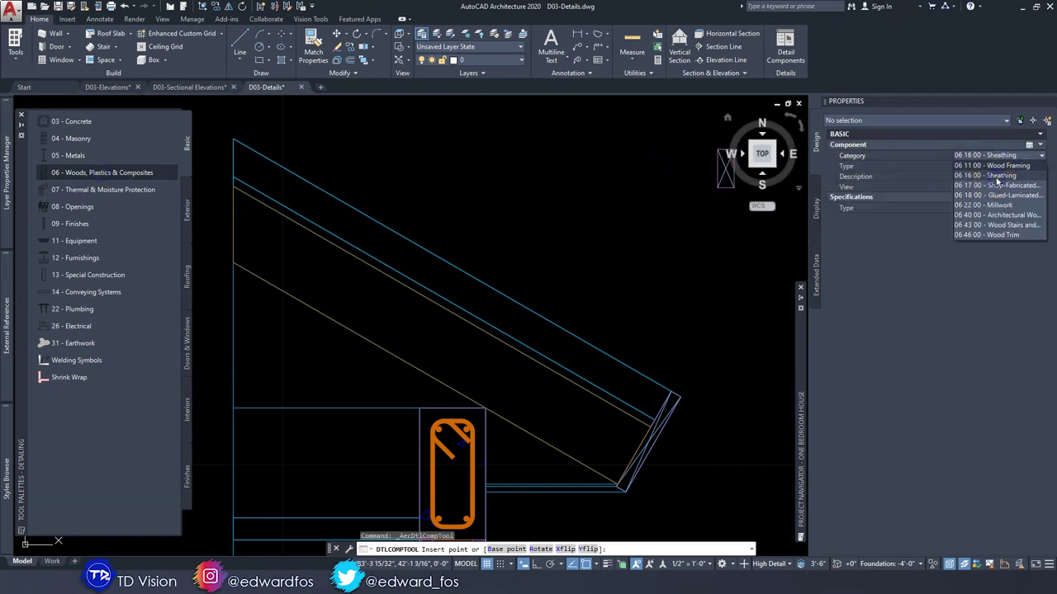
{"action": "left_click", "coordinate": [996, 176]}
{"action": "left_click", "coordinate": [995, 166]}
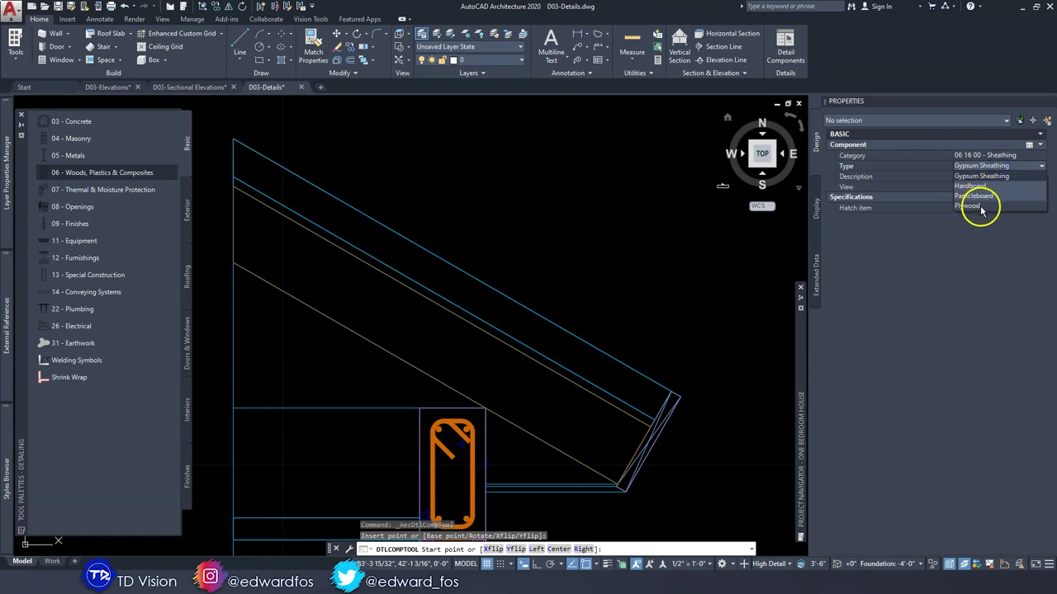
{"action": "left_click", "coordinate": [974, 206]}
{"action": "left_click", "coordinate": [975, 177]}
{"action": "left_click", "coordinate": [967, 224]}
Place the plywood sheathing along the rafter's top edge, from the cut line to the fascia, and end the command.
{"action": "left_click", "coordinate": [465, 185]}
{"action": "scroll", "coordinate": [438, 222], "scroll_direction": "up", "scroll_amount": 5}
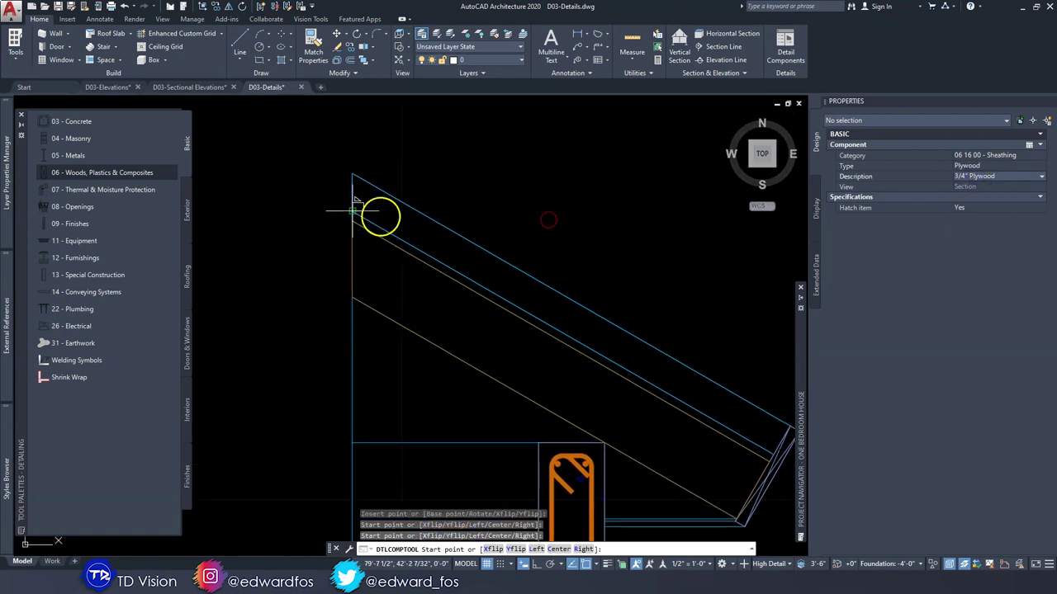
{"action": "left_click", "coordinate": [352, 252]}
{"action": "scroll", "coordinate": [381, 250], "scroll_direction": "down", "scroll_amount": 5}
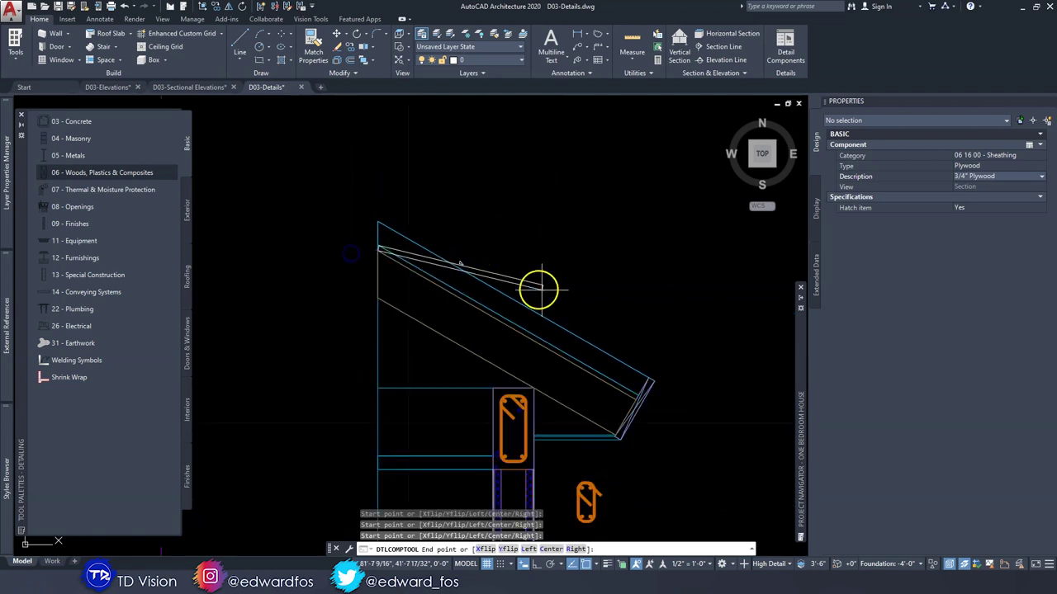
{"action": "scroll", "coordinate": [613, 413], "scroll_direction": "up", "scroll_amount": 5}
{"action": "left_click", "coordinate": [641, 252]}
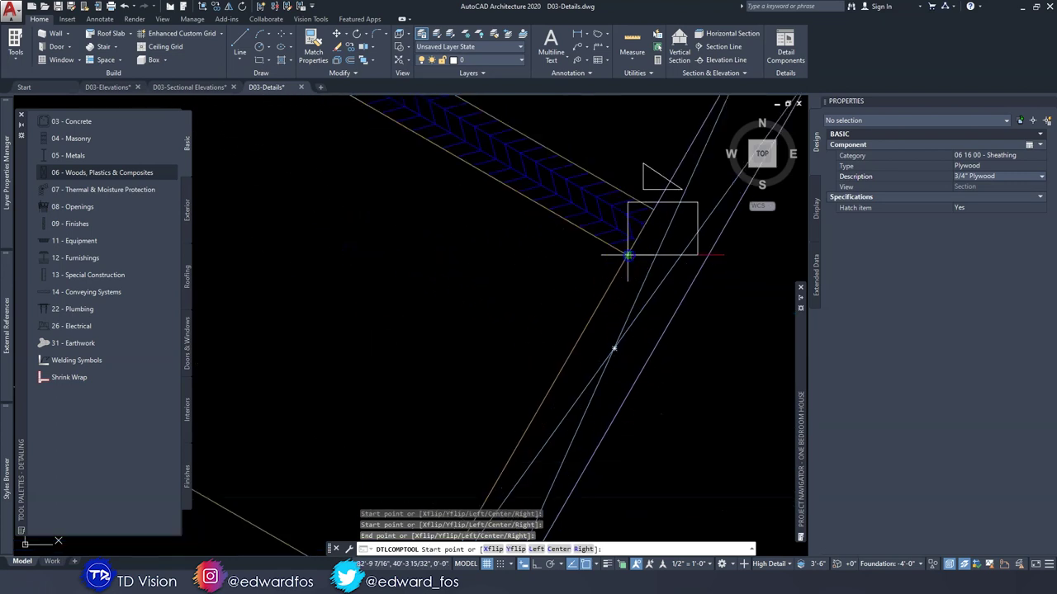
{"action": "scroll", "coordinate": [633, 247], "scroll_direction": "down", "scroll_amount": 6}
{"action": "key", "text": "Escape"}
Stretch the plywood's upper end corner to the vertical cut line.
{"action": "scroll", "coordinate": [404, 120], "scroll_direction": "up", "scroll_amount": 5}
{"action": "scroll", "coordinate": [404, 120], "scroll_direction": "up", "scroll_amount": 2}
{"action": "scroll", "coordinate": [702, 420], "scroll_direction": "down", "scroll_amount": 4}
{"action": "scroll", "coordinate": [490, 314], "scroll_direction": "up", "scroll_amount": 5}
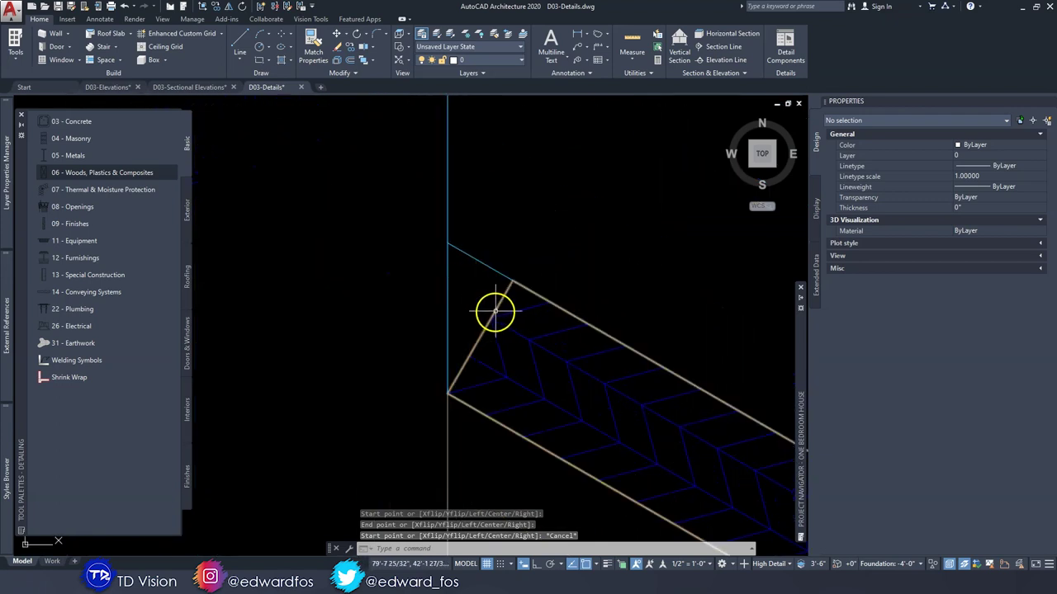
{"action": "left_click", "coordinate": [502, 300]}
{"action": "left_click", "coordinate": [511, 279]}
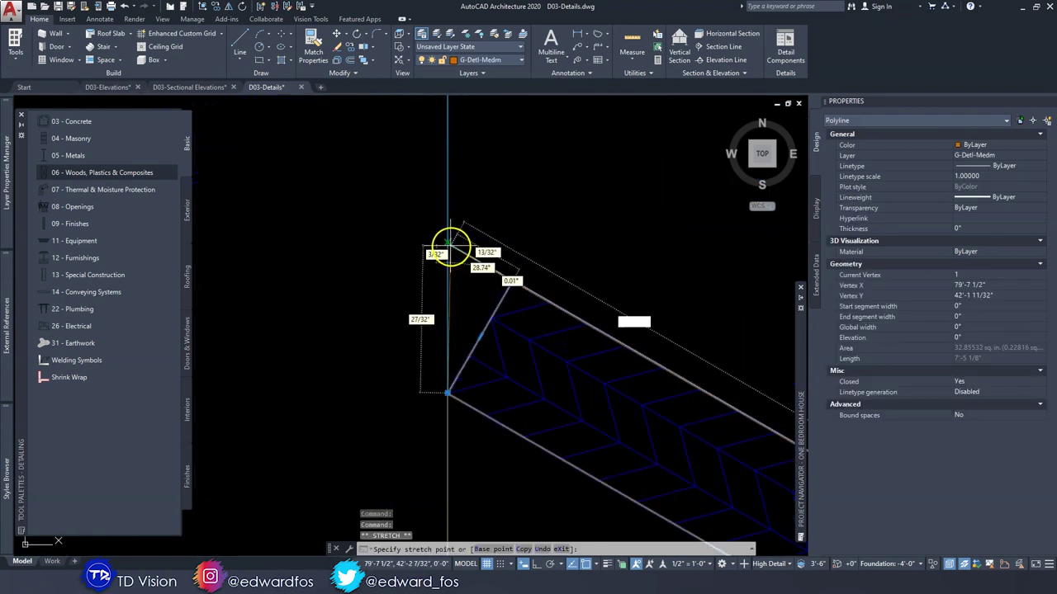
{"action": "left_click", "coordinate": [448, 244]}
{"action": "key", "text": "Escape"}
{"action": "scroll", "coordinate": [534, 302], "scroll_direction": "down", "scroll_amount": 7}
Examine the ridge detail's lath/purlin callout for the lath size and spacing above the plywood.
{"action": "middle_click_drag", "start_coordinate": [614, 330], "coordinate": [412, 249]}
{"action": "scroll", "coordinate": [491, 295], "scroll_direction": "down", "scroll_amount": 1}
{"action": "middle_click_drag", "start_coordinate": [557, 335], "coordinate": [339, 227]}
{"action": "mouse_move", "coordinate": [585, 401]}
{"action": "middle_mouse_down"}
{"action": "mouse_move", "coordinate": [464, 325]}
{"action": "mouse_move", "coordinate": [535, 350]}
{"action": "middle_mouse_up"}
{"action": "scroll", "coordinate": [534, 350], "scroll_direction": "down", "scroll_amount": 1}
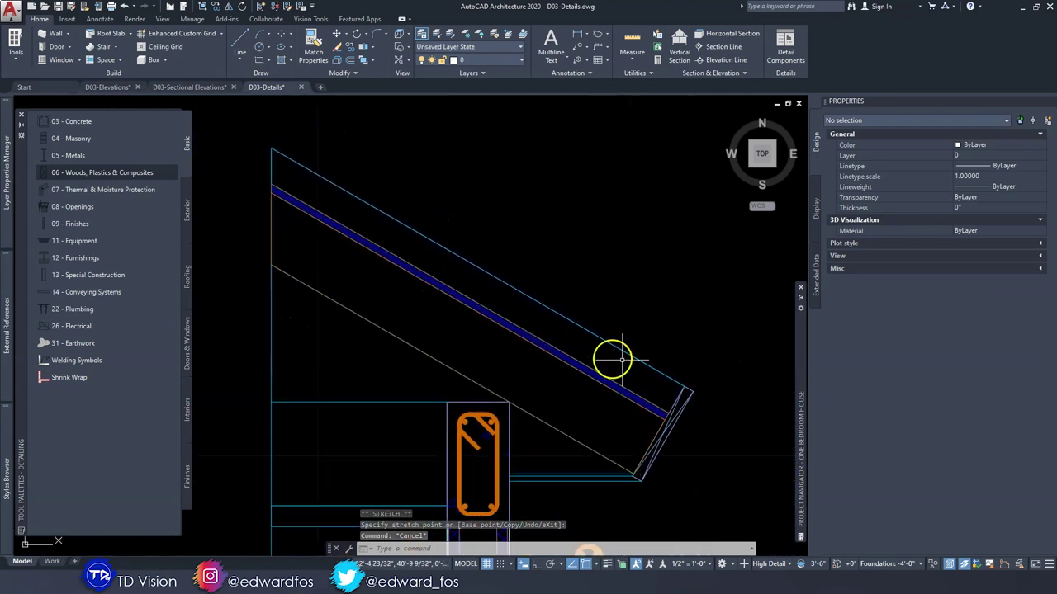
{"action": "scroll", "coordinate": [667, 401], "scroll_direction": "up", "scroll_amount": 1}
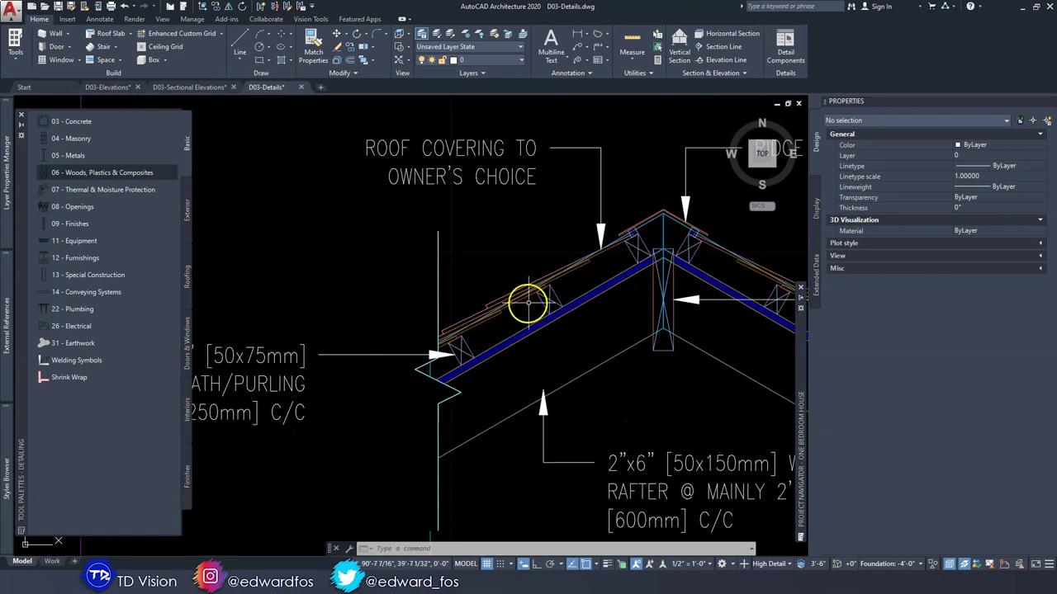
{"action": "scroll", "coordinate": [509, 331], "scroll_direction": "down", "scroll_amount": 3}
{"action": "middle_click_drag", "start_coordinate": [423, 319], "coordinate": [482, 321]}
{"action": "scroll", "coordinate": [575, 342], "scroll_direction": "up", "scroll_amount": 3}
{"action": "scroll", "coordinate": [480, 295], "scroll_direction": "down", "scroll_amount": 1}
{"action": "scroll", "coordinate": [284, 306], "scroll_direction": "up", "scroll_amount": 1}
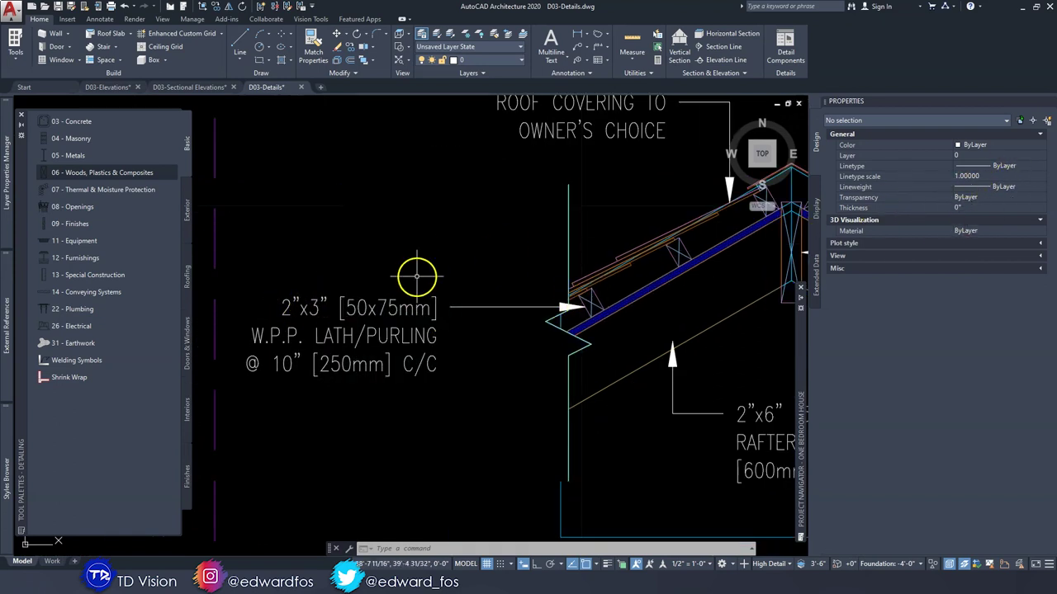
{"action": "scroll", "coordinate": [417, 278], "scroll_direction": "down", "scroll_amount": 3}
{"action": "scroll", "coordinate": [424, 279], "scroll_direction": "up", "scroll_amount": 5}
{"action": "left_click", "coordinate": [320, 229]}
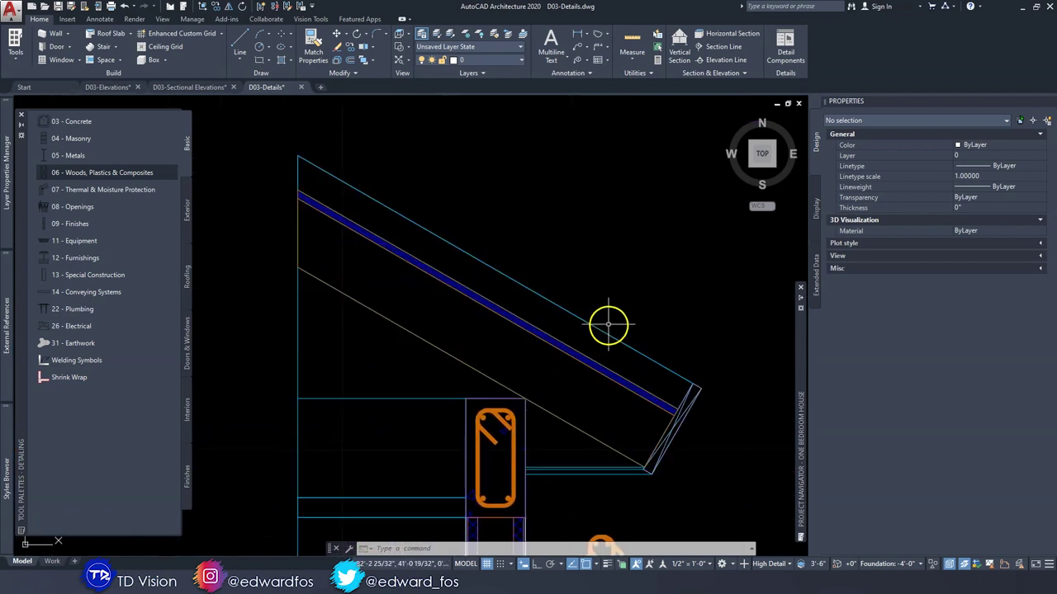
Start a wood framing component for the lath, set to Rough Cut Lumber, 2x3R, and rotate it by -30 degrees.
{"action": "left_click", "coordinate": [82, 172]}
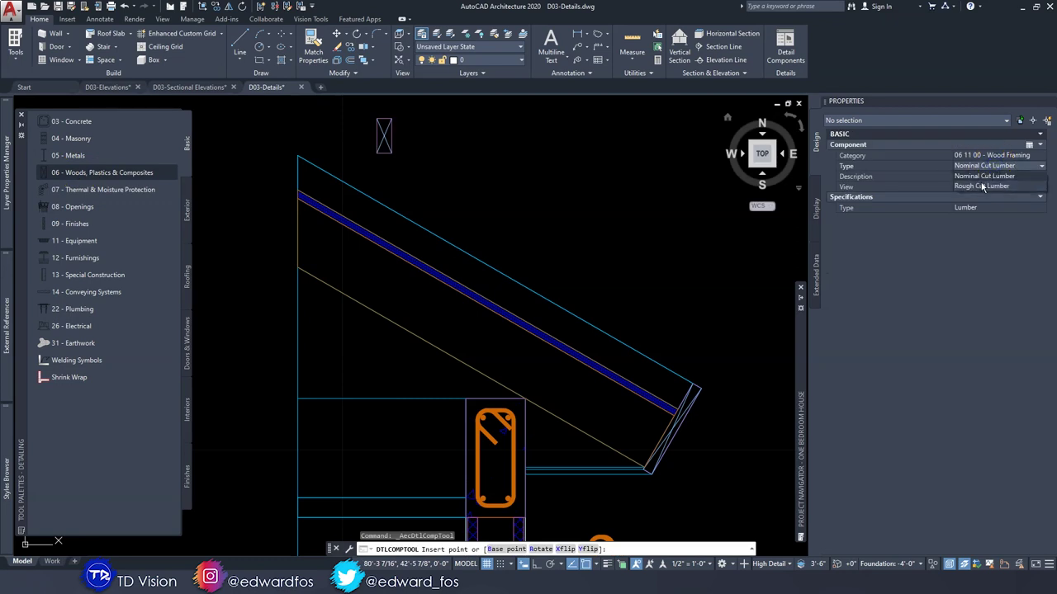
{"action": "left_click", "coordinate": [980, 187]}
{"action": "left_click", "coordinate": [987, 176]}
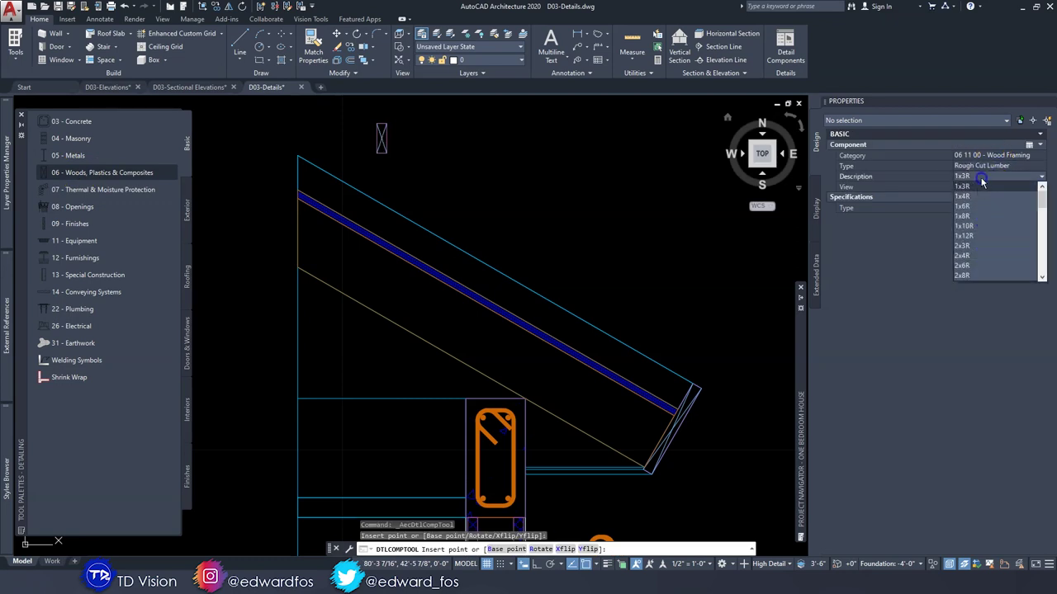
{"action": "left_click", "coordinate": [966, 246]}
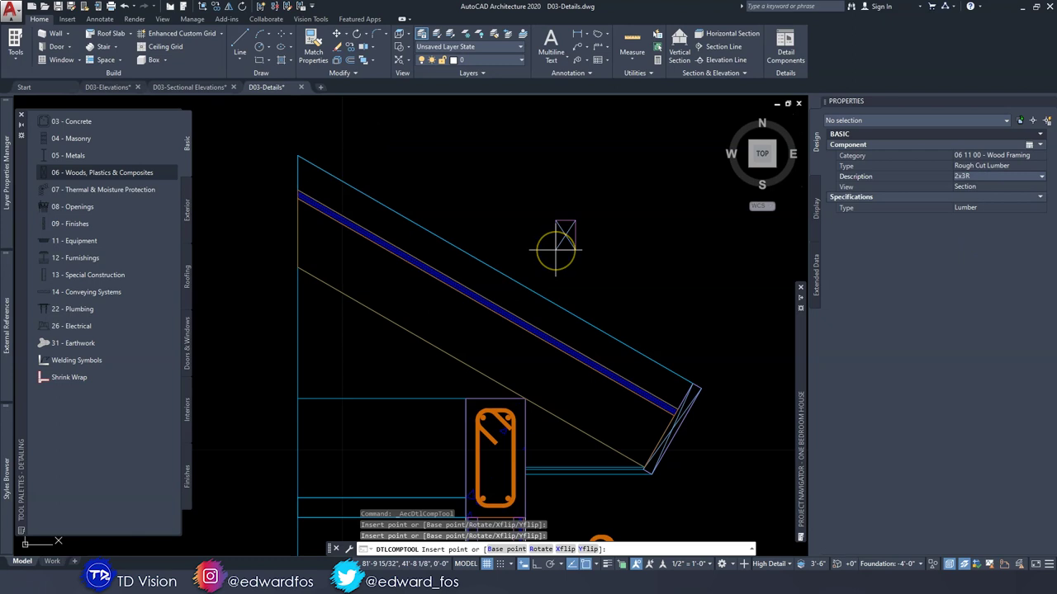
{"action": "key", "text": "Return"}
{"action": "type", "text": "-30"}
{"action": "key", "text": "Return"}
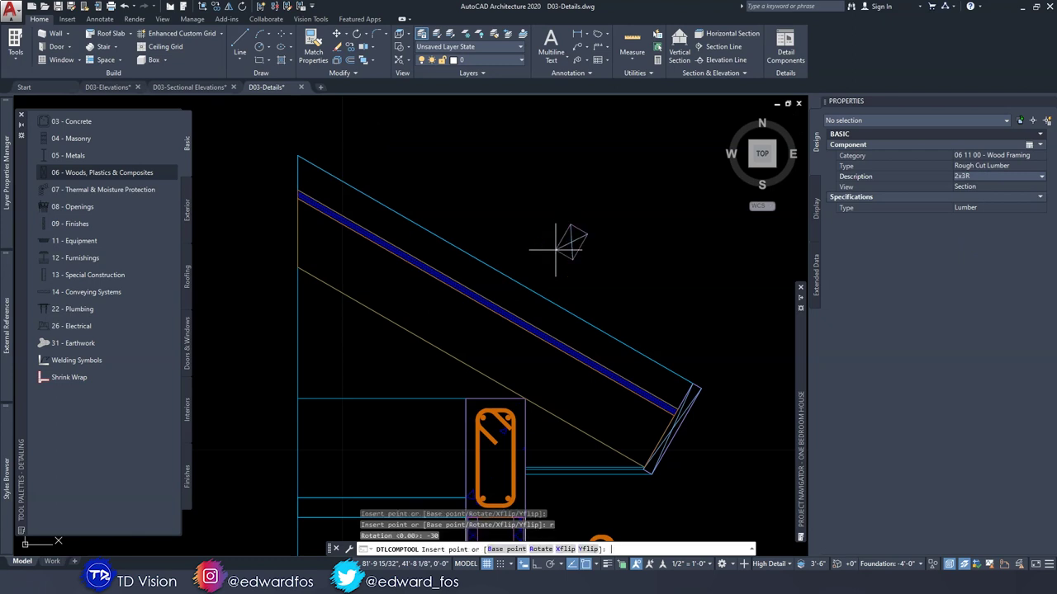
Set the lath's base point to its lower outer corner and place it on the plywood's lower end against the fascia.
{"action": "type", "text": "b"}
{"action": "key", "text": "Return"}
{"action": "key", "text": "Return"}
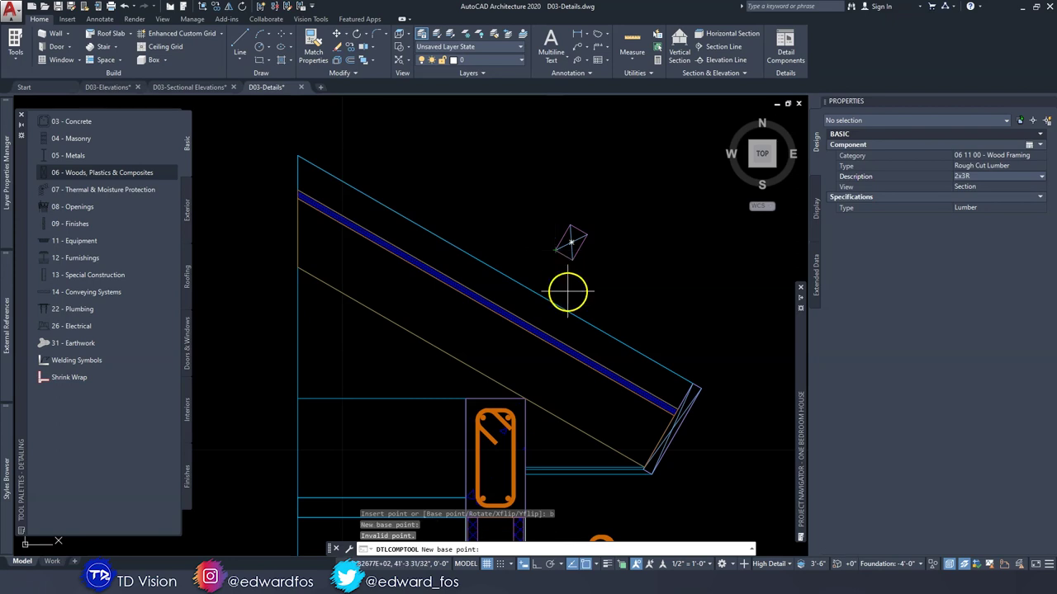
{"action": "scroll", "coordinate": [568, 284], "scroll_direction": "up", "scroll_amount": 3}
{"action": "left_click", "coordinate": [576, 234]}
{"action": "middle_click_drag", "start_coordinate": [637, 345], "coordinate": [464, 163]}
{"action": "middle_click_drag", "start_coordinate": [588, 360], "coordinate": [508, 268]}
{"action": "scroll", "coordinate": [562, 346], "scroll_direction": "up", "scroll_amount": 3}
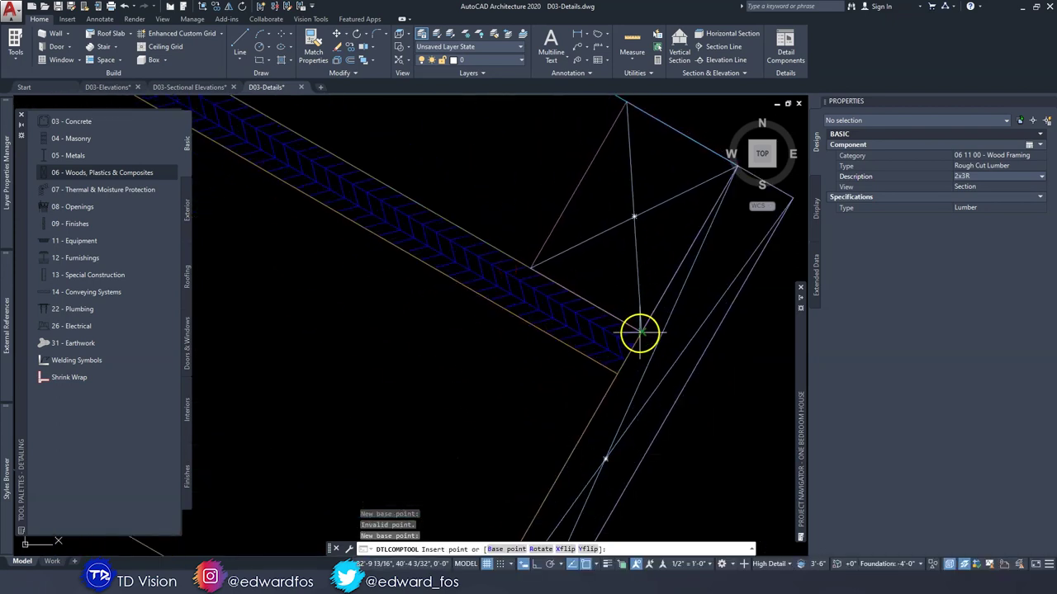
{"action": "scroll", "coordinate": [640, 333], "scroll_direction": "down", "scroll_amount": 5}
{"action": "key", "text": "Escape"}
{"action": "key", "text": "Escape"}
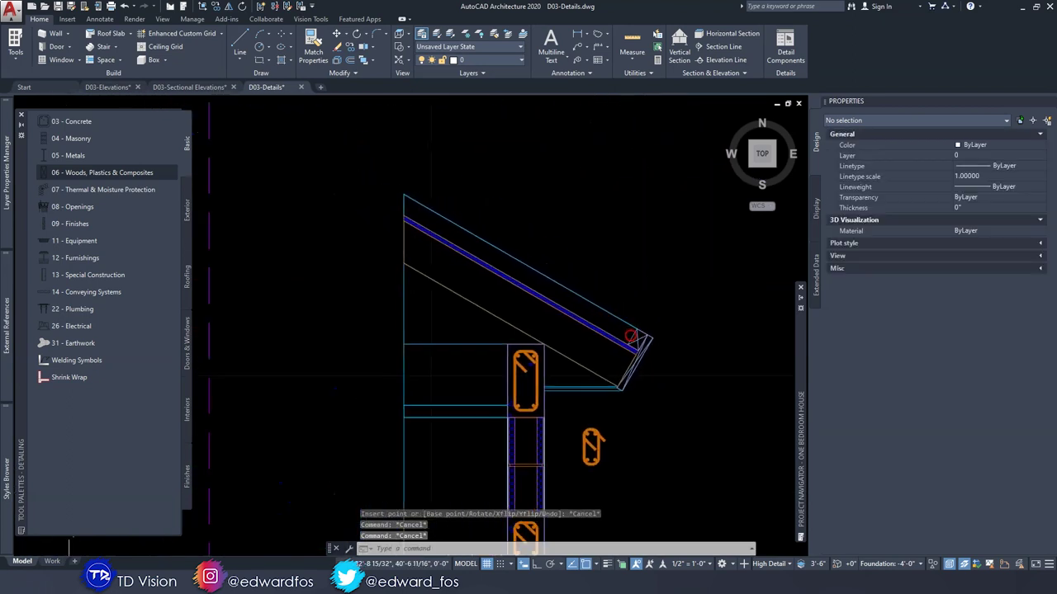
Copy the lath up the roof slope four times at 10-inch spacing, ending near the vertical cut line.
{"action": "scroll", "coordinate": [633, 335], "scroll_direction": "up", "scroll_amount": 2}
{"action": "left_click", "coordinate": [634, 336]}
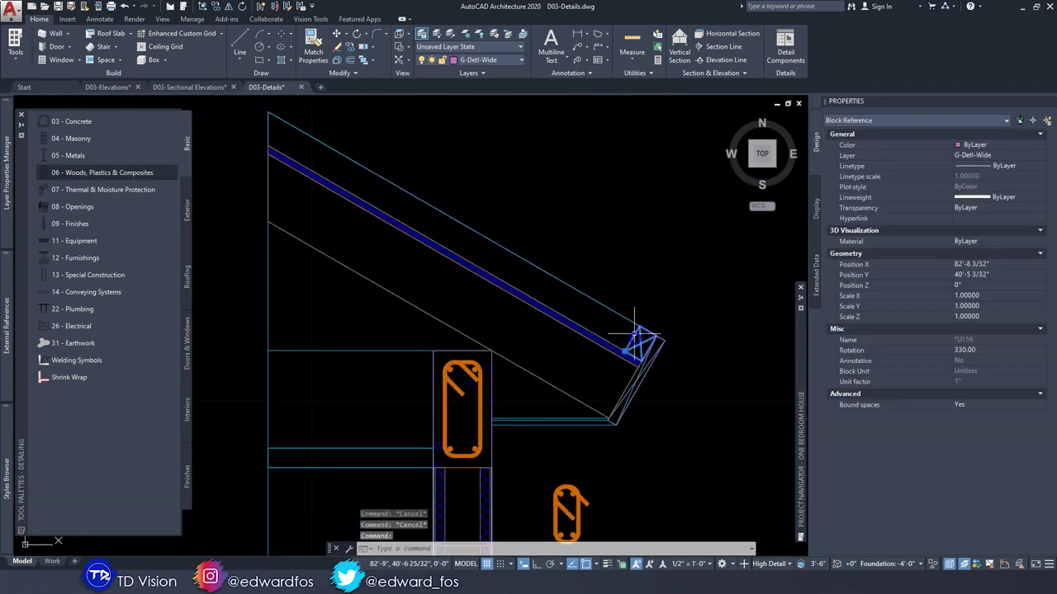
{"action": "left_click", "coordinate": [351, 49]}
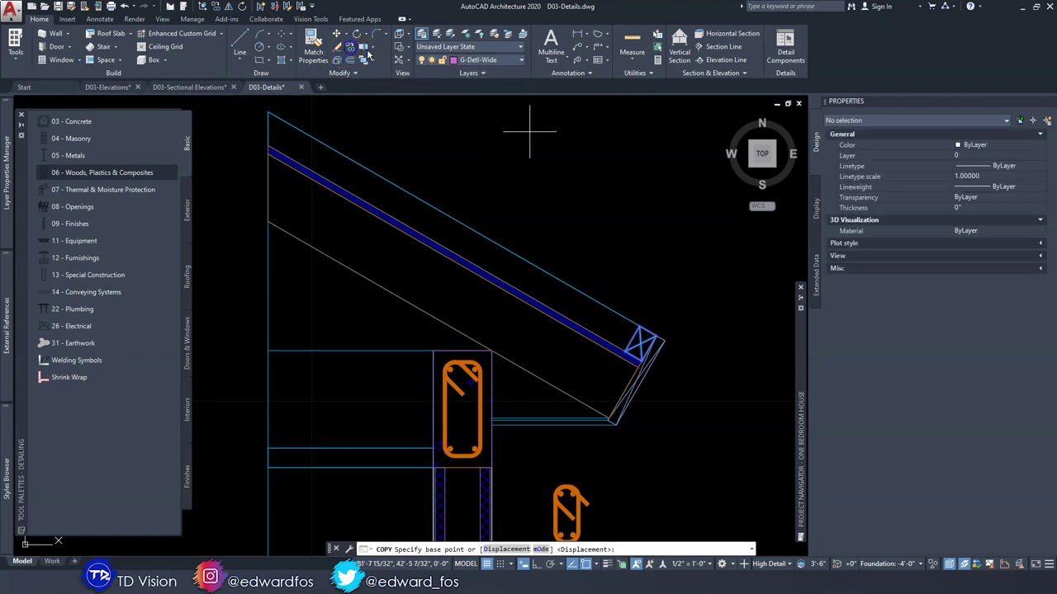
{"action": "left_click", "coordinate": [643, 341]}
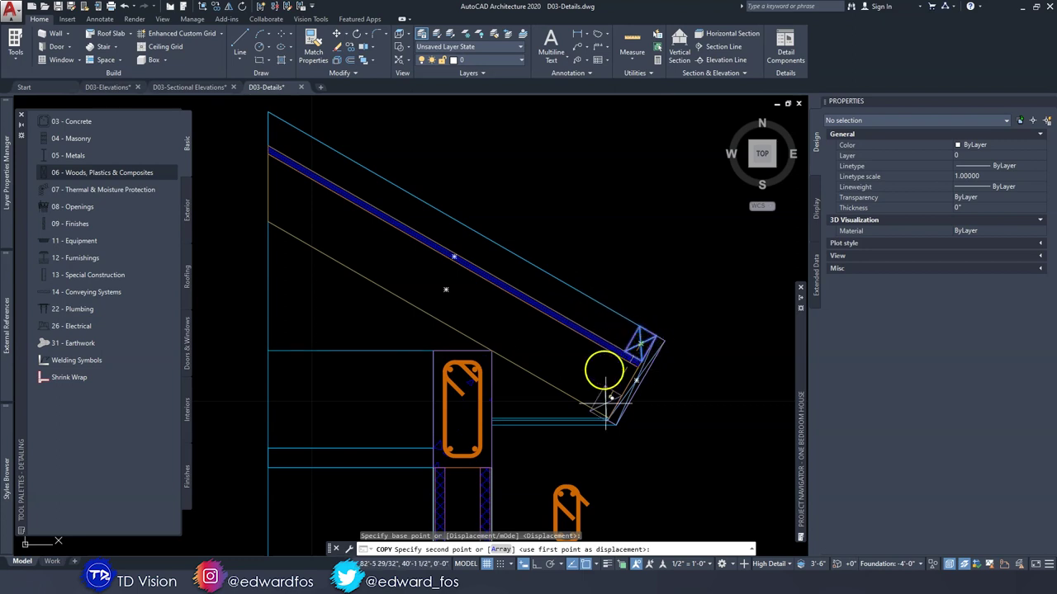
{"action": "left_click", "coordinate": [643, 339]}
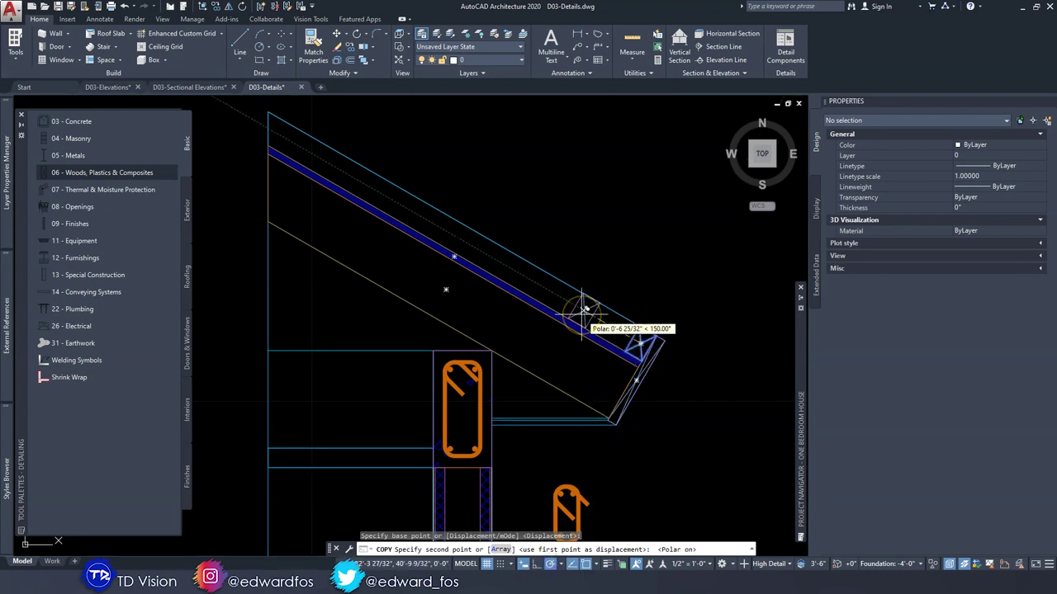
{"action": "type", "text": "10"}
{"action": "key", "text": "Return"}
{"action": "type", "text": "20"}
{"action": "key", "text": "Return"}
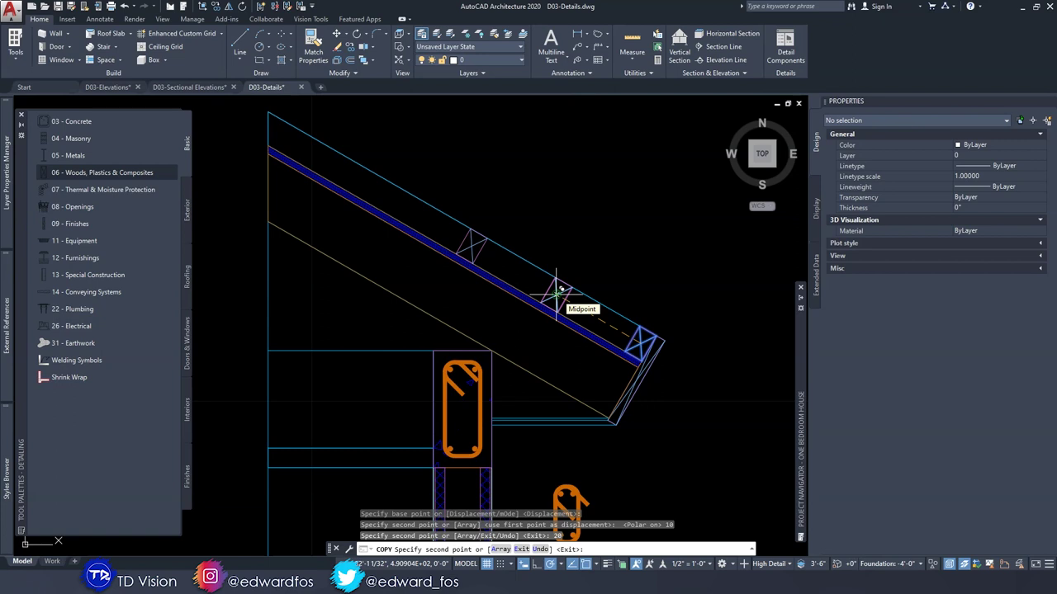
{"action": "key", "text": "Return"}
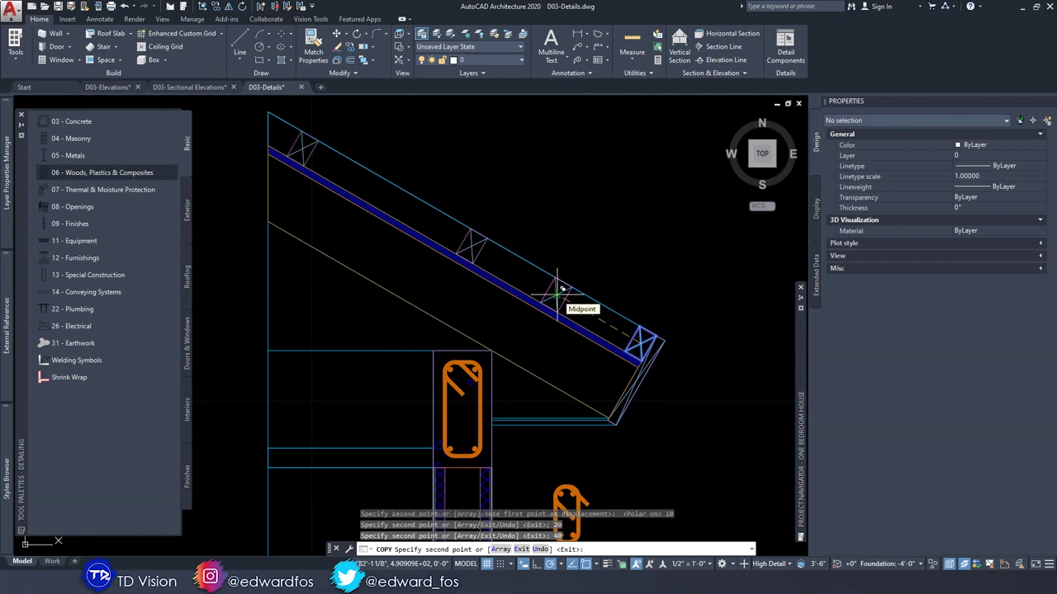
{"action": "key", "text": "Return"}
{"action": "key", "text": "Escape"}
{"action": "key", "text": "Escape"}
{"action": "key", "text": "Escape"}
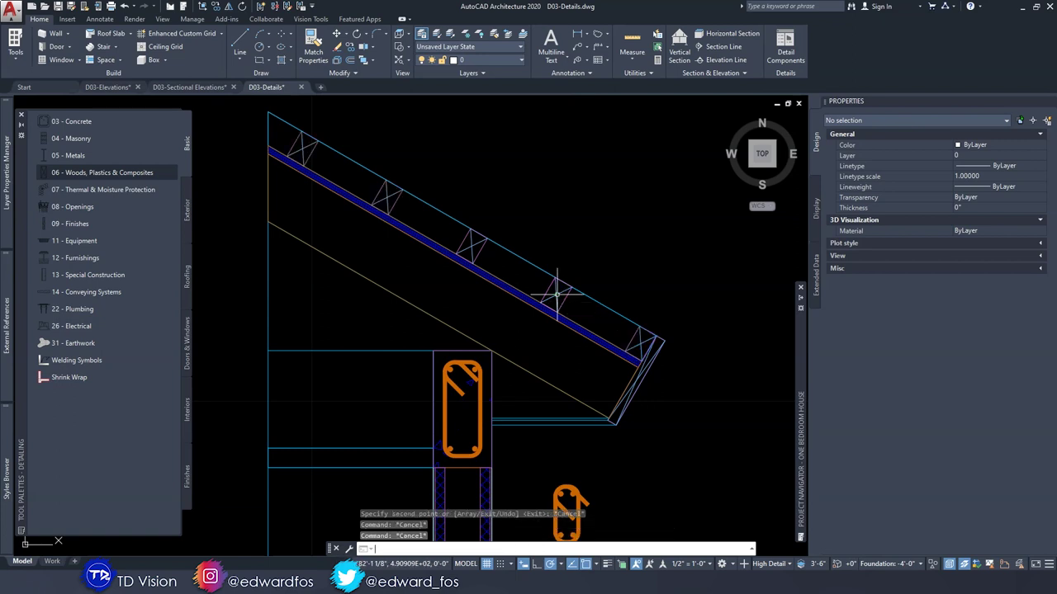
Start a roofing shingle component set to 16" Wood Shingle and flip it in Y.
{"action": "middle_click_drag", "start_coordinate": [555, 295], "coordinate": [572, 340]}
{"action": "middle_click_drag", "start_coordinate": [381, 233], "coordinate": [410, 269]}
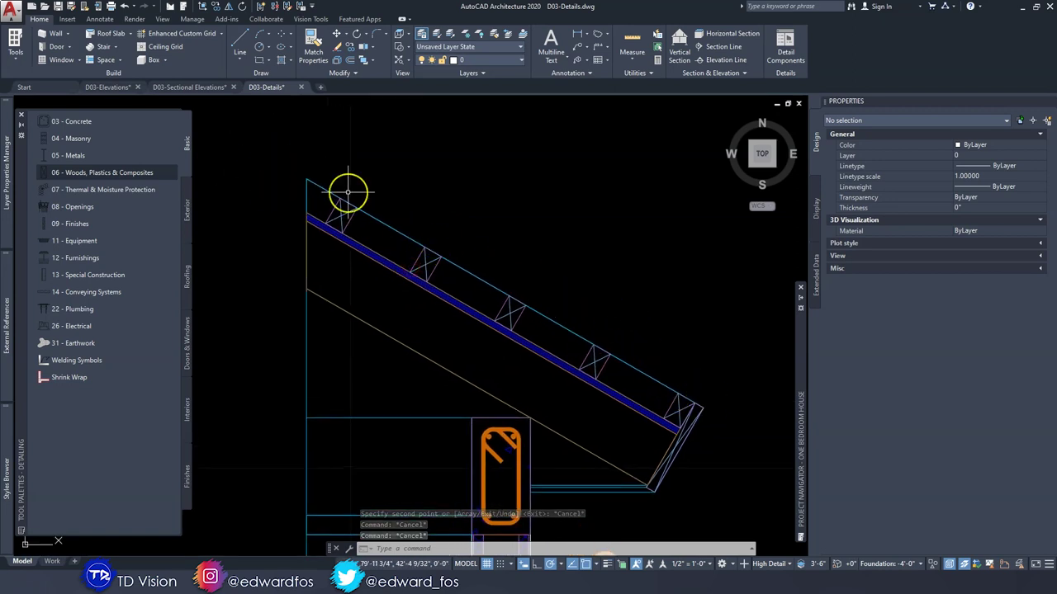
{"action": "left_click", "coordinate": [186, 294]}
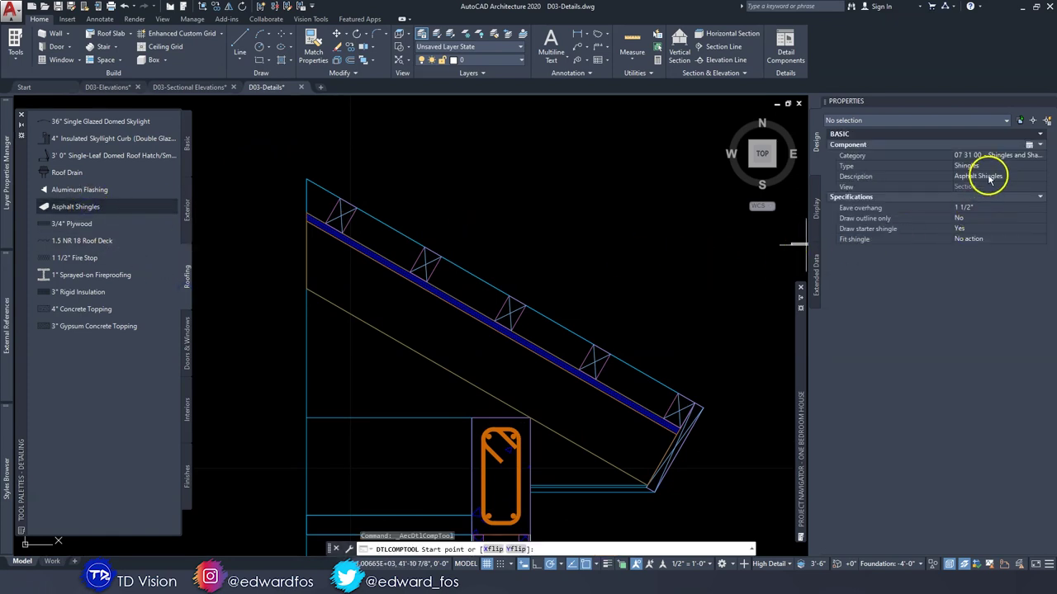
{"action": "left_click", "coordinate": [989, 176]}
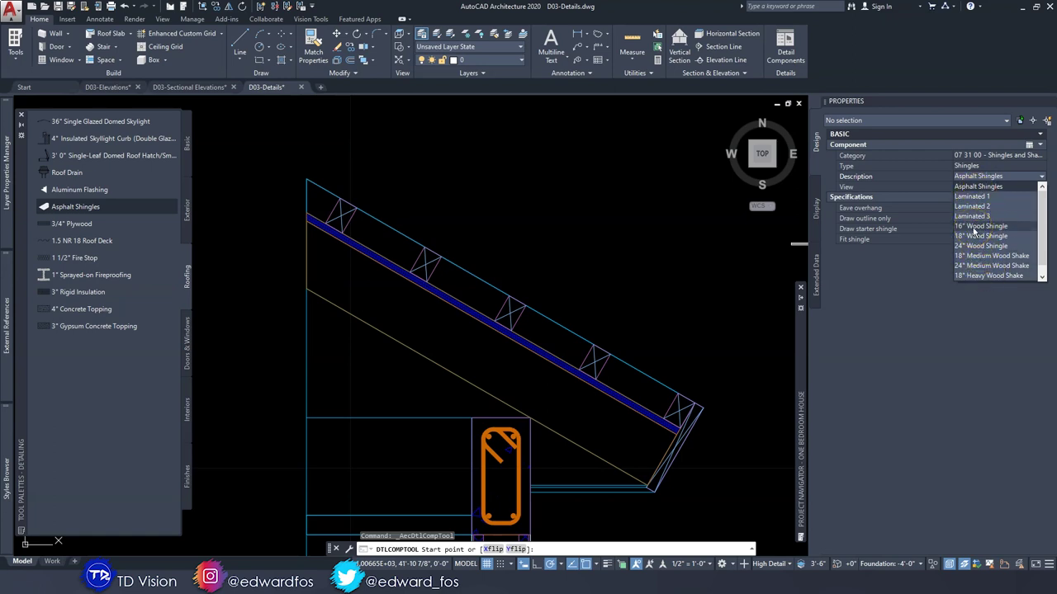
{"action": "left_click", "coordinate": [974, 226]}
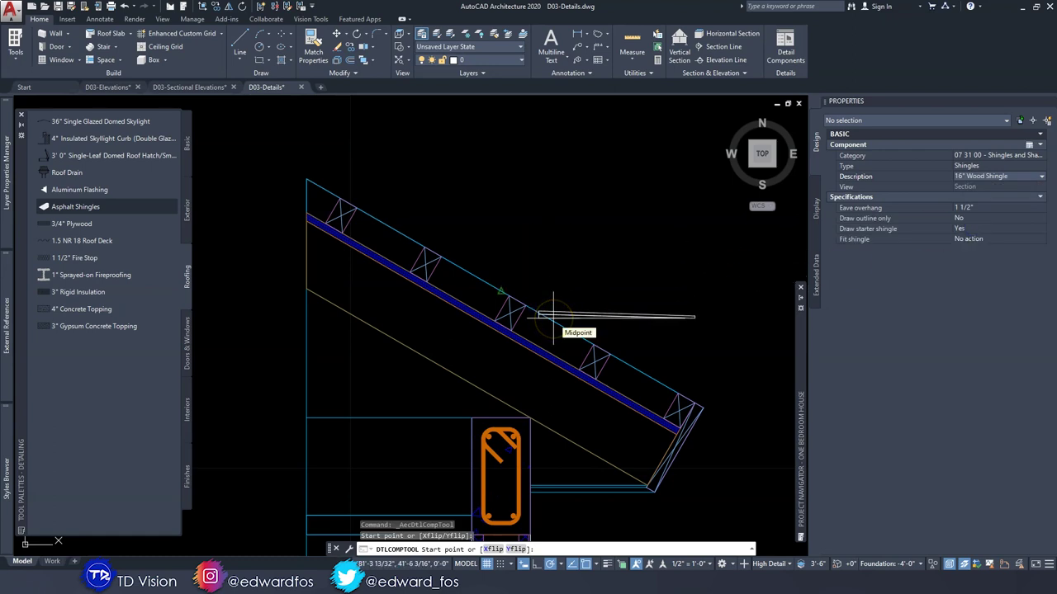
{"action": "left_click", "coordinate": [516, 549]}
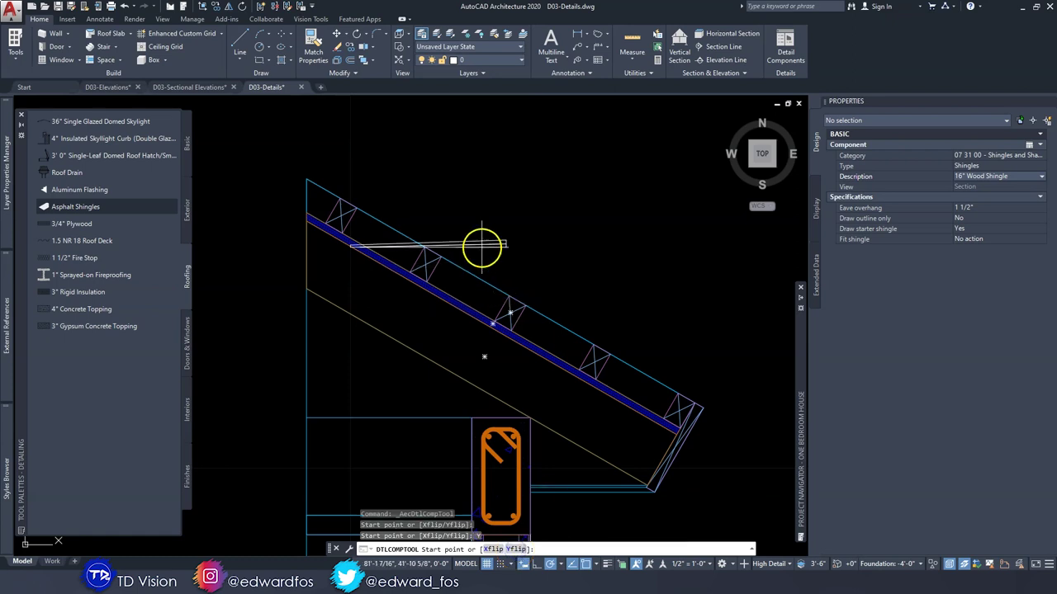
Place the shingles along the roof slope from about 1'-2" beyond the upper cut line down to the fascia's outer top corner.
{"action": "scroll", "coordinate": [462, 246], "scroll_direction": "down", "scroll_amount": 3}
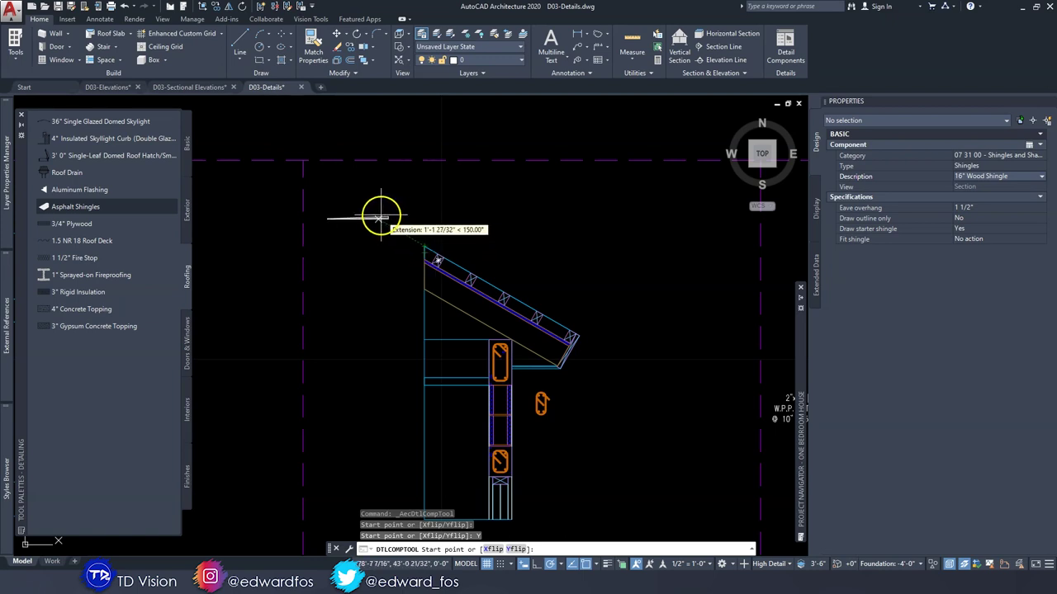
{"action": "left_click", "coordinate": [376, 217]}
{"action": "scroll", "coordinate": [454, 256], "scroll_direction": "up", "scroll_amount": 4}
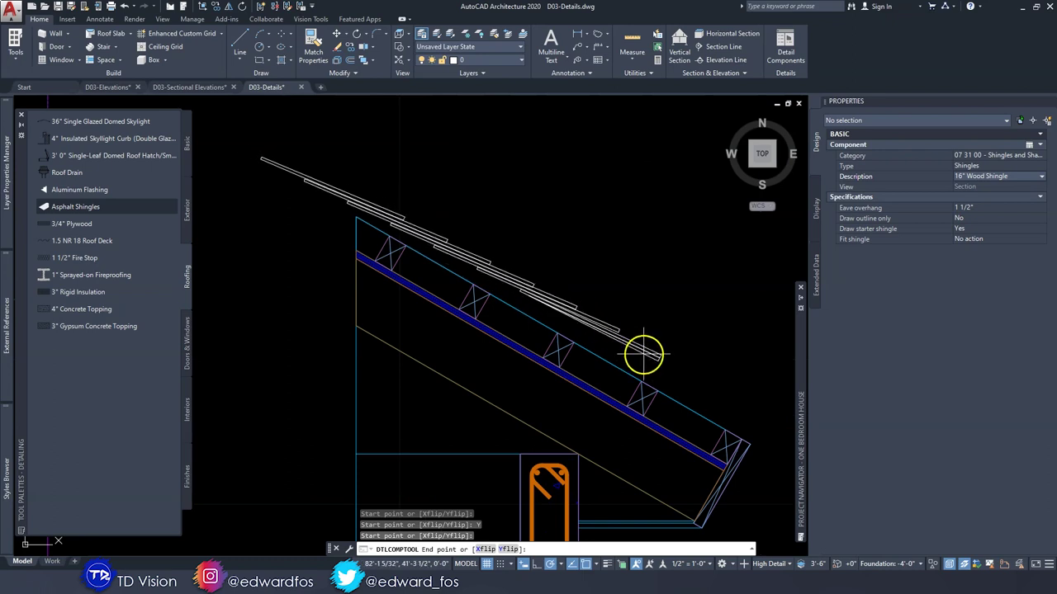
{"action": "middle_click_drag", "start_coordinate": [676, 368], "coordinate": [613, 338]}
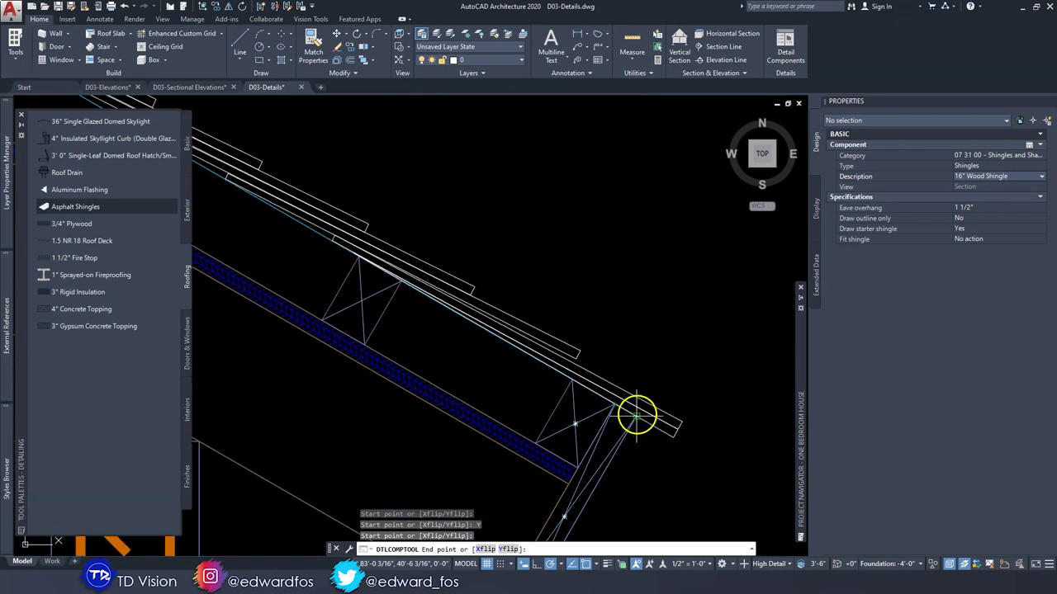
{"action": "left_click", "coordinate": [637, 416]}
{"action": "scroll", "coordinate": [622, 319], "scroll_direction": "down", "scroll_amount": 4}
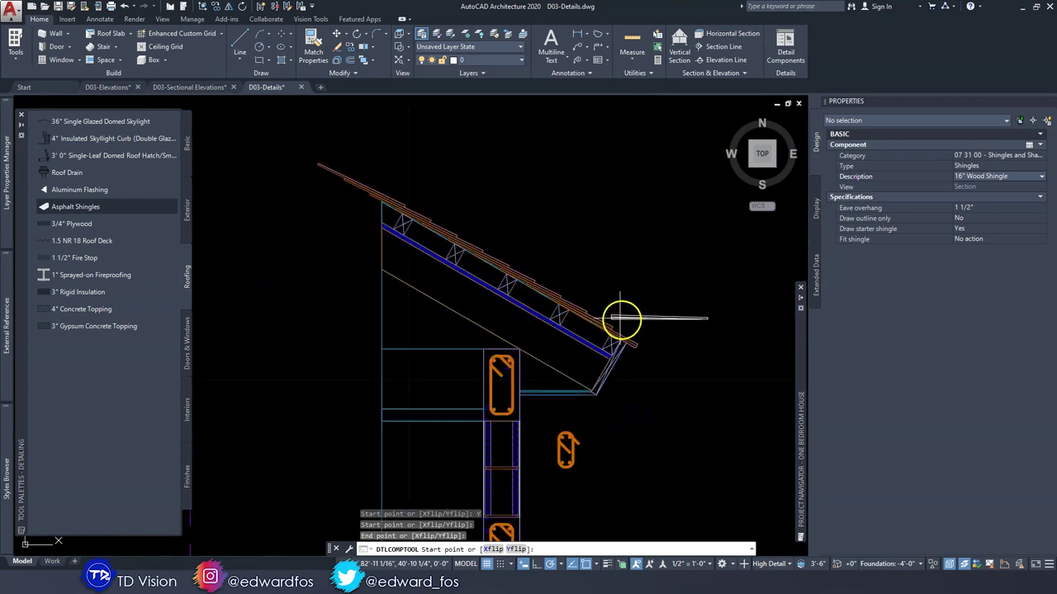
{"action": "key", "text": "Escape"}
{"action": "key", "text": "Escape"}
{"action": "key", "text": "Escape"}
{"action": "middle_click_drag", "start_coordinate": [632, 293], "coordinate": [555, 282]}
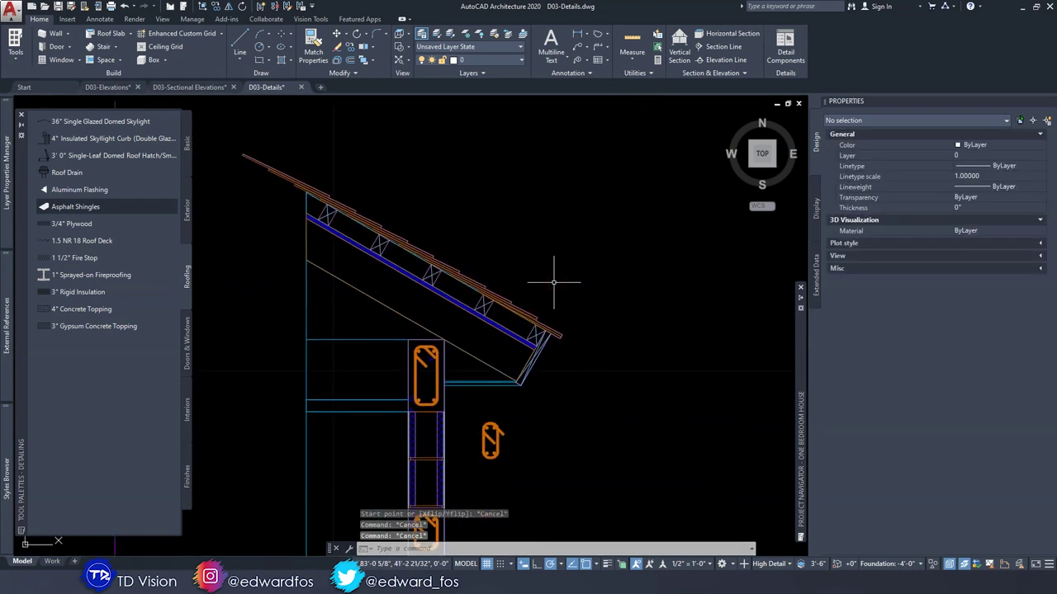
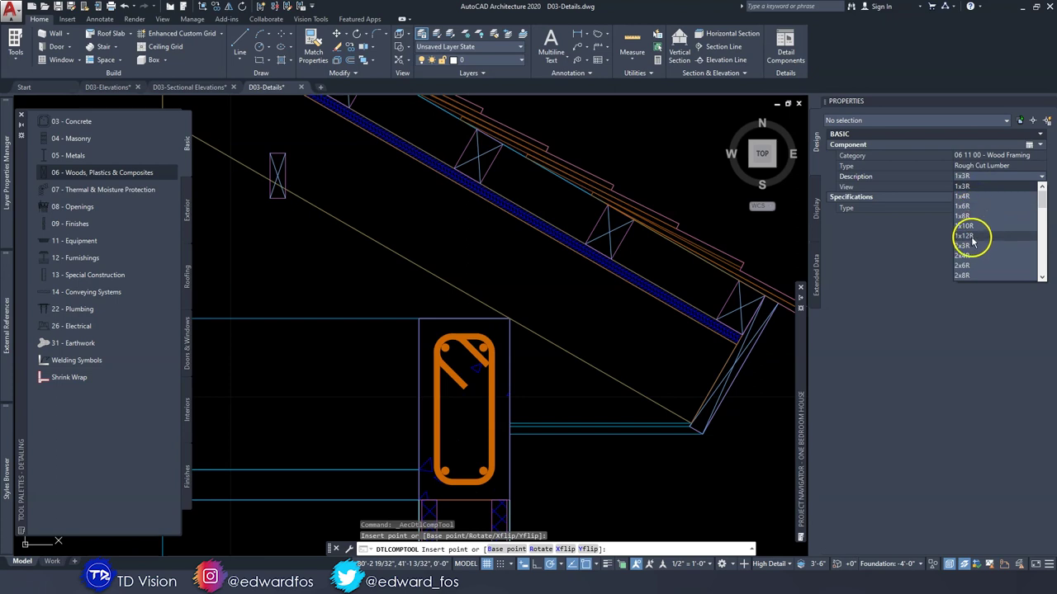
Set the wood framing component for the wall plate to Rough Cut Lumber, 2x4R, and rotate it by 90 degrees.
{"action": "left_click", "coordinate": [966, 255]}
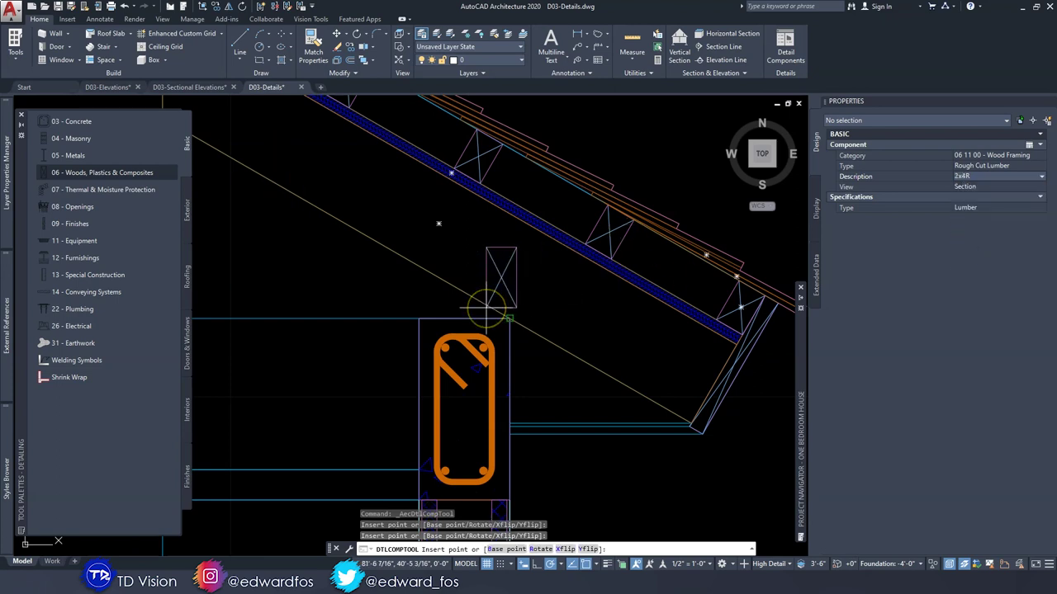
{"action": "type", "text": "r"}
{"action": "key", "text": "Return"}
{"action": "type", "text": "90"}
{"action": "key", "text": "Return"}
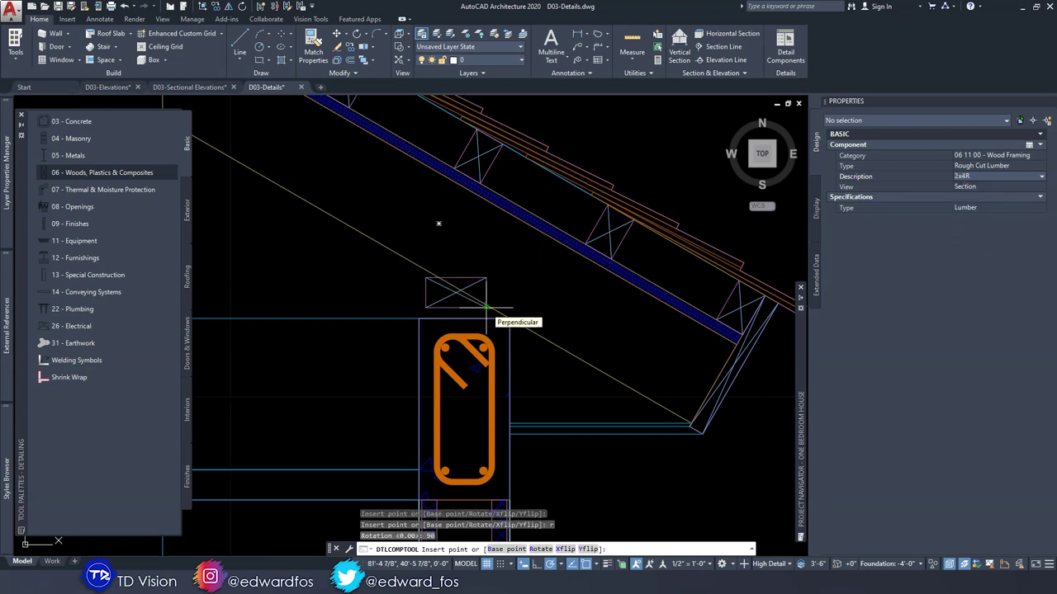
Set the plate's base point to its bottom midpoint and place it on the midpoint of the belt beam's top edge.
{"action": "scroll", "coordinate": [486, 307], "scroll_direction": "up", "scroll_amount": 2}
{"action": "type", "text": "b"}
{"action": "key", "text": "Return"}
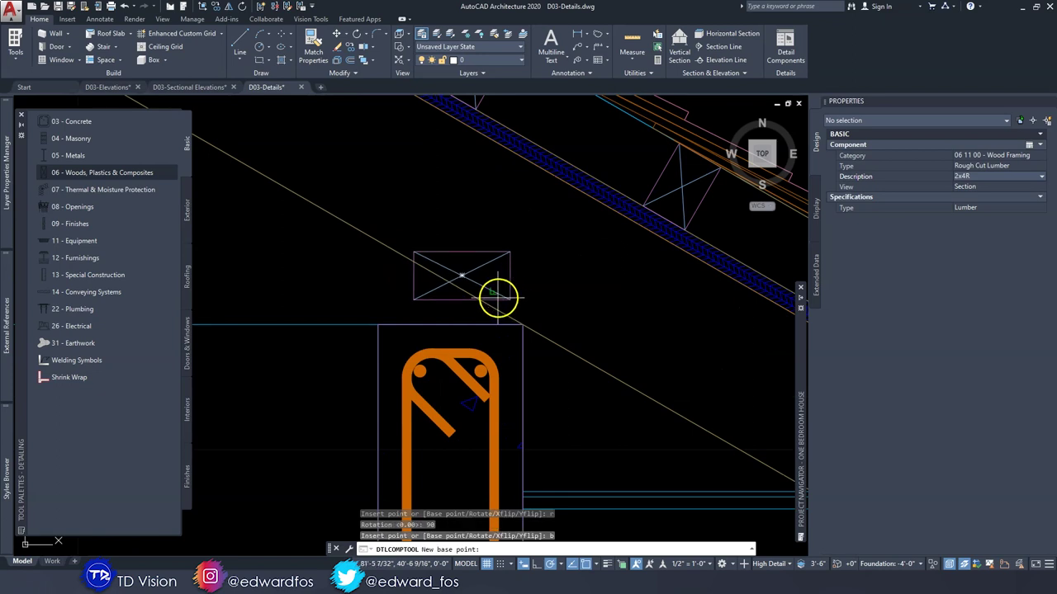
{"action": "left_click", "coordinate": [462, 300]}
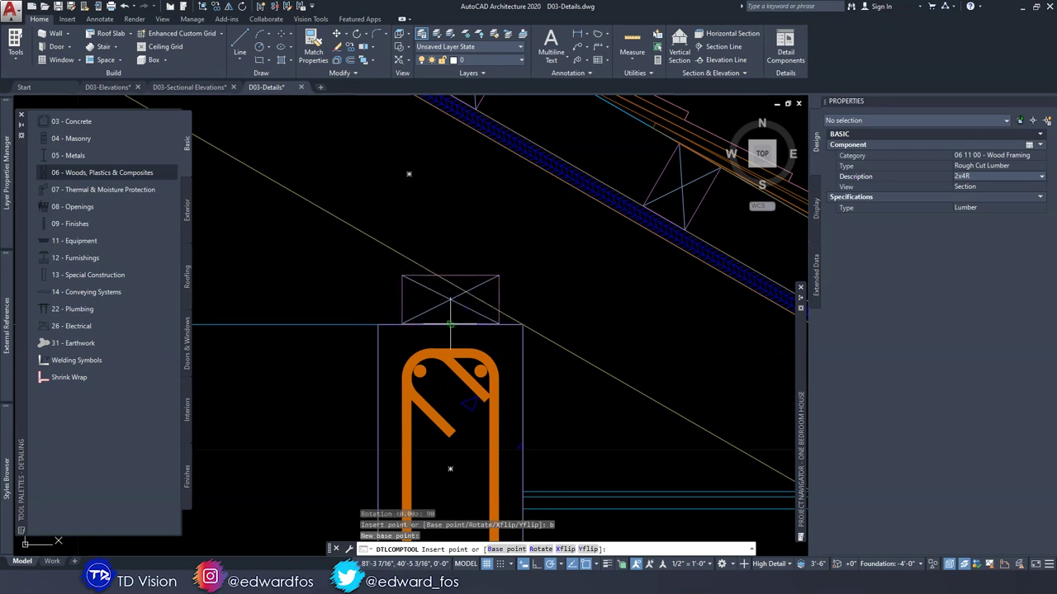
{"action": "key", "text": "Escape"}
{"action": "key", "text": "Escape"}
{"action": "key", "text": "Escape"}
{"action": "scroll", "coordinate": [504, 293], "scroll_direction": "down", "scroll_amount": 2}
{"action": "middle_click_drag", "start_coordinate": [504, 294], "coordinate": [515, 271]}
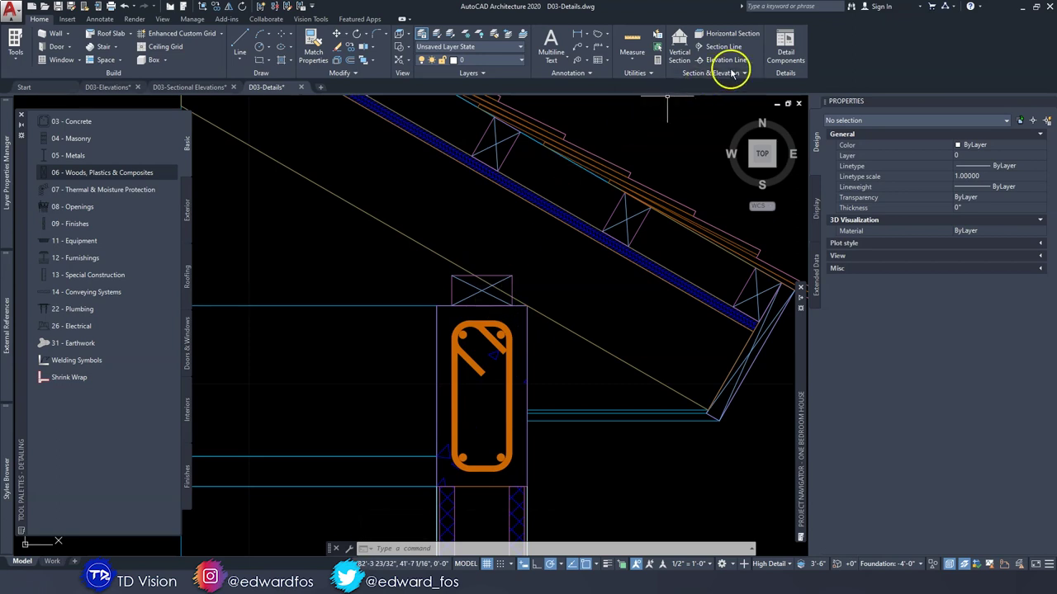
Start a side-view 3/4" Hooked Anchor Bolt from the detail component database and open its bolt embedment depth for editing.
{"action": "left_click", "coordinate": [775, 56]}
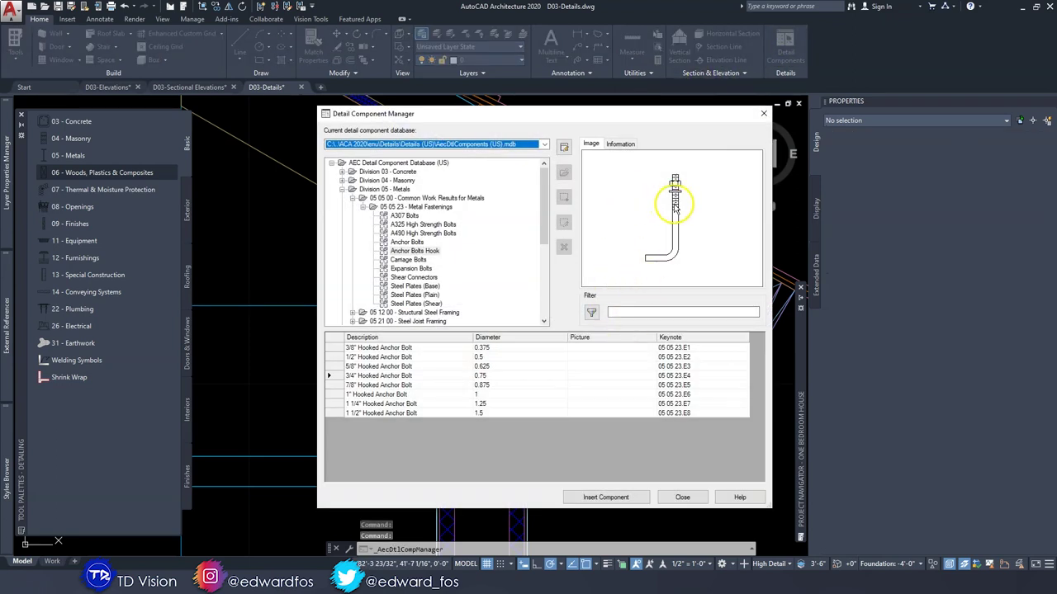
{"action": "left_click", "coordinate": [641, 312]}
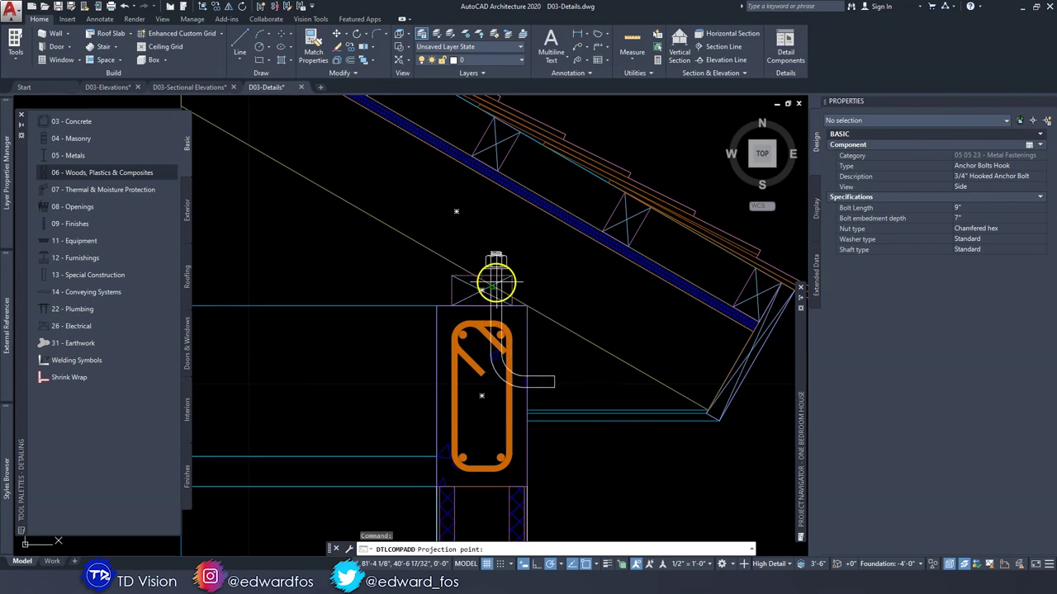
{"action": "scroll", "coordinate": [484, 280], "scroll_direction": "up", "scroll_amount": 5}
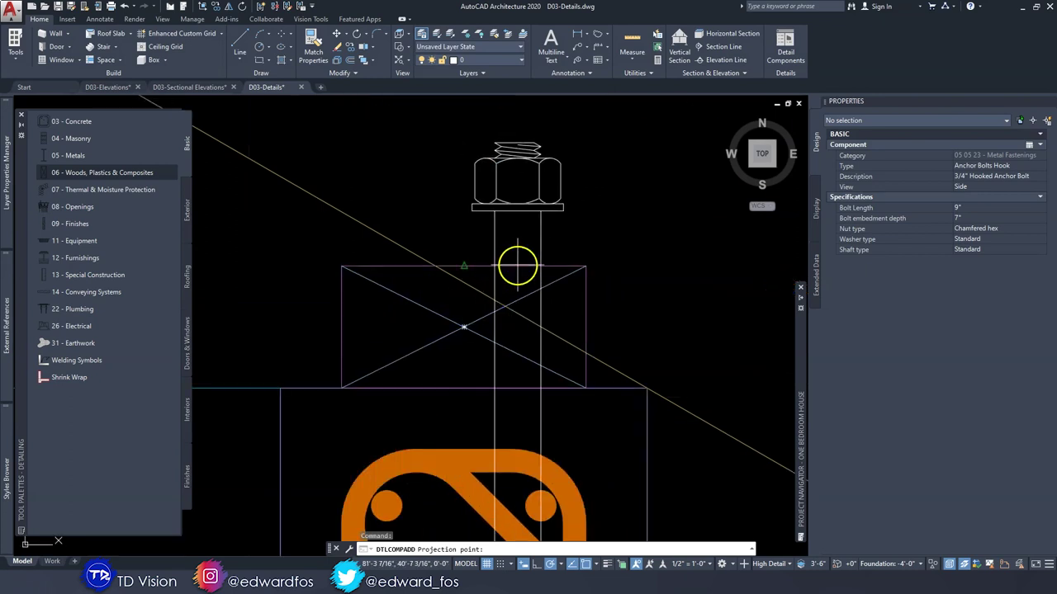
{"action": "scroll", "coordinate": [519, 260], "scroll_direction": "down", "scroll_amount": 4}
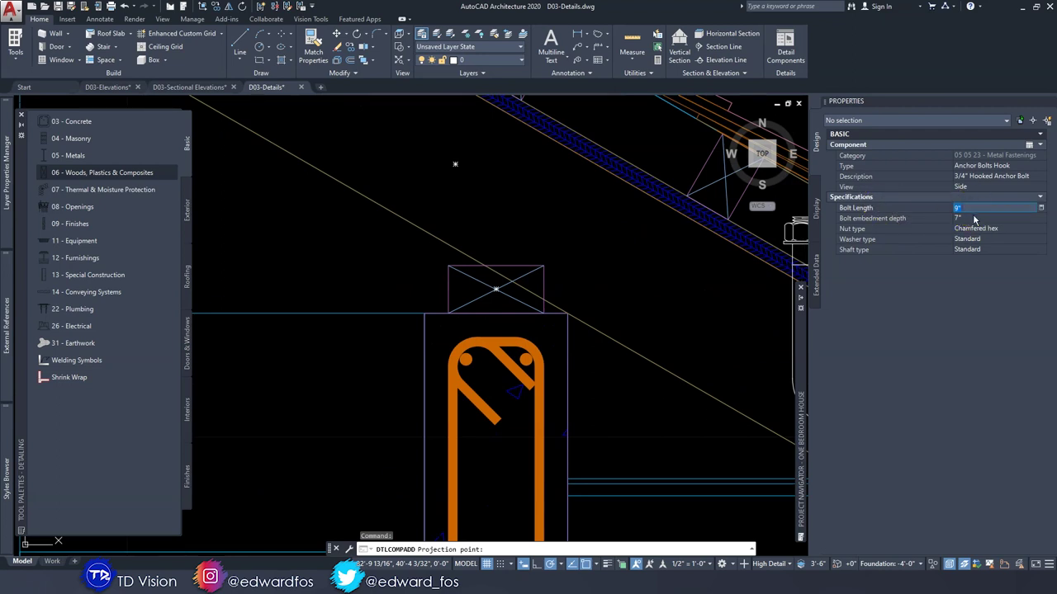
{"action": "left_click", "coordinate": [974, 218]}
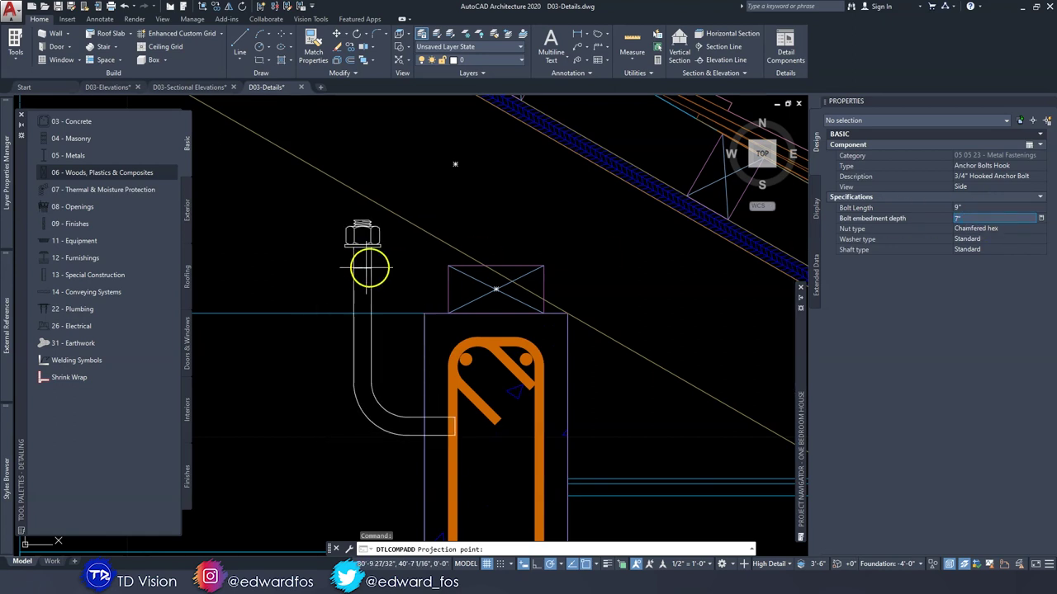
Insert the anchor bolt through the wall plate's centre, with the nut on the plate's top midpoint and the hook inside the belt beam facing inward.
{"action": "scroll", "coordinate": [424, 259], "scroll_direction": "up", "scroll_amount": 5}
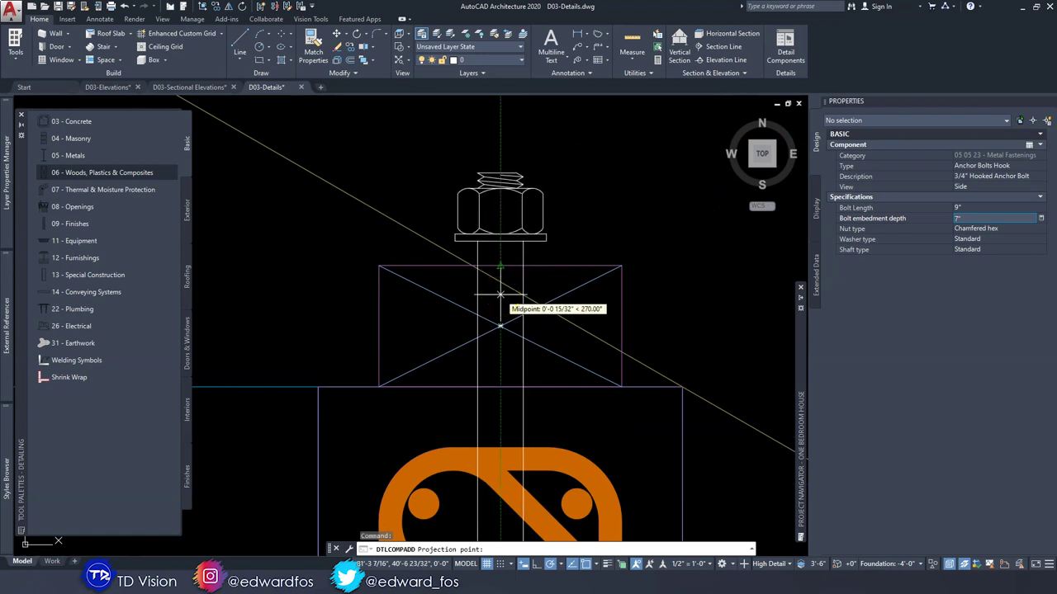
{"action": "left_click", "coordinate": [499, 295]}
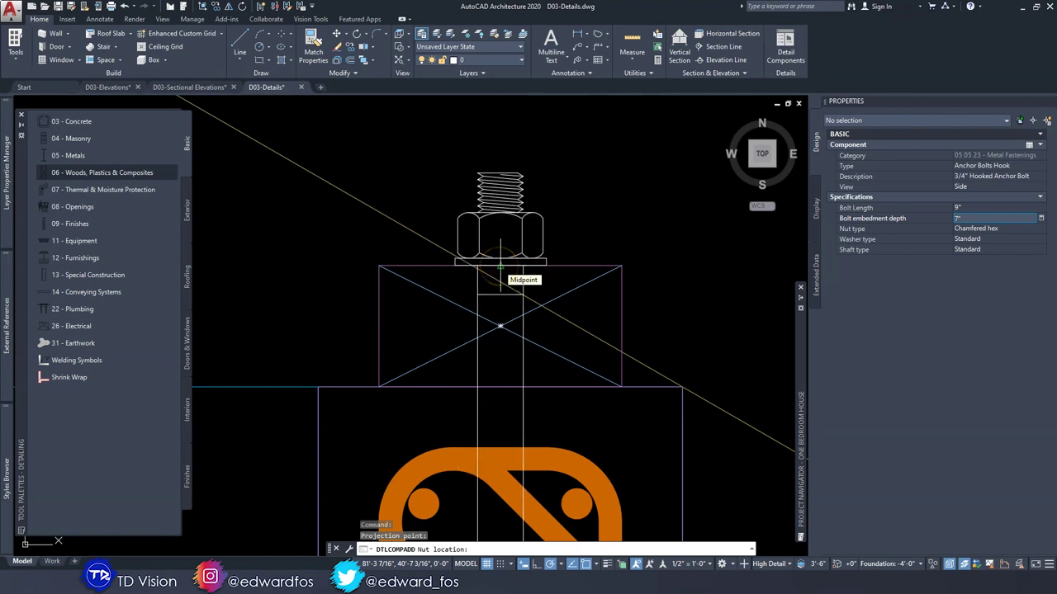
{"action": "left_click", "coordinate": [500, 266]}
{"action": "scroll", "coordinate": [500, 302], "scroll_direction": "down", "scroll_amount": 4}
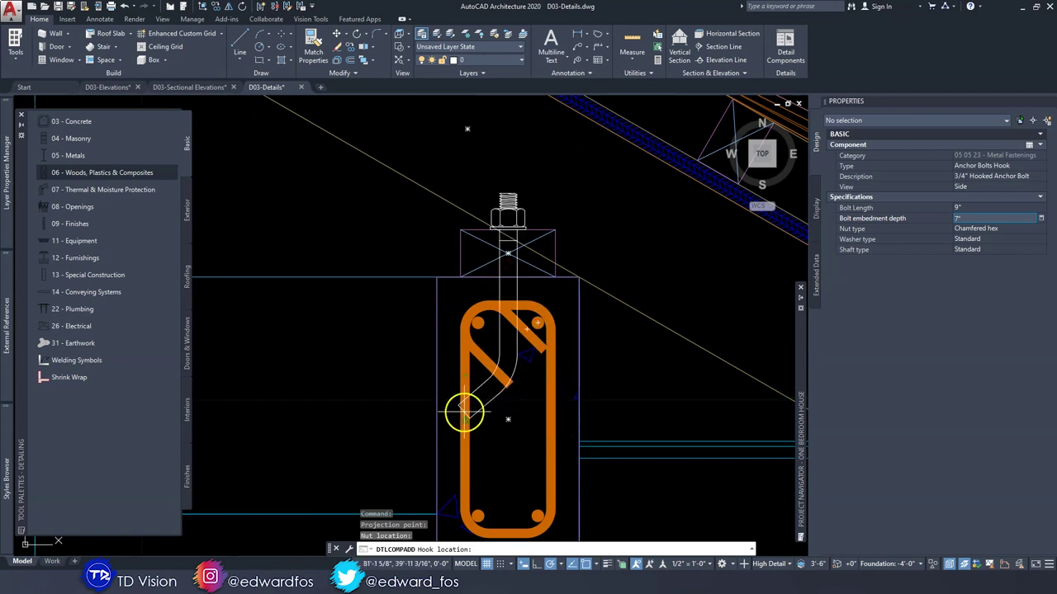
{"action": "scroll", "coordinate": [465, 413], "scroll_direction": "up", "scroll_amount": 4}
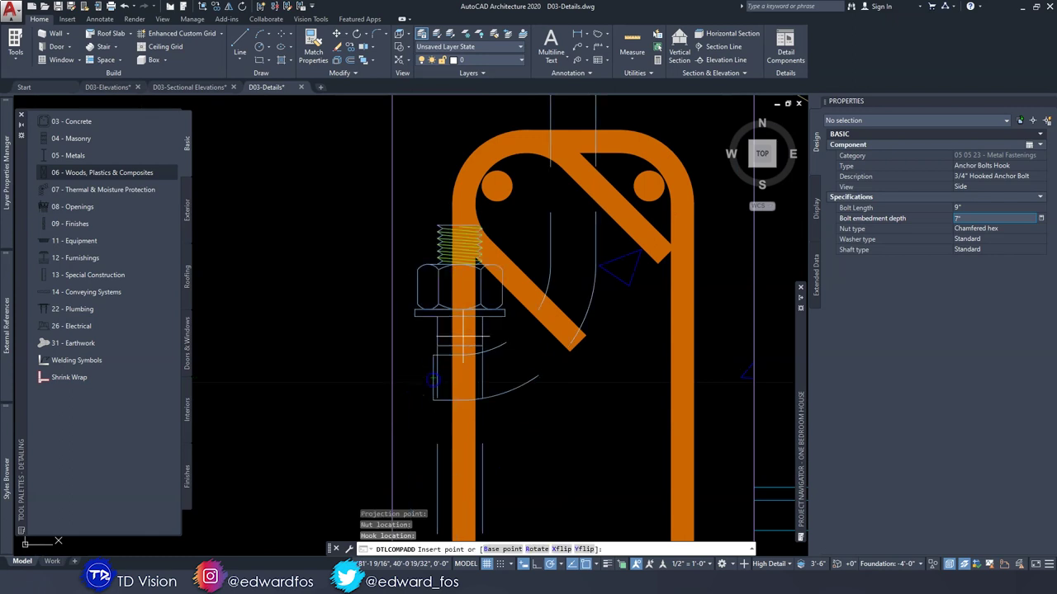
{"action": "scroll", "coordinate": [483, 259], "scroll_direction": "down", "scroll_amount": 7}
{"action": "key", "text": "Escape"}
{"action": "key", "text": "Escape"}
{"action": "scroll", "coordinate": [505, 216], "scroll_direction": "up", "scroll_amount": 4}
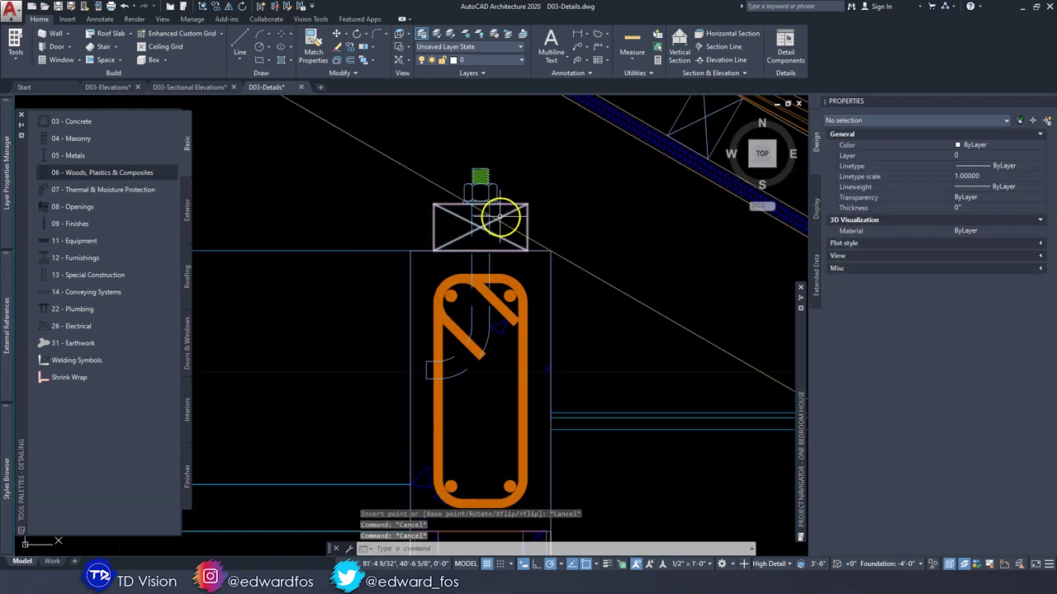
Examine the anchor bolt's nut, washer and thread above the wall plate.
{"action": "middle_click_drag", "start_coordinate": [491, 176], "coordinate": [523, 211]}
{"action": "scroll", "coordinate": [525, 211], "scroll_direction": "up", "scroll_amount": 6}
{"action": "scroll", "coordinate": [485, 206], "scroll_direction": "down", "scroll_amount": 4}
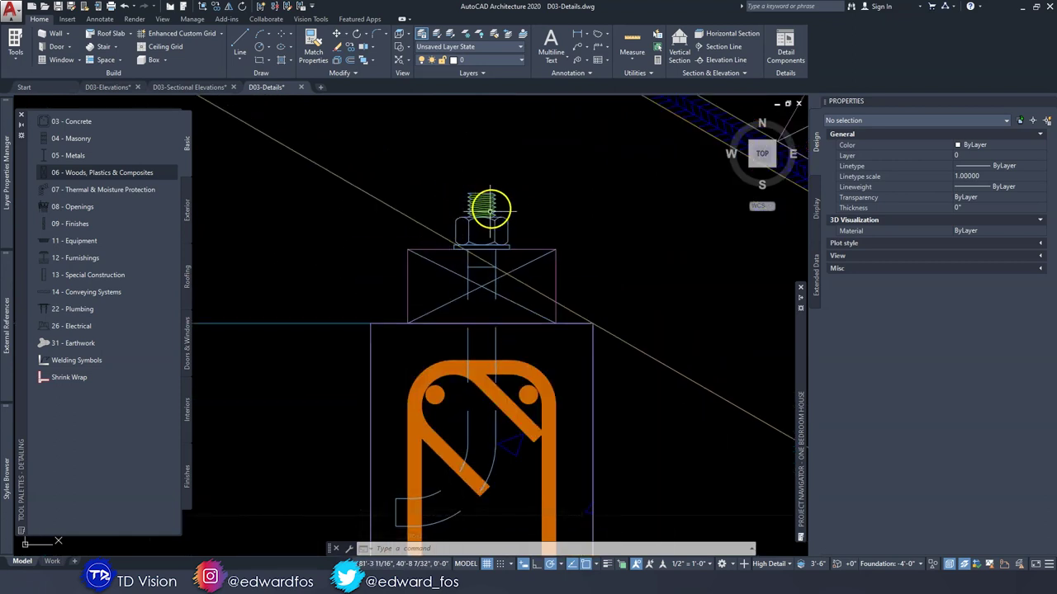
{"action": "scroll", "coordinate": [491, 212], "scroll_direction": "up", "scroll_amount": 4}
{"action": "left_click", "coordinate": [492, 222]}
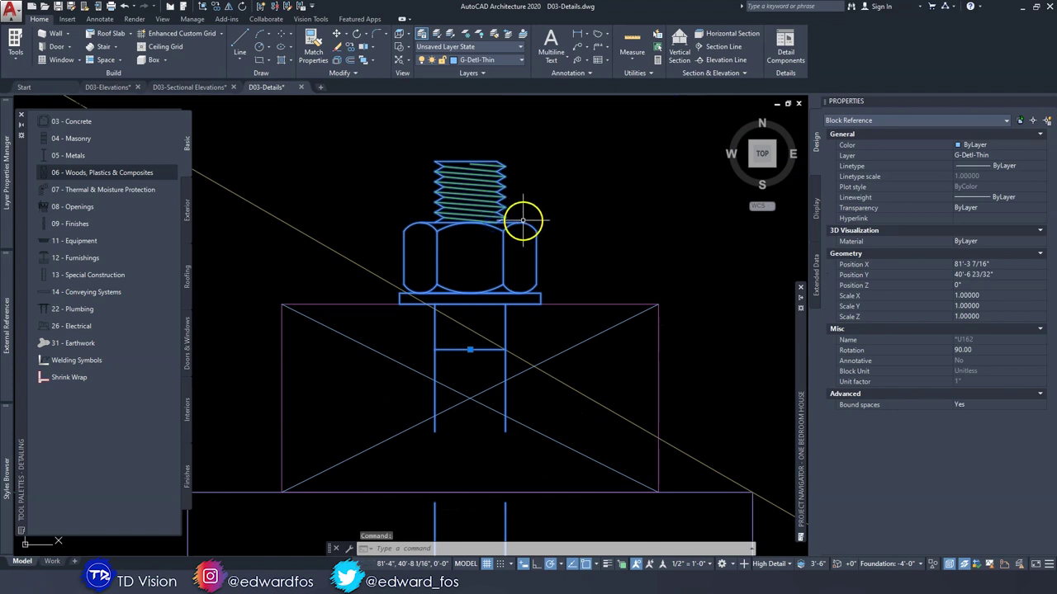
{"action": "scroll", "coordinate": [523, 222], "scroll_direction": "down", "scroll_amount": 5}
{"action": "key", "text": "Escape"}
{"action": "key", "text": "Escape"}
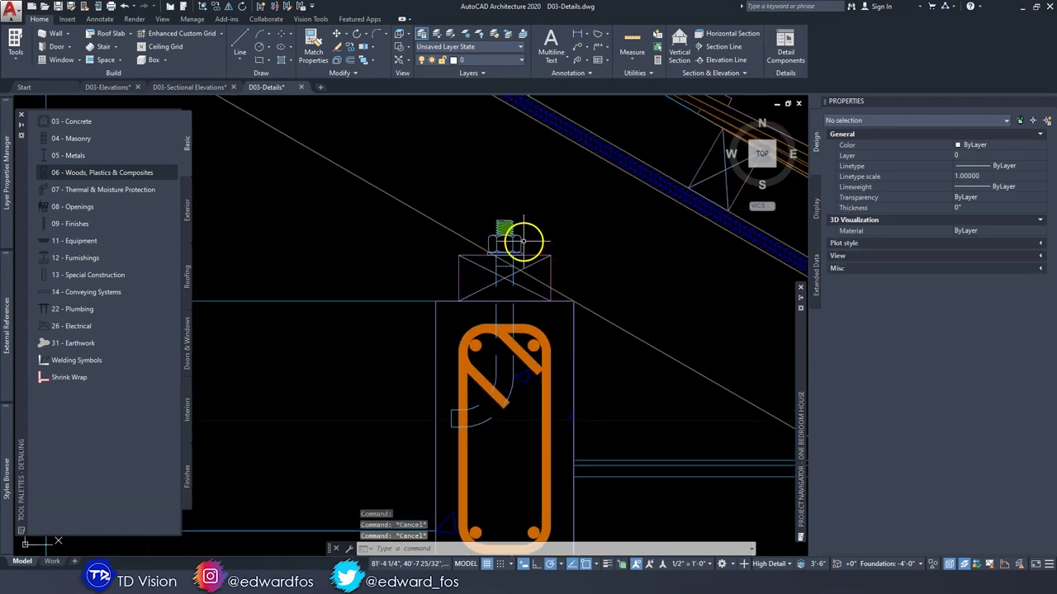
Find Hurricane Anchors in the detail component database by filtering for "hurricane" and start inserting Model H2.5.
{"action": "mouse_move", "coordinate": [545, 244]}
{"action": "middle_mouse_down"}
{"action": "mouse_move", "coordinate": [533, 229]}
{"action": "mouse_move", "coordinate": [598, 251]}
{"action": "mouse_move", "coordinate": [554, 304]}
{"action": "middle_mouse_up"}
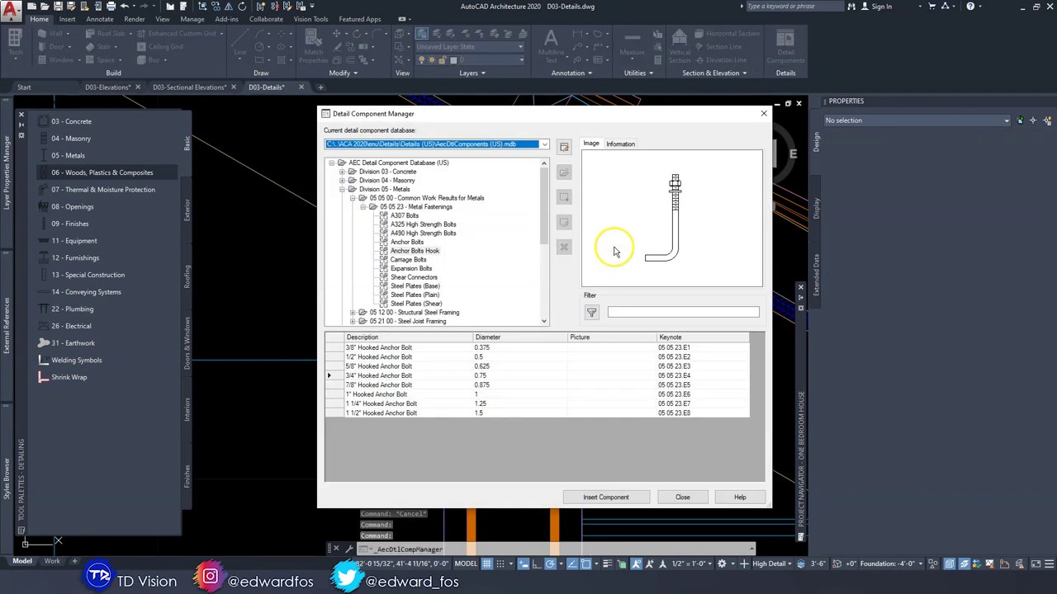
{"action": "left_click", "coordinate": [625, 312]}
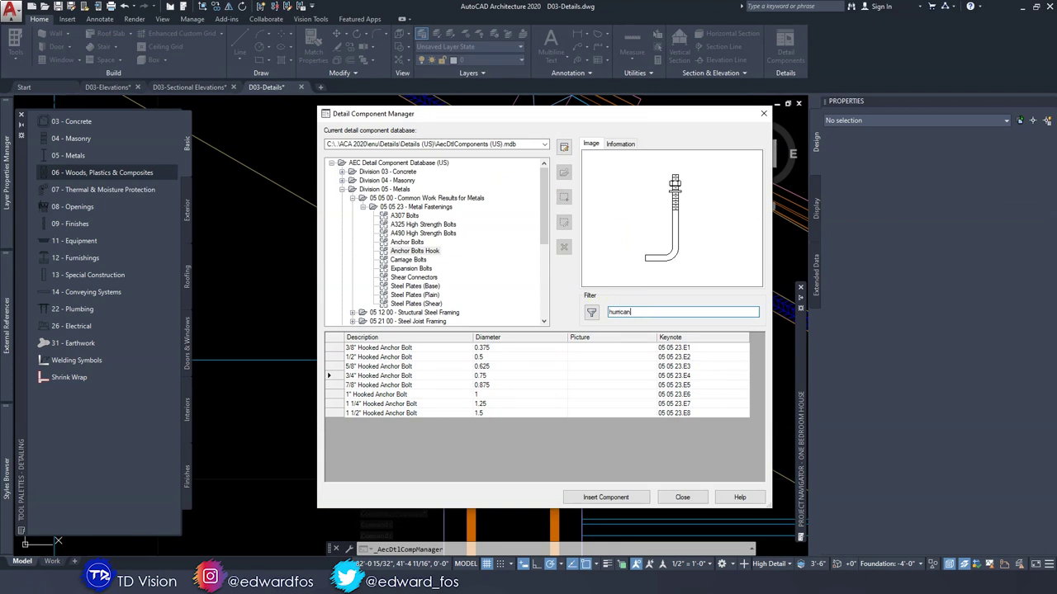
{"action": "key", "text": "Return"}
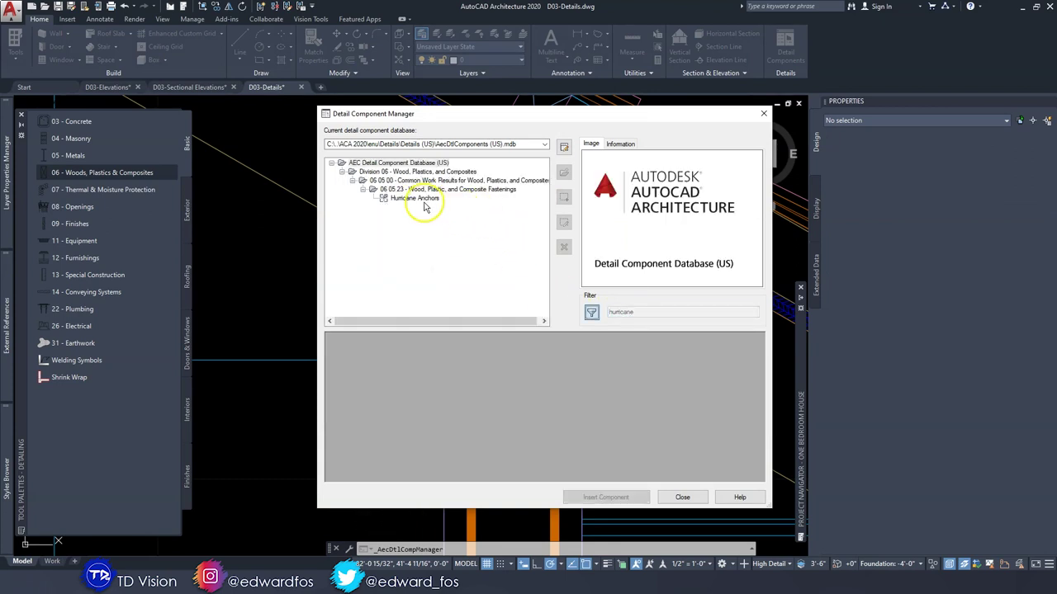
{"action": "left_click", "coordinate": [422, 200]}
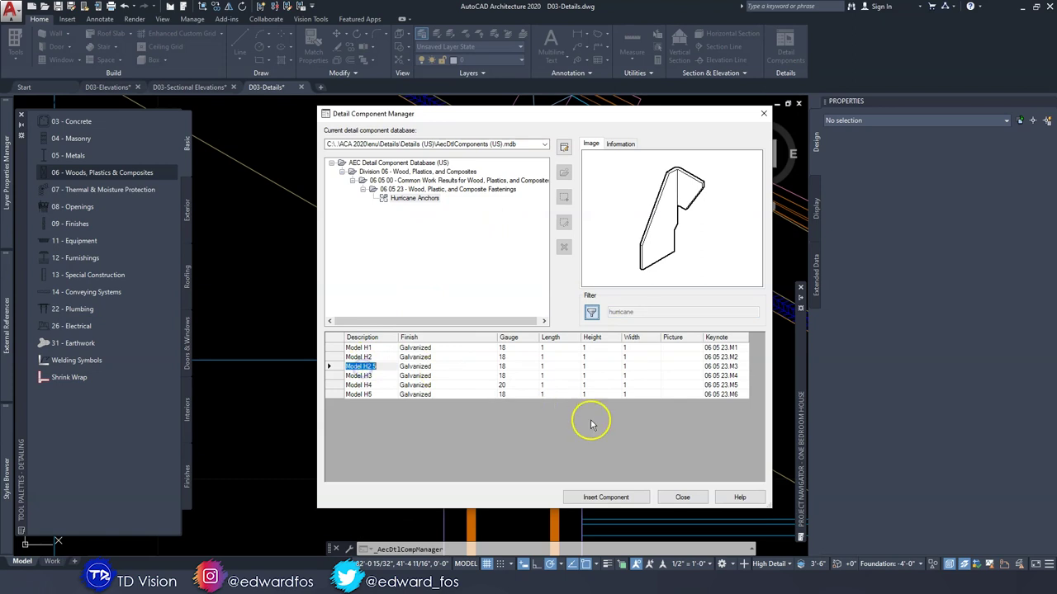
{"action": "left_click", "coordinate": [619, 499]}
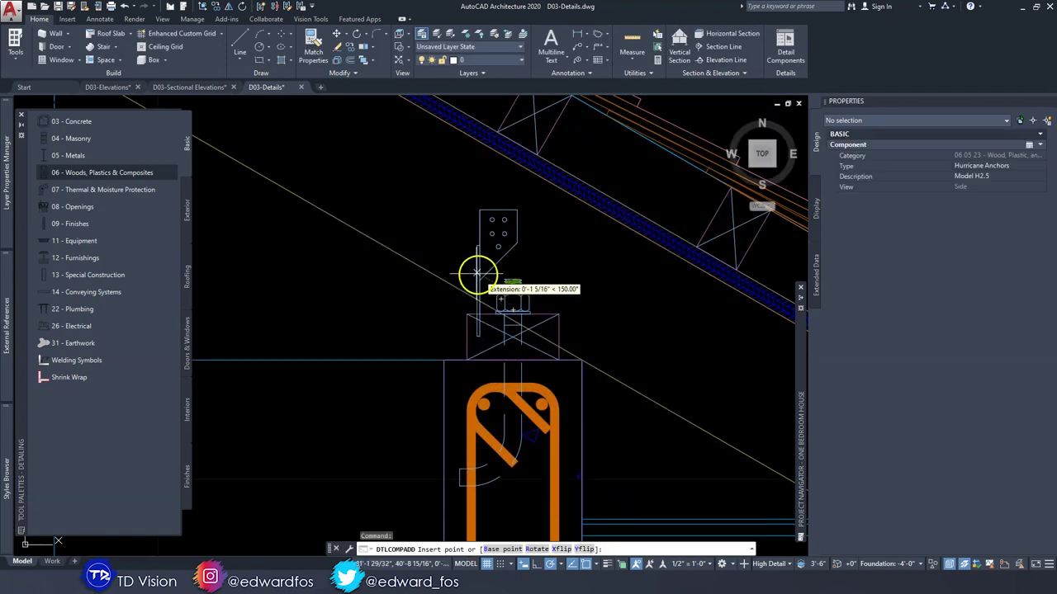
Set the hurricane anchor's base point to the lower end of its strap and place it on the wall plate's bottom inner corner.
{"action": "middle_click_drag", "start_coordinate": [412, 222], "coordinate": [424, 242]}
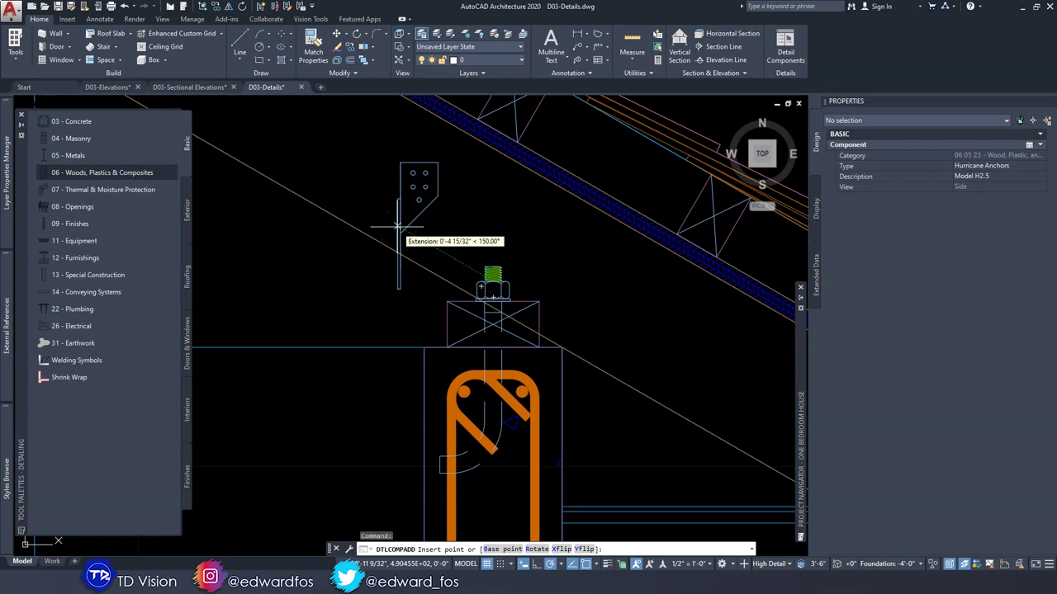
{"action": "type", "text": "b"}
{"action": "key", "text": "Return"}
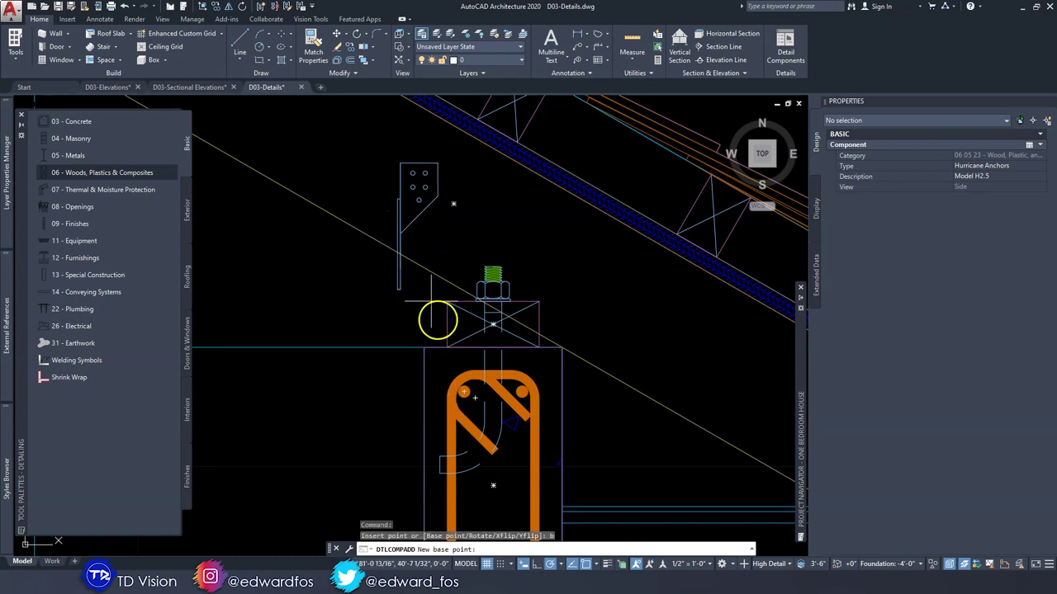
{"action": "scroll", "coordinate": [420, 283], "scroll_direction": "up", "scroll_amount": 6}
{"action": "left_click", "coordinate": [331, 308]}
{"action": "middle_click_drag", "start_coordinate": [385, 352], "coordinate": [387, 258]}
{"action": "key", "text": "Escape"}
{"action": "key", "text": "Escape"}
{"action": "key", "text": "Escape"}
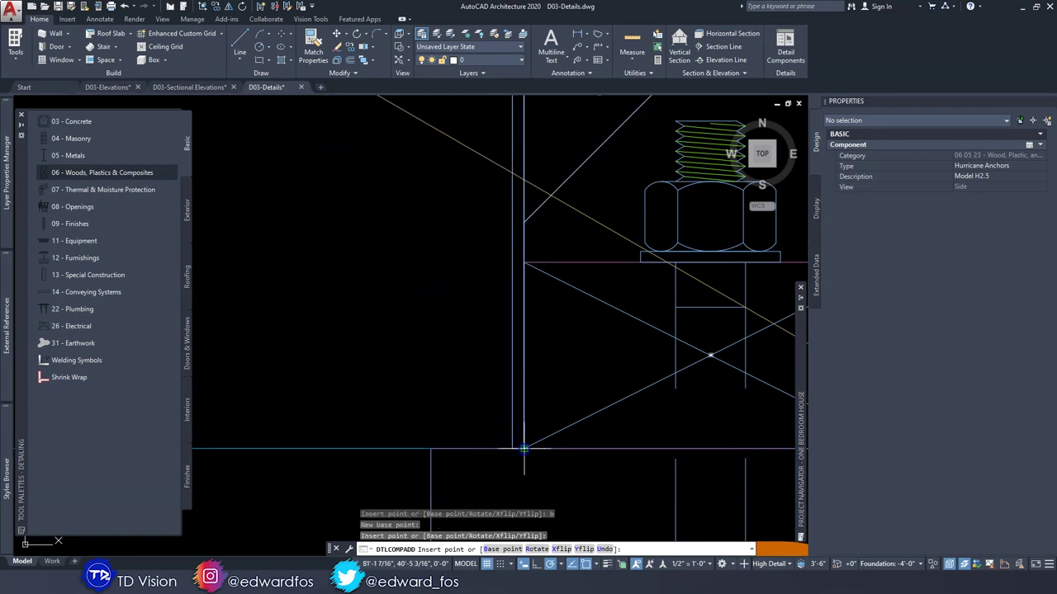
Examine how the hurricane anchor, anchor bolt and wall plate sit together on top of the belt beam.
{"action": "scroll", "coordinate": [495, 407], "scroll_direction": "down", "scroll_amount": 6}
{"action": "middle_click_drag", "start_coordinate": [505, 337], "coordinate": [512, 265]}
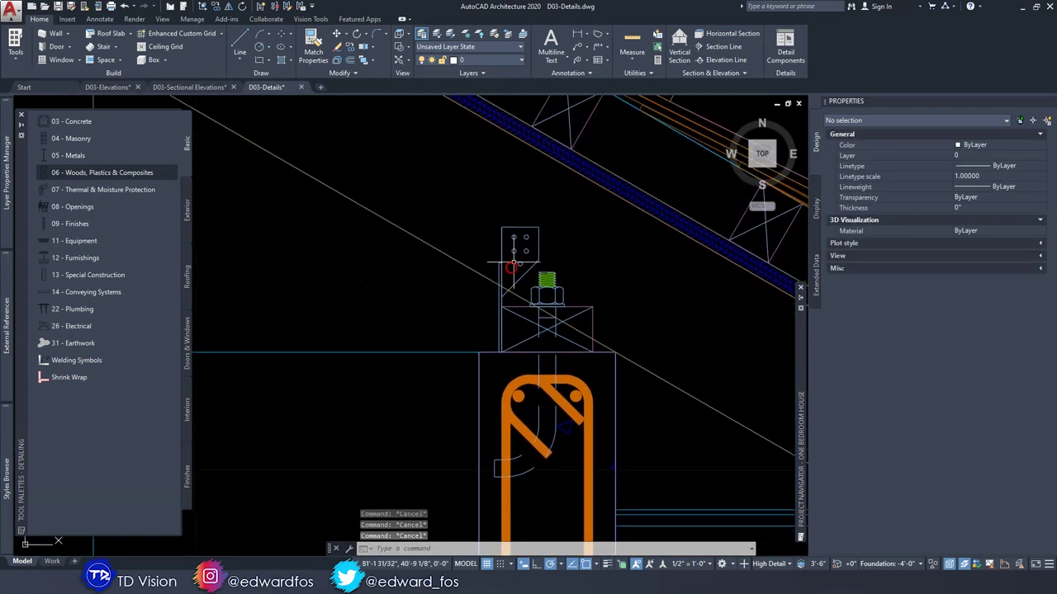
{"action": "left_click", "coordinate": [521, 246]}
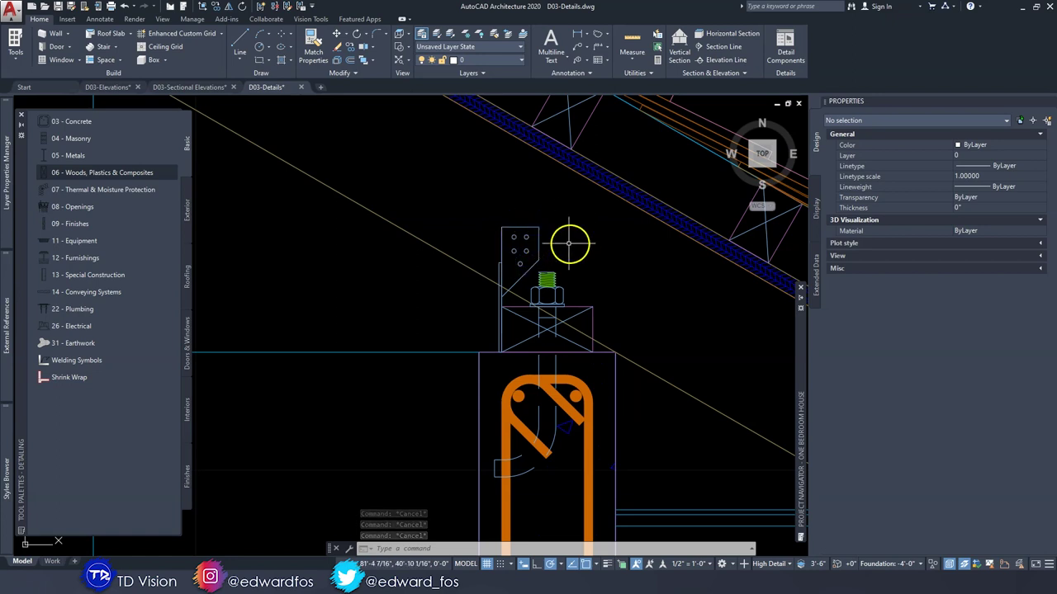
{"action": "left_click", "coordinate": [523, 329]}
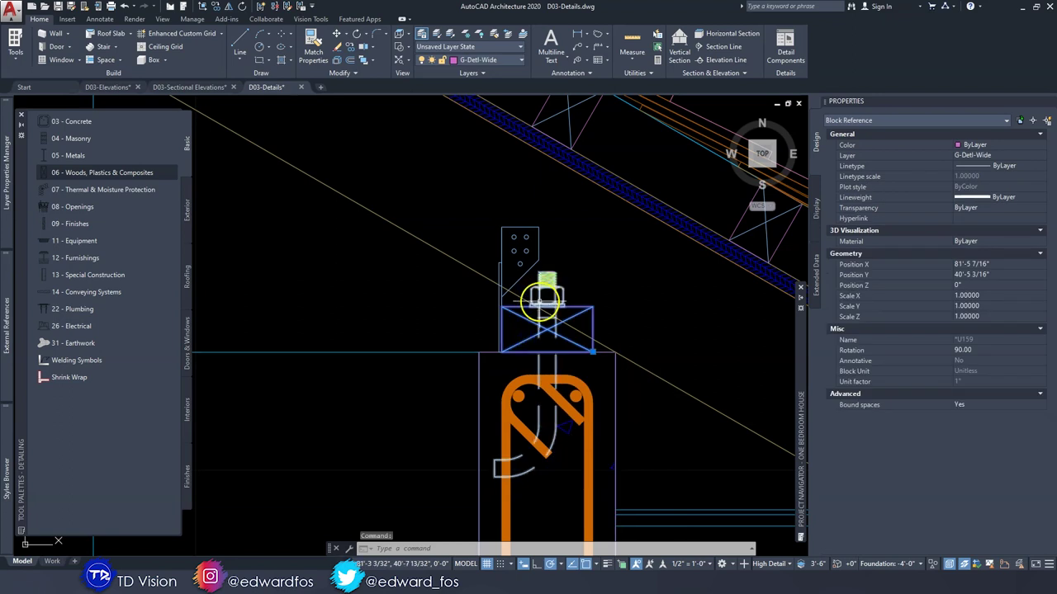
{"action": "scroll", "coordinate": [544, 293], "scroll_direction": "down", "scroll_amount": 5}
{"action": "key", "text": "Escape"}
{"action": "key", "text": "Escape"}
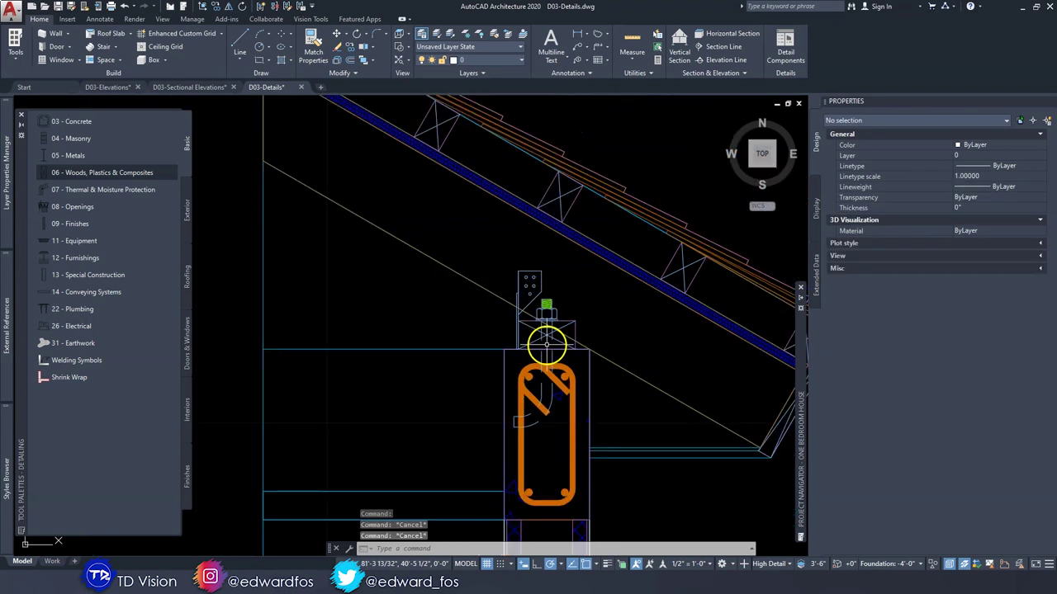
{"action": "scroll", "coordinate": [551, 359], "scroll_direction": "up", "scroll_amount": 6}
{"action": "scroll", "coordinate": [734, 295], "scroll_direction": "down", "scroll_amount": 2}
{"action": "scroll", "coordinate": [587, 293], "scroll_direction": "up", "scroll_amount": 4}
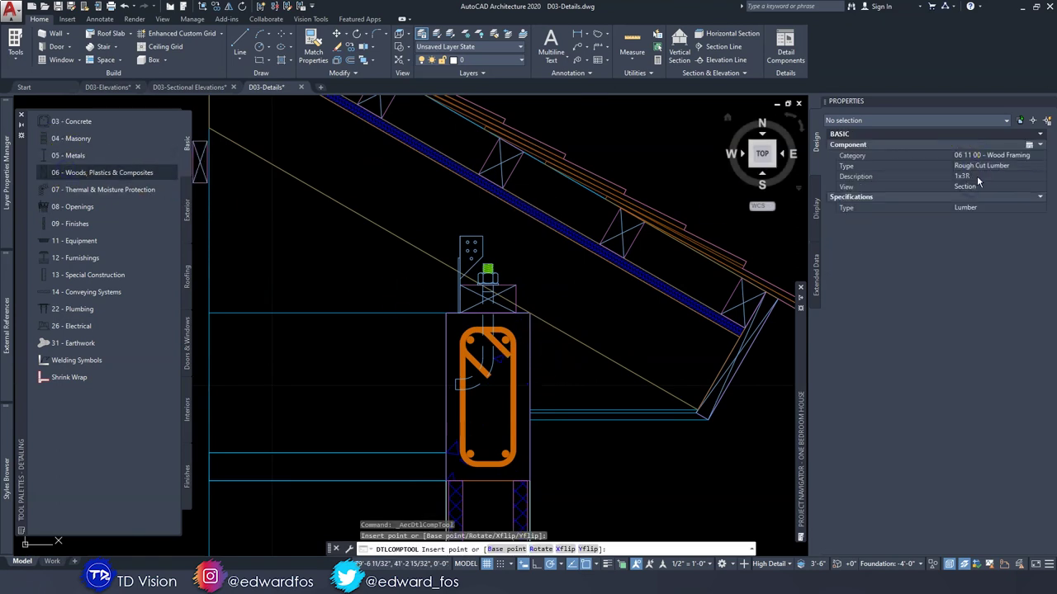
Set the Rough Cut Lumber component to 1x12R and place it upright against the belt beam's outer face.
{"action": "left_click", "coordinate": [975, 177]}
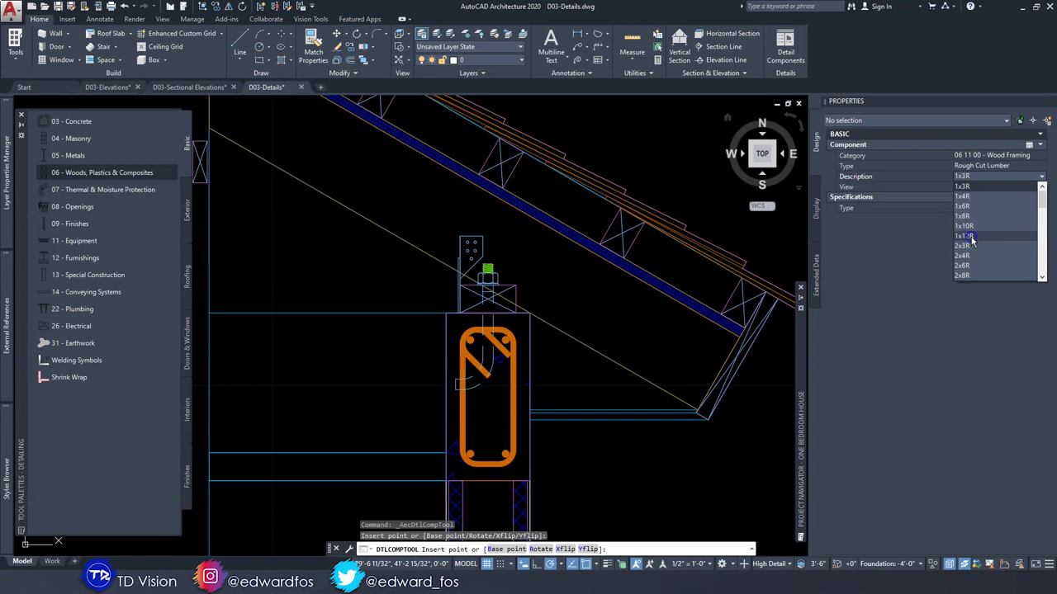
{"action": "left_click", "coordinate": [964, 236]}
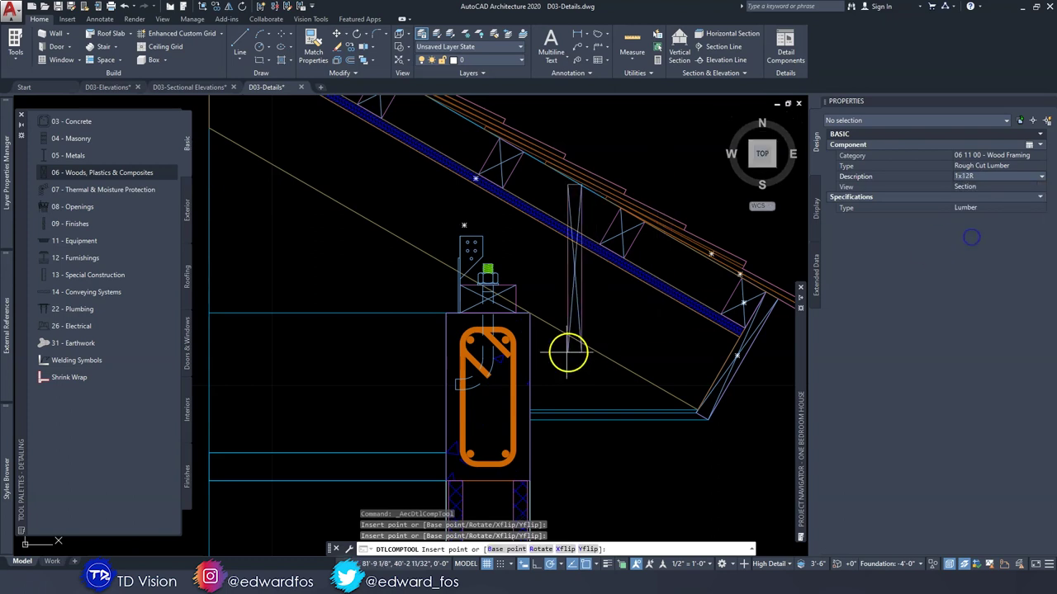
{"action": "left_click", "coordinate": [530, 397]}
{"action": "key", "text": "Escape"}
{"action": "key", "text": "Escape"}
{"action": "key", "text": "Escape"}
Move the 1x12R board straight up with Ortho on so its top meets the underside of the sloping roof boarding.
{"action": "left_click", "coordinate": [557, 291]}
{"action": "left_click", "coordinate": [539, 267]}
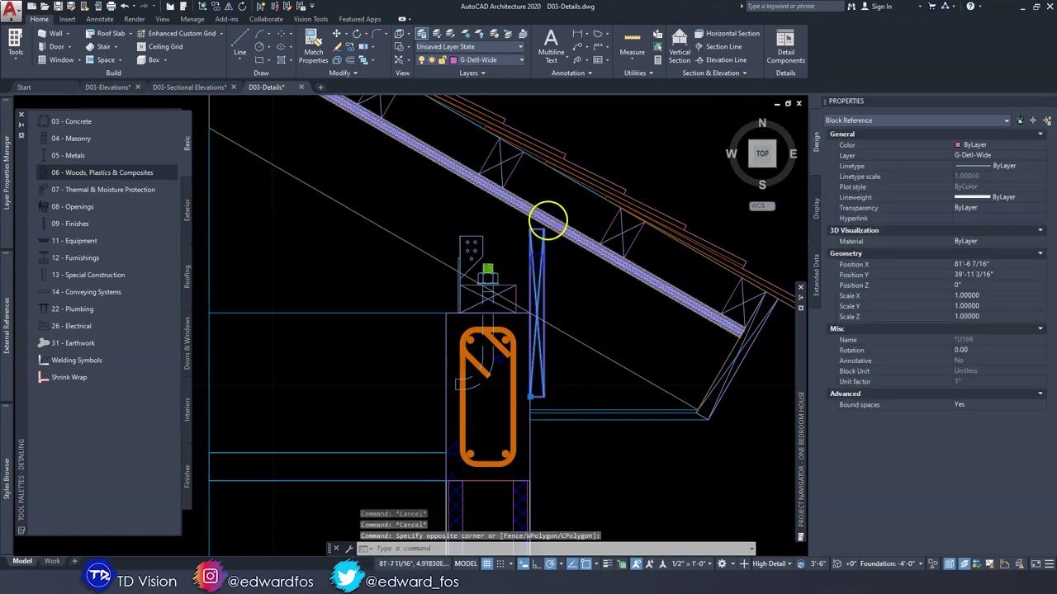
{"action": "scroll", "coordinate": [547, 219], "scroll_direction": "up", "scroll_amount": 5}
{"action": "type", "text": "m"}
{"action": "key", "text": "space"}
{"action": "key", "text": "F8"}
{"action": "left_click", "coordinate": [574, 446]}
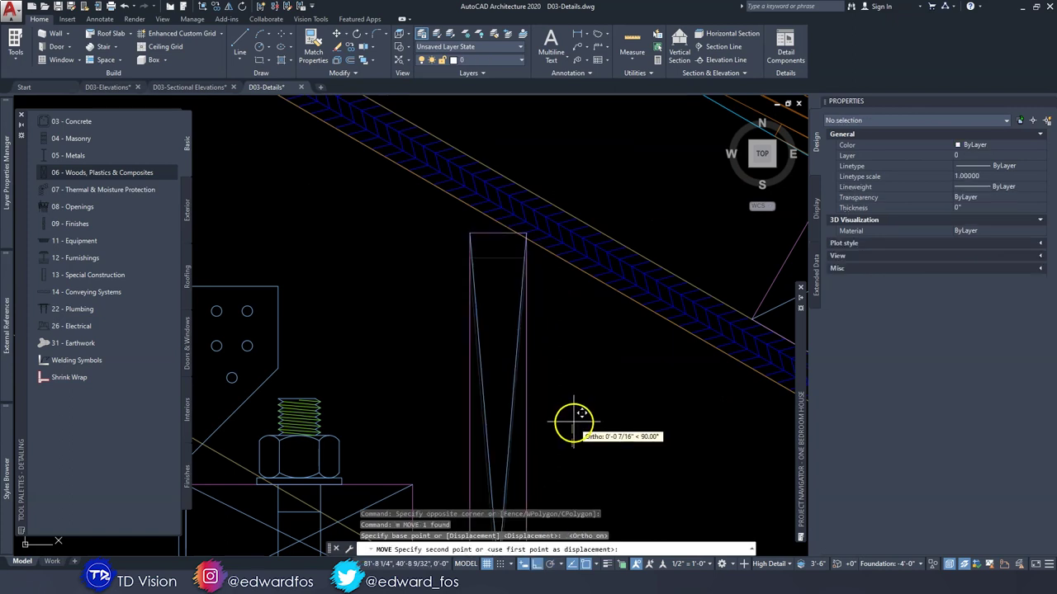
{"action": "left_click", "coordinate": [570, 412]}
{"action": "key", "text": "Escape"}
{"action": "key", "text": "Escape"}
{"action": "key", "text": "Escape"}
{"action": "scroll", "coordinate": [570, 396], "scroll_direction": "down", "scroll_amount": 5}
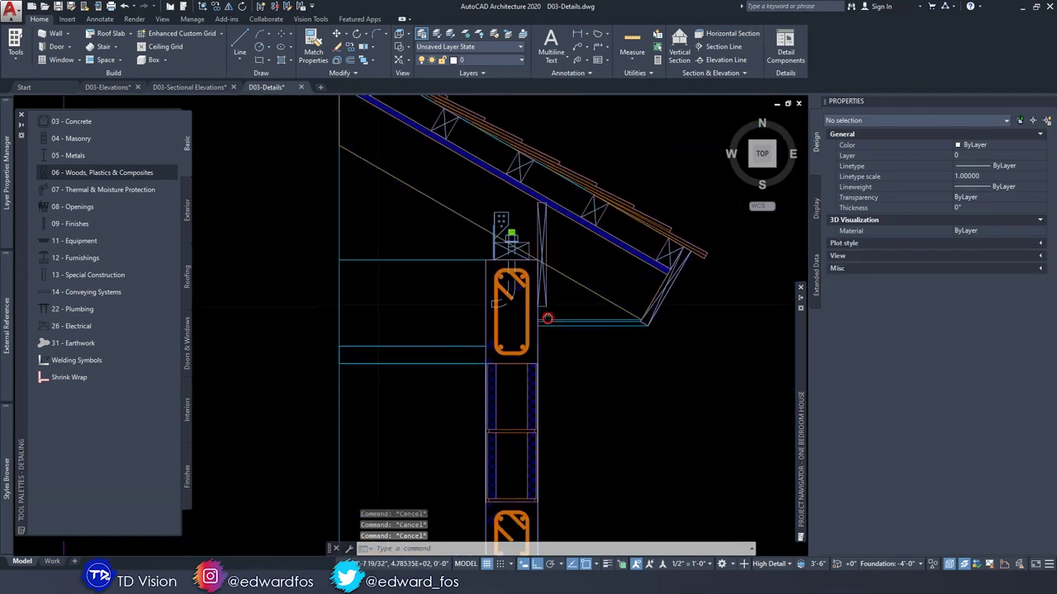
Start a wood detail component, set its category to 06 16 00 - Sheathing, and open its type for editing.
{"action": "mouse_move", "coordinate": [522, 324]}
{"action": "middle_mouse_down"}
{"action": "mouse_move", "coordinate": [506, 345]}
{"action": "mouse_move", "coordinate": [509, 321]}
{"action": "mouse_move", "coordinate": [548, 293]}
{"action": "mouse_move", "coordinate": [573, 170]}
{"action": "mouse_move", "coordinate": [578, 318]}
{"action": "middle_mouse_up"}
{"action": "scroll", "coordinate": [528, 350], "scroll_direction": "up", "scroll_amount": 1}
{"action": "middle_click_drag", "start_coordinate": [528, 351], "coordinate": [586, 341]}
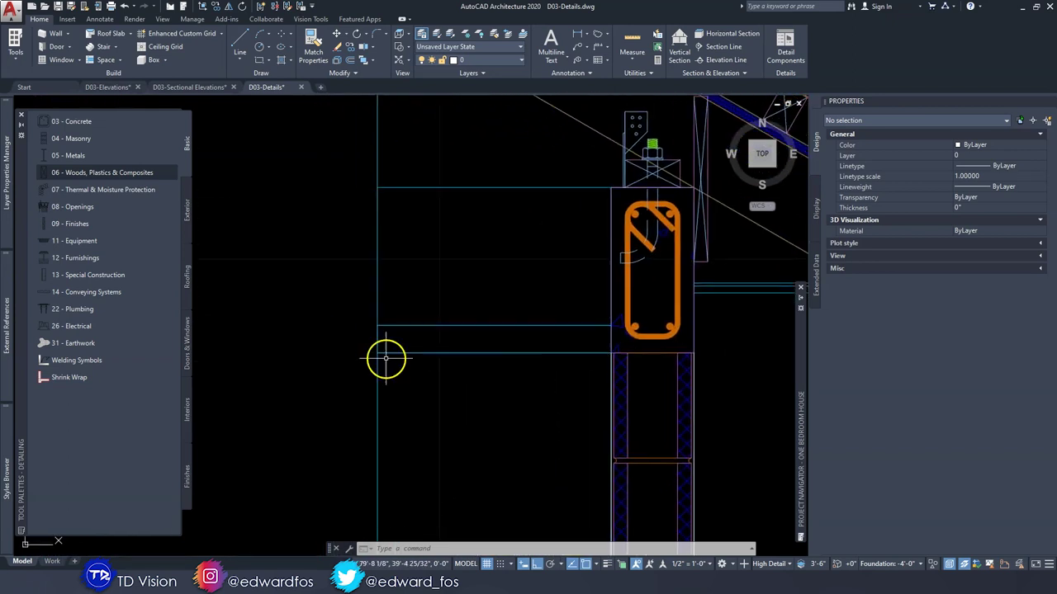
{"action": "scroll", "coordinate": [568, 294], "scroll_direction": "down", "scroll_amount": 1}
{"action": "middle_click_drag", "start_coordinate": [570, 292], "coordinate": [537, 339]}
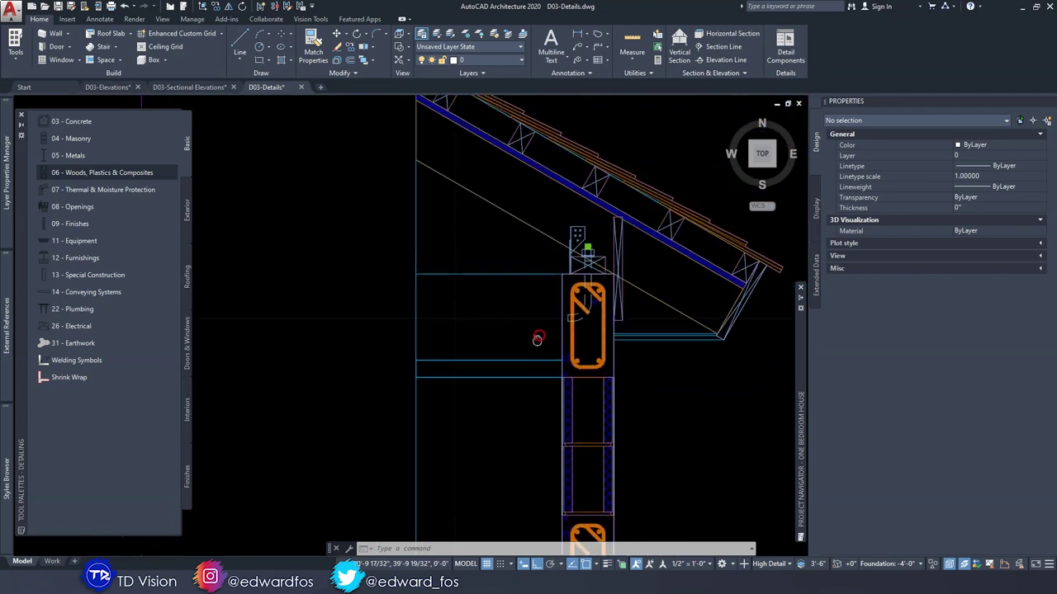
{"action": "scroll", "coordinate": [538, 339], "scroll_direction": "up", "scroll_amount": 2}
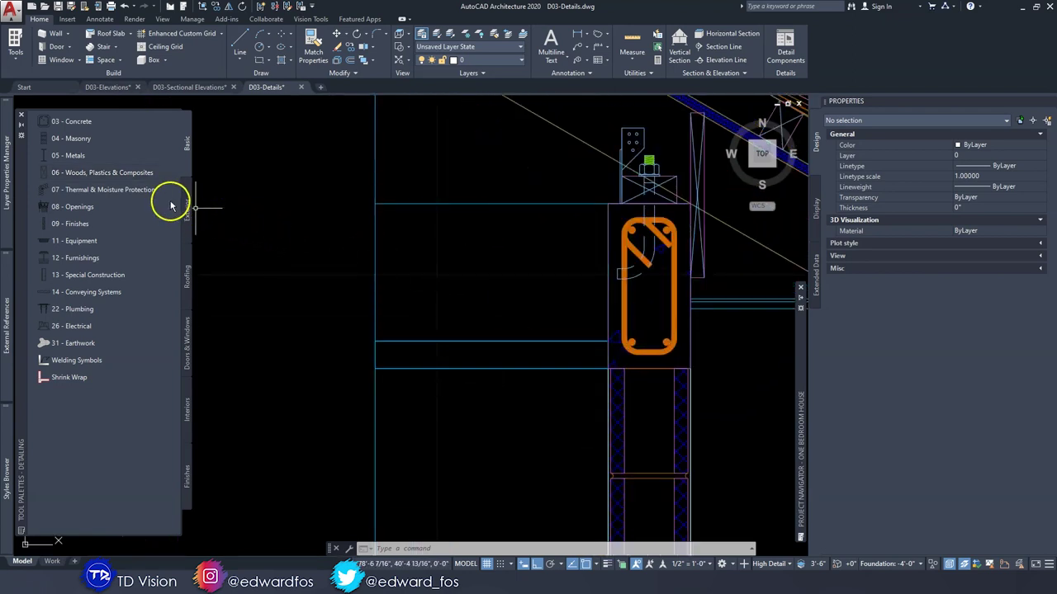
{"action": "left_click", "coordinate": [156, 173]}
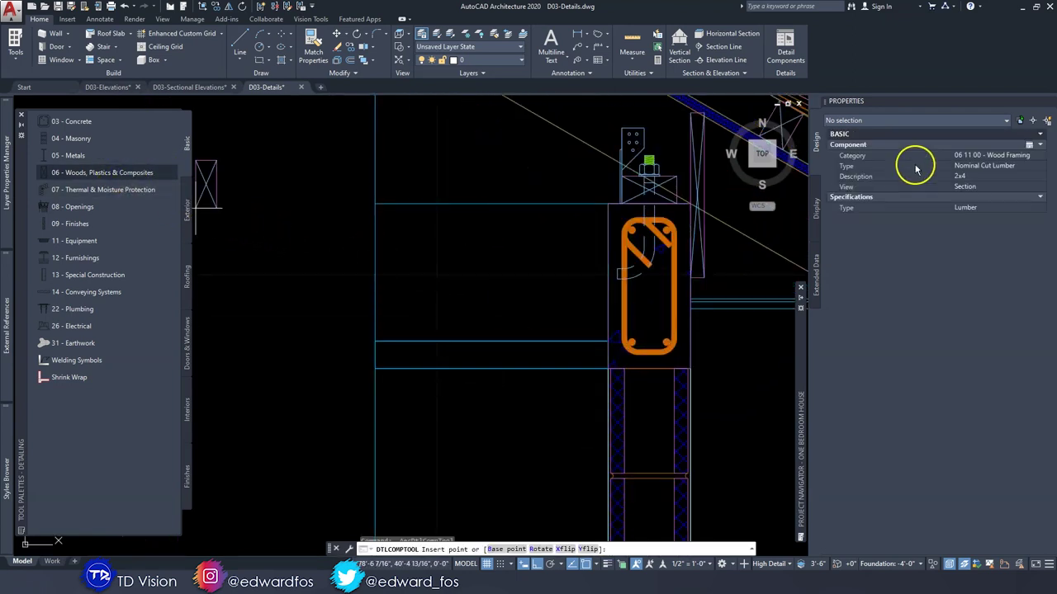
{"action": "left_click", "coordinate": [991, 156]}
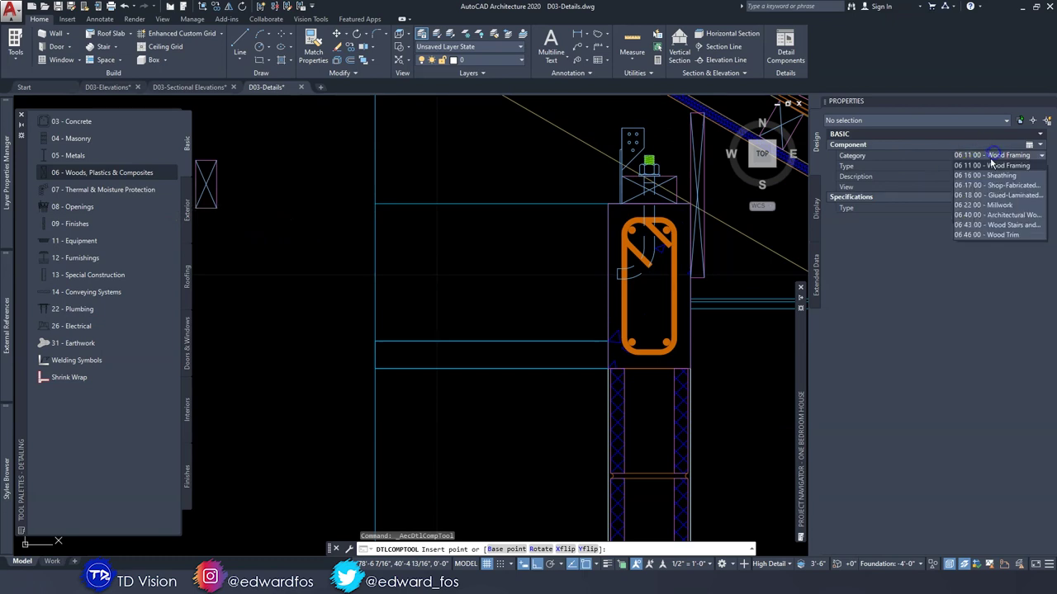
{"action": "left_click", "coordinate": [990, 176]}
{"action": "left_click", "coordinate": [991, 166]}
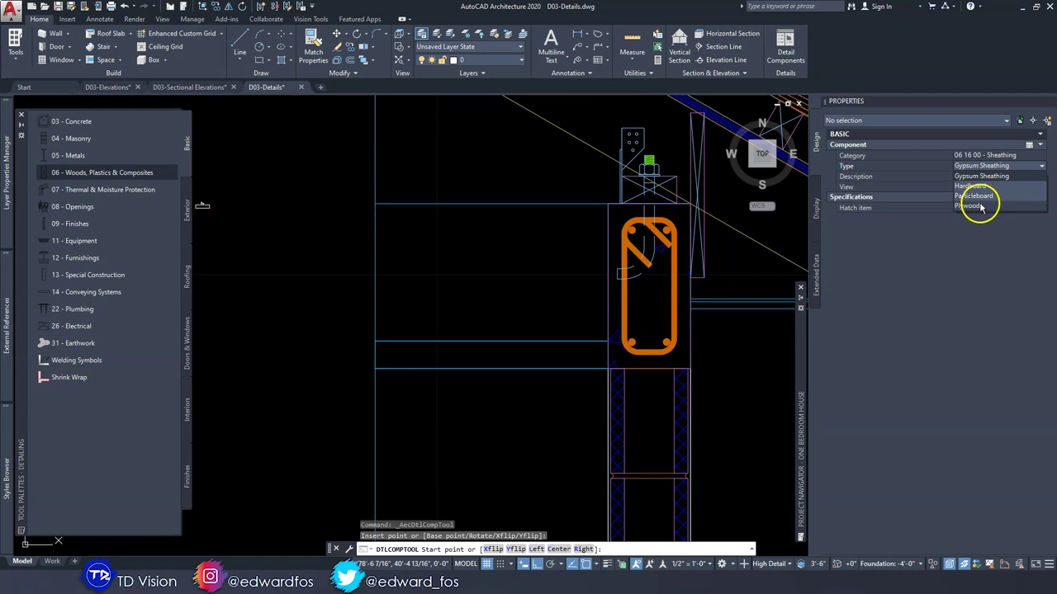
Place a 3/8" Plywood sheathing component along the ceiling's lower line, from its free end to the wall face.
{"action": "left_click", "coordinate": [962, 205]}
{"action": "left_click", "coordinate": [980, 180]}
{"action": "left_click", "coordinate": [964, 197]}
{"action": "scroll", "coordinate": [439, 335], "scroll_direction": "up", "scroll_amount": 4}
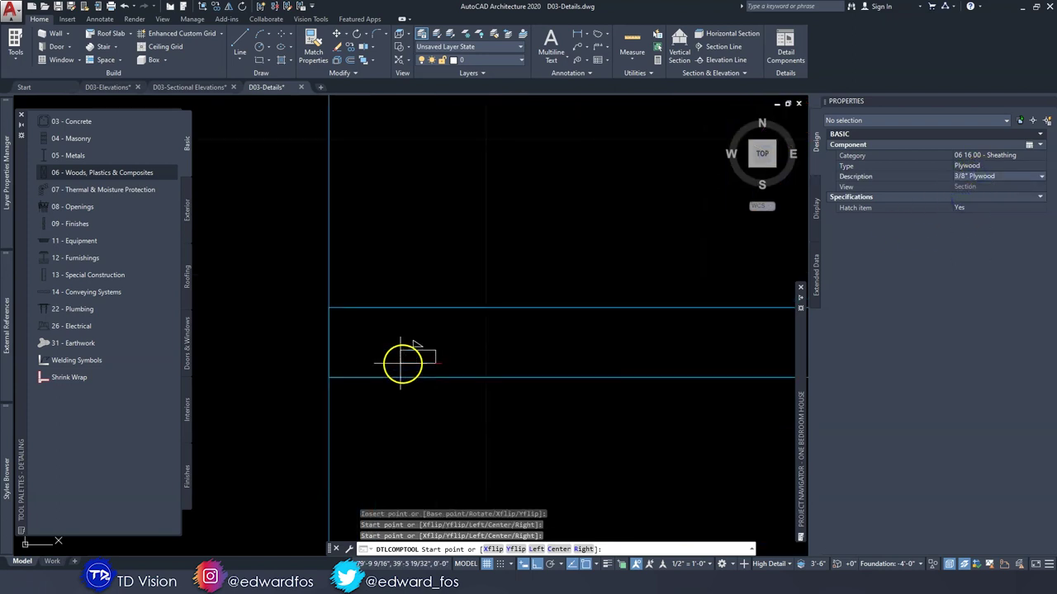
{"action": "left_click", "coordinate": [329, 377]}
{"action": "middle_click_drag", "start_coordinate": [575, 389], "coordinate": [212, 357]}
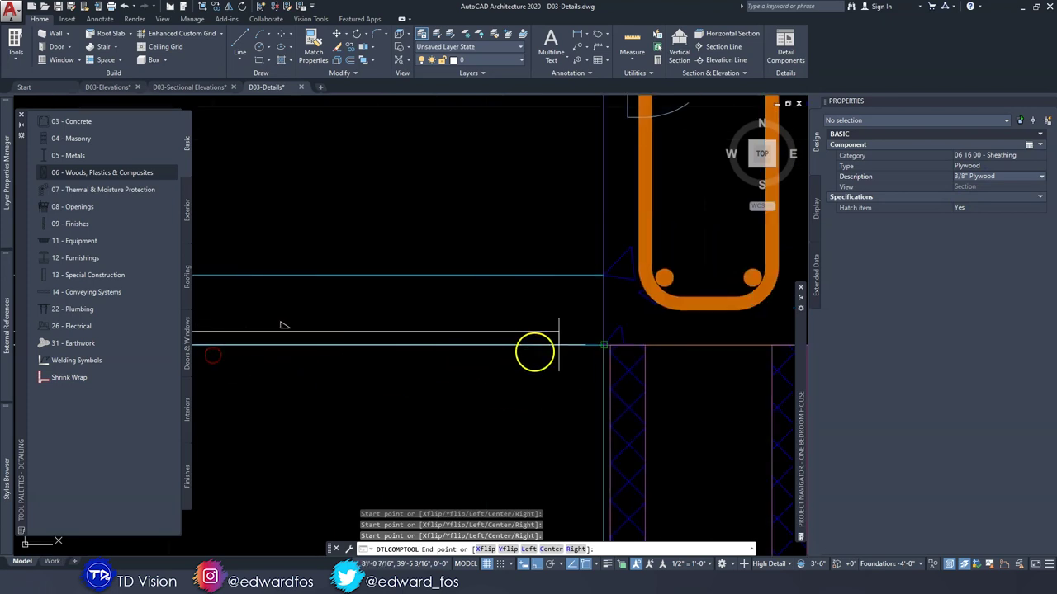
{"action": "left_click", "coordinate": [604, 345]}
{"action": "key", "text": "Escape"}
{"action": "scroll", "coordinate": [578, 335], "scroll_direction": "down", "scroll_amount": 3}
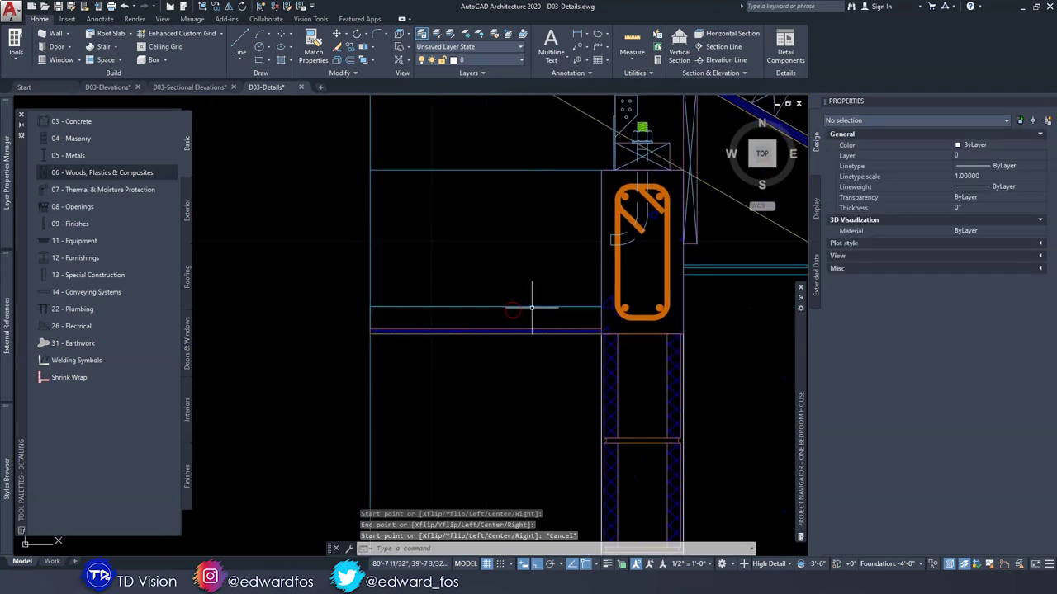
Start a wood component in the 06 22 00 - Millwork category with description 1x2 and the Elevation view.
{"action": "scroll", "coordinate": [535, 305], "scroll_direction": "up", "scroll_amount": 2}
{"action": "middle_click_drag", "start_coordinate": [532, 307], "coordinate": [537, 322]}
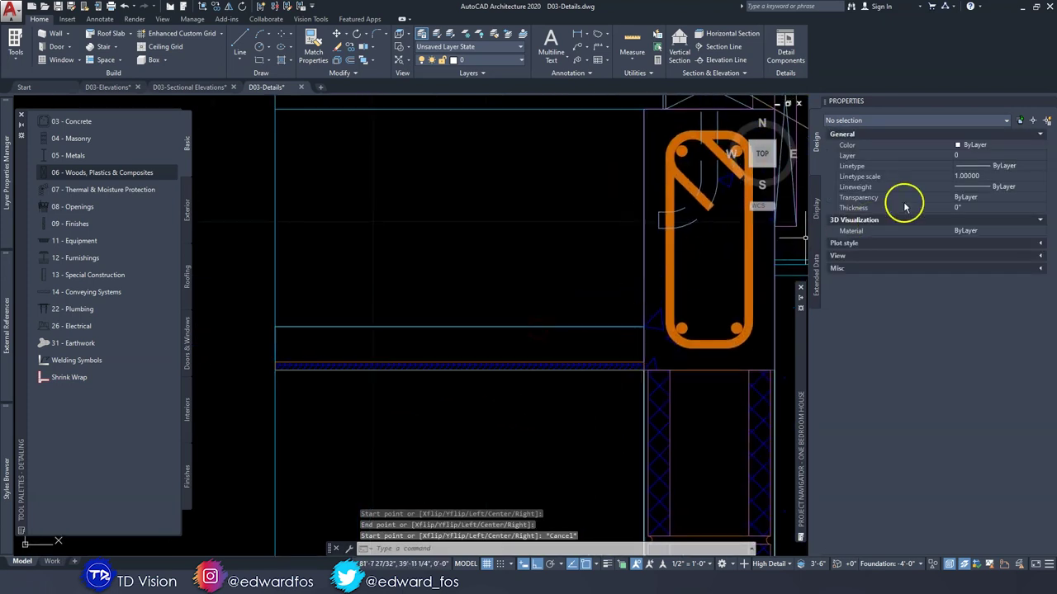
{"action": "left_click", "coordinate": [104, 174]}
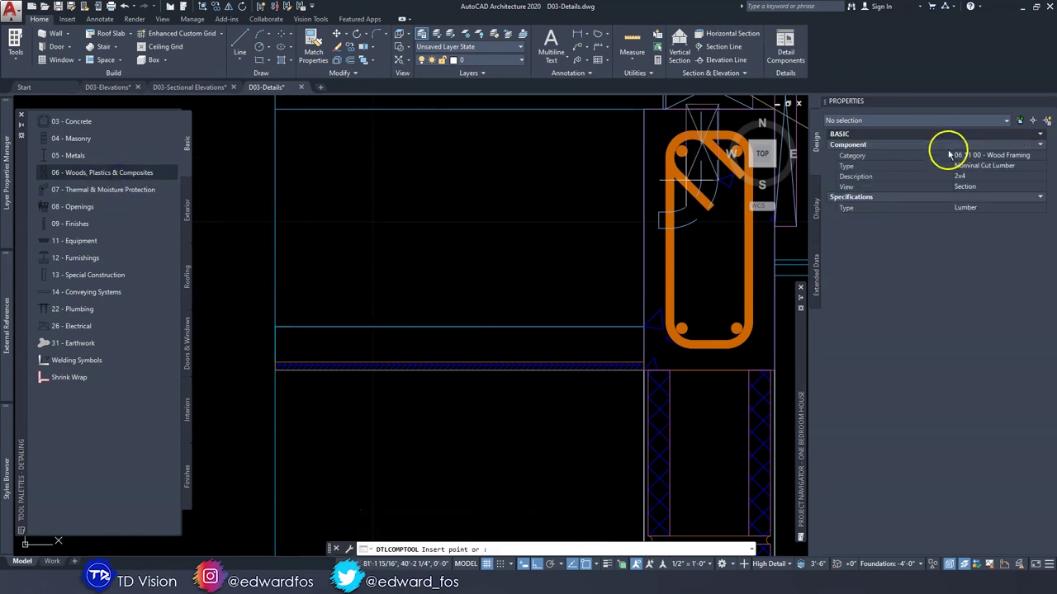
{"action": "left_click", "coordinate": [986, 156]}
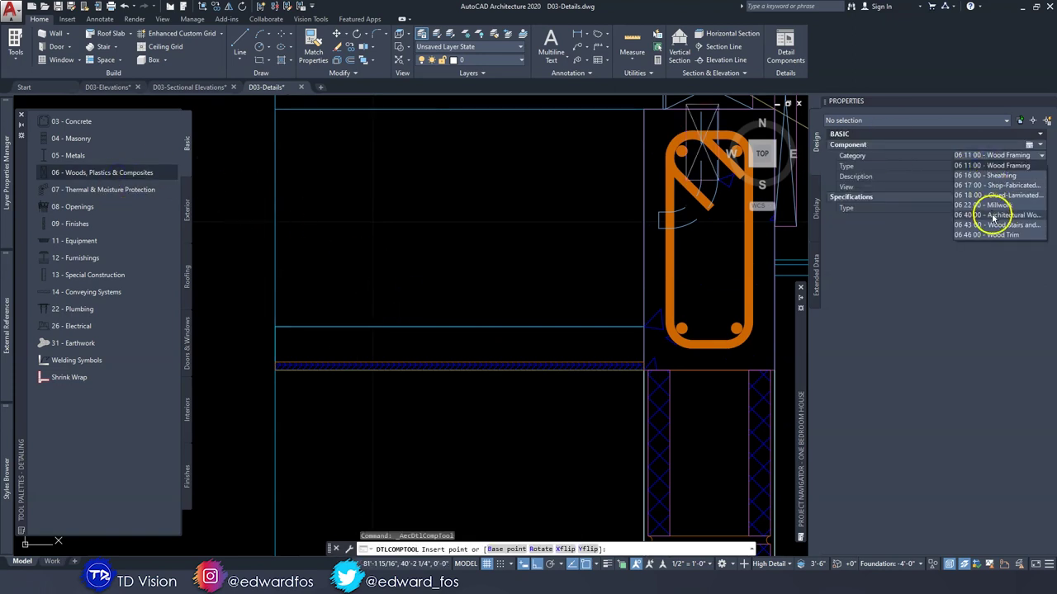
{"action": "left_click", "coordinate": [992, 204]}
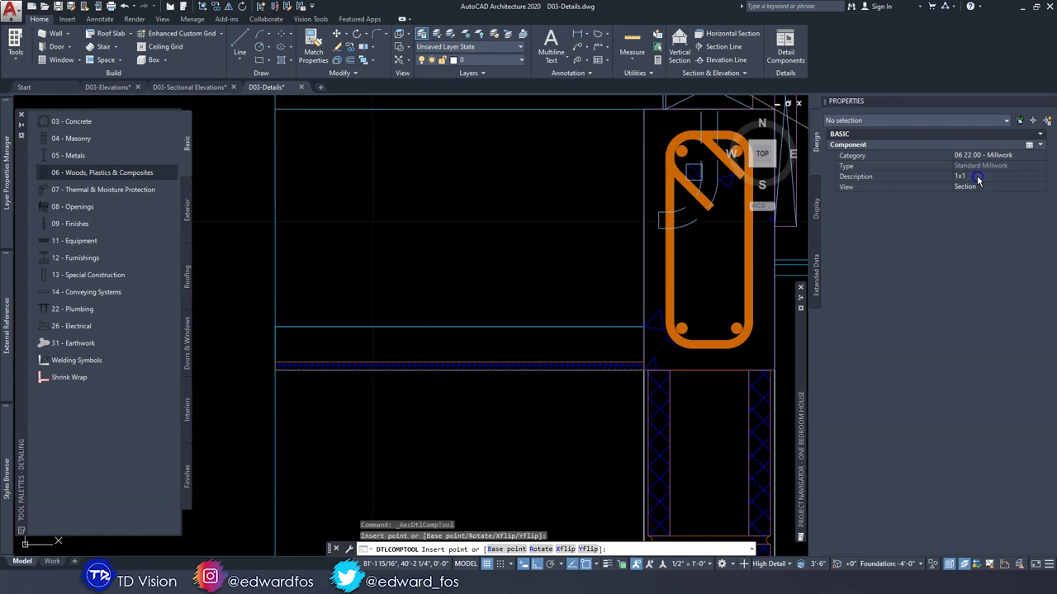
{"action": "left_click", "coordinate": [977, 176]}
{"action": "left_click", "coordinate": [975, 196]}
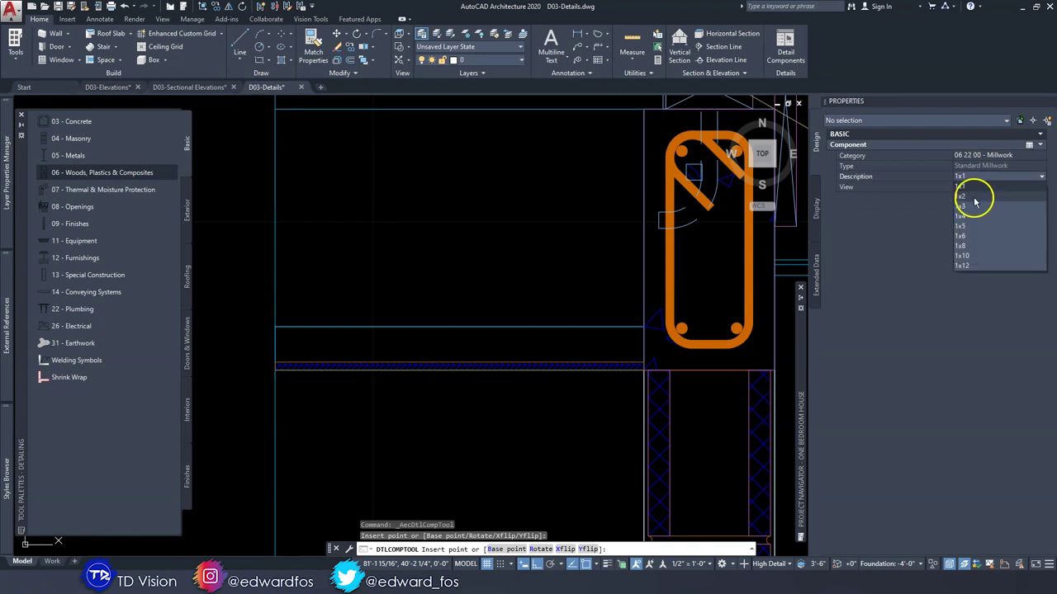
{"action": "left_click", "coordinate": [1023, 185]}
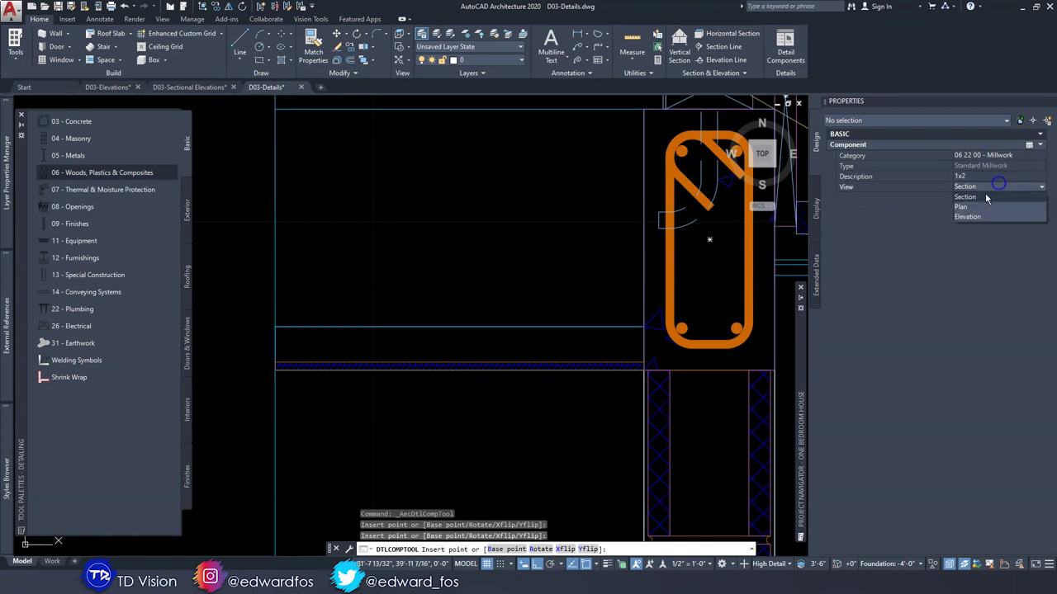
{"action": "left_click", "coordinate": [980, 215]}
Draw the 1x2 millwork along the top of the plywood sheathing, from its free end to the wall face.
{"action": "middle_click_drag", "start_coordinate": [474, 321], "coordinate": [495, 309]}
{"action": "left_click", "coordinate": [340, 352]}
{"action": "scroll", "coordinate": [340, 352], "scroll_direction": "up", "scroll_amount": 4}
{"action": "left_click", "coordinate": [226, 351]}
{"action": "scroll", "coordinate": [700, 282], "scroll_direction": "down", "scroll_amount": 2}
{"action": "scroll", "coordinate": [701, 282], "scroll_direction": "down", "scroll_amount": 1}
{"action": "middle_click_drag", "start_coordinate": [701, 282], "coordinate": [509, 288]}
{"action": "scroll", "coordinate": [720, 294], "scroll_direction": "up", "scroll_amount": 2}
{"action": "left_click", "coordinate": [642, 338]}
{"action": "key", "text": "Escape"}
{"action": "key", "text": "Escape"}
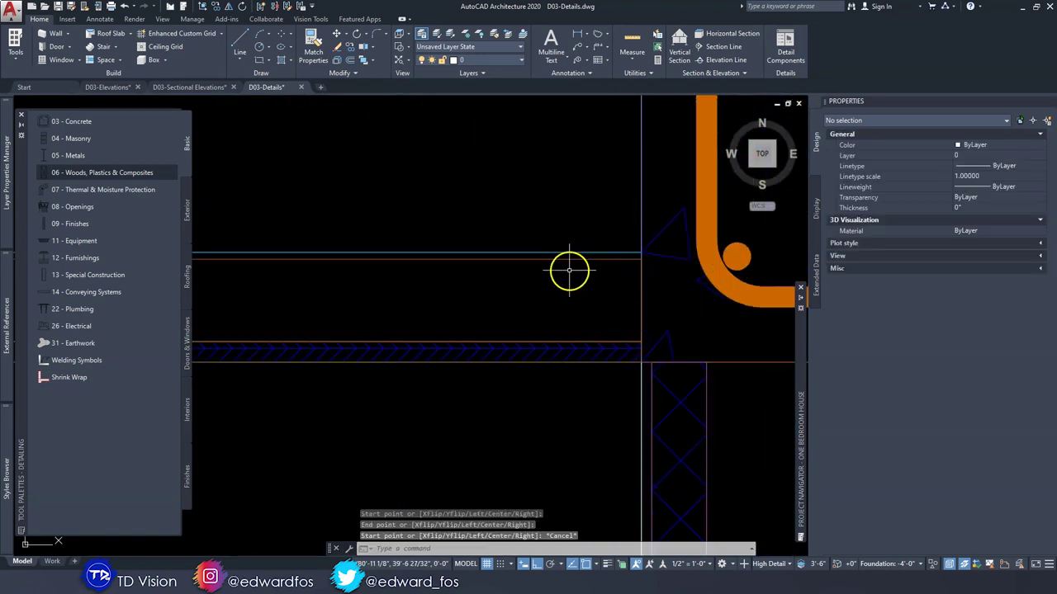
Freeze the G-Elev layer by picking the vertical elevation line below the roof.
{"action": "scroll", "coordinate": [568, 271], "scroll_direction": "down", "scroll_amount": 3}
{"action": "scroll", "coordinate": [458, 267], "scroll_direction": "up", "scroll_amount": 2}
{"action": "scroll", "coordinate": [545, 271], "scroll_direction": "down", "scroll_amount": 2}
{"action": "mouse_move", "coordinate": [553, 270]}
{"action": "middle_mouse_down"}
{"action": "mouse_move", "coordinate": [443, 269]}
{"action": "mouse_move", "coordinate": [437, 284]}
{"action": "middle_mouse_up"}
{"action": "scroll", "coordinate": [437, 285], "scroll_direction": "down", "scroll_amount": 4}
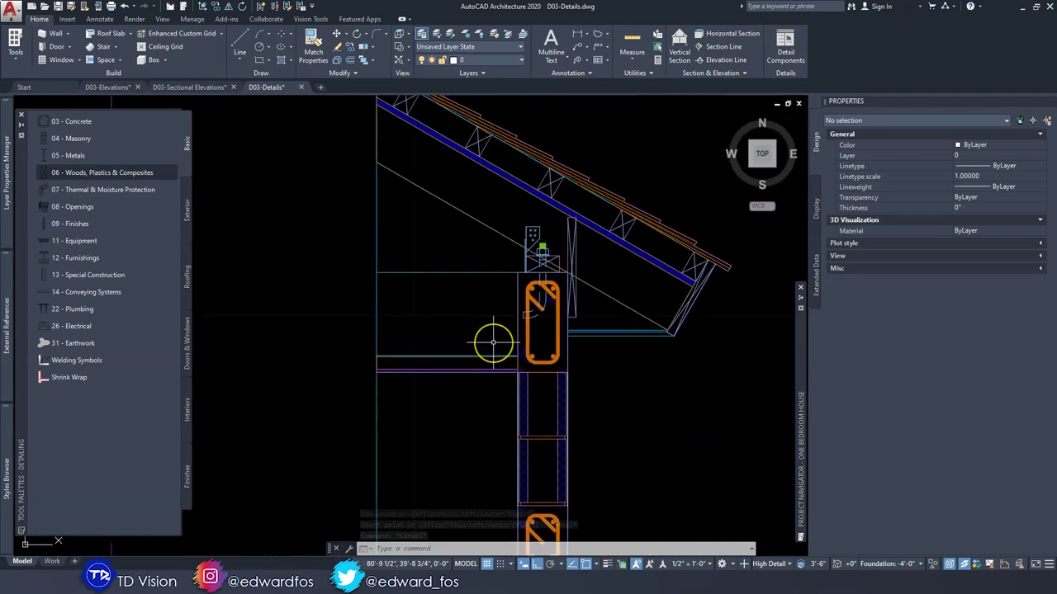
{"action": "key", "text": "Escape"}
{"action": "key", "text": "Escape"}
{"action": "key", "text": "Escape"}
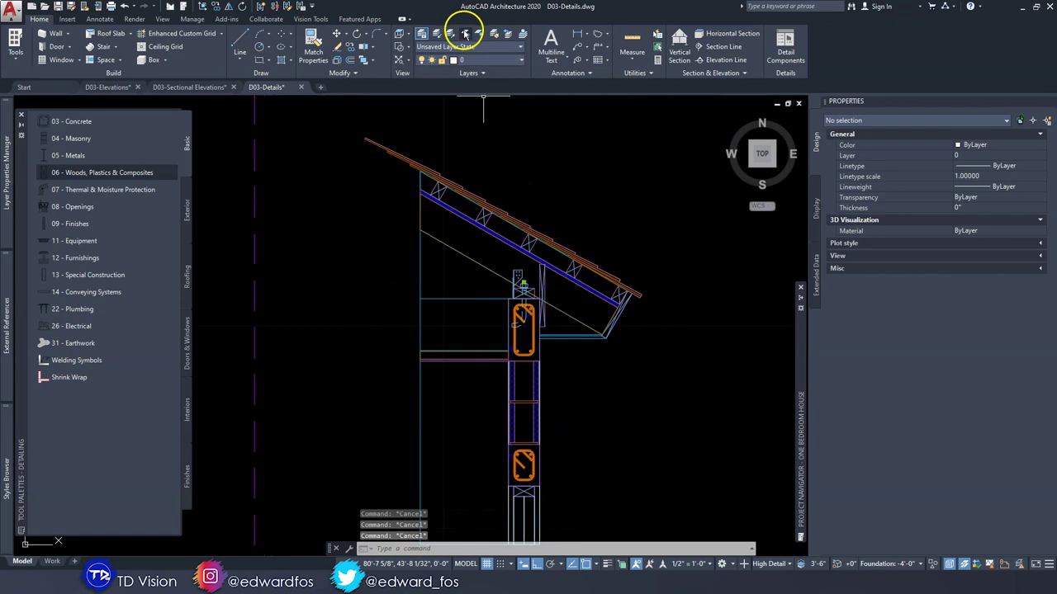
{"action": "left_click", "coordinate": [467, 36]}
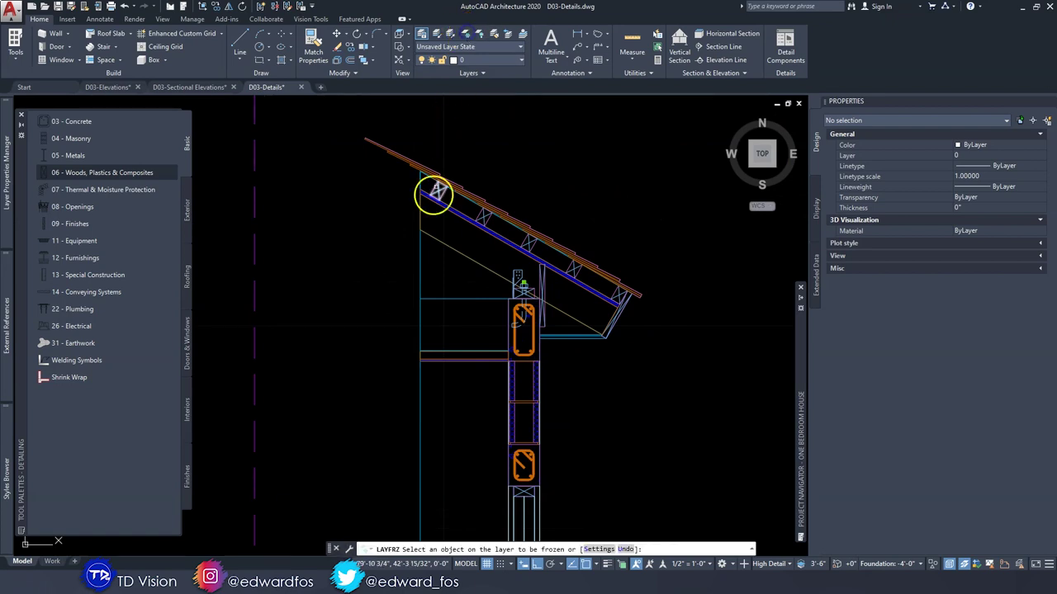
{"action": "left_click", "coordinate": [420, 273]}
{"action": "key", "text": "Escape"}
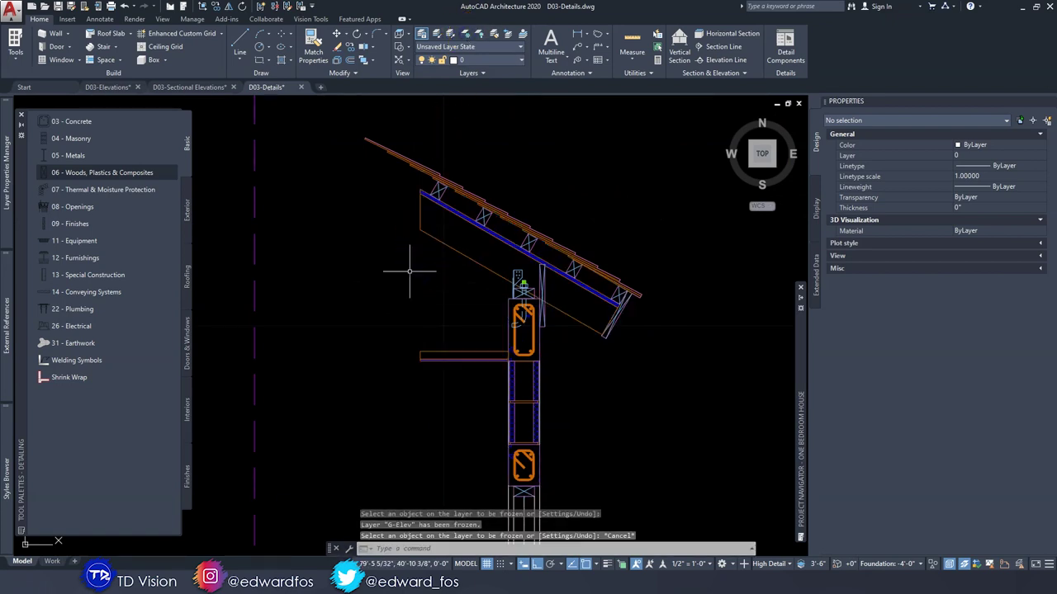
Switch the tool palettes from the Detailing set to the Document set.
{"action": "scroll", "coordinate": [446, 276], "scroll_direction": "down", "scroll_amount": 3}
{"action": "scroll", "coordinate": [470, 275], "scroll_direction": "up", "scroll_amount": 3}
{"action": "middle_click_drag", "start_coordinate": [495, 280], "coordinate": [519, 326]}
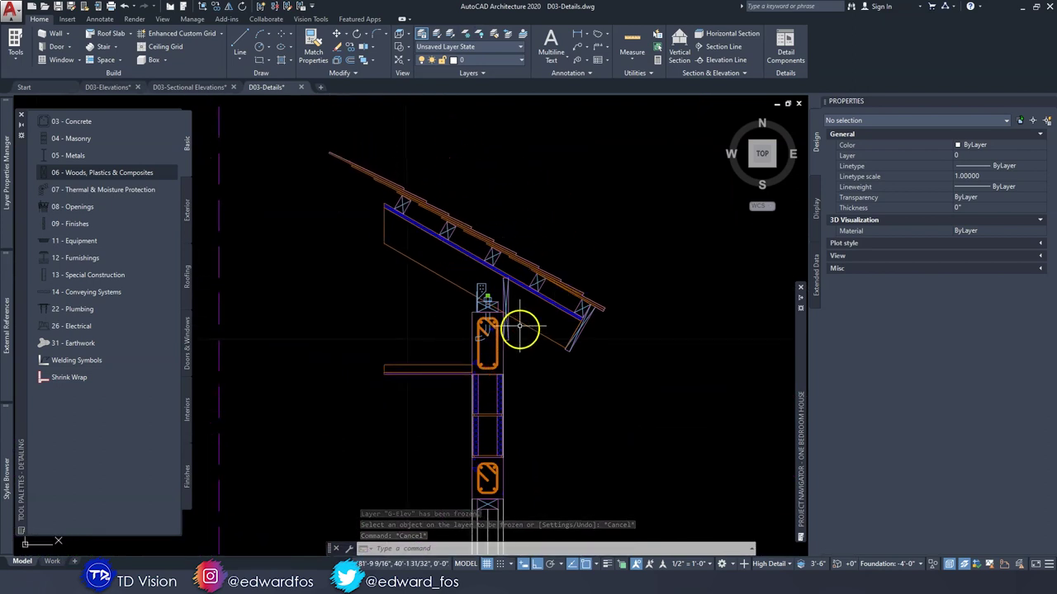
{"action": "middle_click_drag", "start_coordinate": [447, 324], "coordinate": [482, 336]}
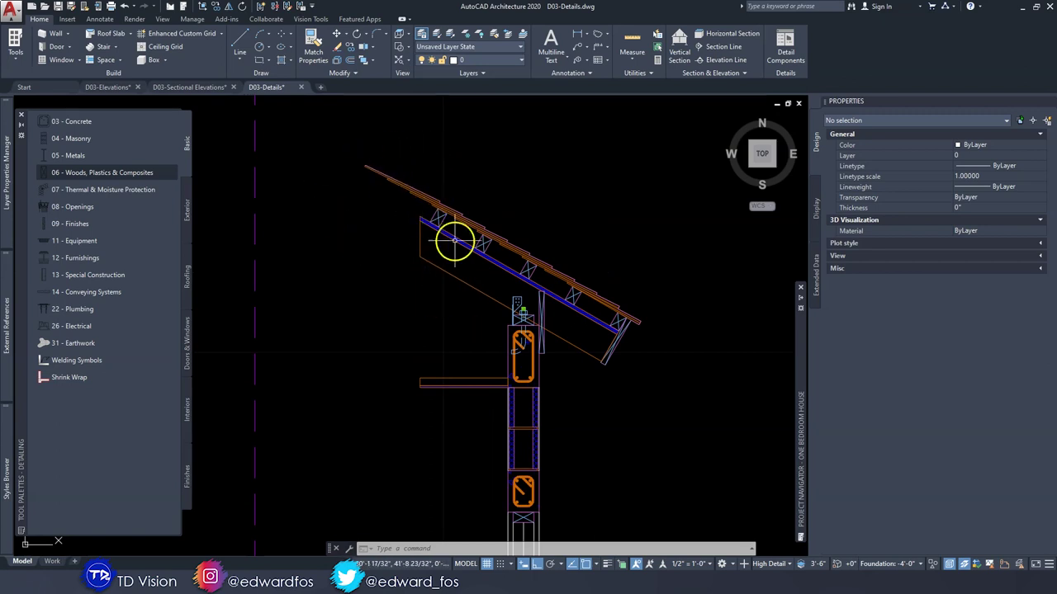
{"action": "middle_click_drag", "start_coordinate": [466, 410], "coordinate": [468, 389]}
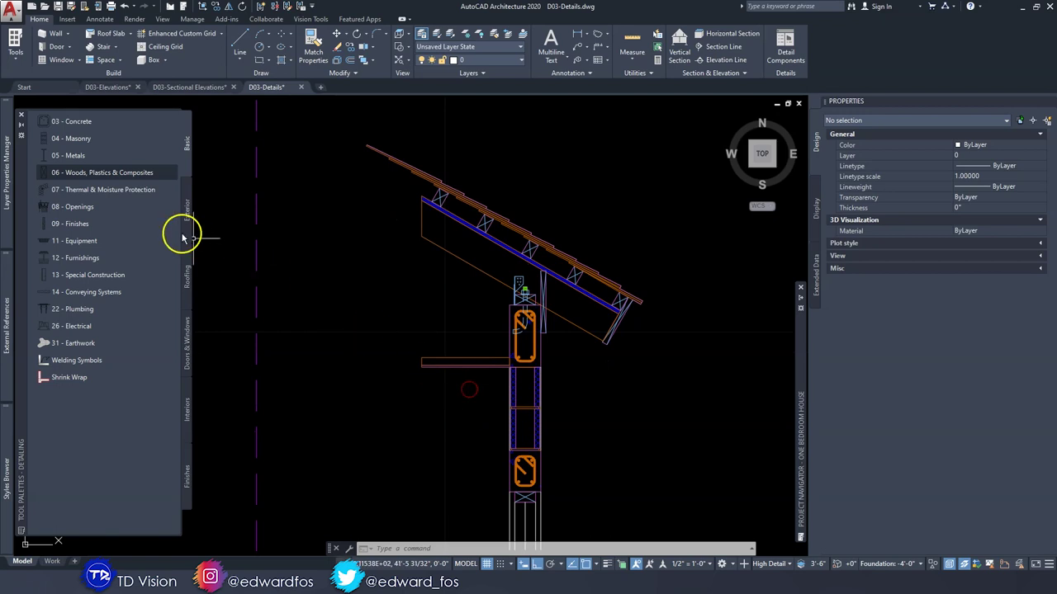
{"action": "key", "text": "Escape"}
{"action": "key", "text": "Escape"}
{"action": "key", "text": "Escape"}
{"action": "left_click", "coordinate": [22, 137]}
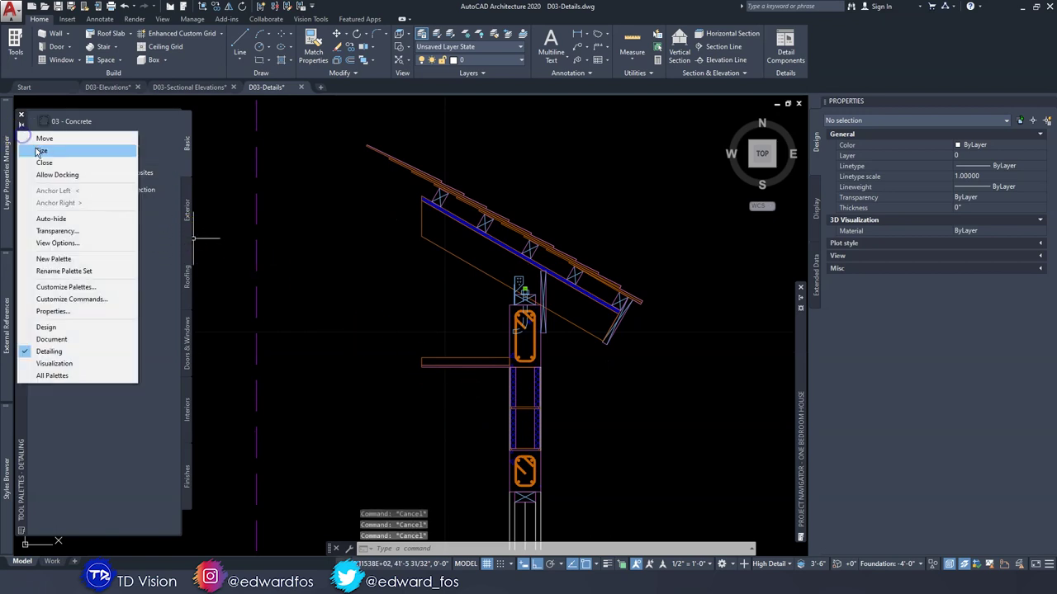
{"action": "left_click", "coordinate": [58, 340]}
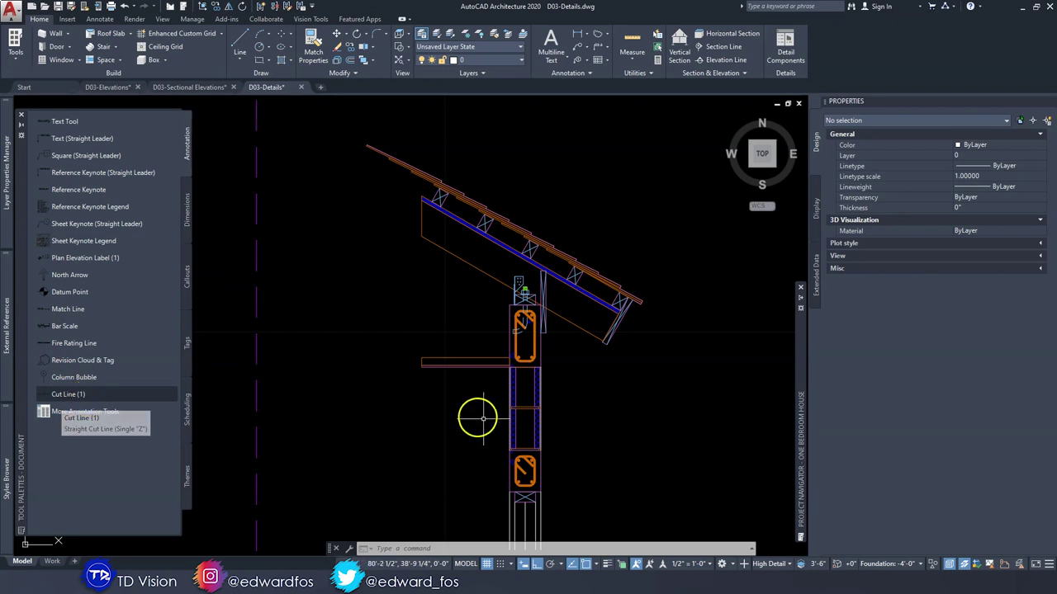
Set the annotation scale to 3/4" = 1'-0" to match the eave detail's title.
{"action": "middle_click_drag", "start_coordinate": [494, 415], "coordinate": [501, 207]}
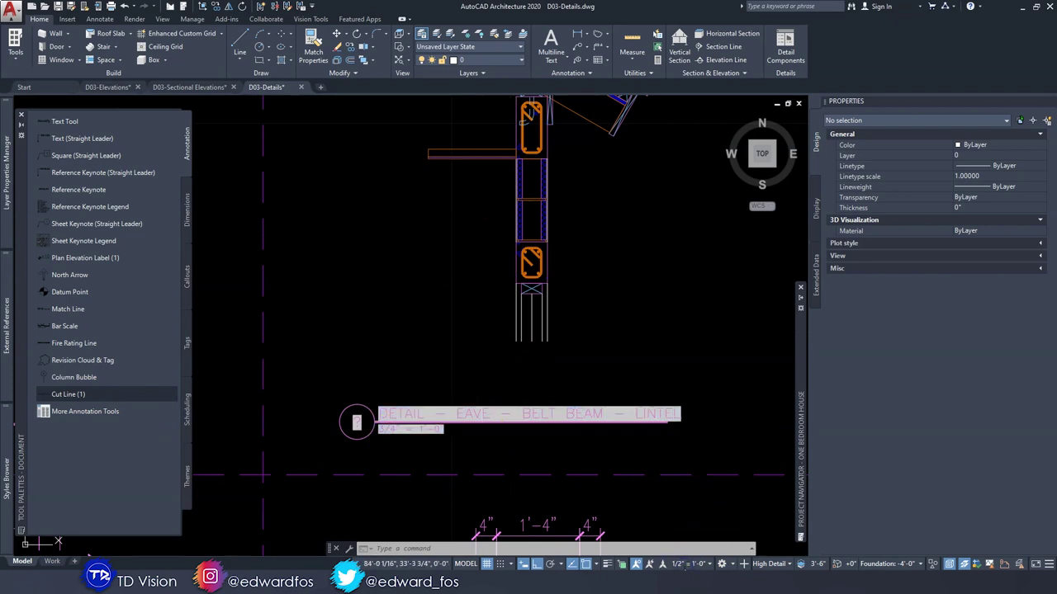
{"action": "left_click", "coordinate": [684, 565]}
{"action": "left_click", "coordinate": [685, 441]}
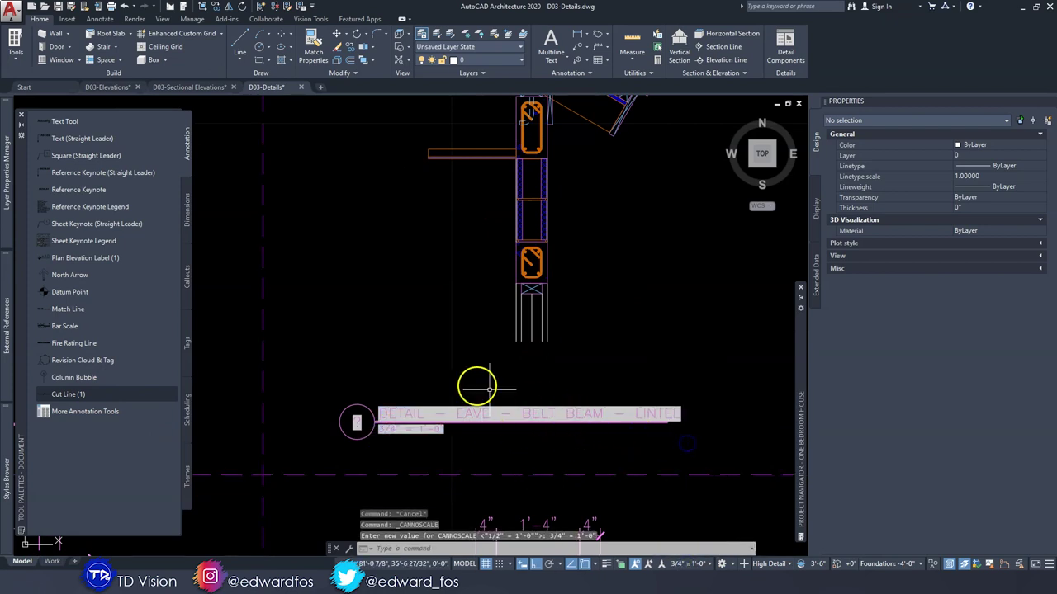
Add a vertical Cut Line (1) about 2'-3" tall through the roof's upper end, extending its mask past the roof end.
{"action": "mouse_move", "coordinate": [462, 236]}
{"action": "middle_mouse_down"}
{"action": "mouse_move", "coordinate": [460, 413]}
{"action": "mouse_move", "coordinate": [437, 403]}
{"action": "middle_mouse_up"}
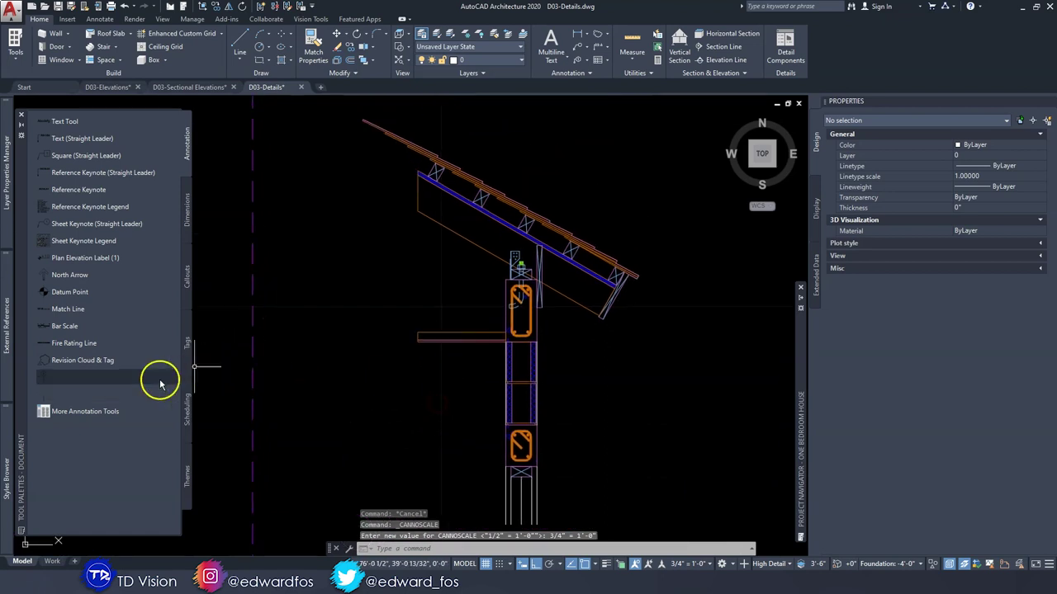
{"action": "left_click", "coordinate": [60, 393]}
{"action": "middle_click_drag", "start_coordinate": [348, 256], "coordinate": [359, 310]}
{"action": "left_click", "coordinate": [424, 201]}
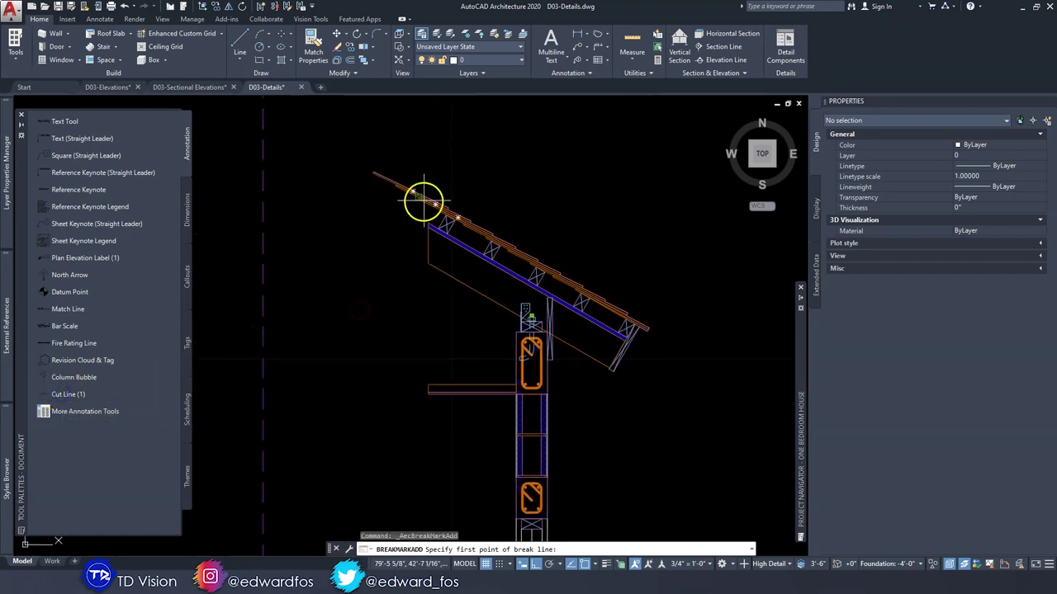
{"action": "left_click", "coordinate": [438, 174]}
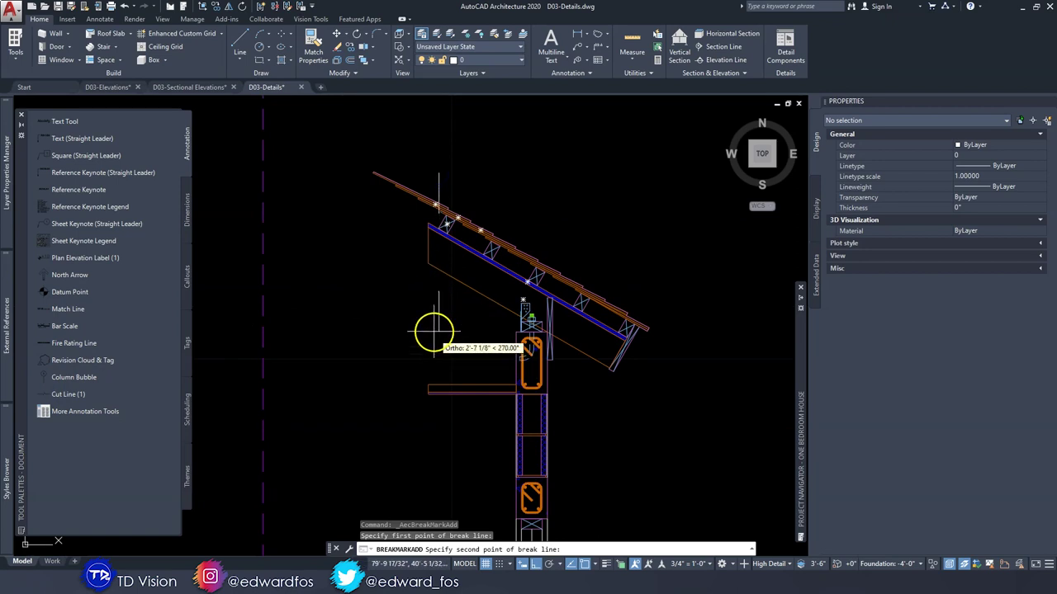
{"action": "scroll", "coordinate": [435, 334], "scroll_direction": "up", "scroll_amount": 3}
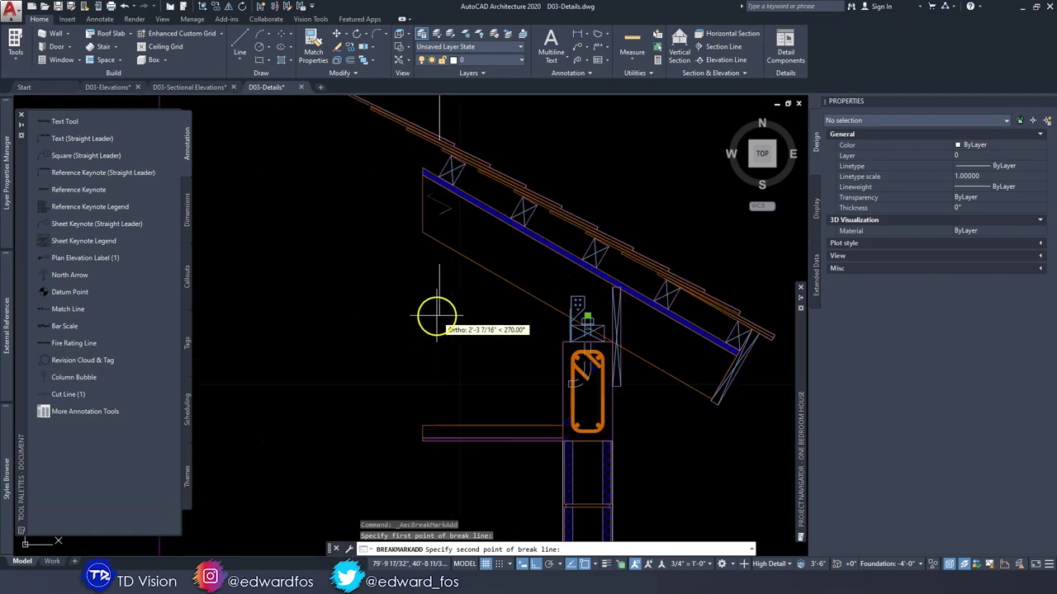
{"action": "left_click", "coordinate": [436, 365]}
{"action": "scroll", "coordinate": [435, 361], "scroll_direction": "down", "scroll_amount": 3}
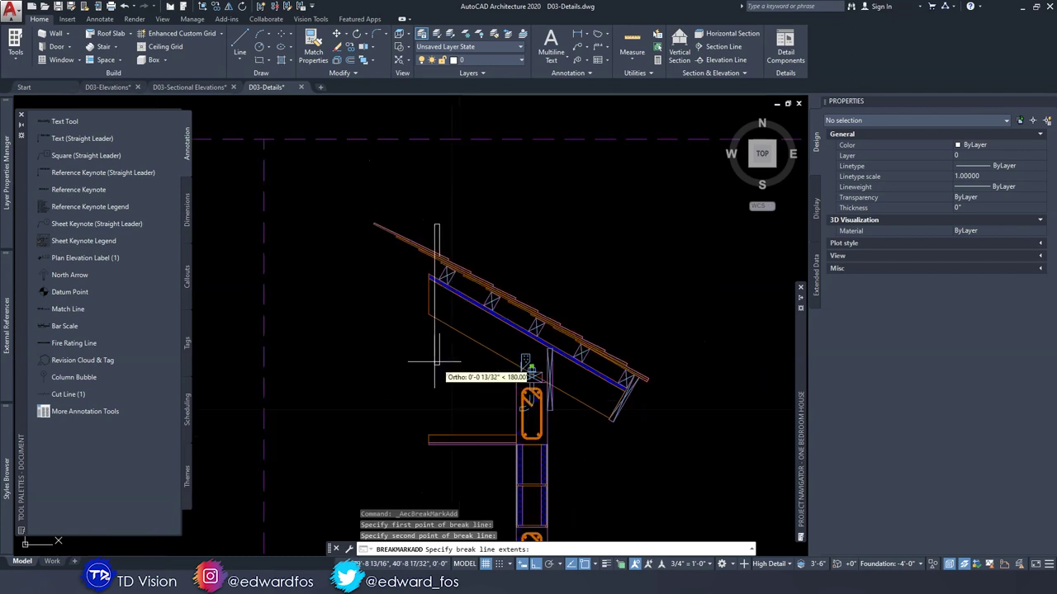
{"action": "left_click", "coordinate": [363, 360]}
{"action": "left_click", "coordinate": [363, 359]}
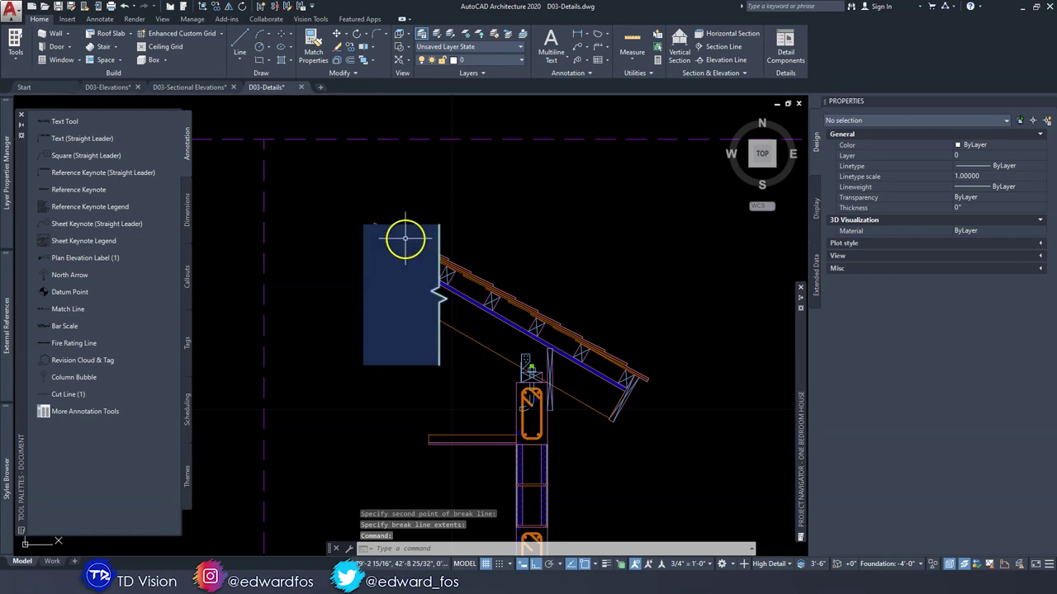
{"action": "key", "text": "Escape"}
{"action": "key", "text": "Escape"}
{"action": "scroll", "coordinate": [404, 222], "scroll_direction": "up", "scroll_amount": 3}
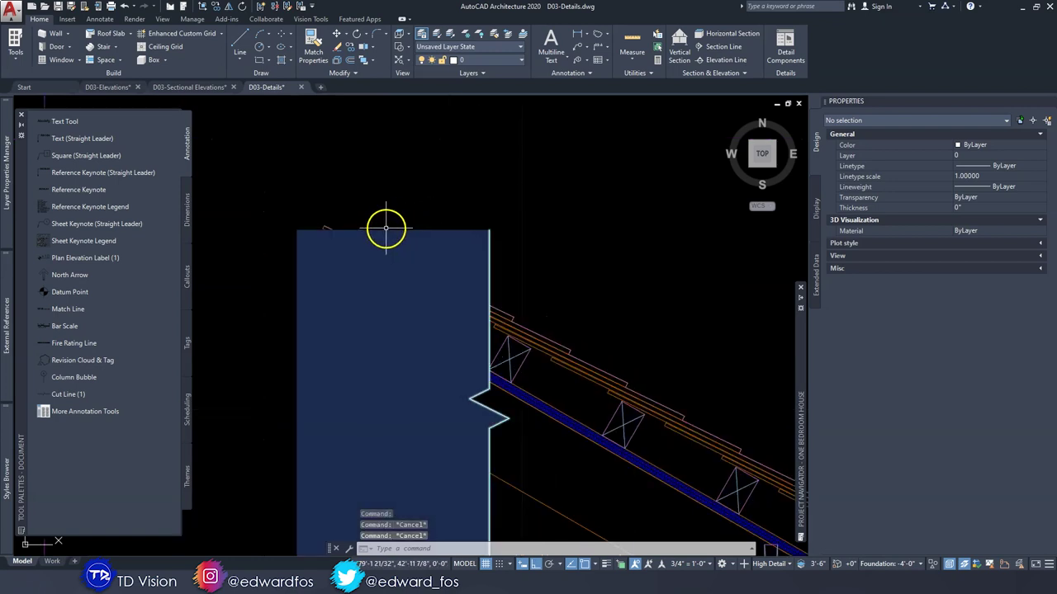
{"action": "left_click", "coordinate": [522, 237]}
{"action": "left_click", "coordinate": [412, 223]}
{"action": "left_click", "coordinate": [393, 229]}
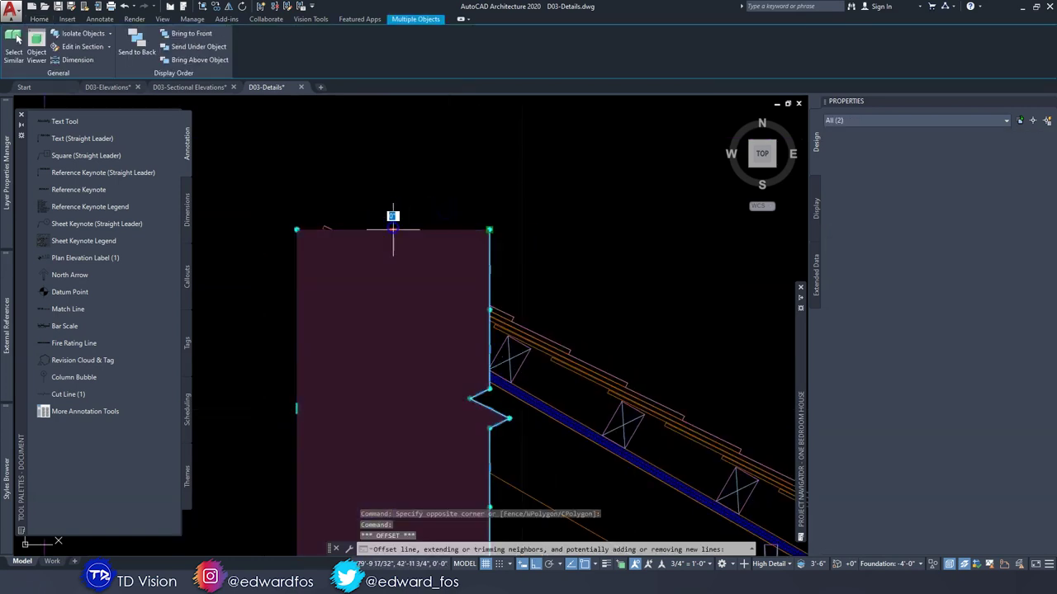
{"action": "left_click", "coordinate": [392, 216]}
{"action": "key", "text": "Escape"}
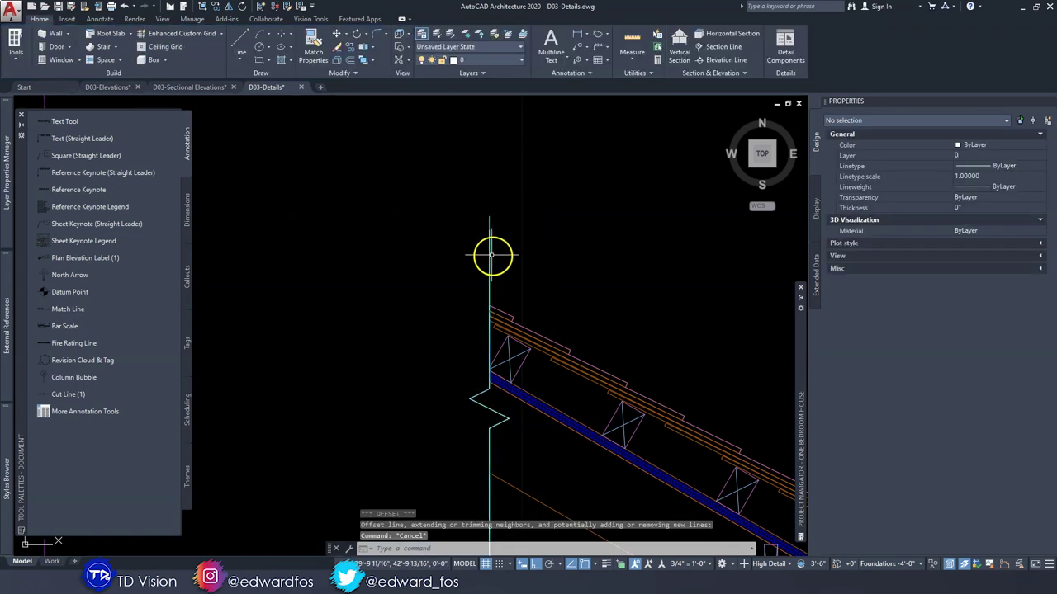
{"action": "left_click", "coordinate": [490, 254]}
{"action": "left_click", "coordinate": [489, 222]}
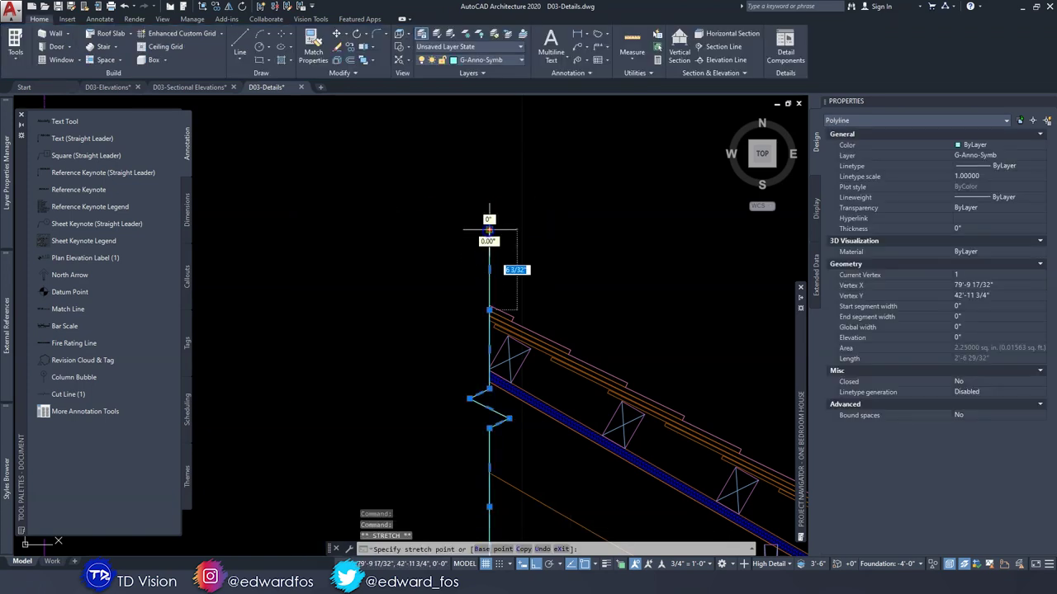
{"action": "key", "text": "Escape"}
Add a vertical Cut Line (1) about 1'-4" tall across the ceiling's free end, extending its mask past the end.
{"action": "scroll", "coordinate": [514, 227], "scroll_direction": "down", "scroll_amount": 5}
{"action": "scroll", "coordinate": [497, 295], "scroll_direction": "up", "scroll_amount": 5}
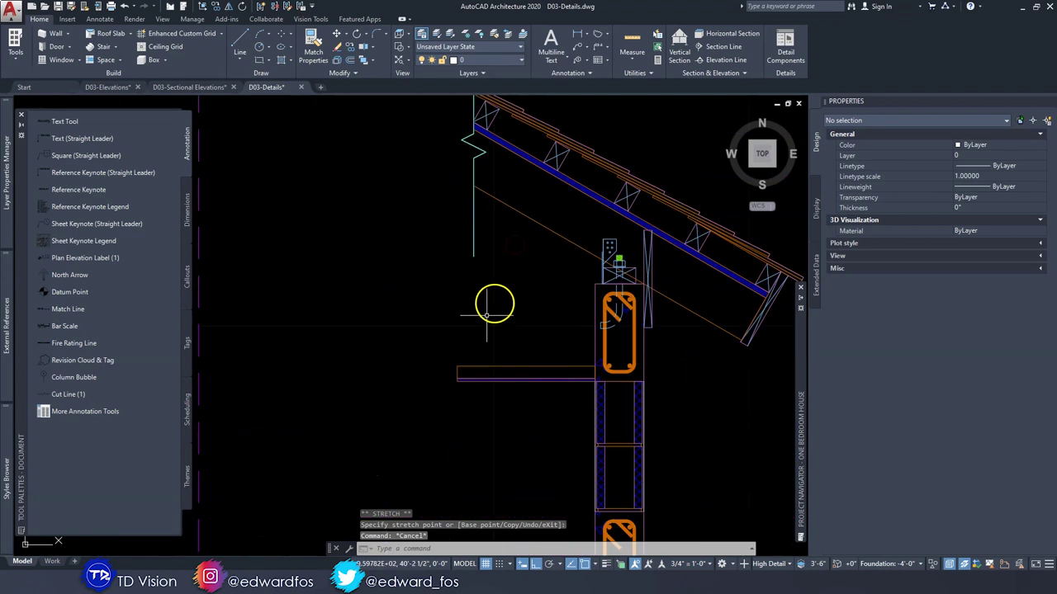
{"action": "left_click", "coordinate": [67, 394]}
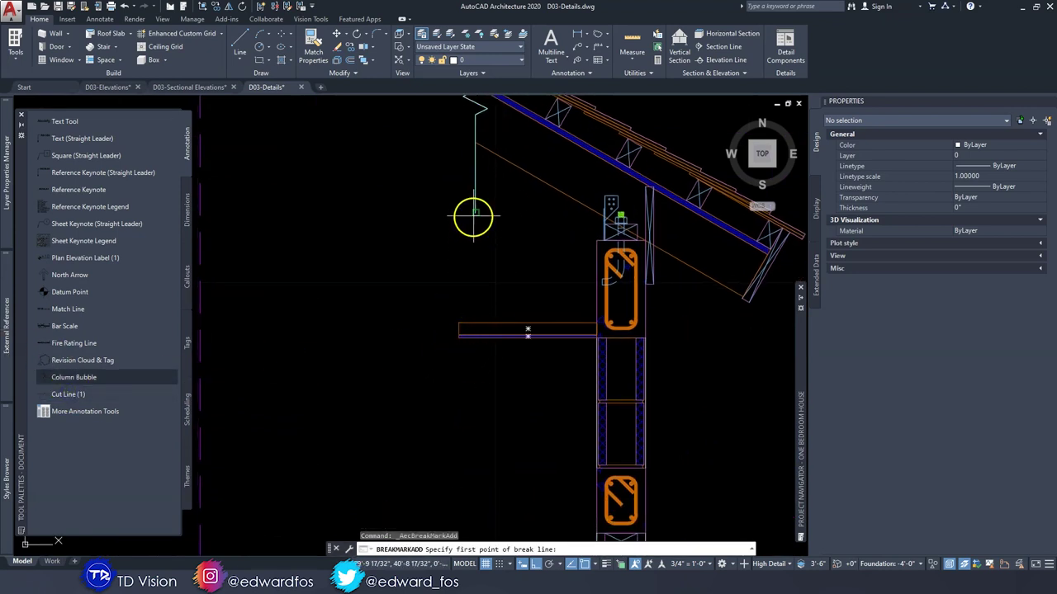
{"action": "left_click", "coordinate": [473, 294]}
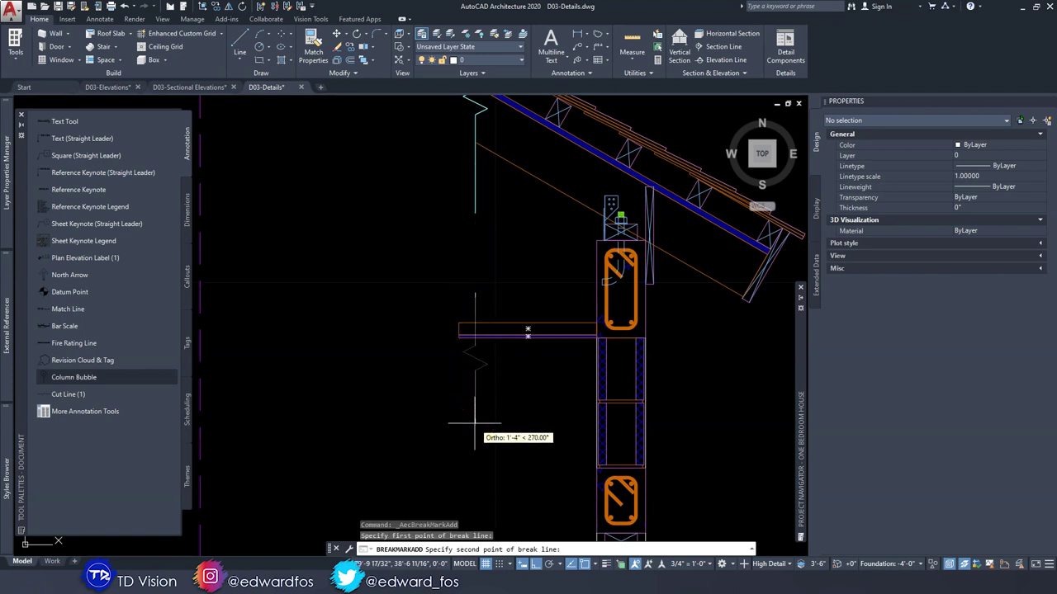
{"action": "left_click", "coordinate": [475, 419]}
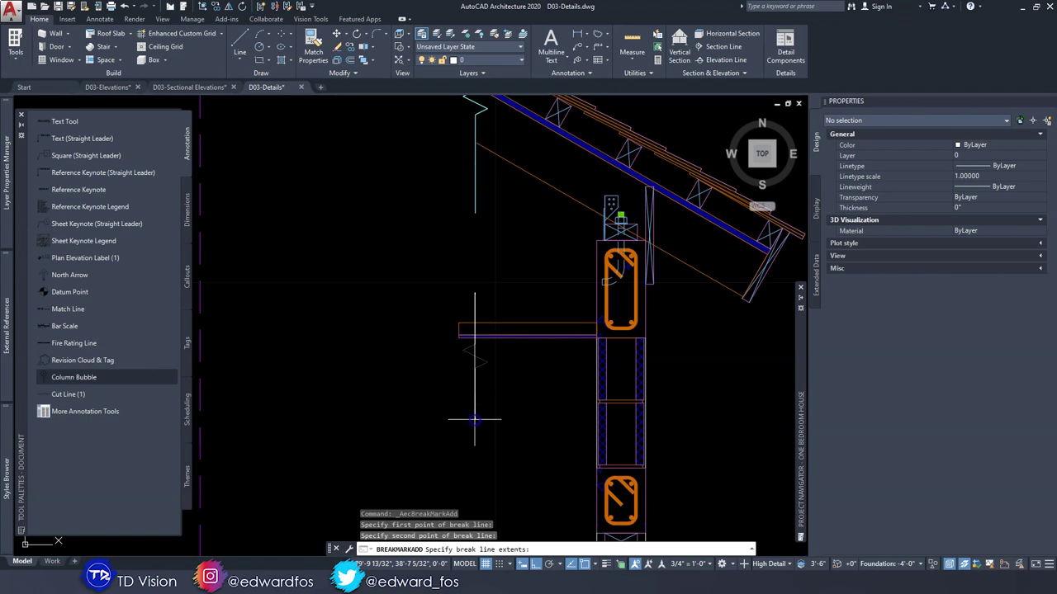
{"action": "left_click", "coordinate": [432, 418]}
{"action": "key", "text": "Escape"}
{"action": "key", "text": "Escape"}
Move the ceiling's cut line straight up so that its zigzag sits at the ceiling level.
{"action": "left_click", "coordinate": [493, 432]}
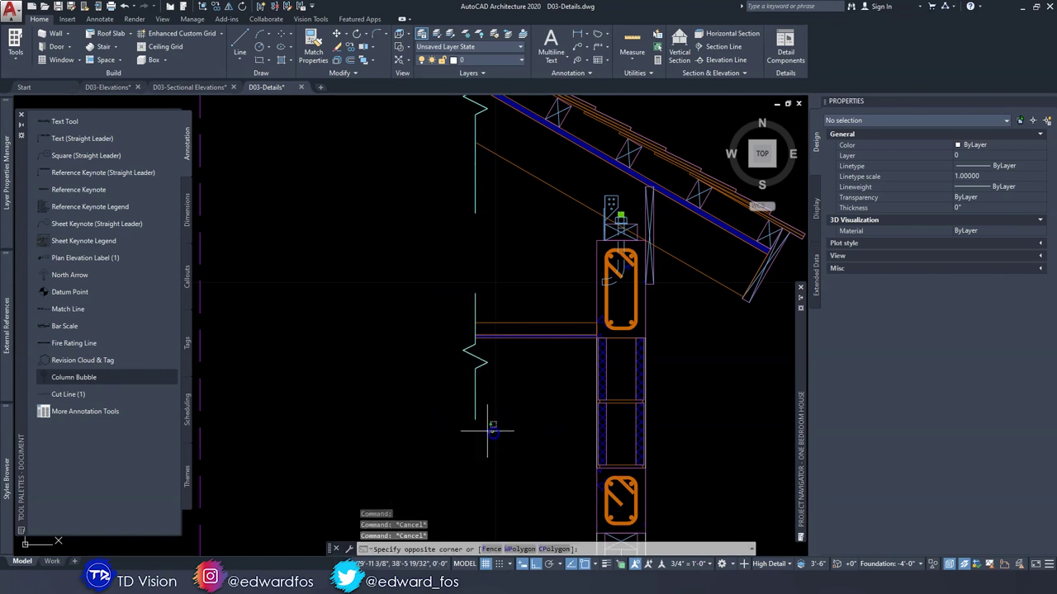
{"action": "left_click", "coordinate": [438, 403]}
{"action": "type", "text": "m"}
{"action": "key", "text": "Return"}
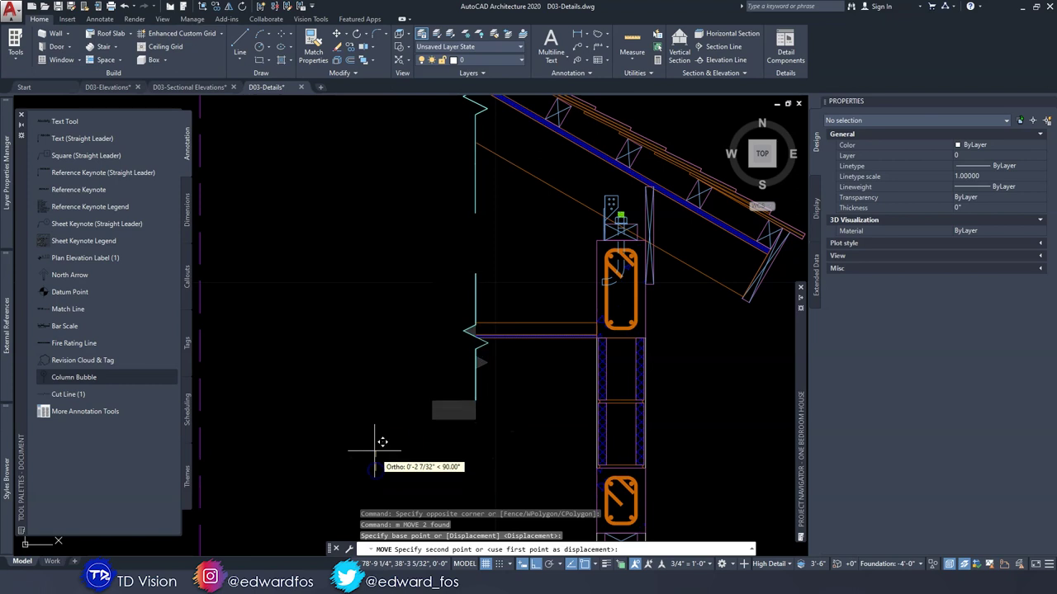
{"action": "left_click", "coordinate": [442, 415]}
Add a horizontal Cut Line (1) across the wall's lower end below the lintel, extending its mask downward past the line ends.
{"action": "middle_click_drag", "start_coordinate": [442, 420], "coordinate": [335, 299]}
{"action": "middle_click_drag", "start_coordinate": [524, 446], "coordinate": [483, 345]}
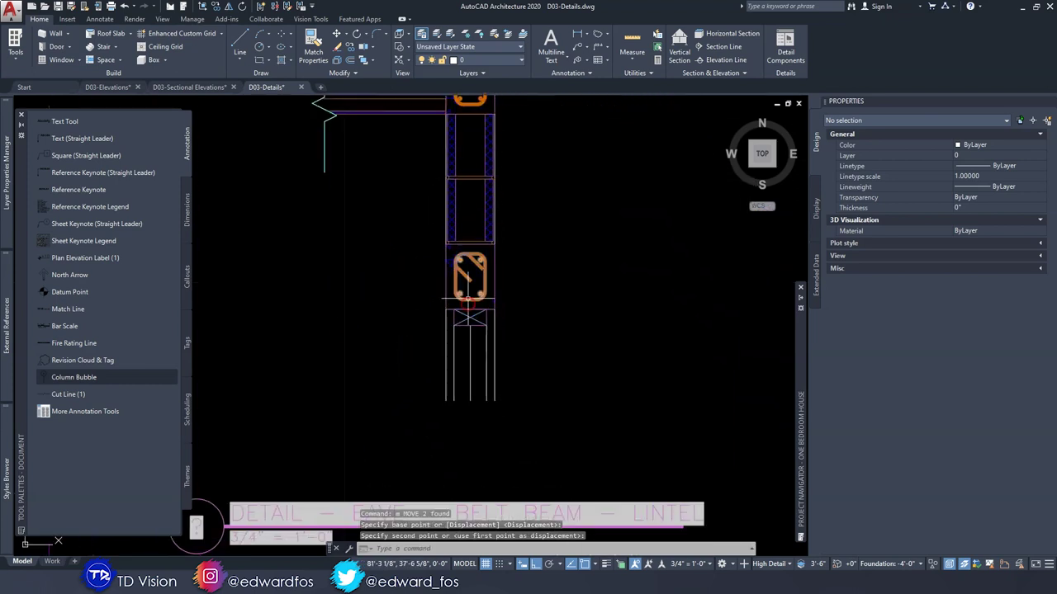
{"action": "scroll", "coordinate": [456, 340], "scroll_direction": "down", "scroll_amount": 2}
{"action": "left_click", "coordinate": [83, 394]}
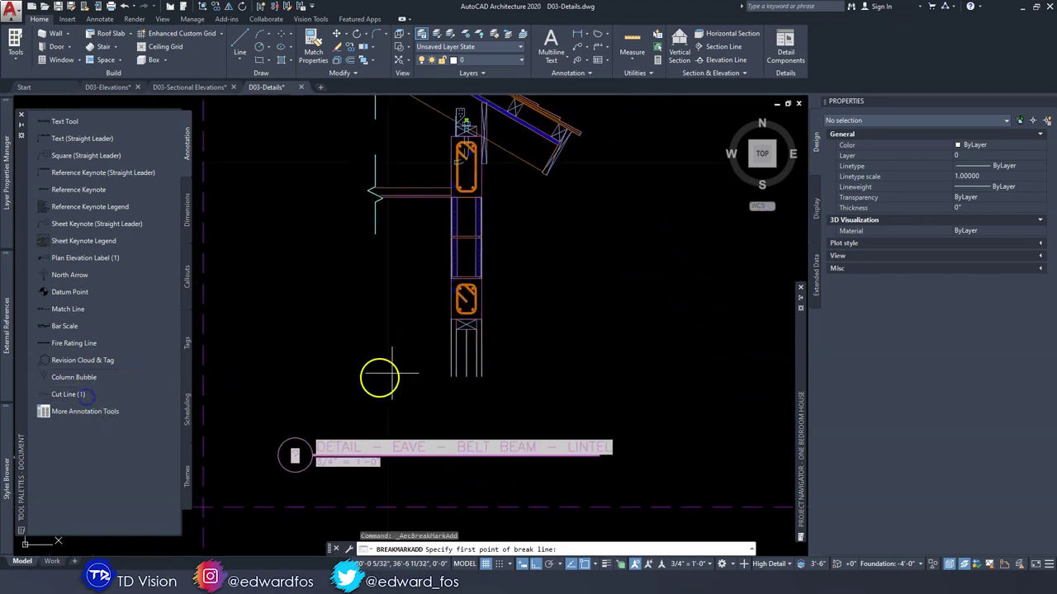
{"action": "left_click", "coordinate": [423, 371]}
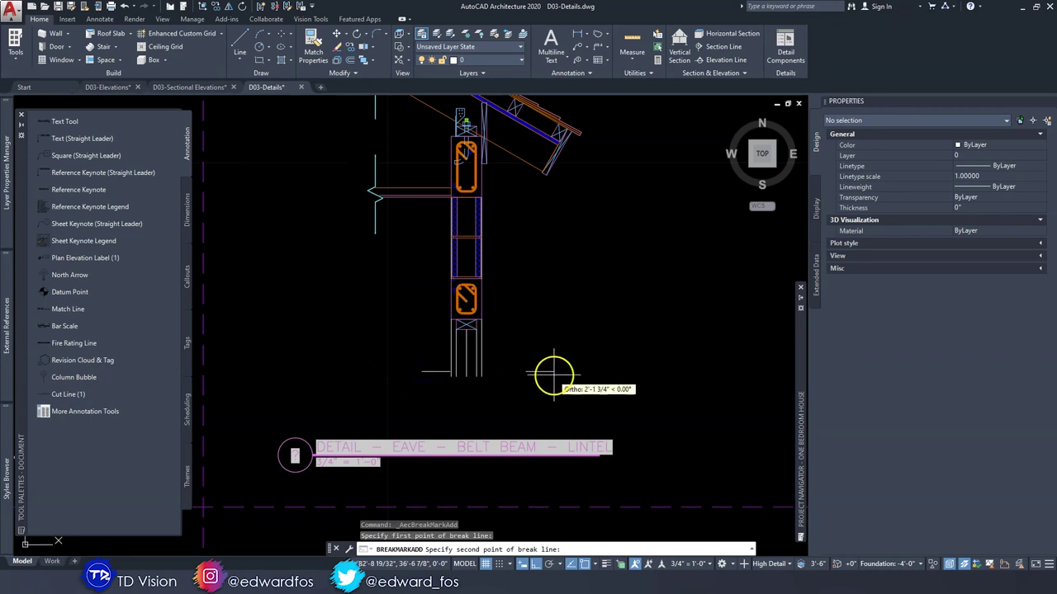
{"action": "scroll", "coordinate": [534, 377], "scroll_direction": "up", "scroll_amount": 3}
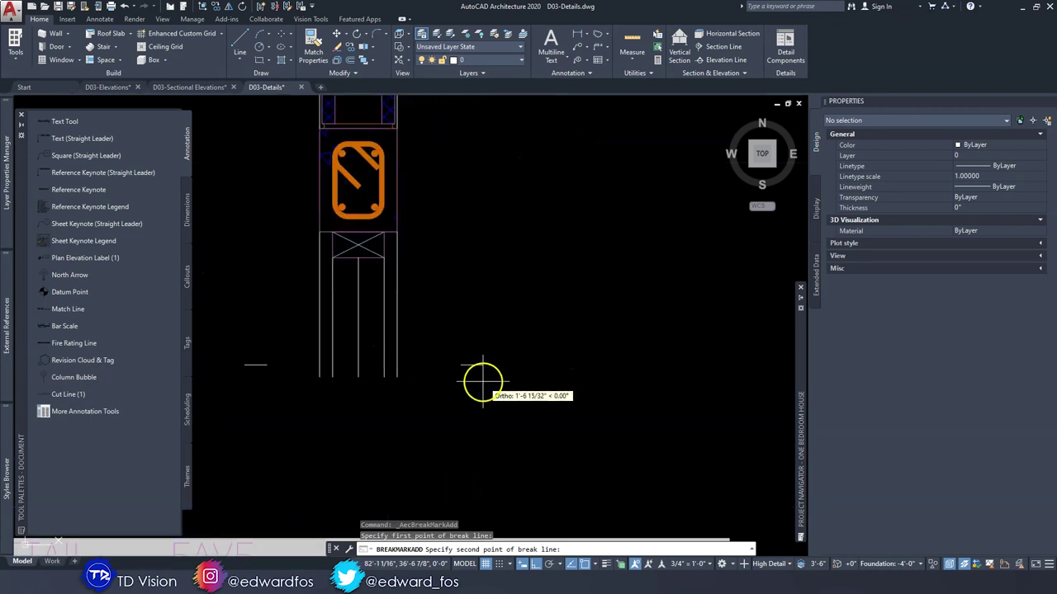
{"action": "left_click", "coordinate": [456, 376]}
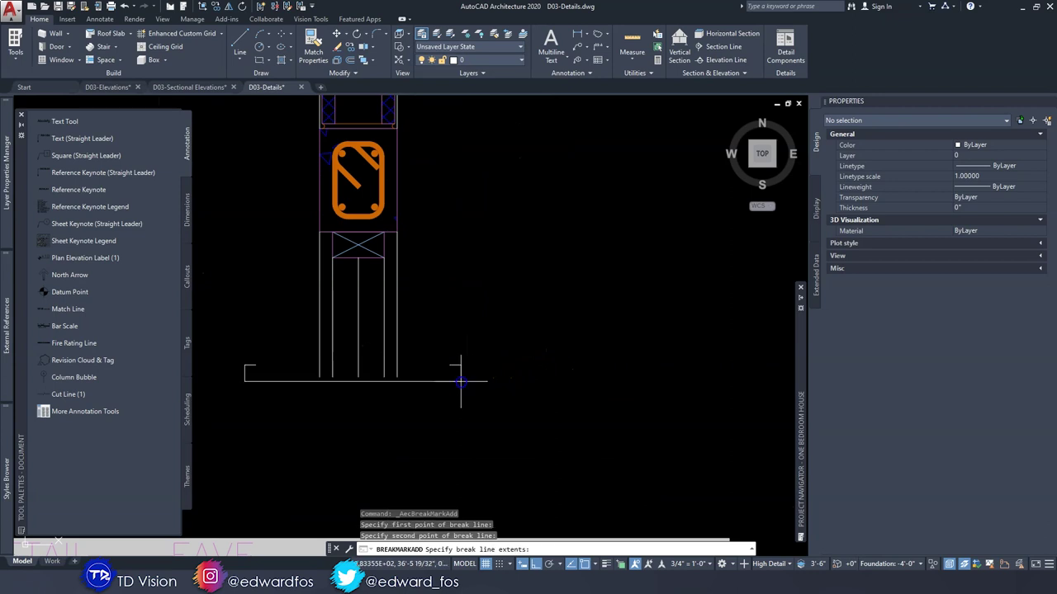
{"action": "left_click", "coordinate": [455, 410]}
Thaw the G-Elev layer to restore the elevation linework in the eave detail.
{"action": "scroll", "coordinate": [496, 347], "scroll_direction": "down", "scroll_amount": 4}
{"action": "middle_click_drag", "start_coordinate": [495, 285], "coordinate": [489, 386]}
{"action": "middle_click_drag", "start_coordinate": [491, 325], "coordinate": [496, 341]}
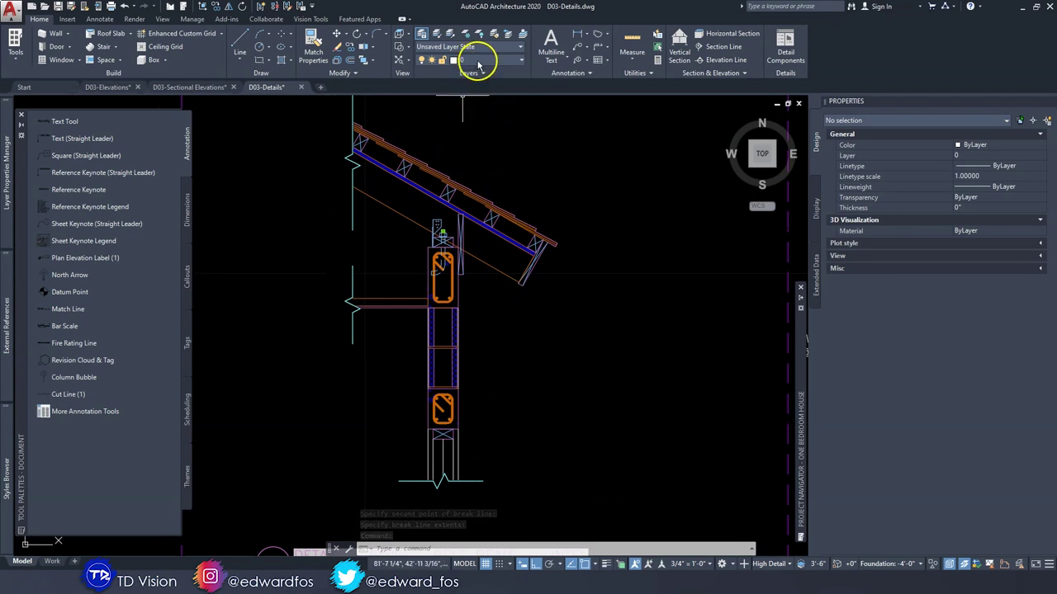
{"action": "scroll", "coordinate": [474, 297], "scroll_direction": "down", "scroll_amount": 3}
{"action": "left_click", "coordinate": [433, 352]}
{"action": "left_click", "coordinate": [649, 273]}
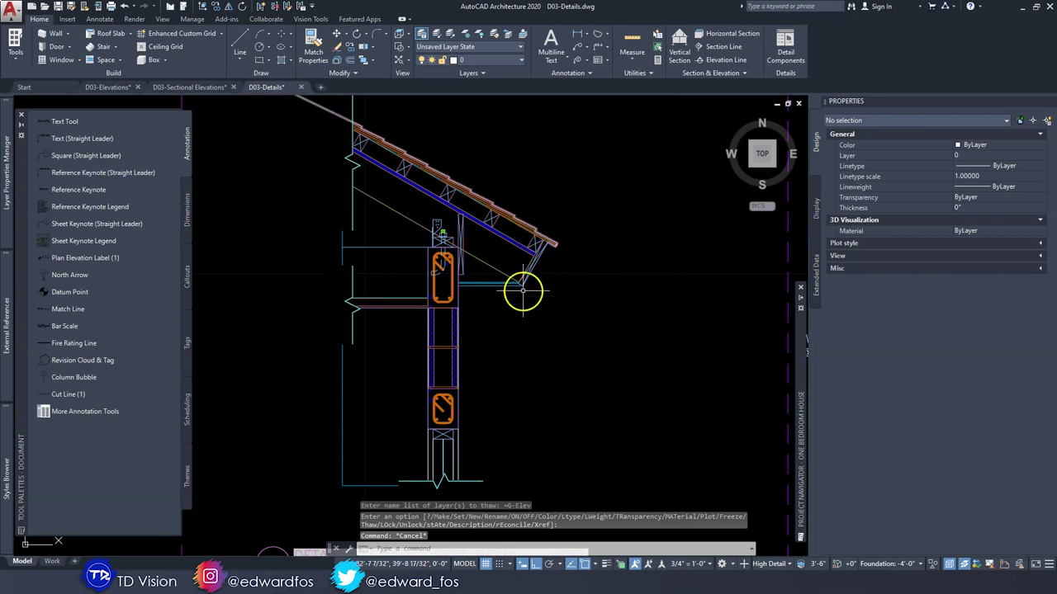
Examine the eave, belt beam and lintel detail beside its neighbouring details and bring the Foundation Footing detail into view.
{"action": "middle_click_drag", "start_coordinate": [533, 288], "coordinate": [546, 262]}
{"action": "scroll", "coordinate": [411, 164], "scroll_direction": "down", "scroll_amount": 5}
{"action": "scroll", "coordinate": [429, 256], "scroll_direction": "up", "scroll_amount": 5}
{"action": "scroll", "coordinate": [479, 238], "scroll_direction": "up", "scroll_amount": 2}
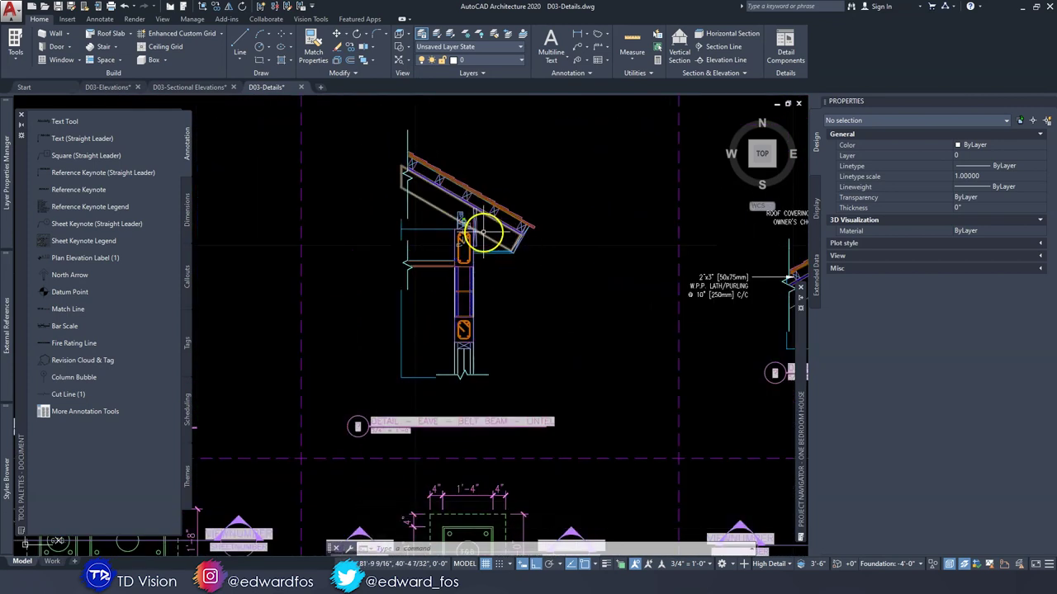
{"action": "scroll", "coordinate": [495, 248], "scroll_direction": "down", "scroll_amount": 3}
{"action": "scroll", "coordinate": [522, 258], "scroll_direction": "up", "scroll_amount": 5}
{"action": "middle_click_drag", "start_coordinate": [522, 259], "coordinate": [354, 243]}
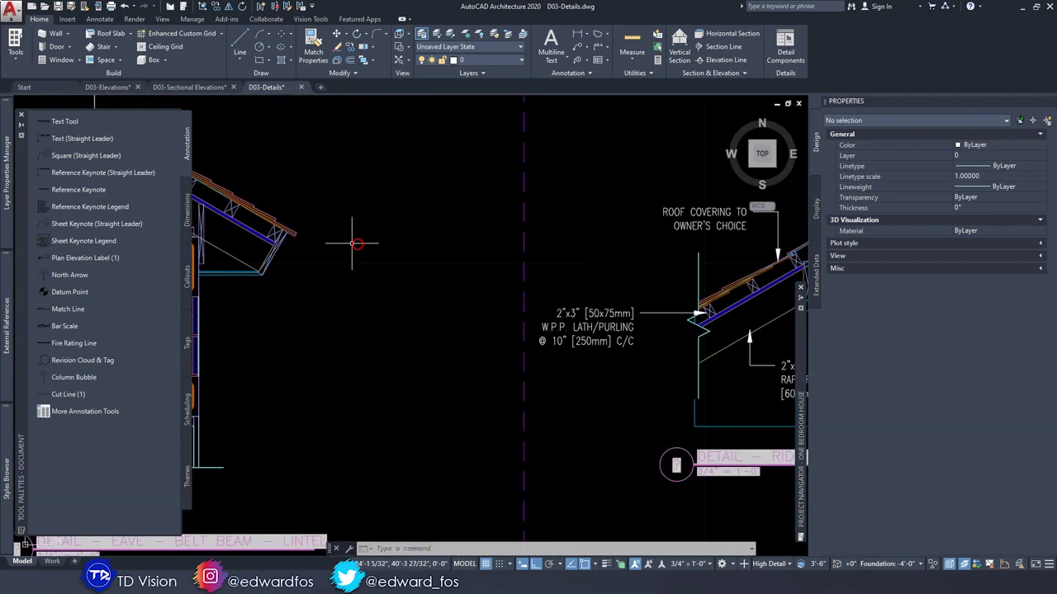
{"action": "scroll", "coordinate": [609, 295], "scroll_direction": "down", "scroll_amount": 3}
{"action": "scroll", "coordinate": [308, 273], "scroll_direction": "up", "scroll_amount": 1}
{"action": "middle_click_drag", "start_coordinate": [308, 273], "coordinate": [575, 240]}
{"action": "middle_click_drag", "start_coordinate": [429, 264], "coordinate": [498, 259]}
{"action": "scroll", "coordinate": [514, 310], "scroll_direction": "up", "scroll_amount": 1}
{"action": "middle_click_drag", "start_coordinate": [514, 310], "coordinate": [497, 303]}
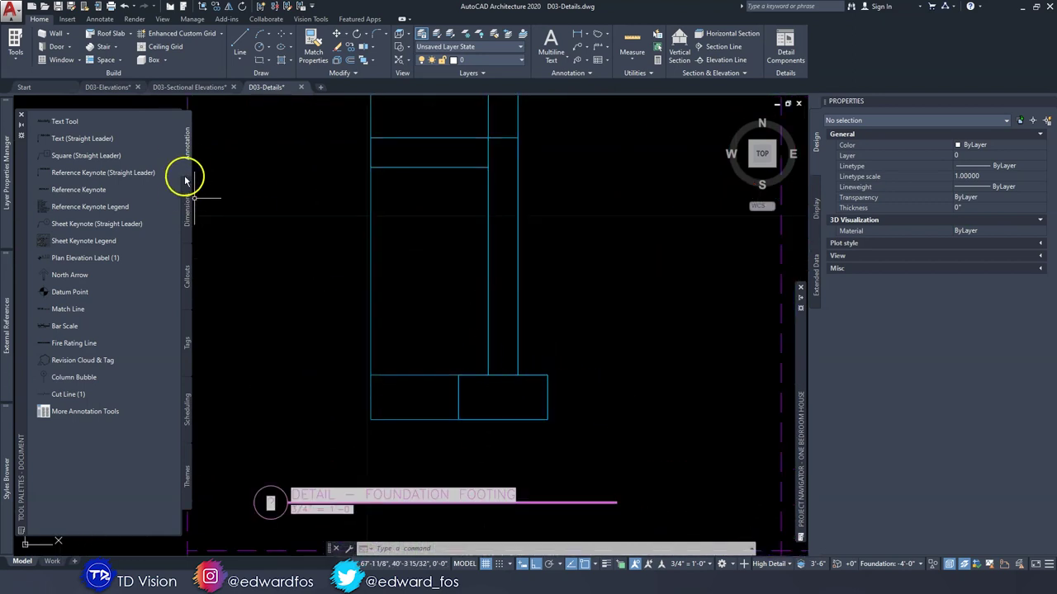
Switch the tool palettes to the Detailing set and start a 03 - Concrete component.
{"action": "left_click", "coordinate": [21, 139]}
{"action": "left_click", "coordinate": [49, 361]}
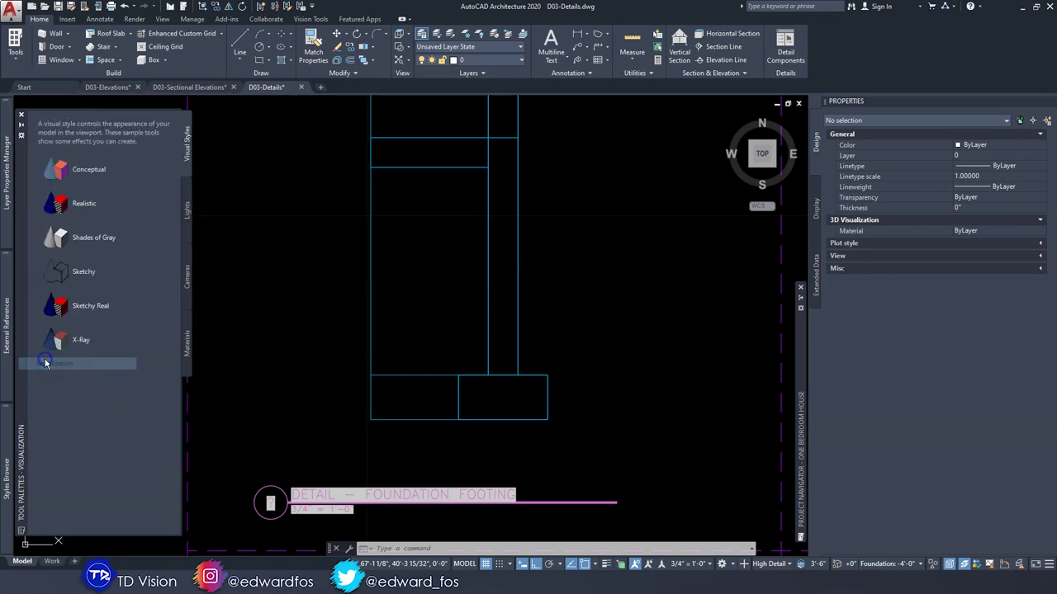
{"action": "left_click", "coordinate": [21, 139]}
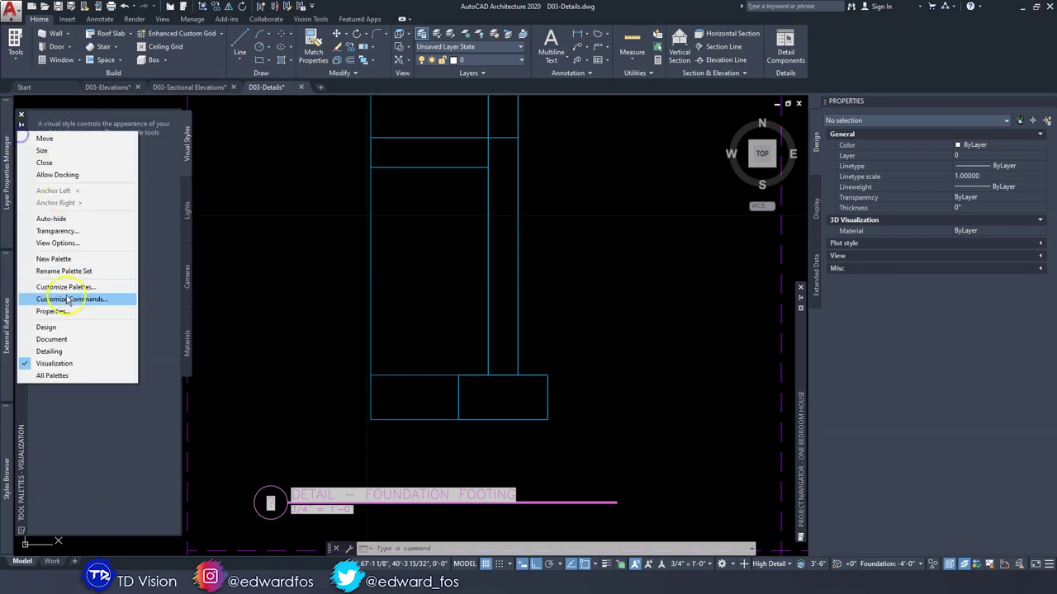
{"action": "left_click", "coordinate": [46, 347]}
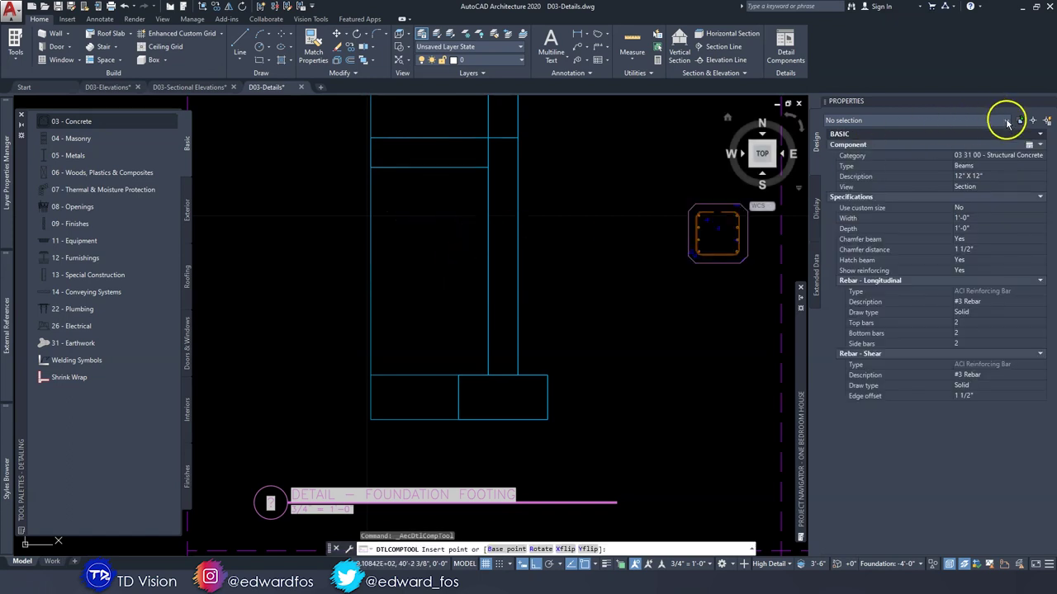
Set the structural concrete component's type to Slabs with Optional Haunch, keeping the 4" Slab With Haunch description.
{"action": "left_click", "coordinate": [982, 166]}
{"action": "left_click", "coordinate": [980, 166]}
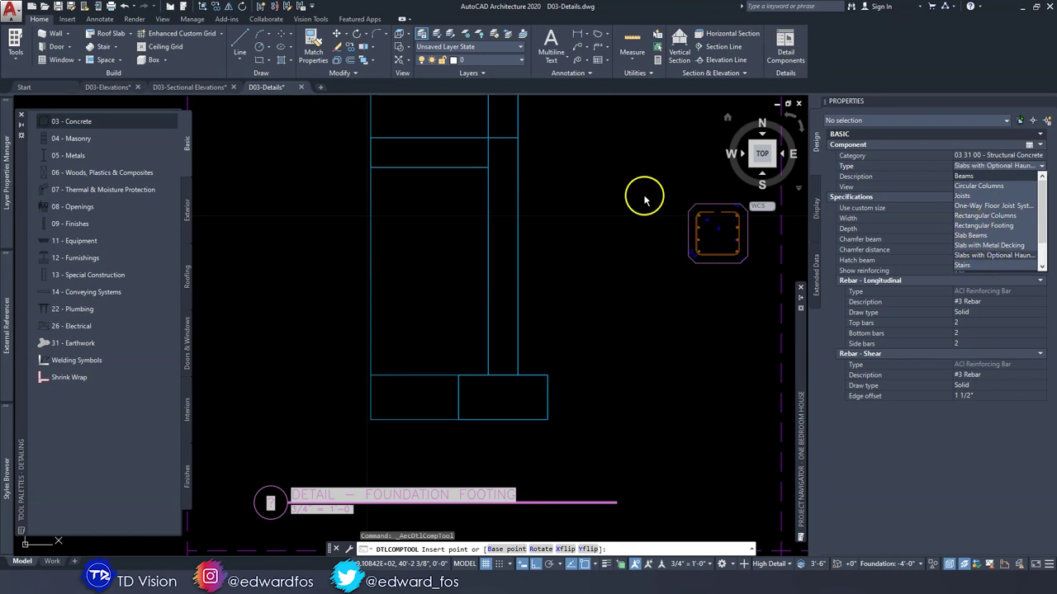
{"action": "middle_click_drag", "start_coordinate": [551, 248], "coordinate": [520, 262]}
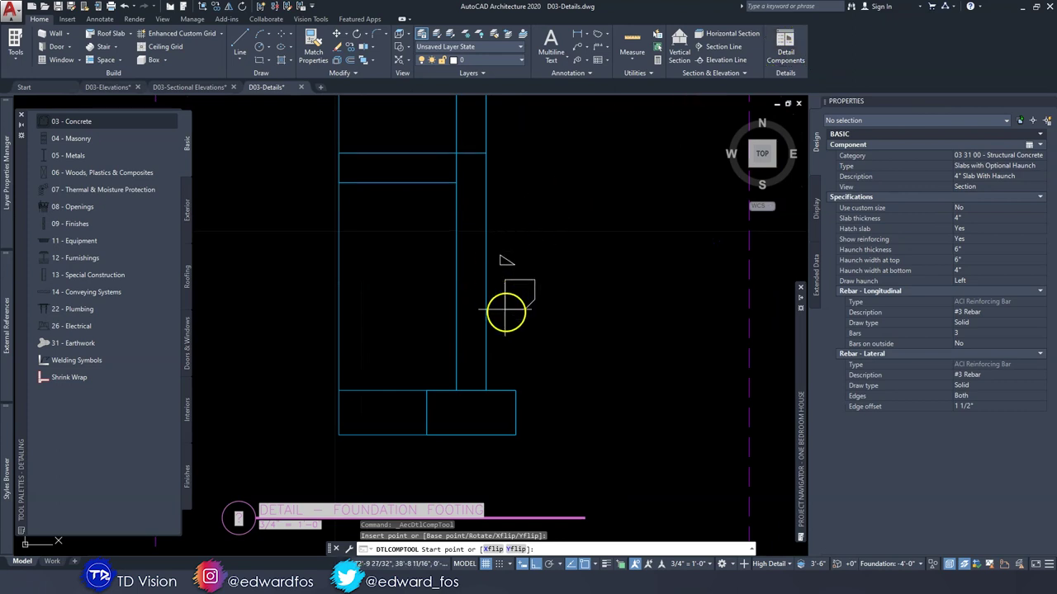
{"action": "middle_click_drag", "start_coordinate": [520, 321], "coordinate": [511, 292]}
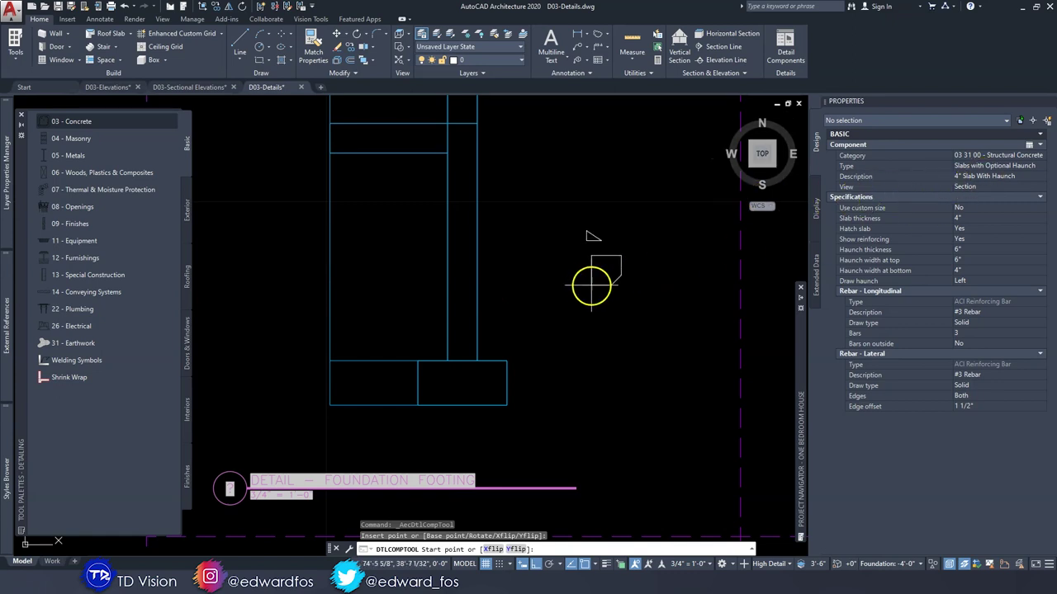
{"action": "middle_click_drag", "start_coordinate": [595, 307], "coordinate": [581, 291]}
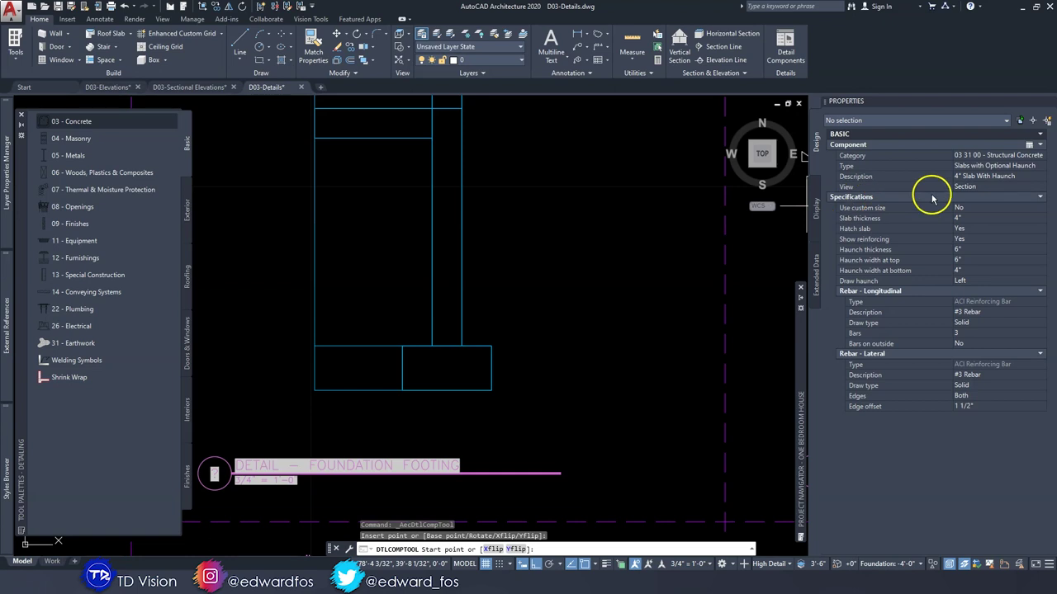
{"action": "left_click", "coordinate": [988, 178]}
{"action": "left_click", "coordinate": [976, 179]}
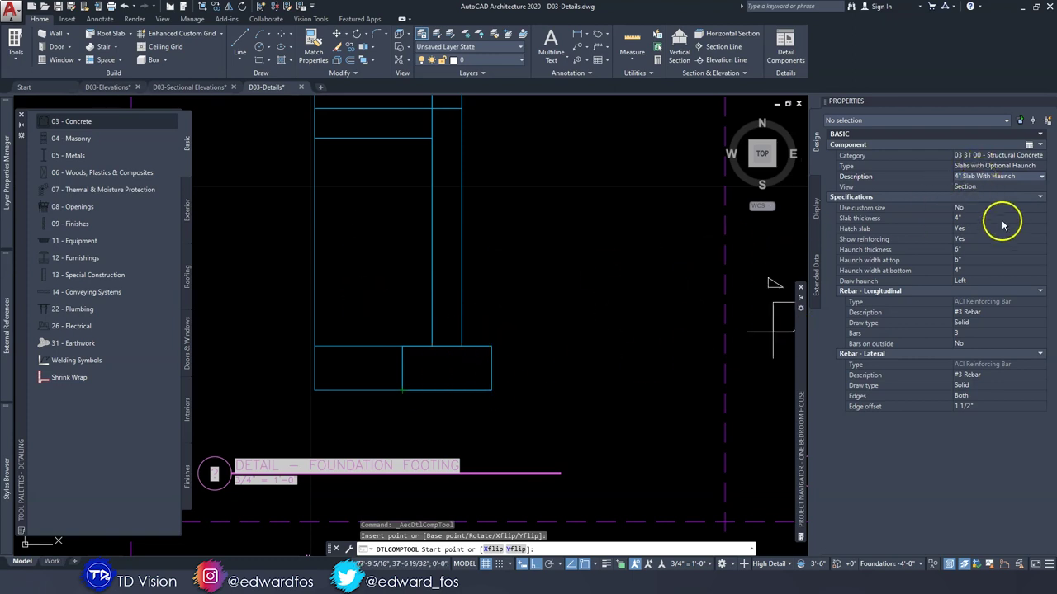
Enable a custom size for the slab component with a 9" slab thickness, and set its haunch to None.
{"action": "double_click", "coordinate": [978, 209]}
{"action": "left_click", "coordinate": [977, 219]}
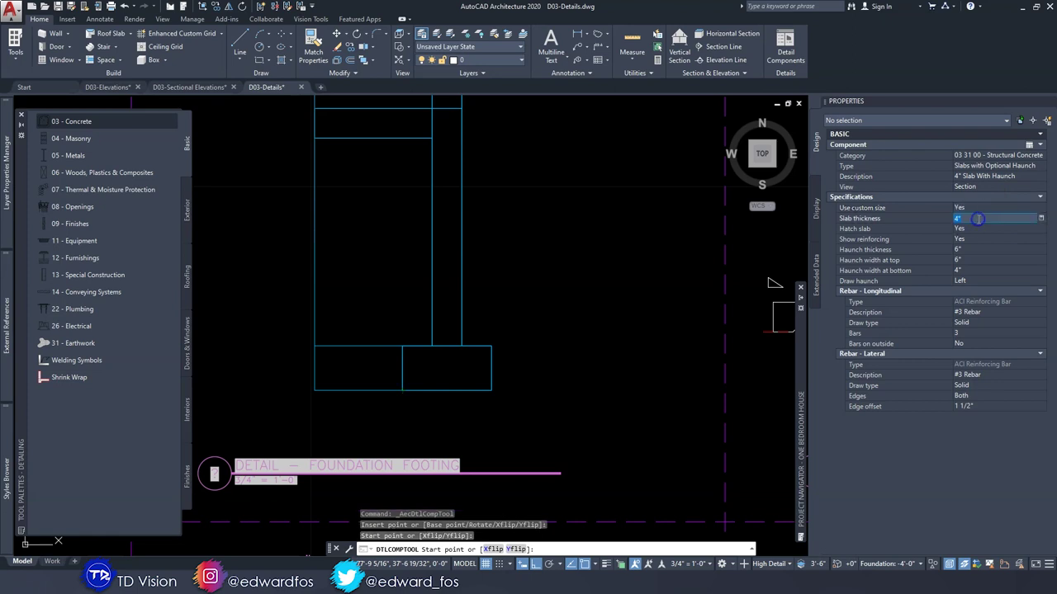
{"action": "type", "text": "9"}
{"action": "left_click", "coordinate": [978, 224]}
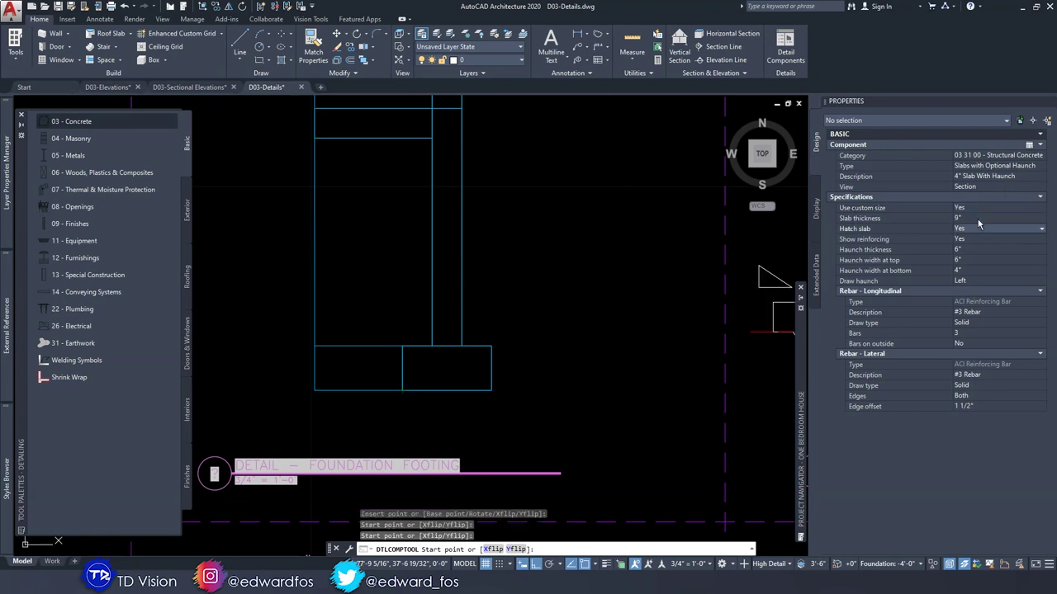
{"action": "left_click", "coordinate": [966, 281]}
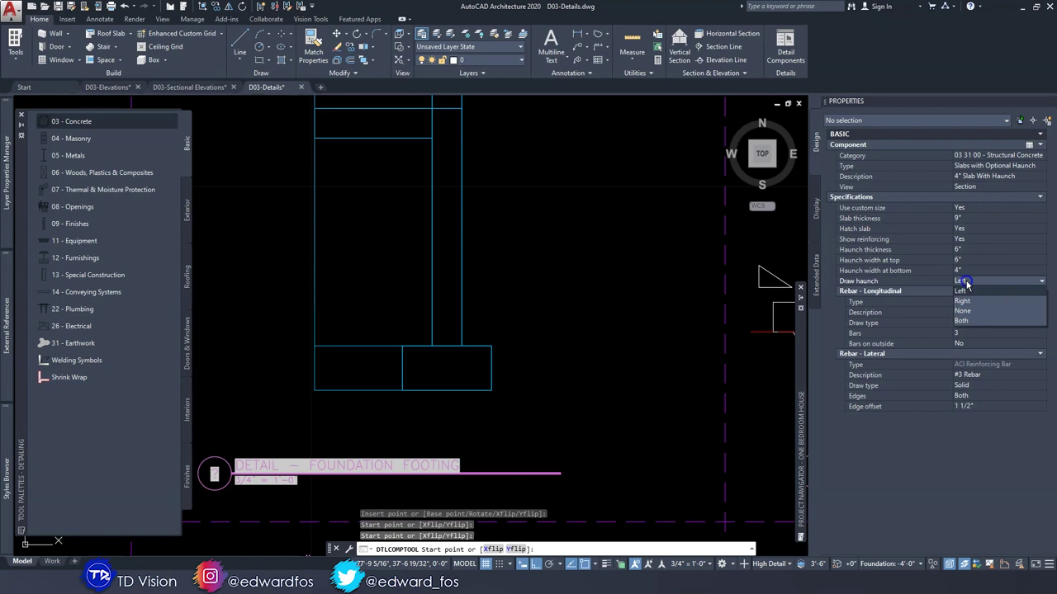
{"action": "left_click", "coordinate": [965, 314]}
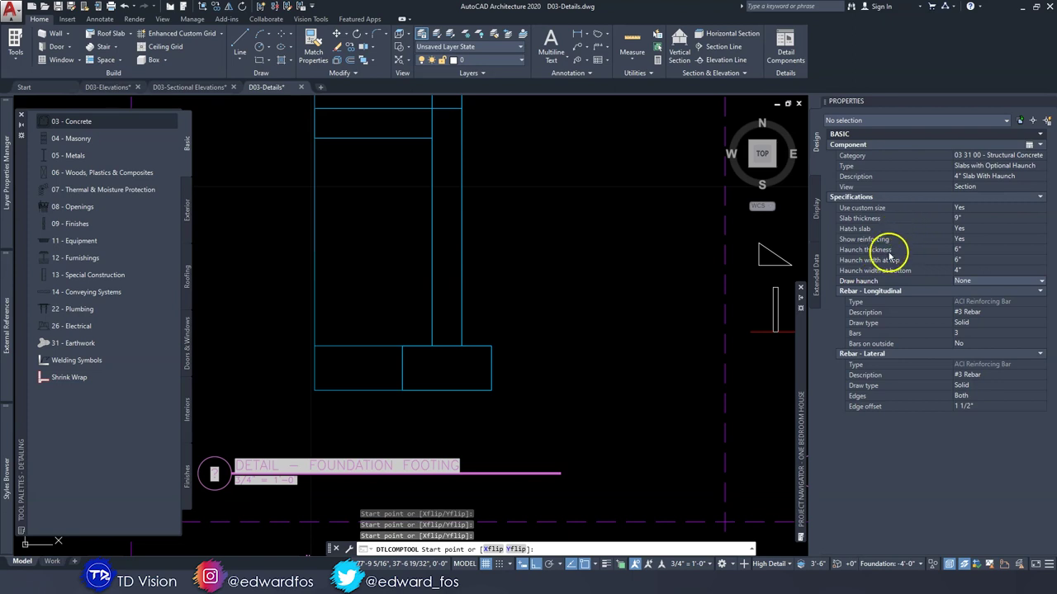
Set both the longitudinal and lateral reinforcement of the slab component to #4 Rebar.
{"action": "left_click", "coordinate": [991, 313]}
{"action": "left_click", "coordinate": [990, 314]}
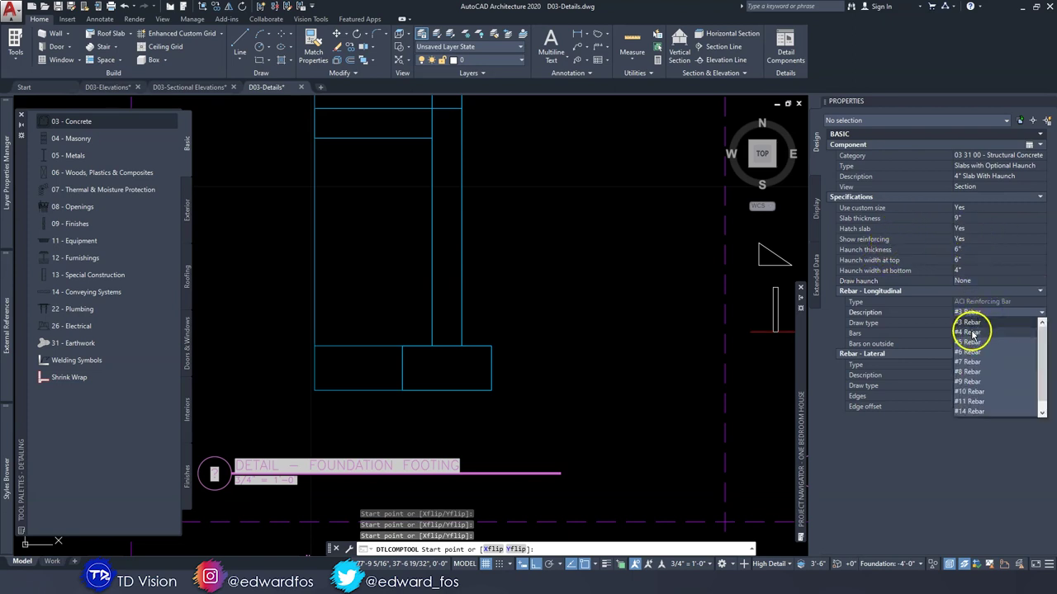
{"action": "left_click", "coordinate": [973, 333]}
{"action": "left_click", "coordinate": [974, 376]}
{"action": "left_click", "coordinate": [972, 377]}
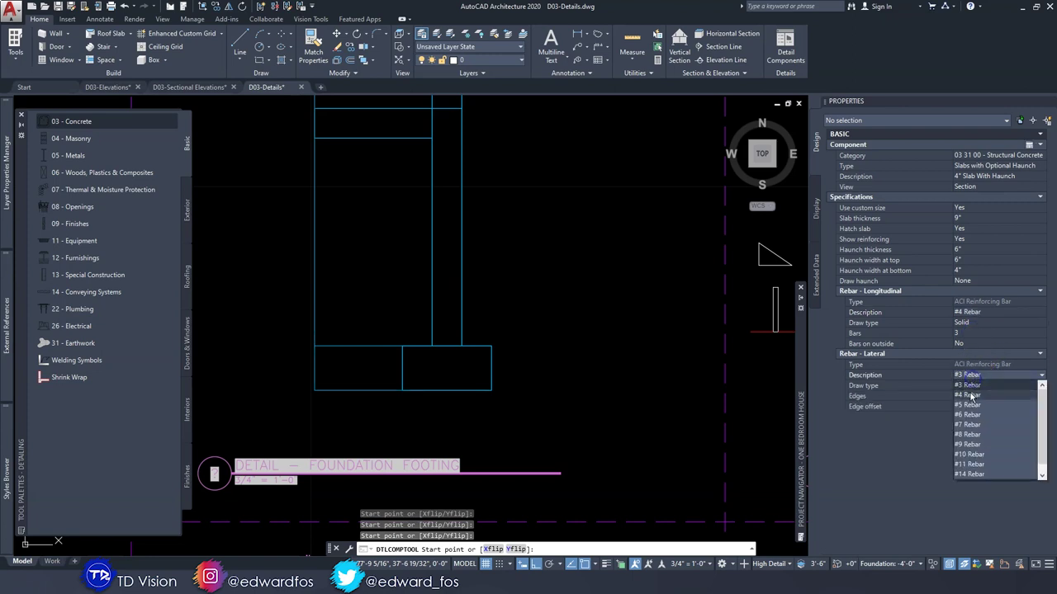
{"action": "left_click", "coordinate": [972, 395]}
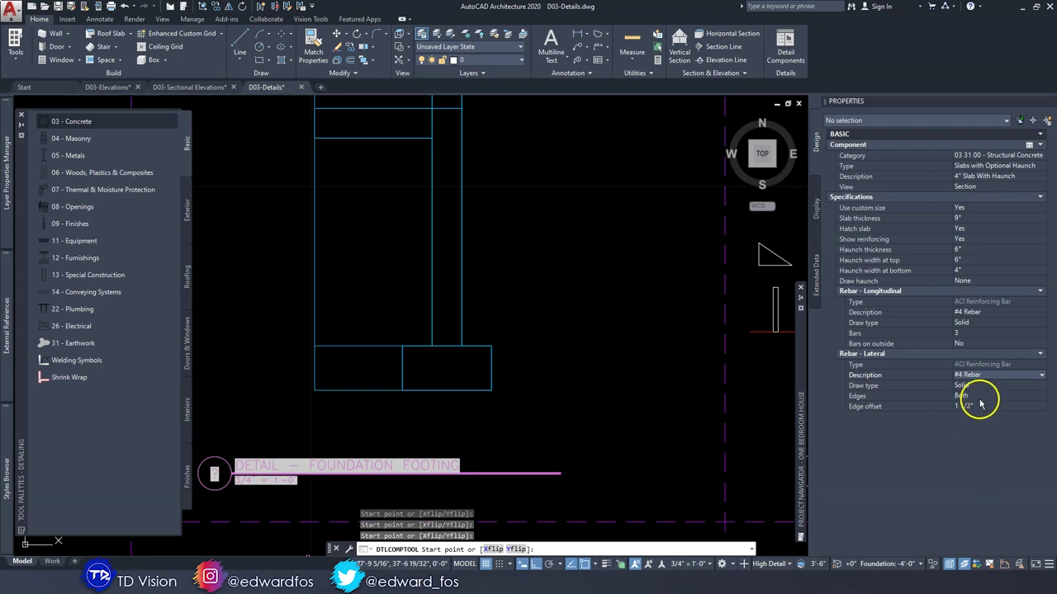
Set the lateral rebar to Edge 2 and draw the slab along the footing's bottom edge from corner to corner.
{"action": "left_click", "coordinate": [962, 396]}
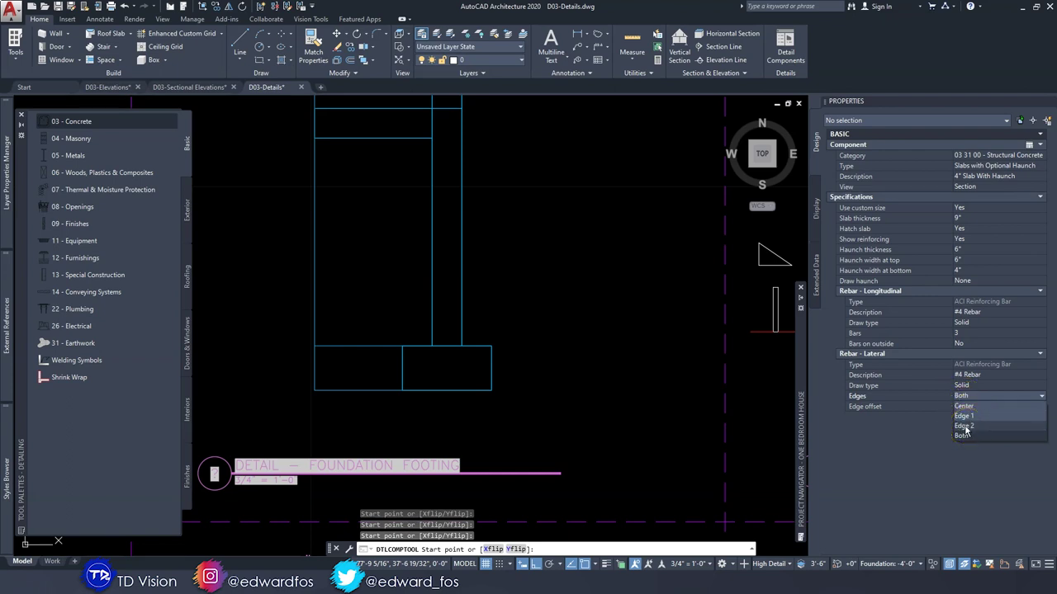
{"action": "left_click", "coordinate": [964, 426]}
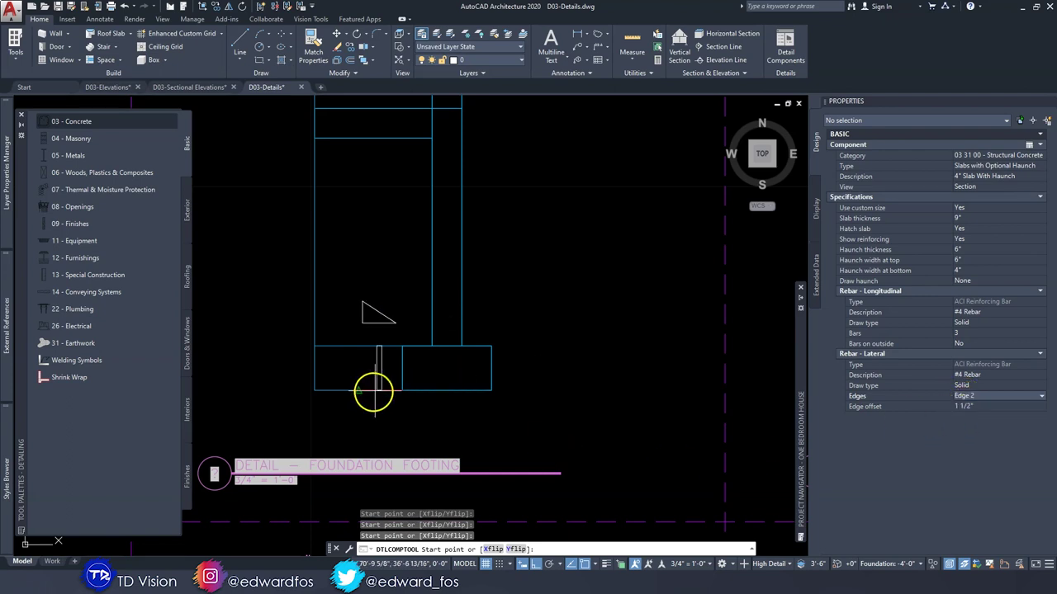
{"action": "scroll", "coordinate": [373, 388], "scroll_direction": "up", "scroll_amount": 4}
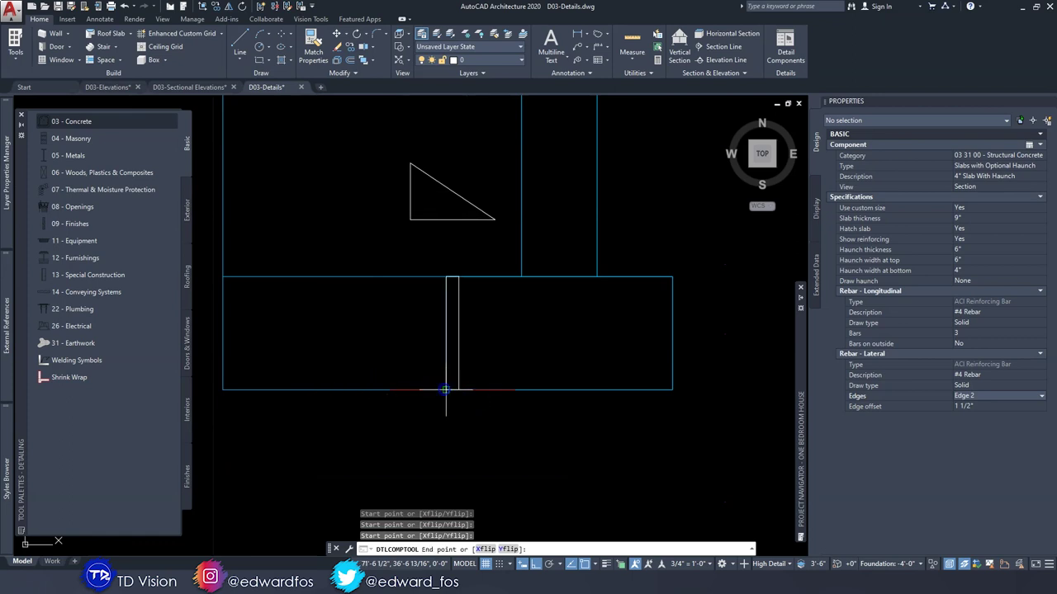
{"action": "left_click", "coordinate": [673, 390]}
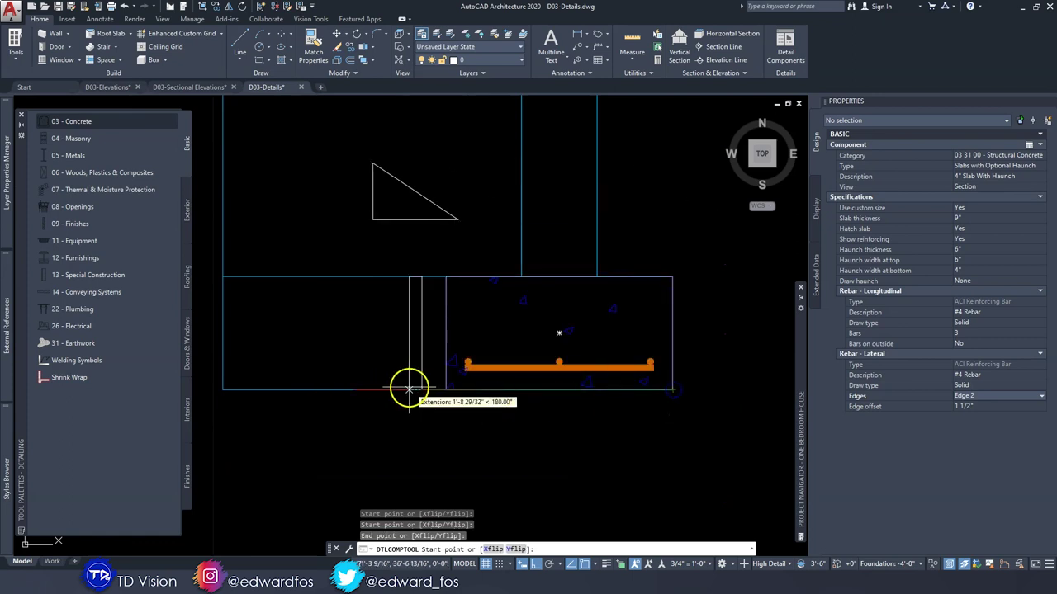
Set the concrete slab component's thickness to 6" and its number of longitudinal bars to 6 for the floor slab.
{"action": "scroll", "coordinate": [442, 362], "scroll_direction": "down", "scroll_amount": 4}
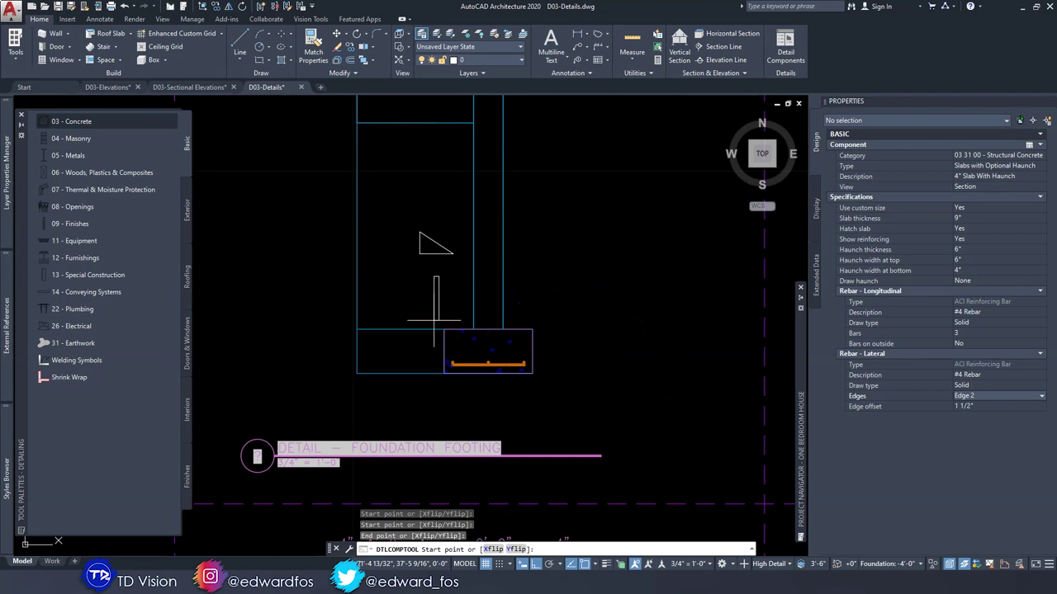
{"action": "middle_click_drag", "start_coordinate": [453, 236], "coordinate": [474, 359]}
{"action": "middle_click_drag", "start_coordinate": [462, 301], "coordinate": [466, 310]}
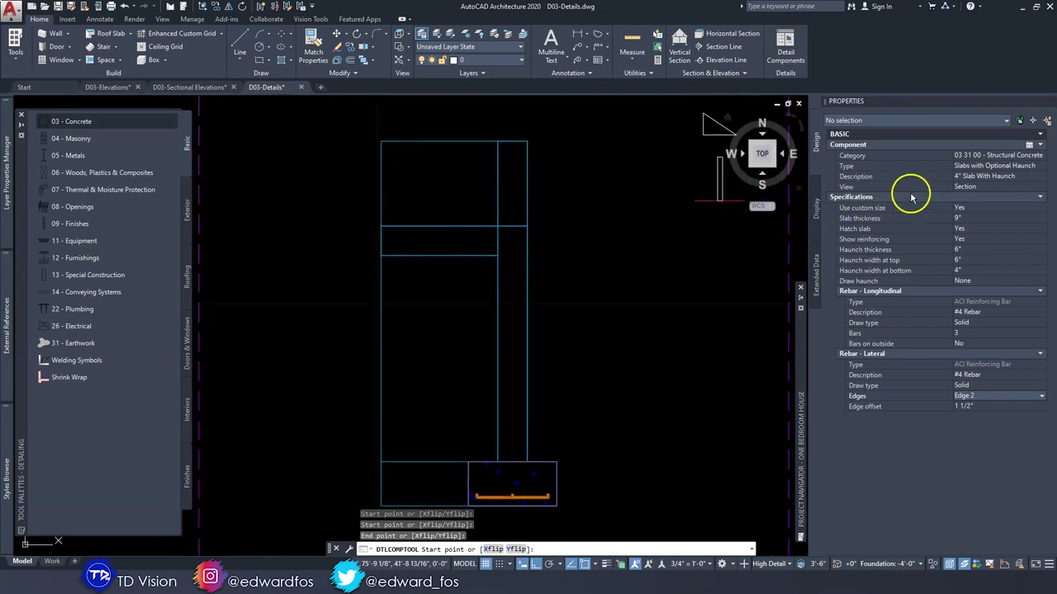
{"action": "left_click", "coordinate": [971, 218]}
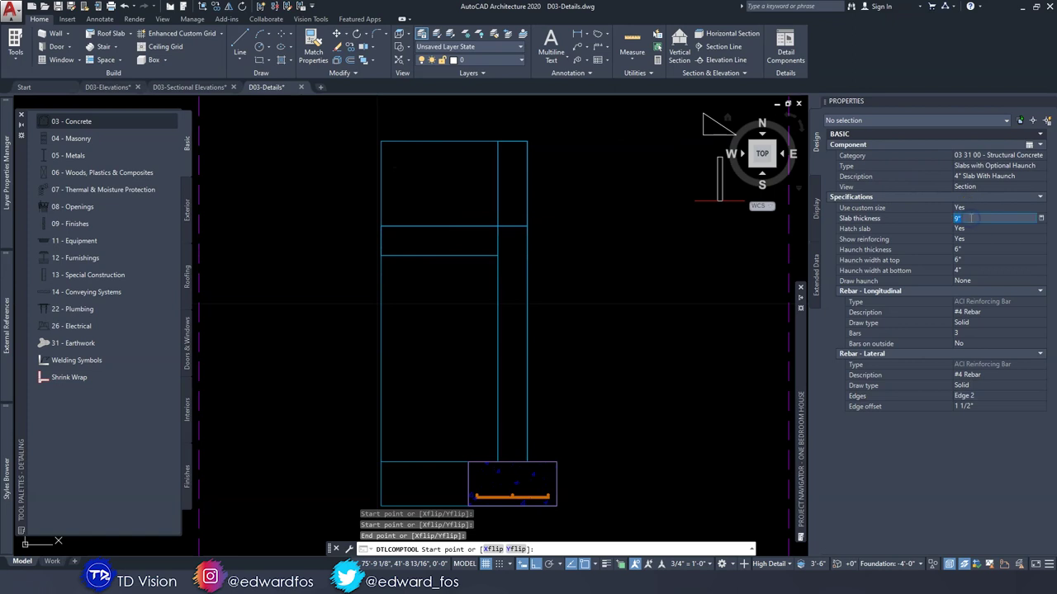
{"action": "type", "text": "6"}
{"action": "key", "text": "Return"}
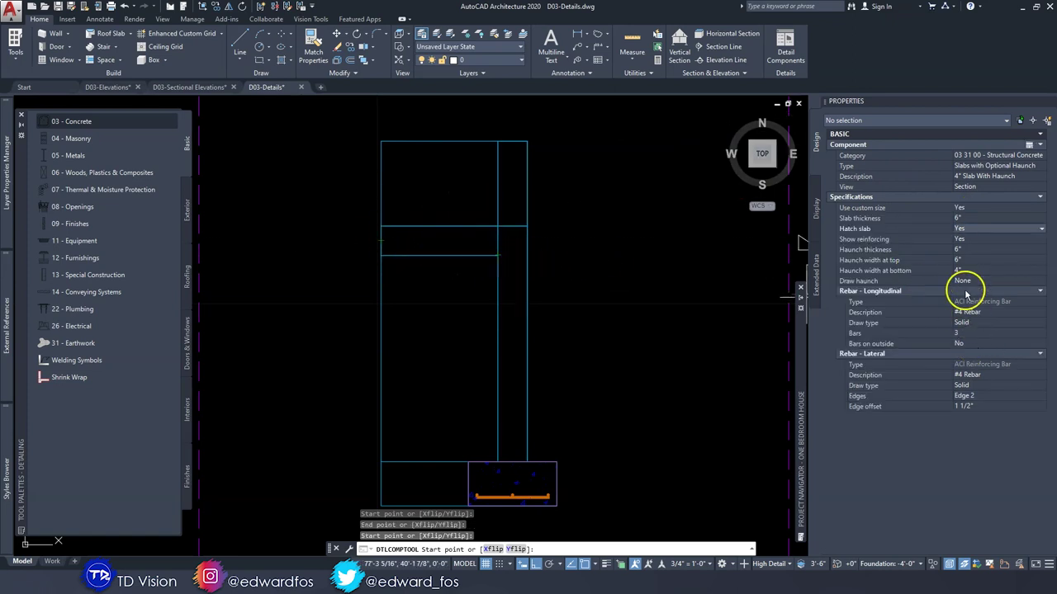
{"action": "left_click", "coordinate": [972, 334]}
{"action": "key", "text": "Return"}
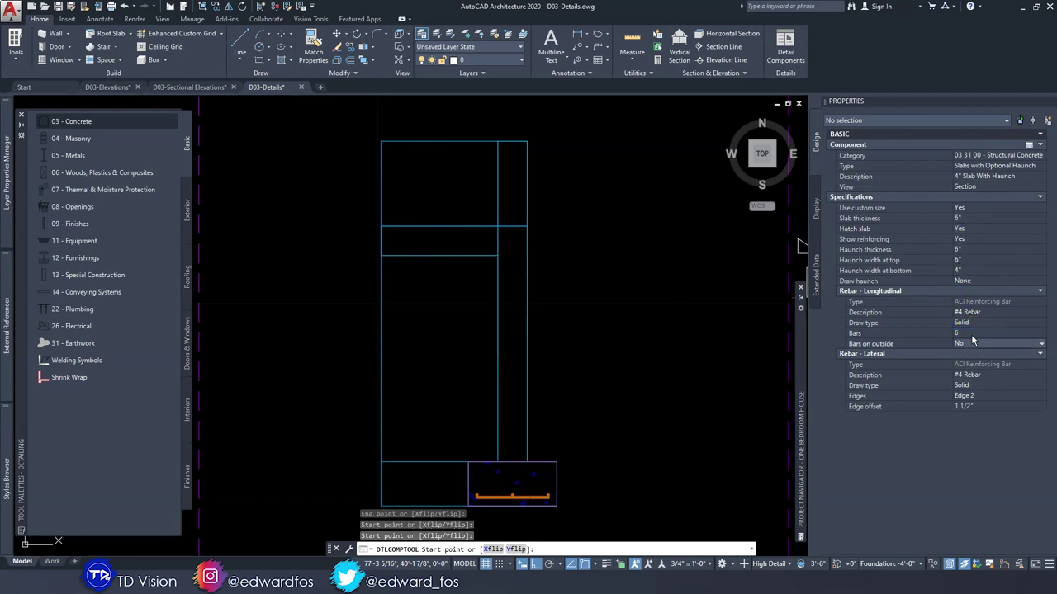
Draw the floor slab component along the bottom edge of the slab outline, from outside the wall outline's left side to the foundation wall's inner face.
{"action": "middle_click_drag", "start_coordinate": [571, 277], "coordinate": [578, 284]}
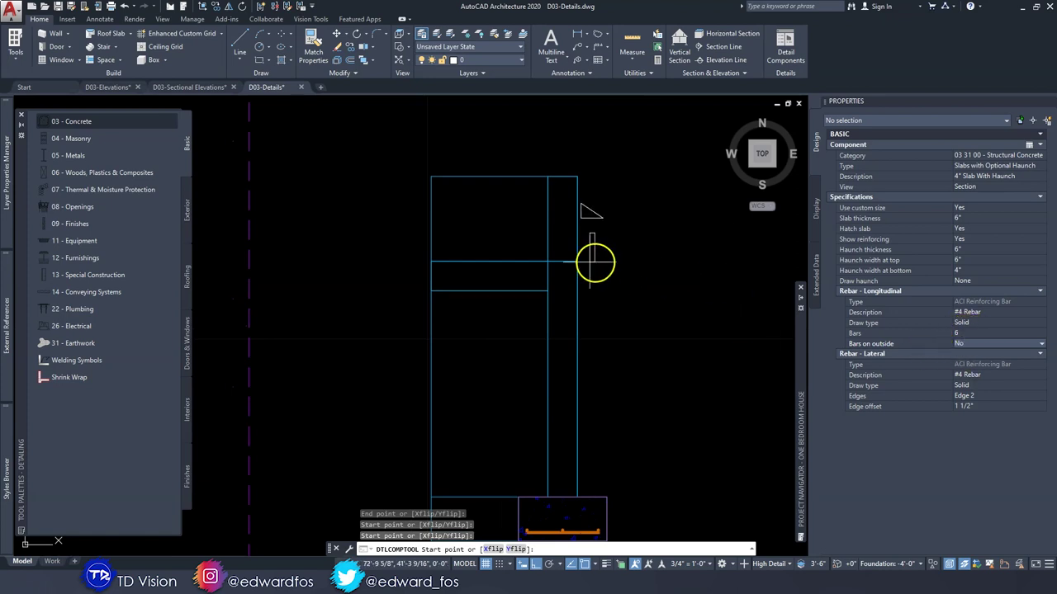
{"action": "middle_click_drag", "start_coordinate": [591, 424], "coordinate": [578, 283]}
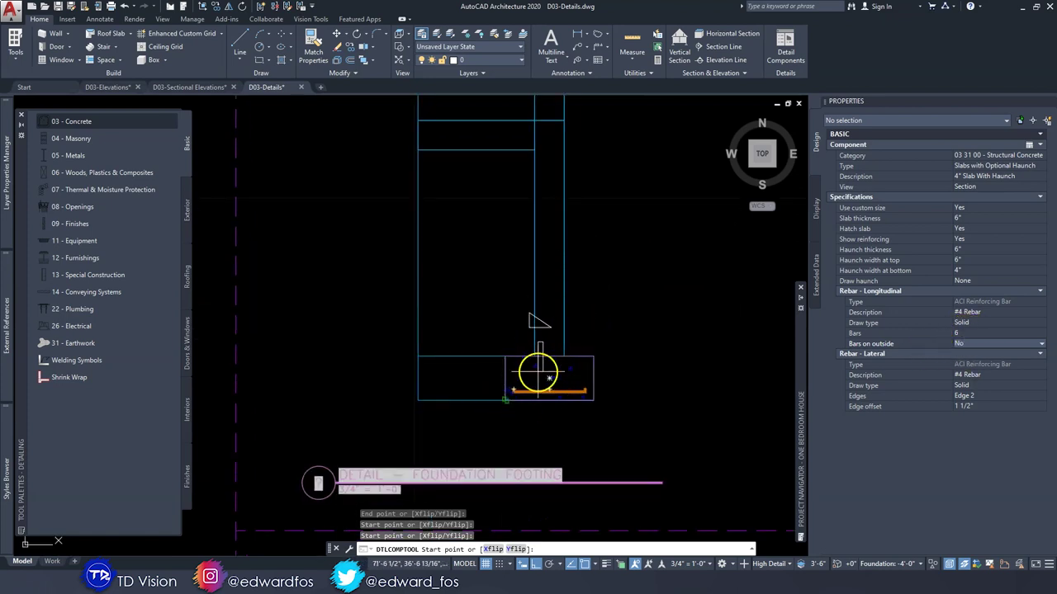
{"action": "middle_click_drag", "start_coordinate": [532, 180], "coordinate": [608, 308]}
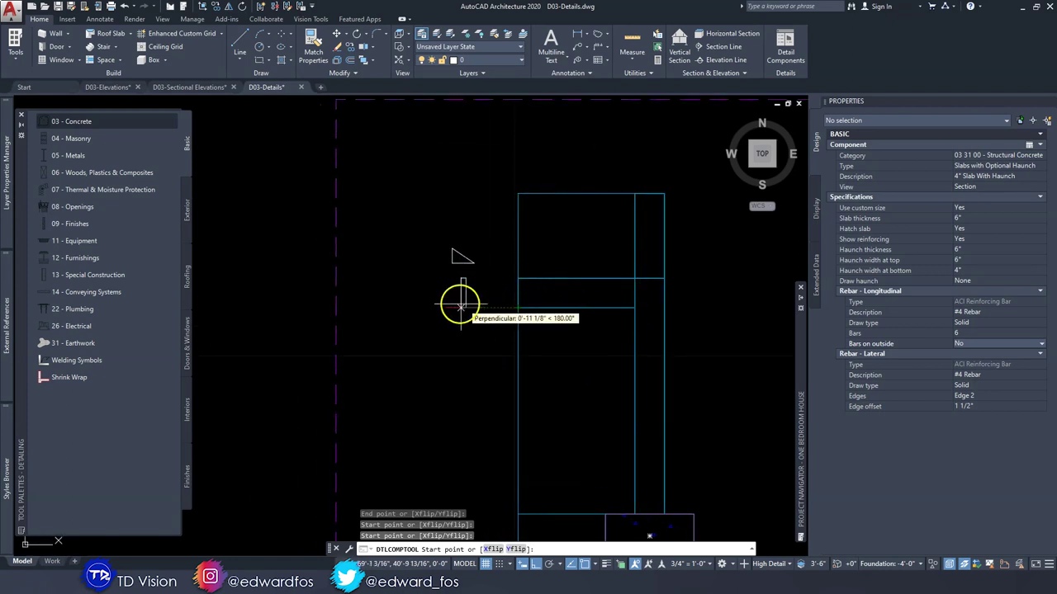
{"action": "left_click", "coordinate": [427, 305]}
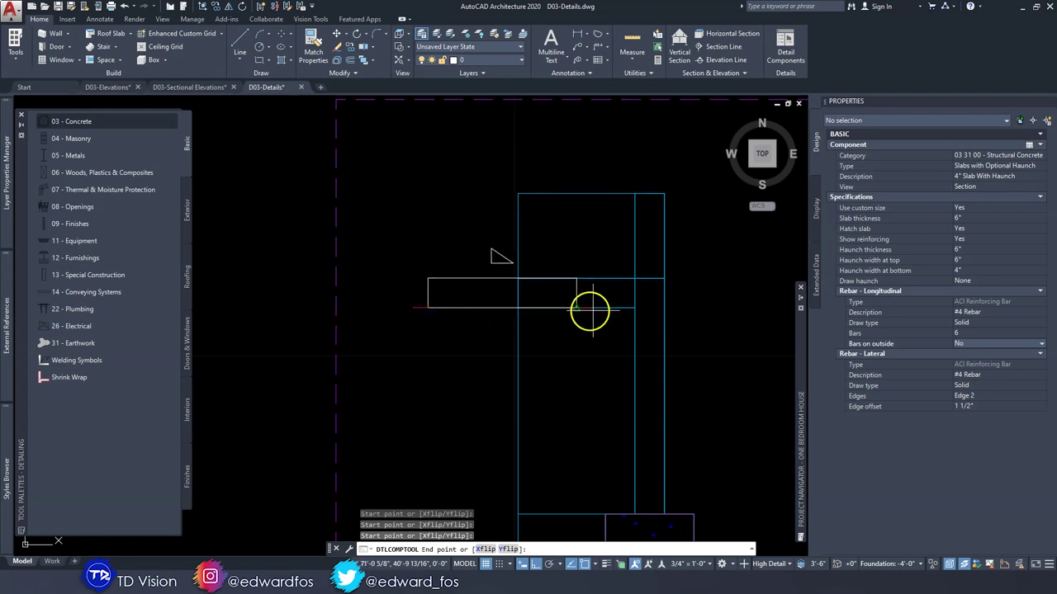
{"action": "left_click", "coordinate": [637, 308]}
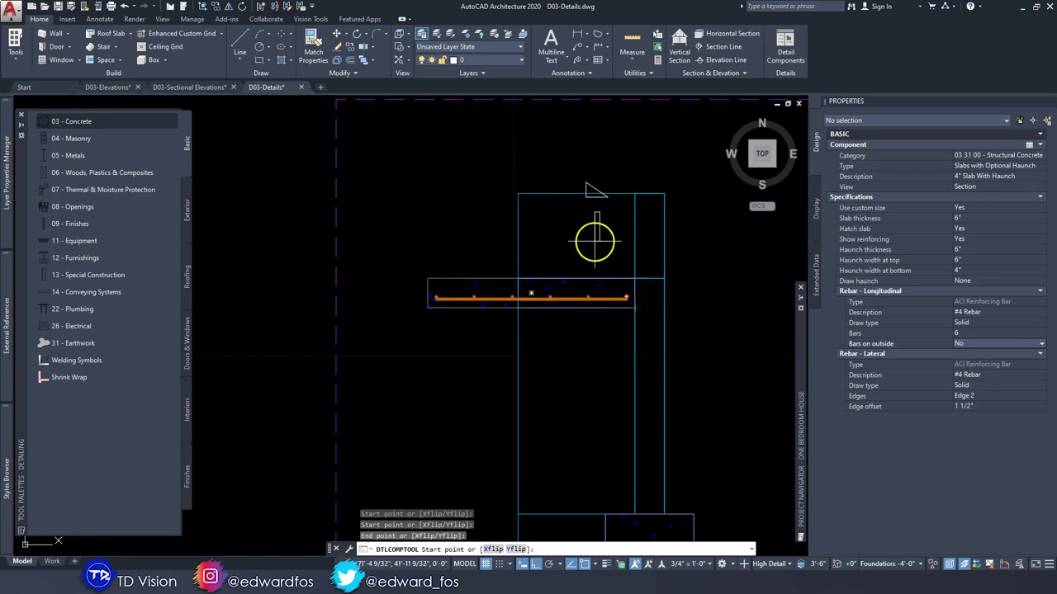
{"action": "key", "text": "Escape"}
{"action": "key", "text": "Escape"}
{"action": "key", "text": "Escape"}
{"action": "scroll", "coordinate": [569, 313], "scroll_direction": "up", "scroll_amount": 3}
{"action": "mouse_move", "coordinate": [580, 273]}
{"action": "middle_mouse_down"}
{"action": "mouse_move", "coordinate": [520, 281]}
{"action": "mouse_move", "coordinate": [537, 272]}
{"action": "middle_mouse_up"}
{"action": "scroll", "coordinate": [519, 281], "scroll_direction": "down", "scroll_amount": 4}
{"action": "scroll", "coordinate": [528, 285], "scroll_direction": "up", "scroll_amount": 2}
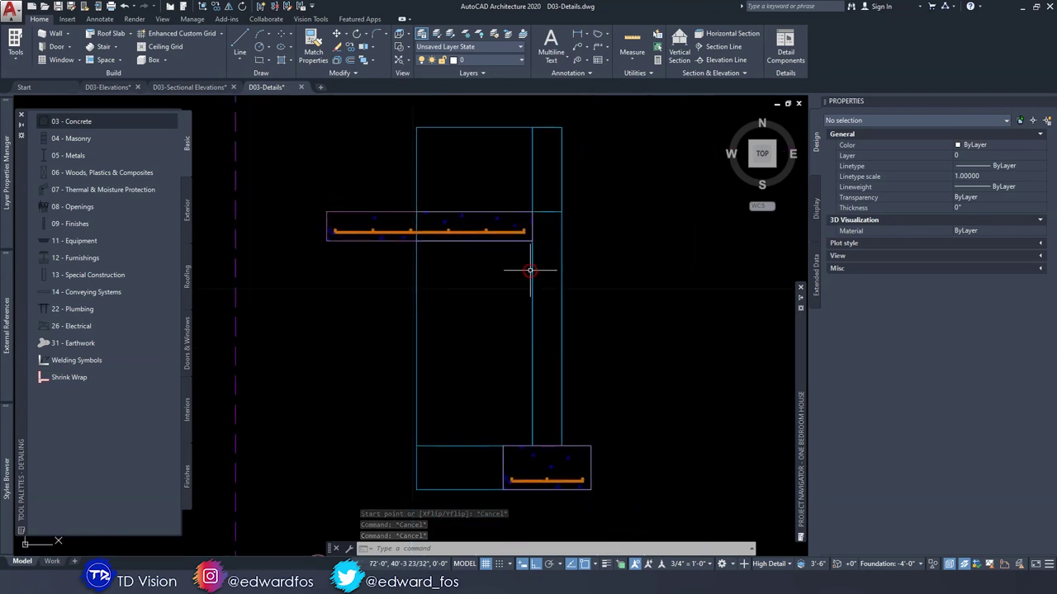
Choose a masonry detail component in the Concrete Unit Masonry category, type 2 Core CMU, with the 6" X 8" X 16" CMU description.
{"action": "left_click", "coordinate": [80, 138]}
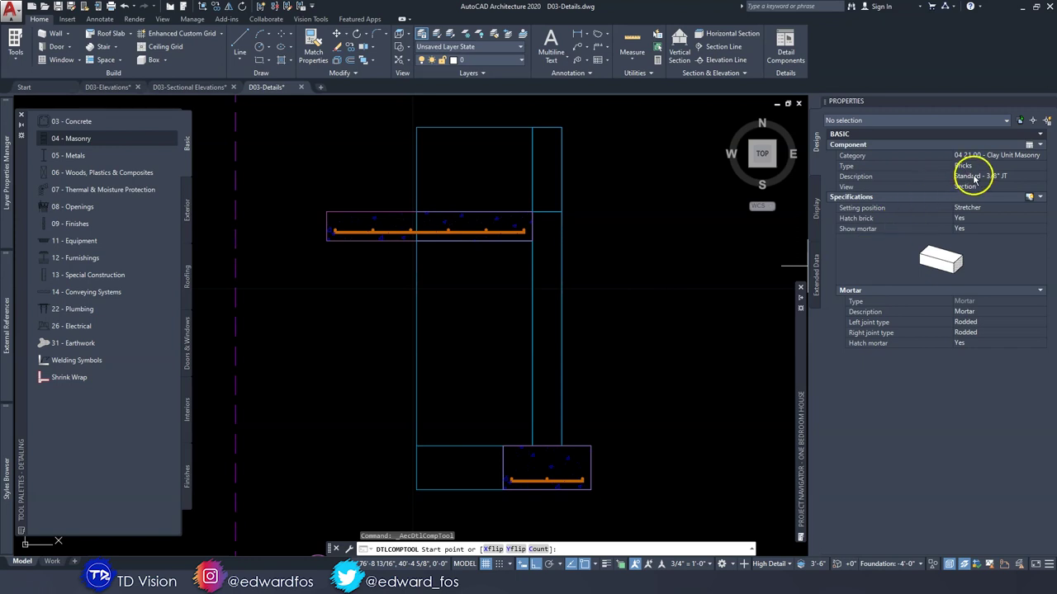
{"action": "left_click", "coordinate": [965, 166]}
{"action": "left_click", "coordinate": [982, 166]}
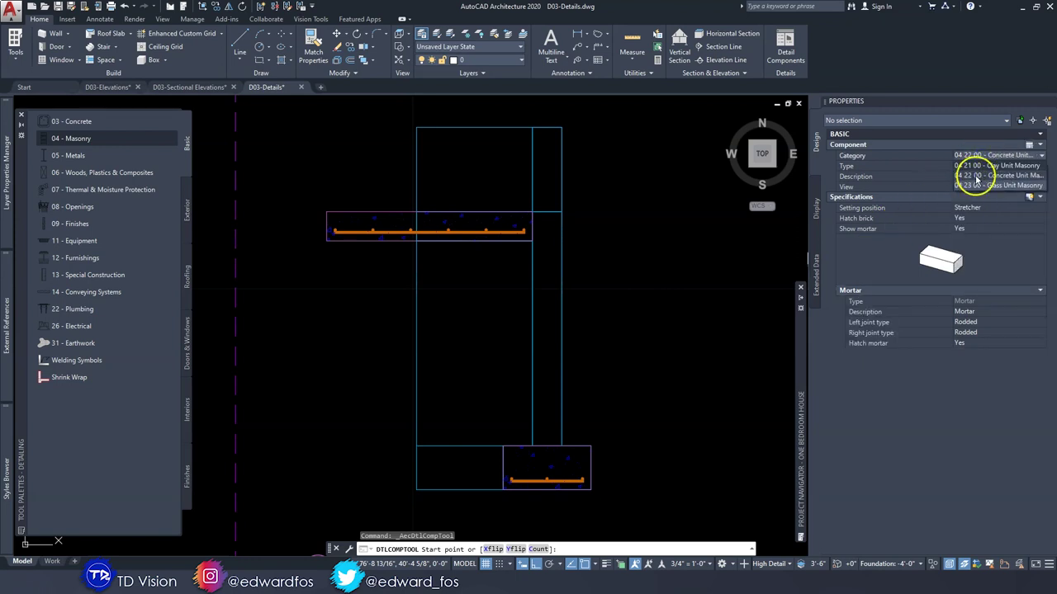
{"action": "left_click", "coordinate": [972, 176]}
{"action": "left_click", "coordinate": [975, 176]}
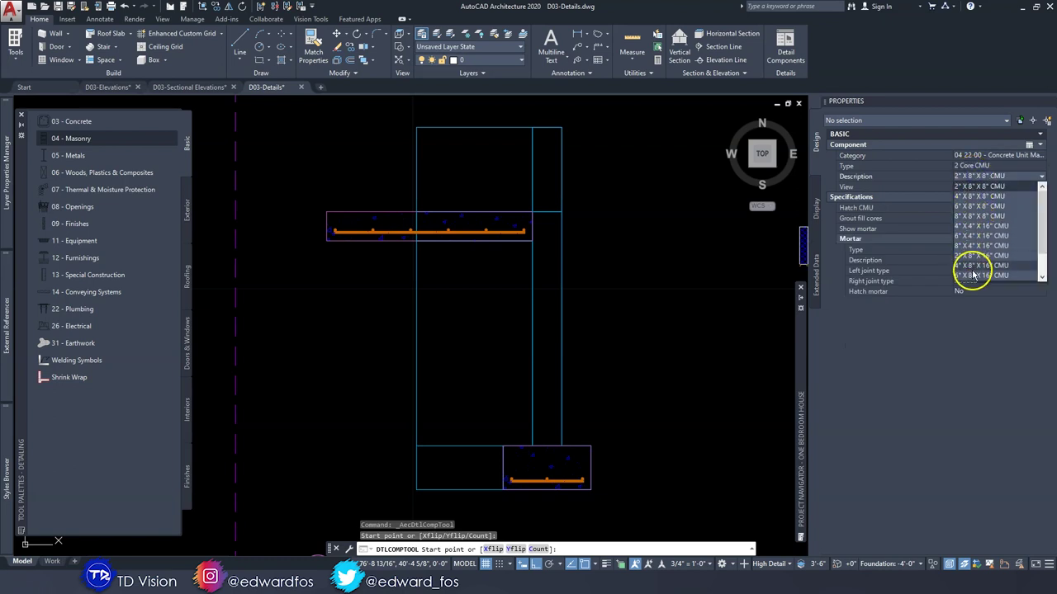
{"action": "left_click", "coordinate": [974, 266]}
{"action": "left_click", "coordinate": [974, 176]}
{"action": "left_click", "coordinate": [974, 177]}
{"action": "left_click", "coordinate": [974, 177]}
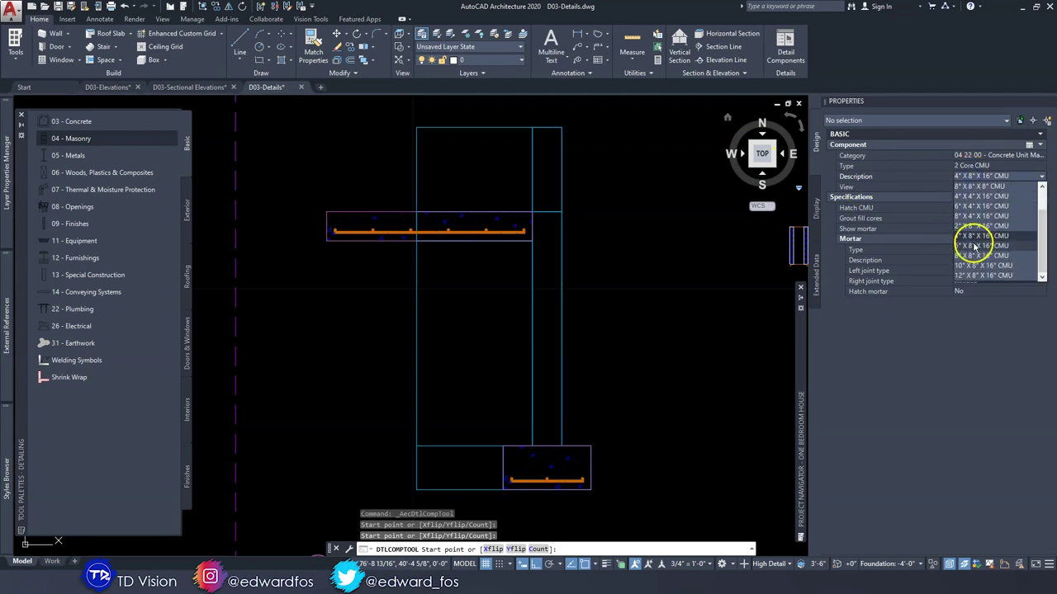
{"action": "left_click", "coordinate": [974, 245]}
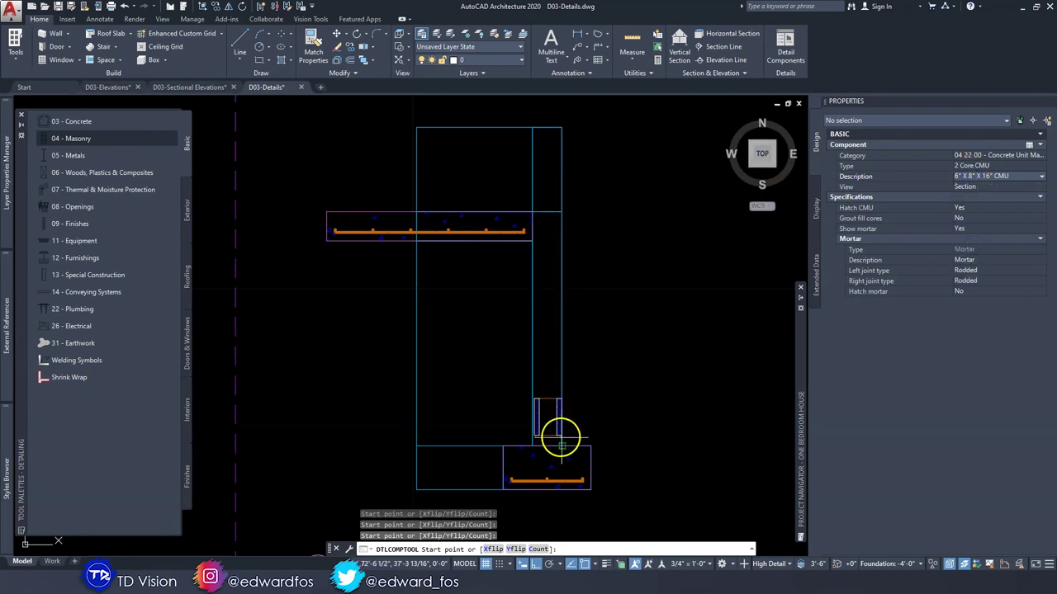
Draw the CMU block wall upward from the footing's top at the wall's outer face, extending past the top of the wall outline.
{"action": "left_click", "coordinate": [563, 449]}
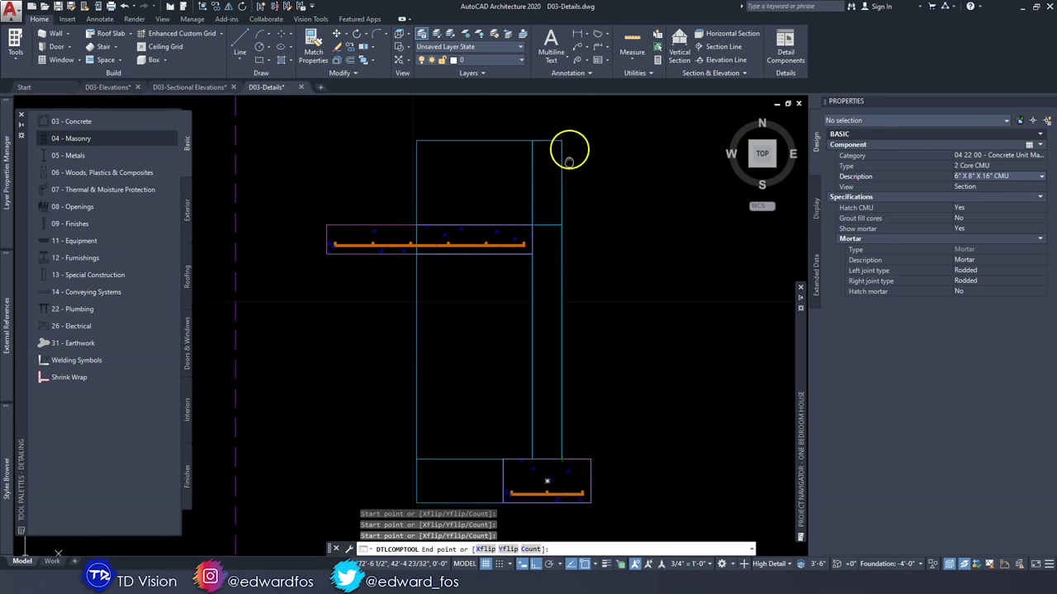
{"action": "middle_click_drag", "start_coordinate": [567, 154], "coordinate": [566, 278]}
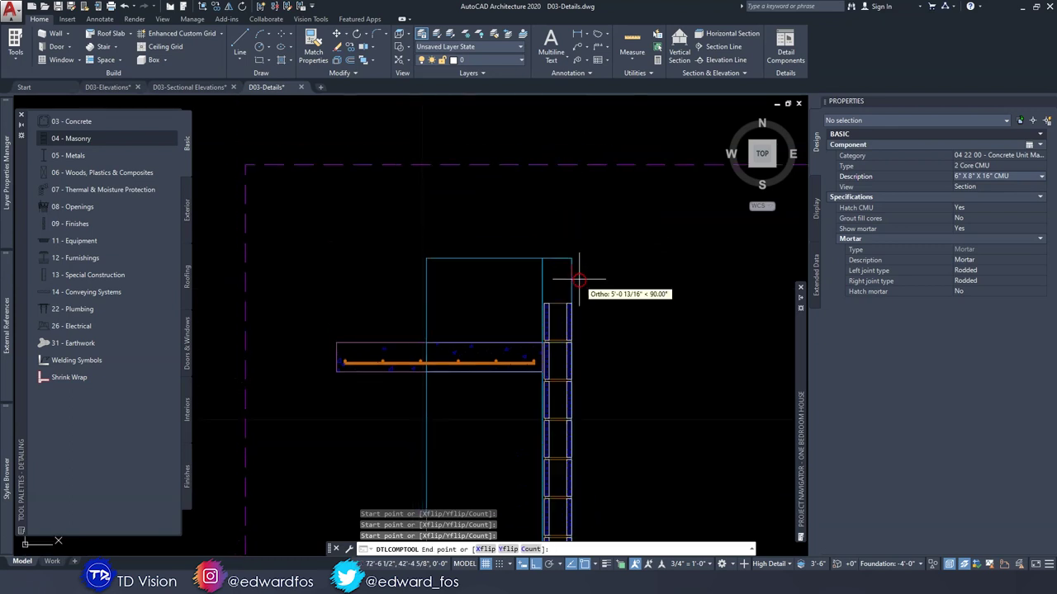
{"action": "left_click", "coordinate": [579, 213]}
{"action": "key", "text": "Escape"}
{"action": "key", "text": "Escape"}
{"action": "middle_click_drag", "start_coordinate": [616, 403], "coordinate": [643, 287]}
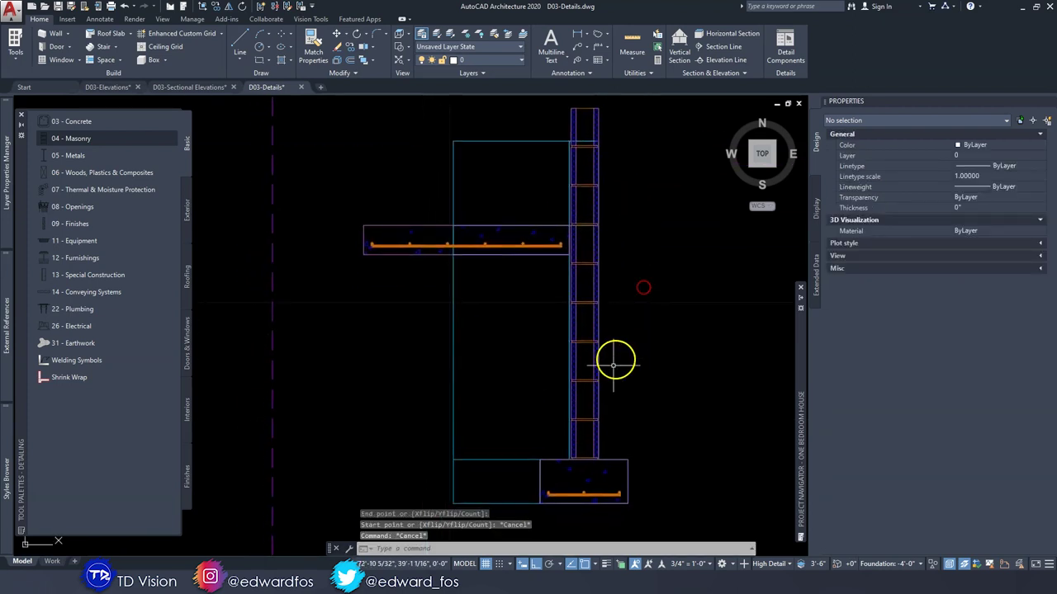
Center all the CMU blocks and mortar joints between the two wall outline faces, using points at the top of the footing.
{"action": "left_click", "coordinate": [589, 459]}
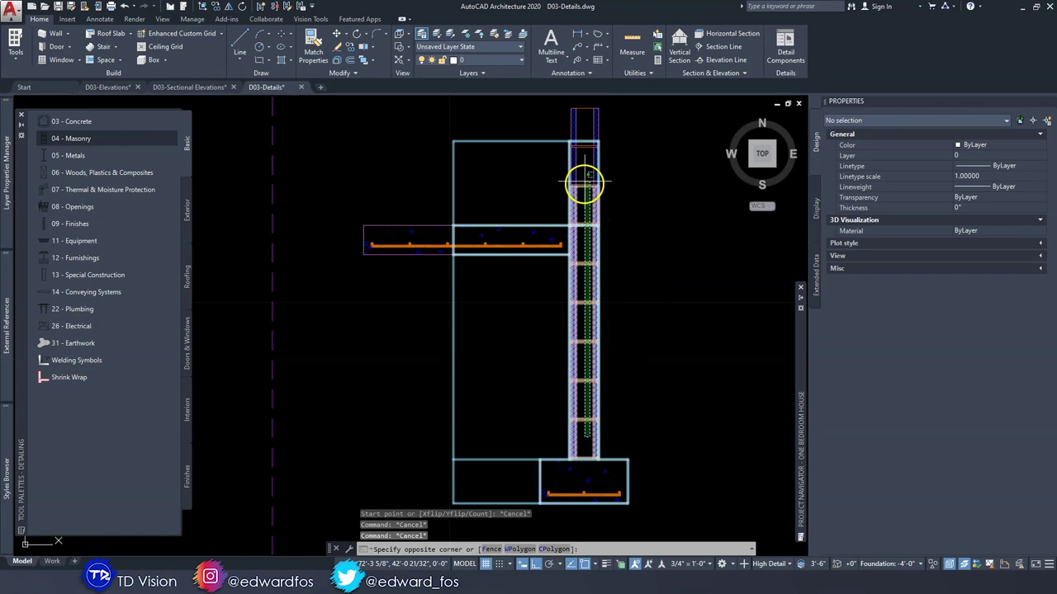
{"action": "left_click", "coordinate": [578, 130]}
{"action": "left_click", "coordinate": [505, 171], "text": "shift"}
{"action": "left_click", "coordinate": [449, 141], "text": "shift"}
{"action": "scroll", "coordinate": [493, 133], "scroll_direction": "down", "scroll_amount": 2}
{"action": "middle_click_drag", "start_coordinate": [493, 133], "coordinate": [561, 202]}
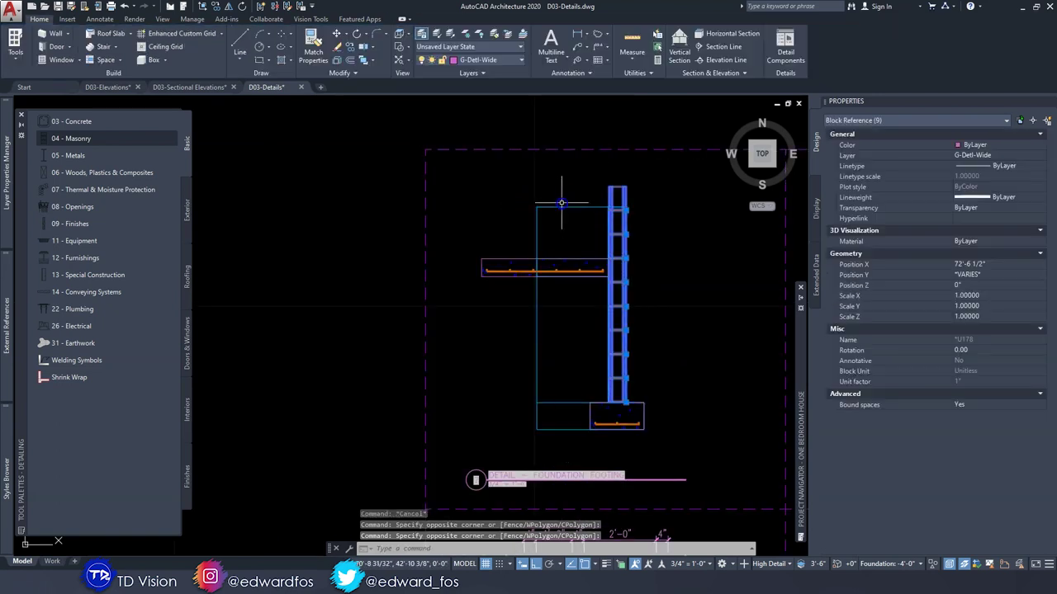
{"action": "right_click", "coordinate": [561, 202]}
{"action": "mouse_move", "coordinate": [660, 340]}
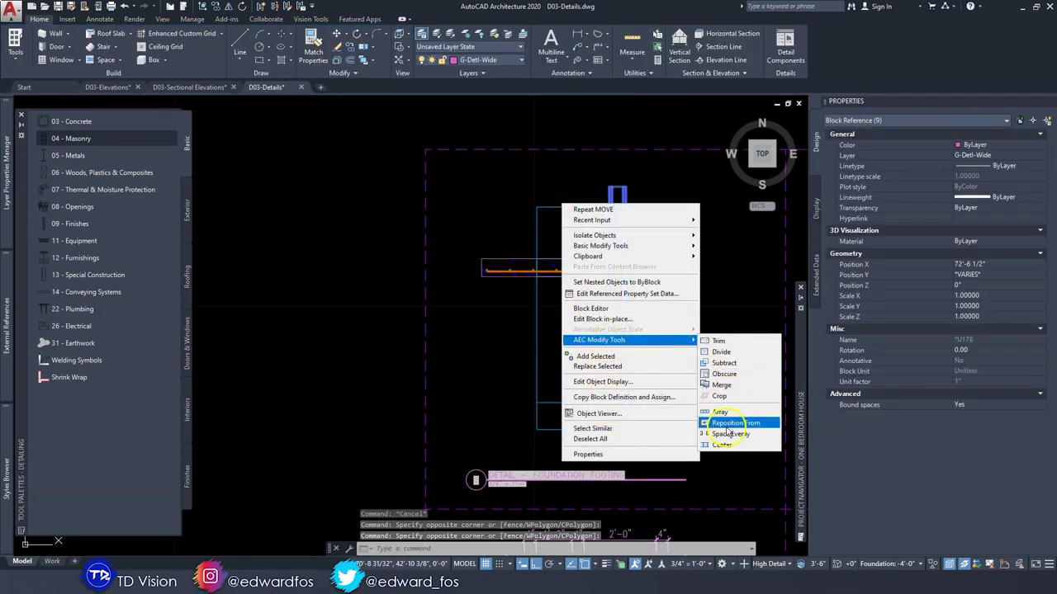
{"action": "left_click", "coordinate": [723, 444]}
{"action": "scroll", "coordinate": [627, 396], "scroll_direction": "up", "scroll_amount": 5}
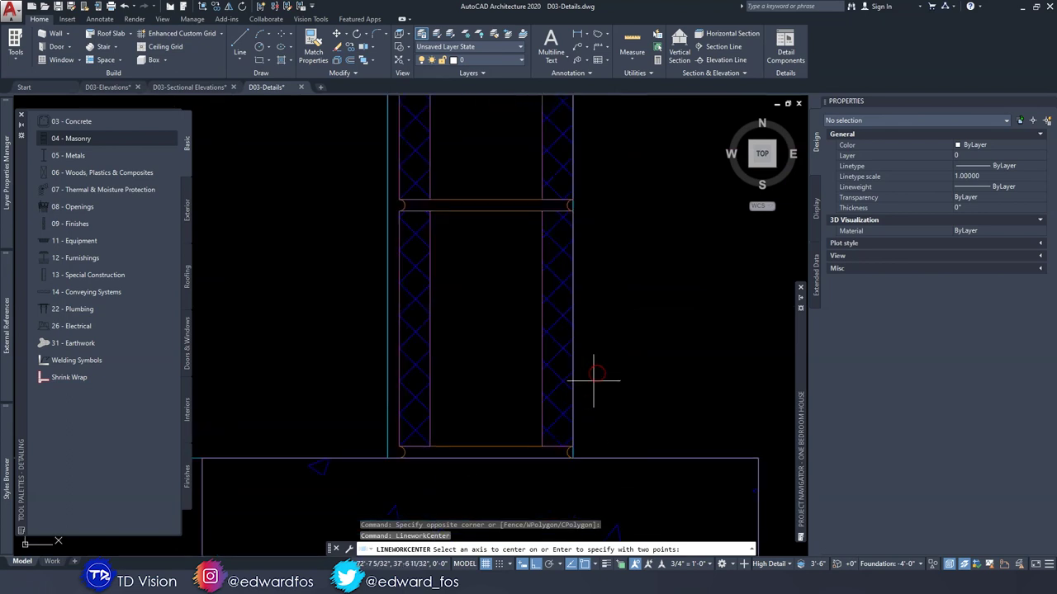
{"action": "key", "text": "Return"}
{"action": "key", "text": "Return"}
{"action": "left_click", "coordinate": [400, 453]}
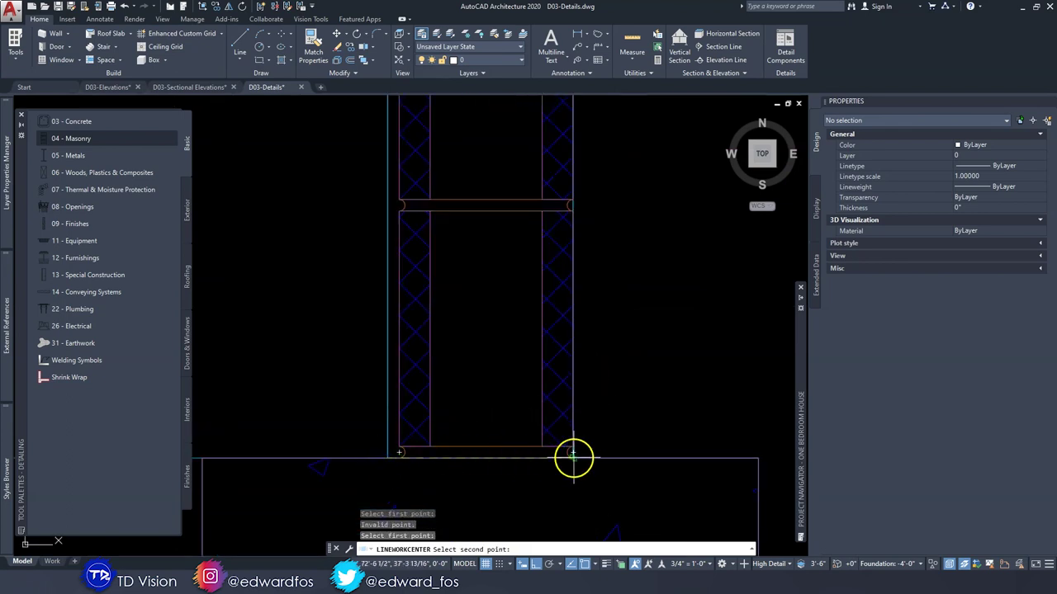
{"action": "left_click", "coordinate": [573, 453]}
{"action": "scroll", "coordinate": [575, 387], "scroll_direction": "down", "scroll_amount": 8}
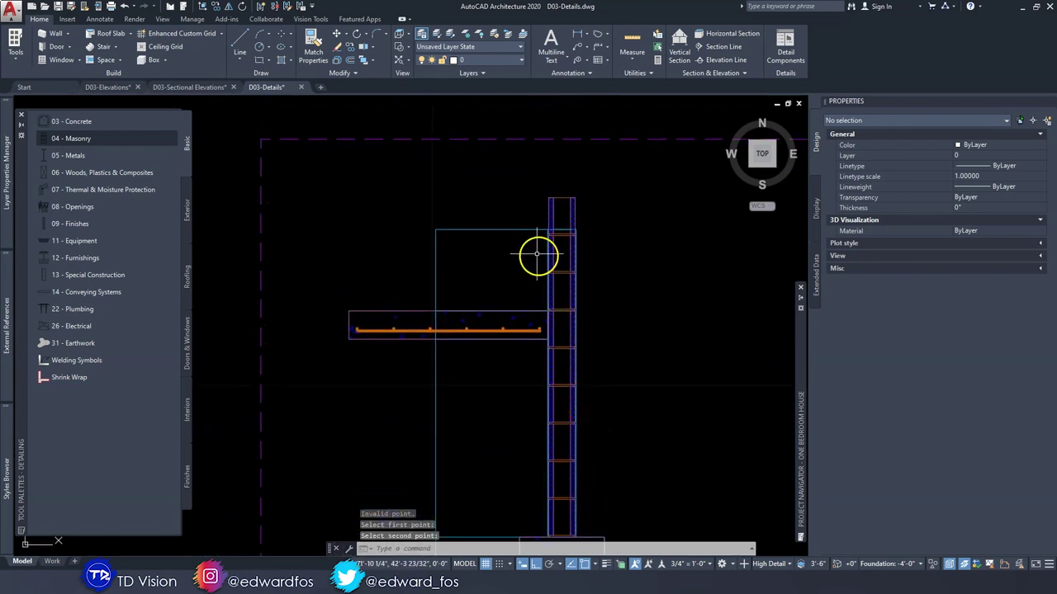
Draw a line along the wall's inner face from the footing's top to the level of the top block.
{"action": "scroll", "coordinate": [538, 257], "scroll_direction": "up", "scroll_amount": 3}
{"action": "type", "text": "l"}
{"action": "key", "text": "Return"}
{"action": "scroll", "coordinate": [573, 201], "scroll_direction": "down", "scroll_amount": 5}
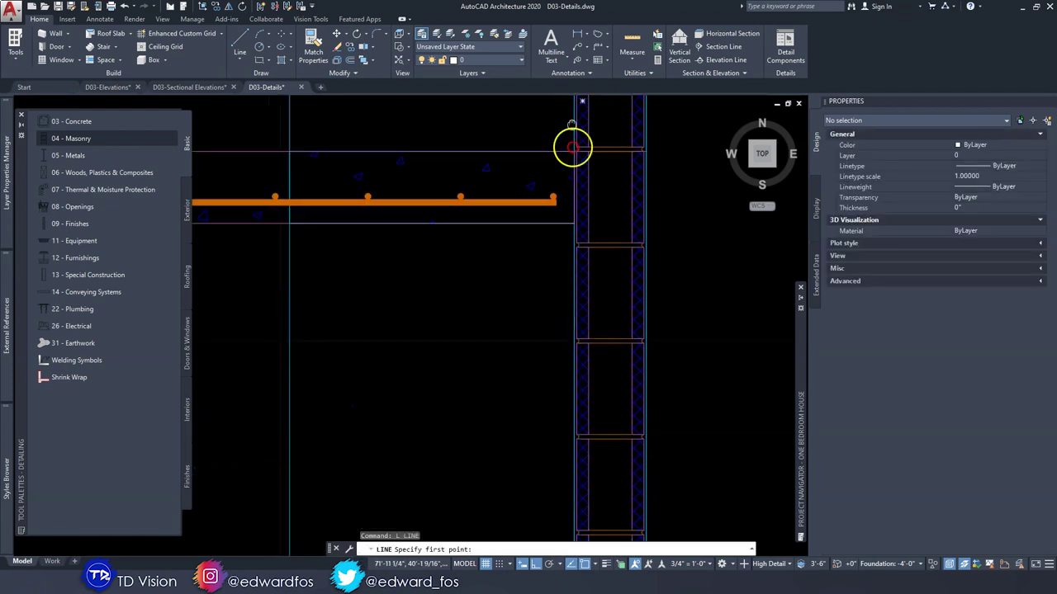
{"action": "scroll", "coordinate": [571, 397], "scroll_direction": "up", "scroll_amount": 6}
{"action": "left_click", "coordinate": [583, 430]}
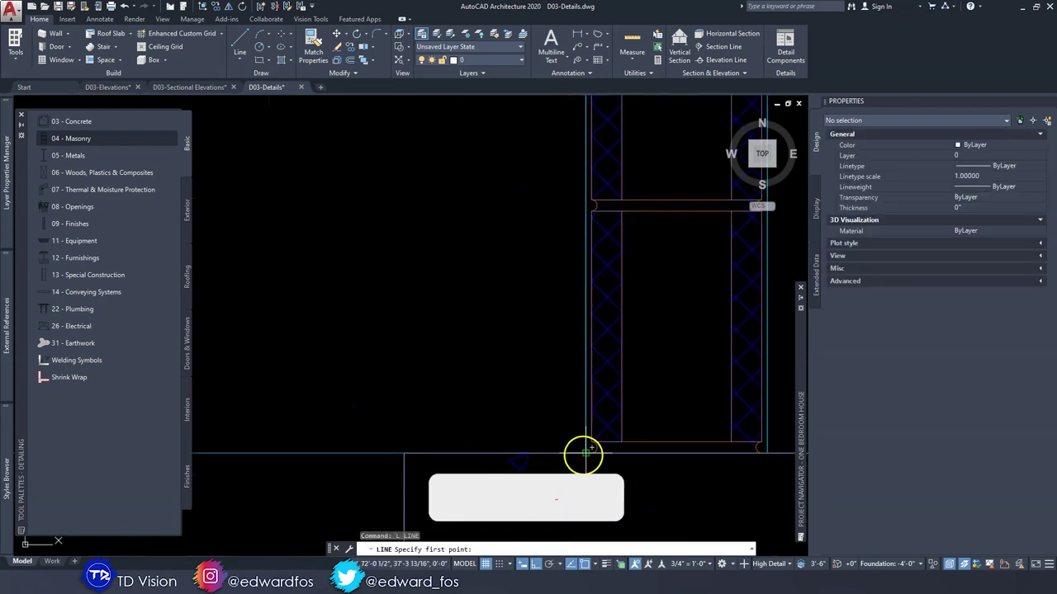
{"action": "scroll", "coordinate": [583, 412], "scroll_direction": "down", "scroll_amount": 6}
{"action": "scroll", "coordinate": [590, 118], "scroll_direction": "up", "scroll_amount": 5}
{"action": "left_click", "coordinate": [589, 129]}
{"action": "key", "text": "Escape"}
Draw a vertical line about 5'-11 3/4" long along the wall's outer face, from the footing's top to the top of the blocks.
{"action": "scroll", "coordinate": [599, 207], "scroll_direction": "down", "scroll_amount": 5}
{"action": "scroll", "coordinate": [628, 446], "scroll_direction": "up", "scroll_amount": 4}
{"action": "key", "text": "space"}
{"action": "left_click", "coordinate": [666, 401]}
{"action": "scroll", "coordinate": [667, 248], "scroll_direction": "down", "scroll_amount": 4}
{"action": "middle_click_drag", "start_coordinate": [670, 165], "coordinate": [663, 382]}
{"action": "scroll", "coordinate": [666, 293], "scroll_direction": "up", "scroll_amount": 5}
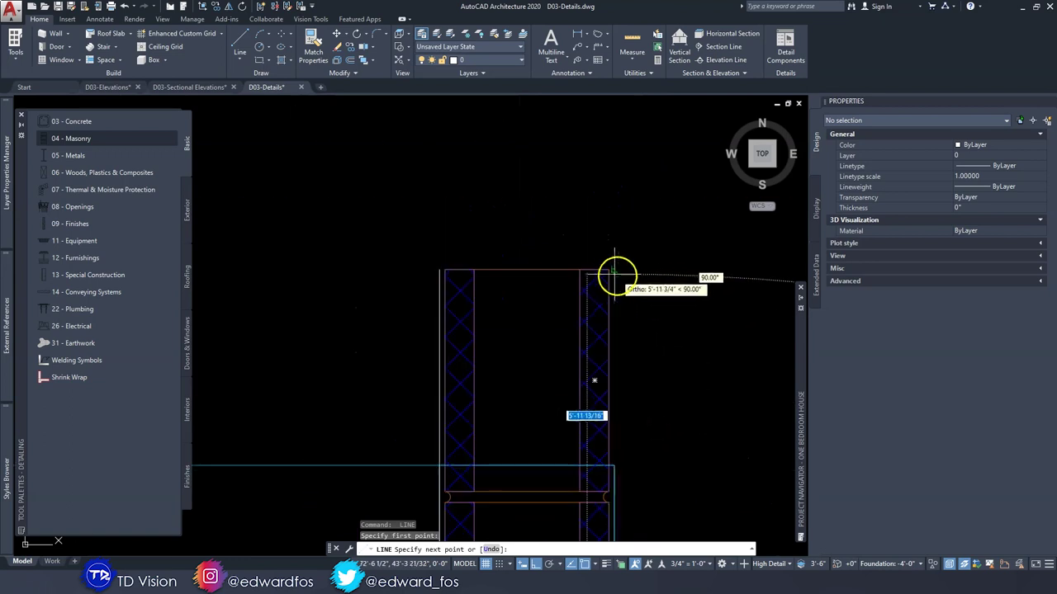
{"action": "left_click", "coordinate": [612, 270]}
{"action": "key", "text": "Escape"}
{"action": "key", "text": "Escape"}
{"action": "scroll", "coordinate": [578, 148], "scroll_direction": "down", "scroll_amount": 5}
{"action": "middle_click_drag", "start_coordinate": [598, 403], "coordinate": [597, 333]}
{"action": "scroll", "coordinate": [566, 366], "scroll_direction": "up", "scroll_amount": 8}
{"action": "scroll", "coordinate": [566, 358], "scroll_direction": "down", "scroll_amount": 8}
{"action": "mouse_move", "coordinate": [569, 288]}
{"action": "middle_mouse_down"}
{"action": "mouse_move", "coordinate": [577, 424]}
{"action": "mouse_move", "coordinate": [566, 330]}
{"action": "mouse_move", "coordinate": [557, 377]}
{"action": "middle_mouse_up"}
{"action": "middle_click_drag", "start_coordinate": [572, 181], "coordinate": [567, 257]}
{"action": "key", "text": "Escape"}
{"action": "key", "text": "Escape"}
{"action": "type", "text": "l"}
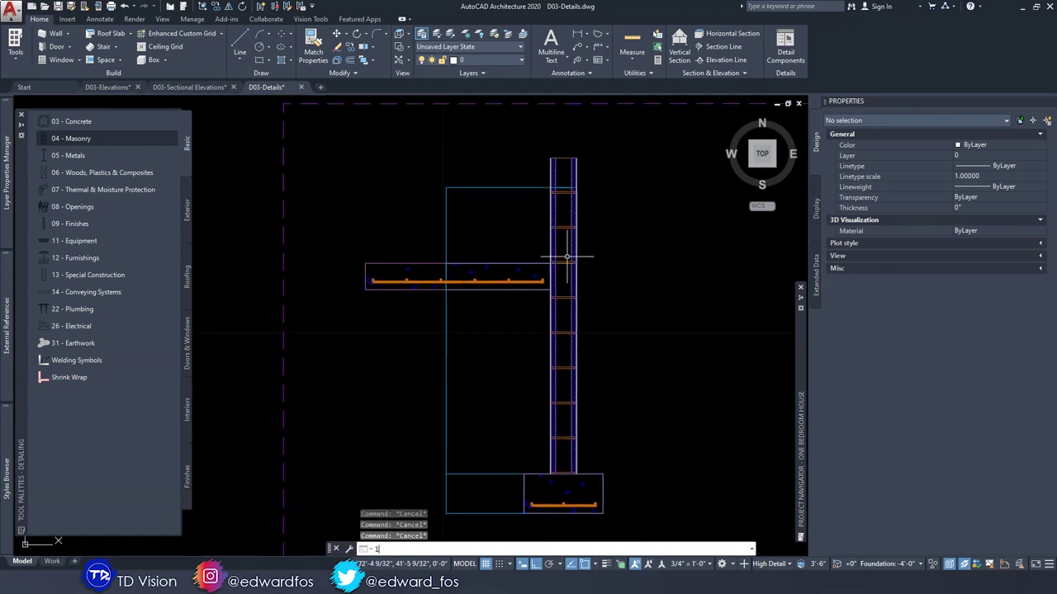
{"action": "key", "text": "Escape"}
Draw a polyline from above the block wall down its center to just above the footing's middle bar, ending in a horizontal leg about 2 3/4" long.
{"action": "left_click", "coordinate": [239, 56]}
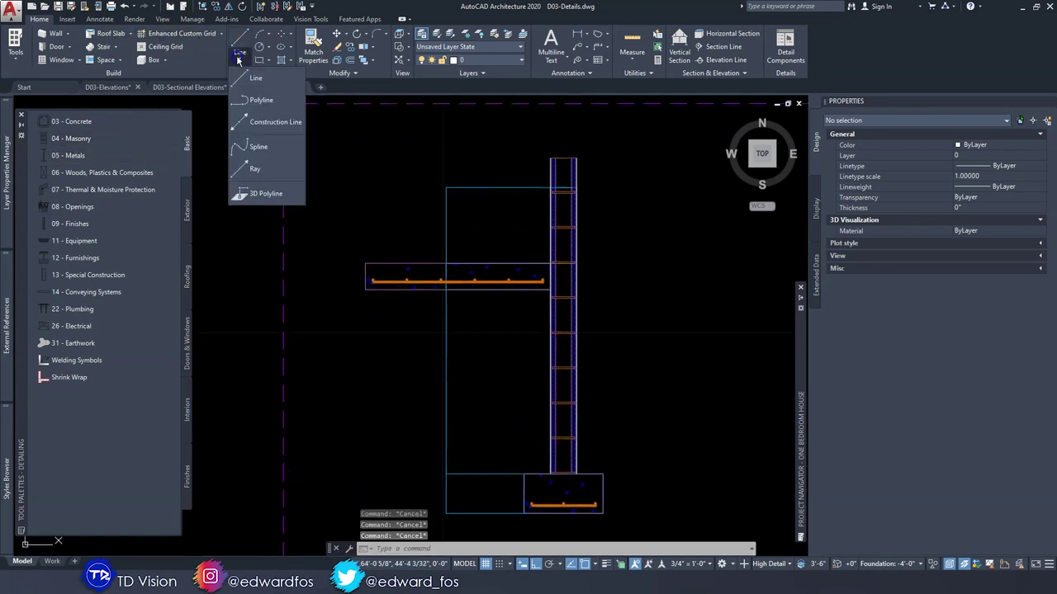
{"action": "left_click", "coordinate": [259, 100]}
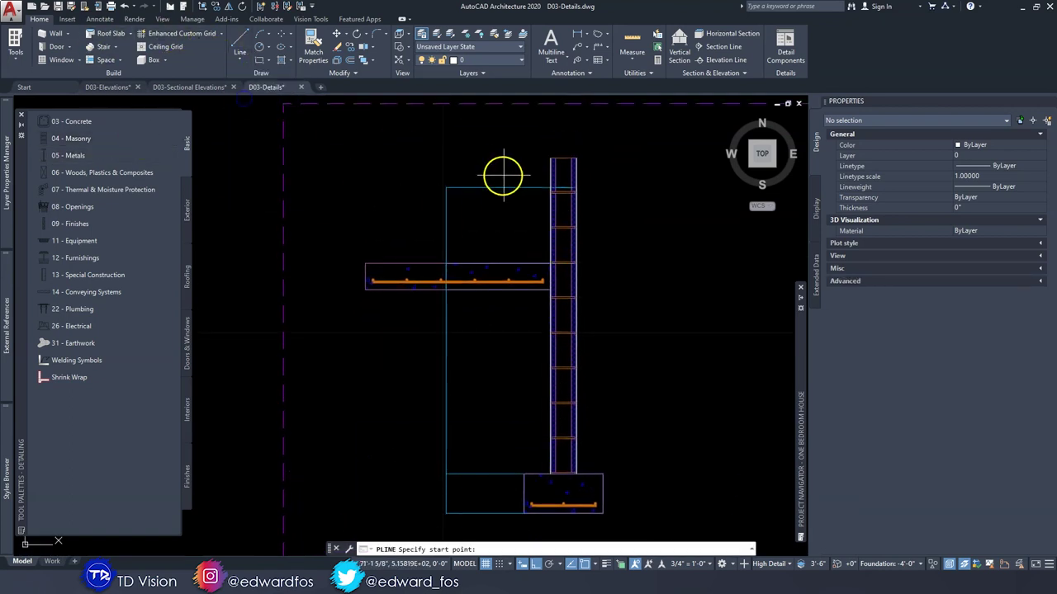
{"action": "left_click", "coordinate": [563, 153]}
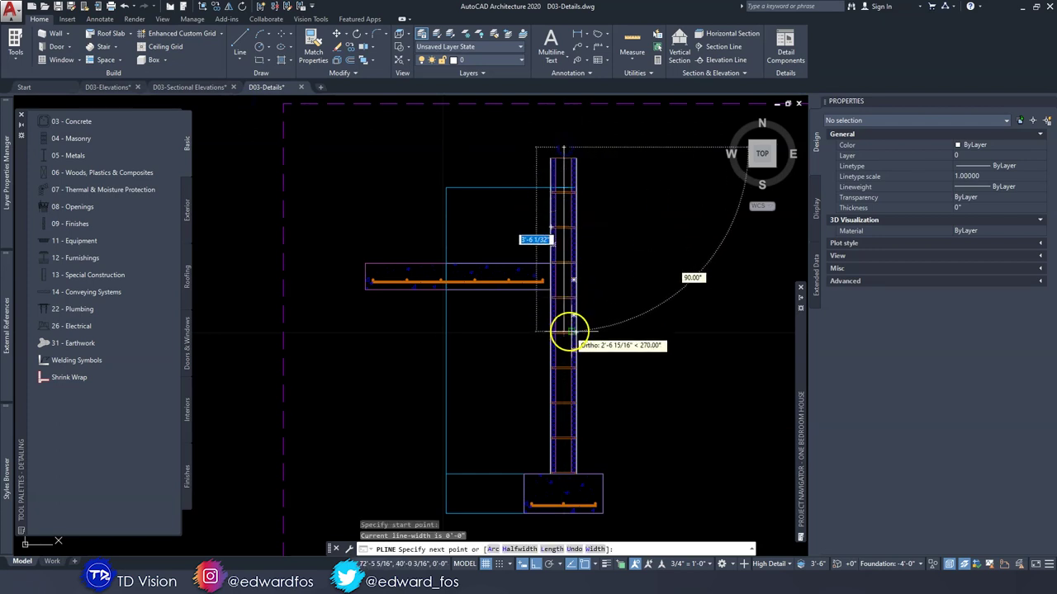
{"action": "middle_click_drag", "start_coordinate": [568, 328], "coordinate": [572, 290]}
{"action": "scroll", "coordinate": [569, 341], "scroll_direction": "up", "scroll_amount": 5}
{"action": "key", "text": "F8"}
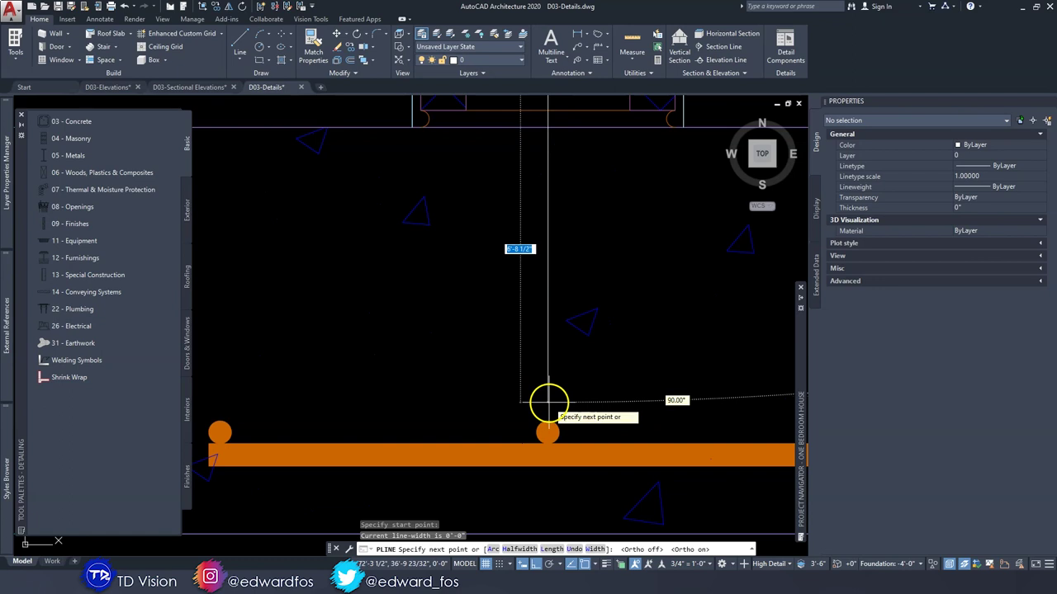
{"action": "left_click", "coordinate": [549, 402]}
{"action": "scroll", "coordinate": [483, 395], "scroll_direction": "down", "scroll_amount": 3}
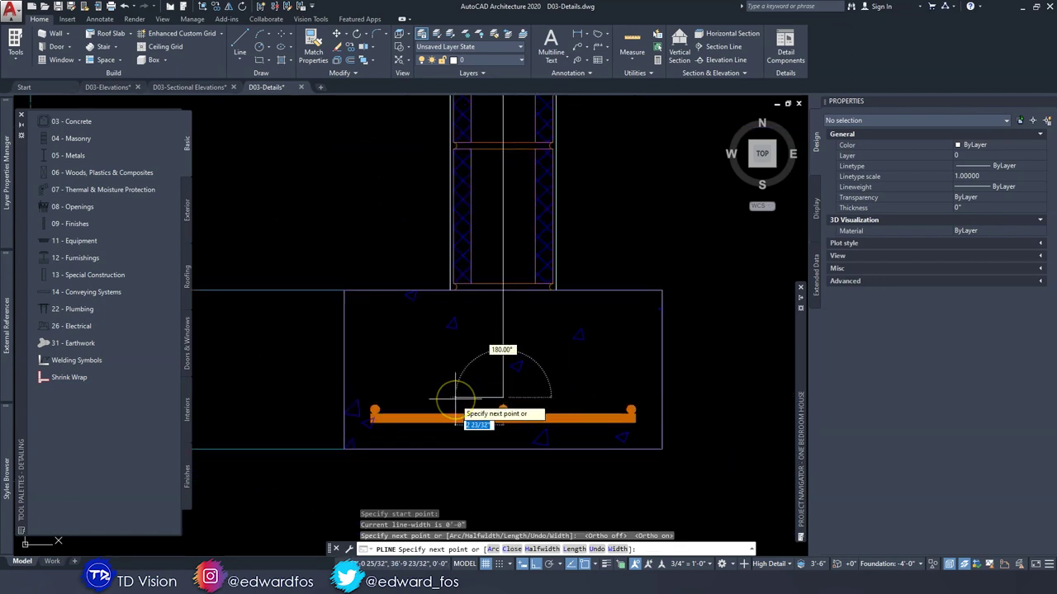
{"action": "key", "text": "Escape"}
{"action": "key", "text": "Escape"}
{"action": "key", "text": "Escape"}
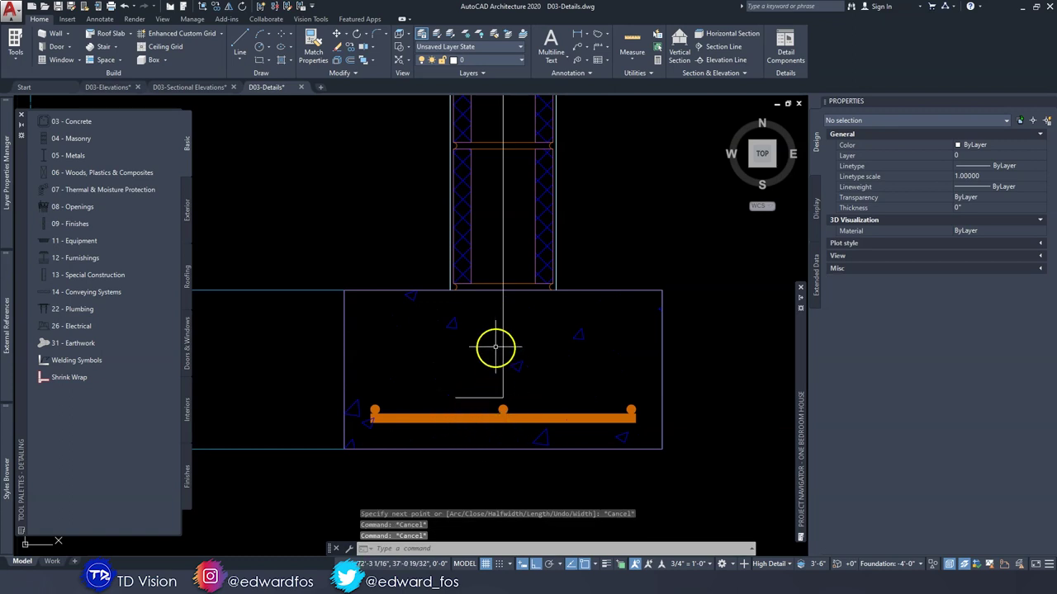
Give all segments of the vertical wall reinforcement polyline a width of 1/2".
{"action": "scroll", "coordinate": [495, 347], "scroll_direction": "down", "scroll_amount": 2}
{"action": "scroll", "coordinate": [498, 342], "scroll_direction": "up", "scroll_amount": 2}
{"action": "left_click", "coordinate": [497, 342]}
{"action": "right_click", "coordinate": [492, 345]}
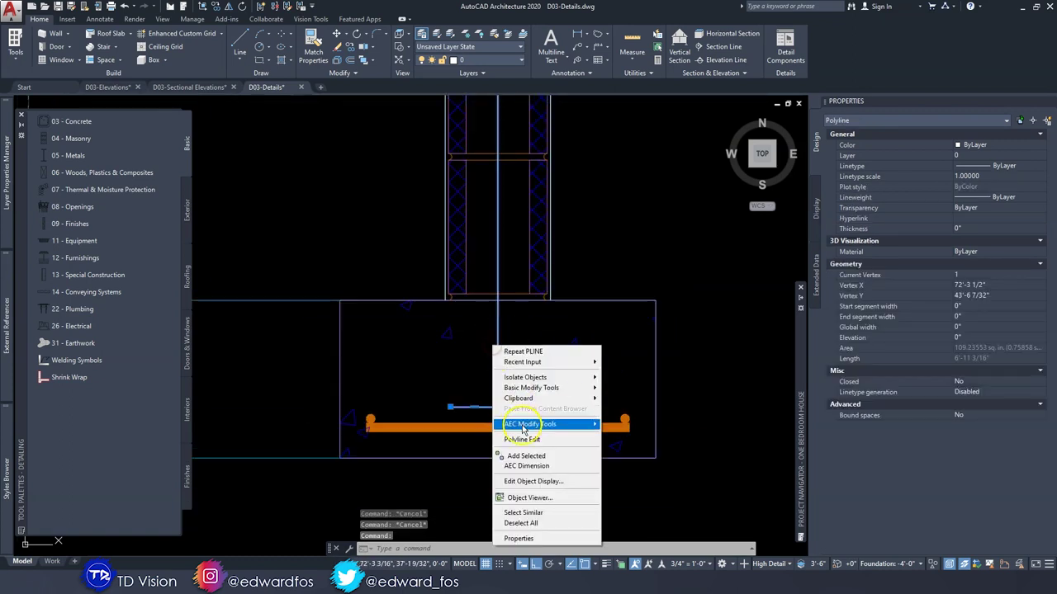
{"action": "right_click", "coordinate": [435, 395]}
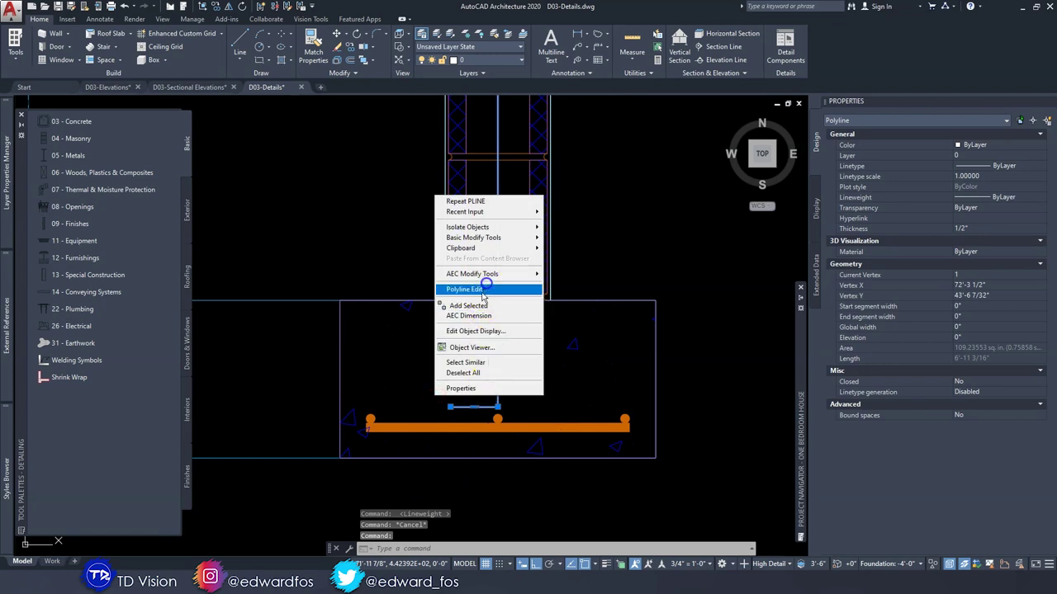
{"action": "left_click", "coordinate": [483, 289]}
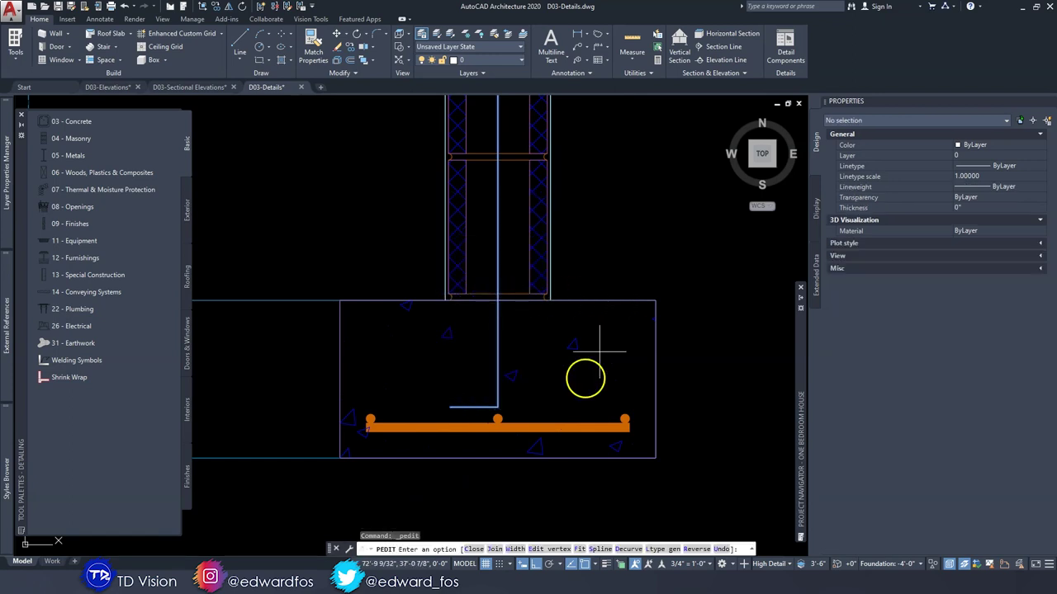
{"action": "left_click", "coordinate": [514, 549]}
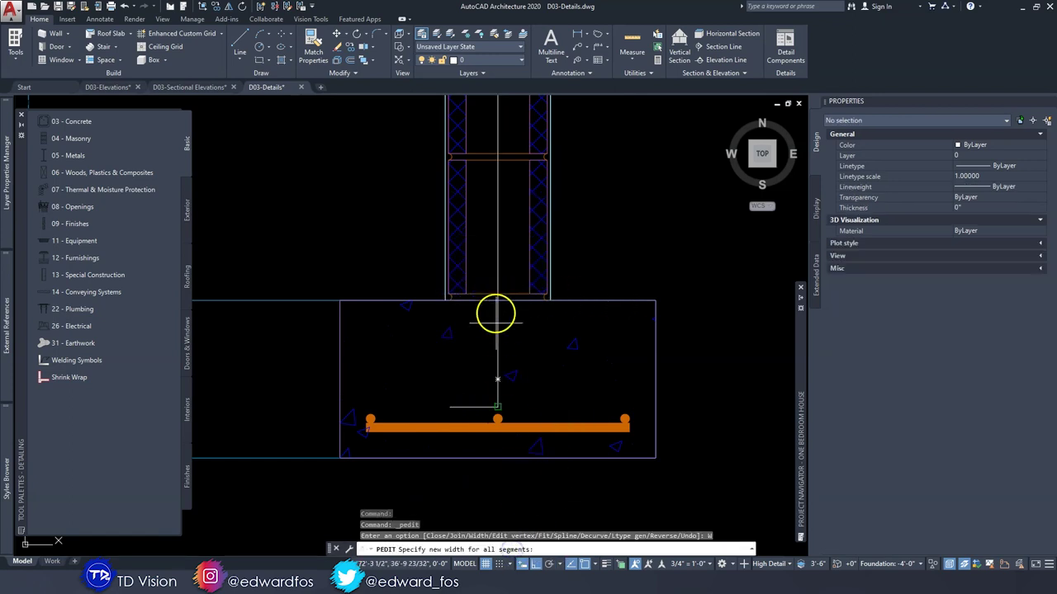
{"action": "type", "text": "1/2"}
{"action": "key", "text": "Return"}
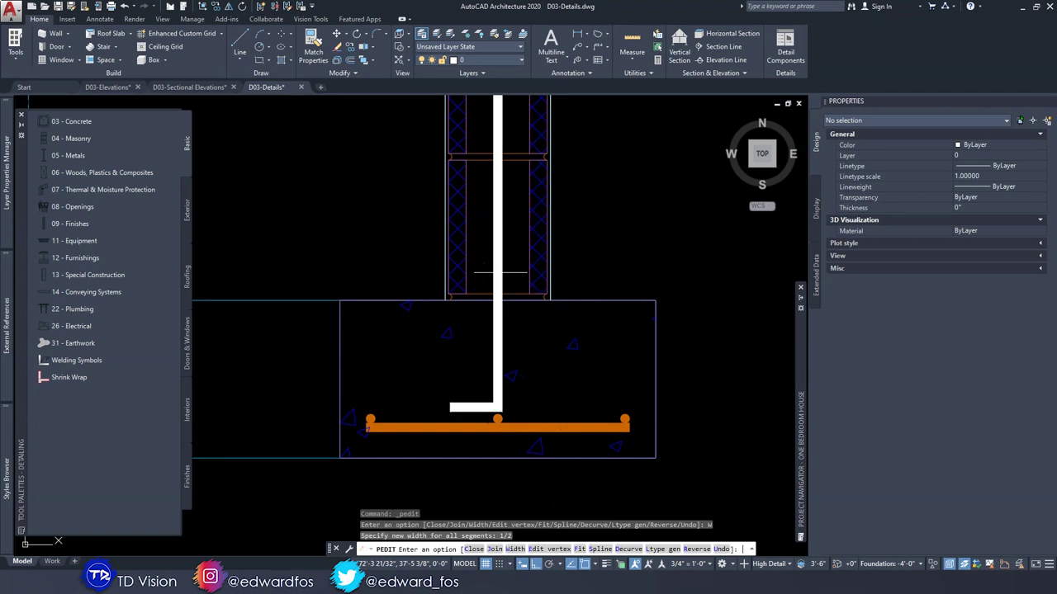
{"action": "key", "text": "Escape"}
{"action": "key", "text": "Escape"}
{"action": "scroll", "coordinate": [507, 267], "scroll_direction": "down", "scroll_amount": 5}
{"action": "middle_click_drag", "start_coordinate": [536, 215], "coordinate": [530, 309]}
{"action": "middle_click_drag", "start_coordinate": [518, 356], "coordinate": [532, 271]}
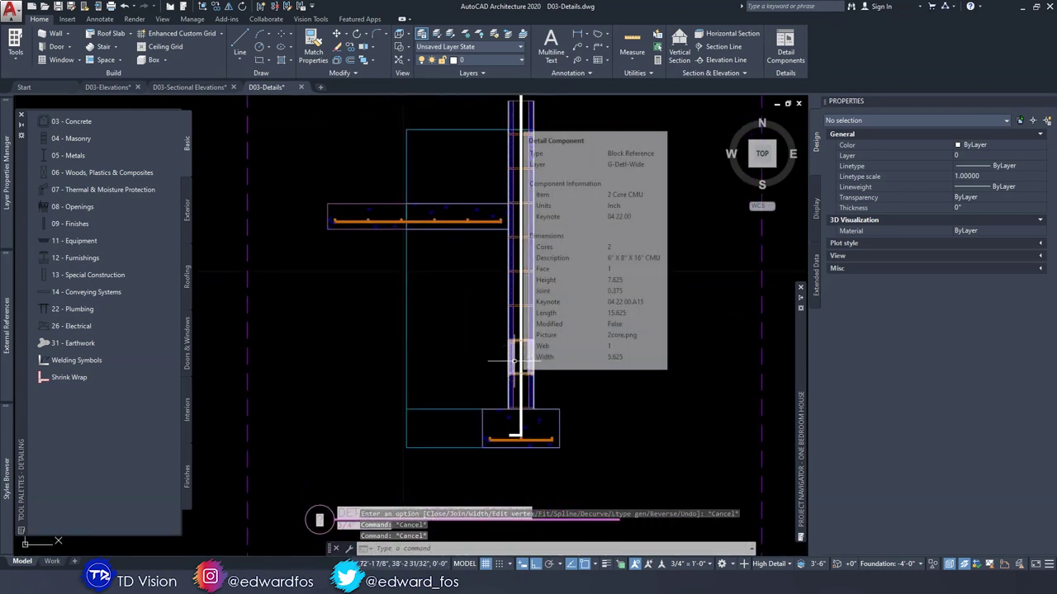
{"action": "key", "text": "Escape"}
Draw a line along the floor slab's top edge, from the wall's inner face to the slab's free end.
{"action": "middle_click_drag", "start_coordinate": [447, 296], "coordinate": [479, 358]}
{"action": "scroll", "coordinate": [440, 269], "scroll_direction": "up", "scroll_amount": 5}
{"action": "middle_click_drag", "start_coordinate": [431, 252], "coordinate": [459, 274]}
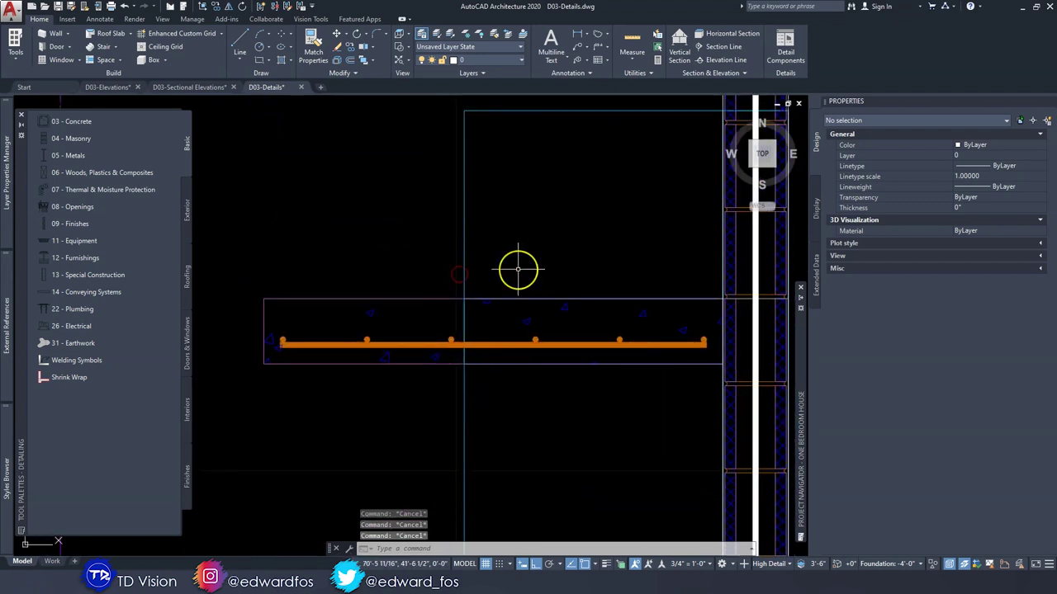
{"action": "type", "text": "l"}
{"action": "key", "text": "Return"}
{"action": "left_click", "coordinate": [725, 297]}
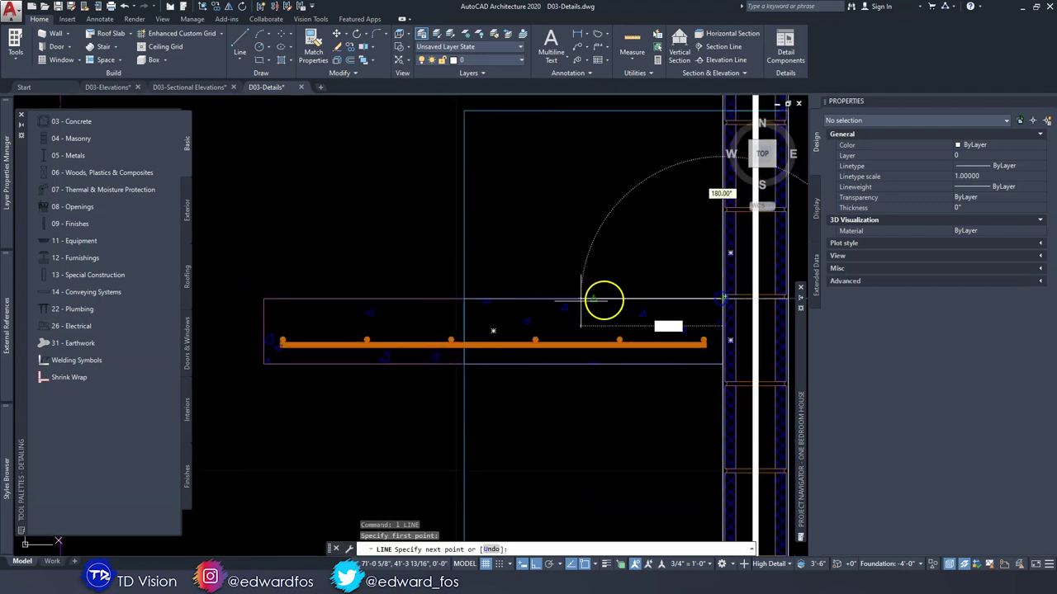
{"action": "left_click", "coordinate": [264, 298]}
{"action": "key", "text": "Escape"}
{"action": "type", "text": "p"}
{"action": "key", "text": "Return"}
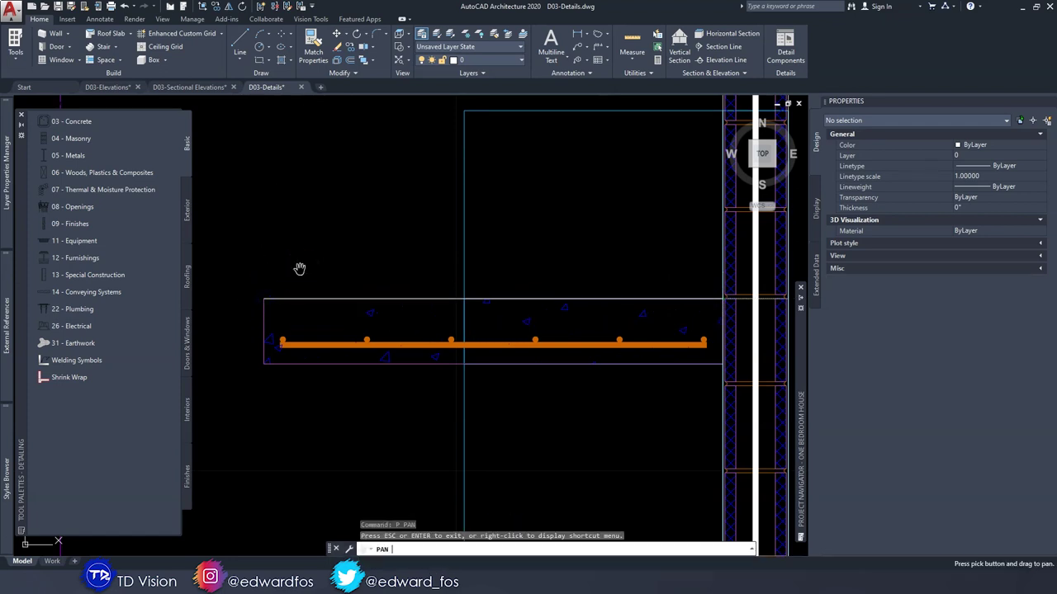
{"action": "key", "text": "Escape"}
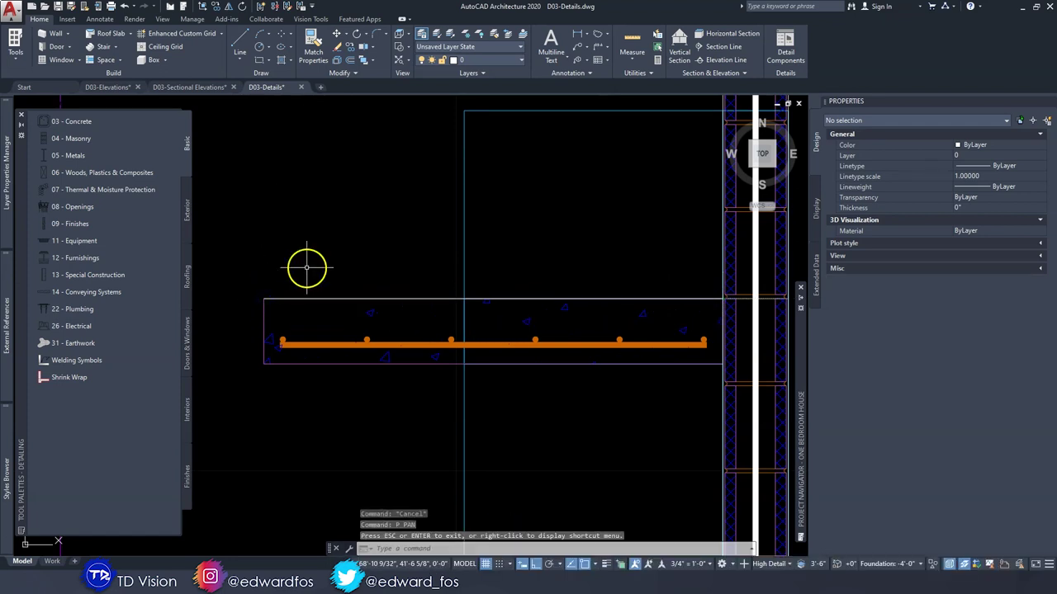
Offset the slab's top line 1/2" upward as a finish line and erase the original line.
{"action": "type", "text": "o"}
{"action": "key", "text": "Return"}
{"action": "type", "text": "1/2"}
{"action": "key", "text": "Return"}
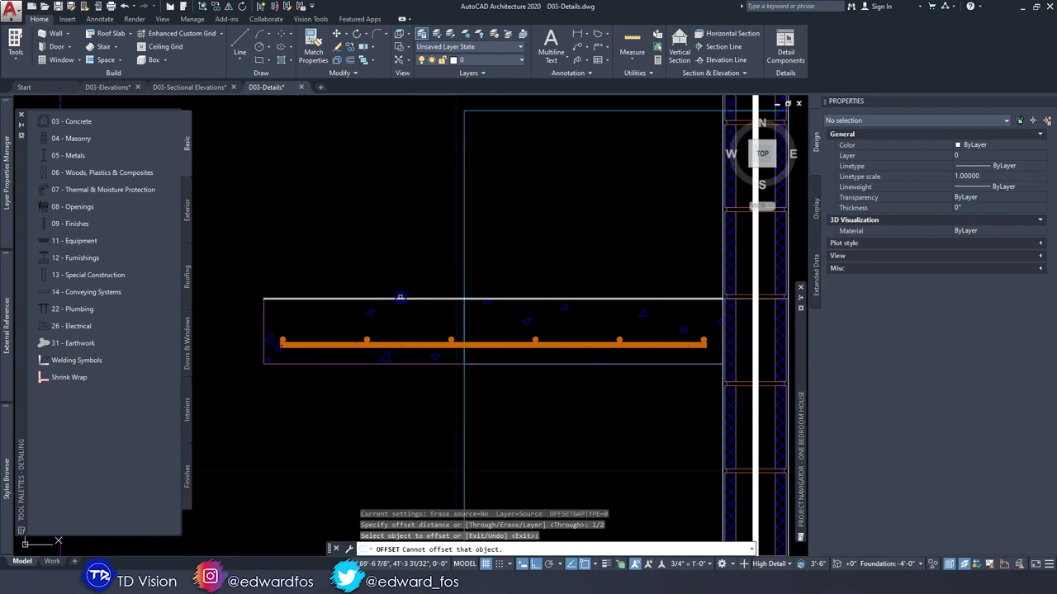
{"action": "key", "text": "Escape"}
{"action": "key", "text": "Escape"}
{"action": "left_click", "coordinate": [391, 298]}
{"action": "key", "text": "Delete"}
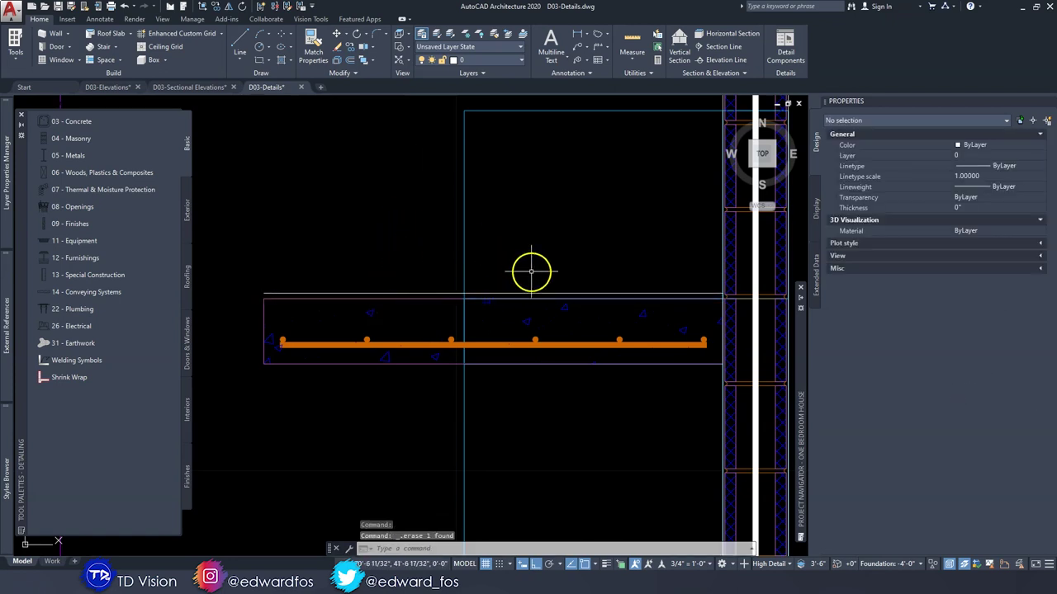
Draw a line along the slab's underside, from its free end to the wall's inner face.
{"action": "scroll", "coordinate": [685, 283], "scroll_direction": "up", "scroll_amount": 4}
{"action": "scroll", "coordinate": [702, 269], "scroll_direction": "down", "scroll_amount": 3}
{"action": "scroll", "coordinate": [661, 265], "scroll_direction": "down", "scroll_amount": 2}
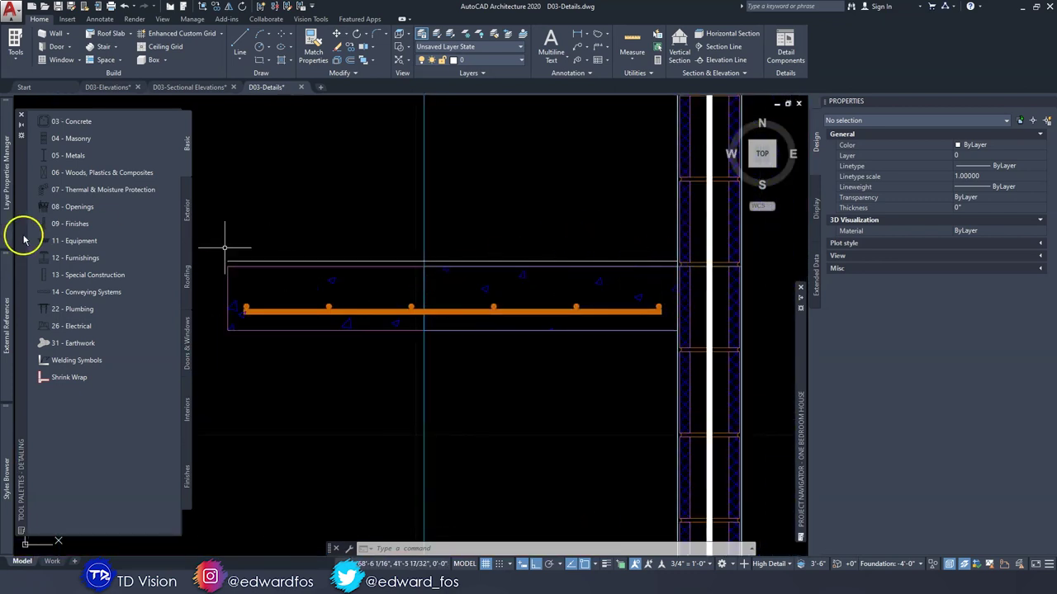
{"action": "scroll", "coordinate": [548, 269], "scroll_direction": "down", "scroll_amount": 2}
{"action": "middle_click_drag", "start_coordinate": [558, 378], "coordinate": [561, 347]}
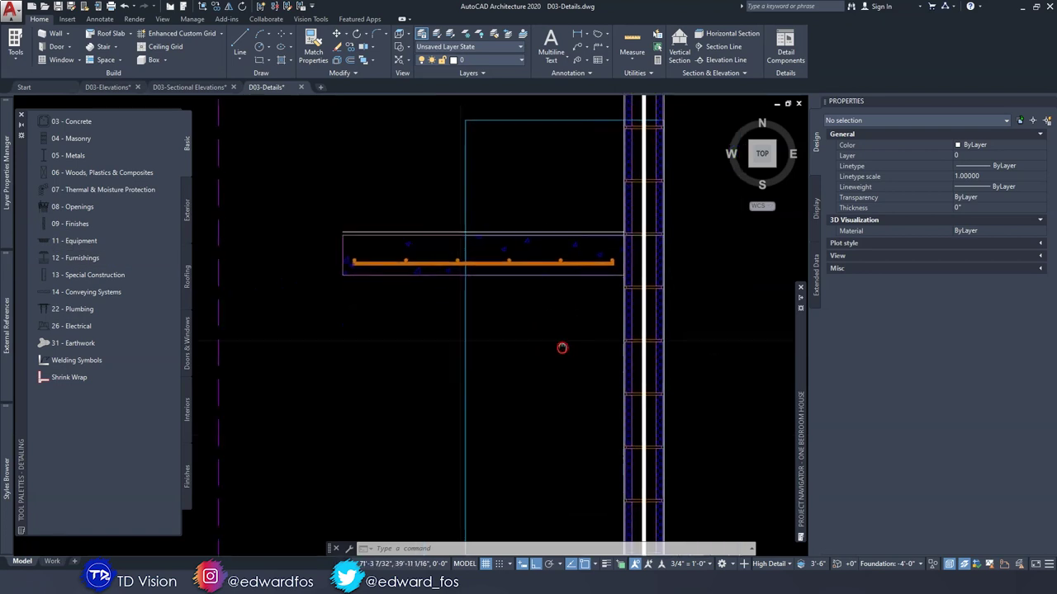
{"action": "scroll", "coordinate": [637, 232], "scroll_direction": "up", "scroll_amount": 4}
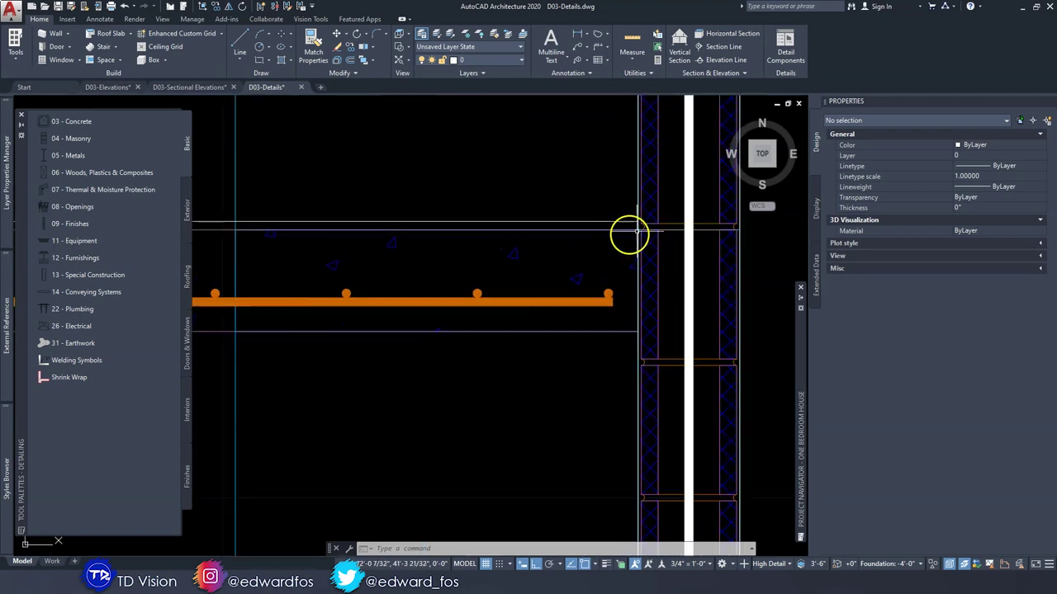
{"action": "scroll", "coordinate": [576, 225], "scroll_direction": "down", "scroll_amount": 2}
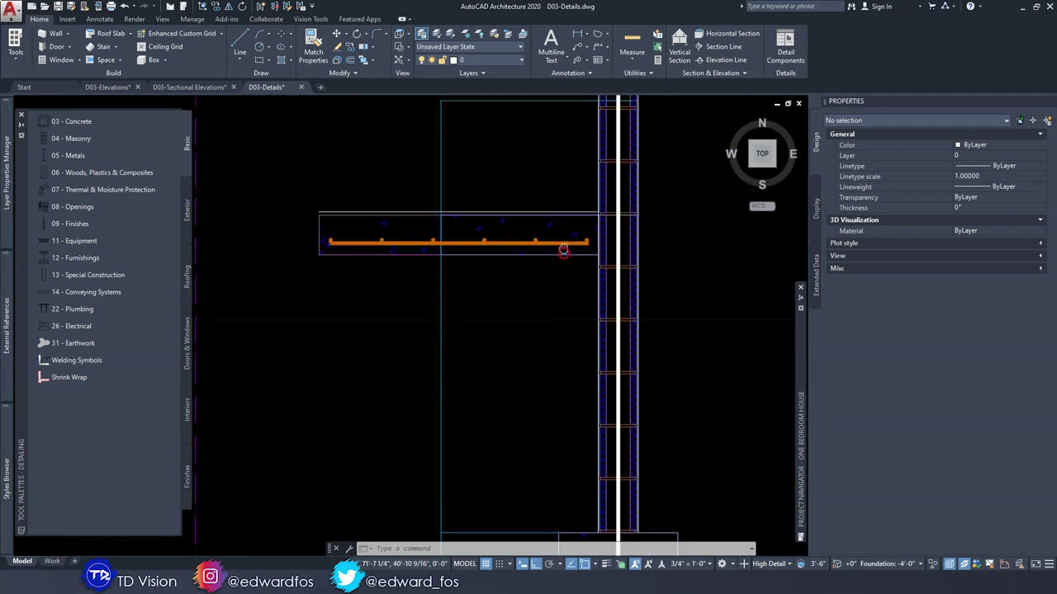
{"action": "type", "text": "l"}
{"action": "key", "text": "Return"}
{"action": "left_click", "coordinate": [320, 245]}
{"action": "left_click", "coordinate": [598, 245]}
{"action": "key", "text": "Return"}
Draw a line 2'6" up from the footing's upper inner corner, continuing horizontally to align with the slab's free end.
{"action": "key", "text": "Return"}
{"action": "scroll", "coordinate": [566, 300], "scroll_direction": "down", "scroll_amount": 1}
{"action": "left_click", "coordinate": [561, 439]}
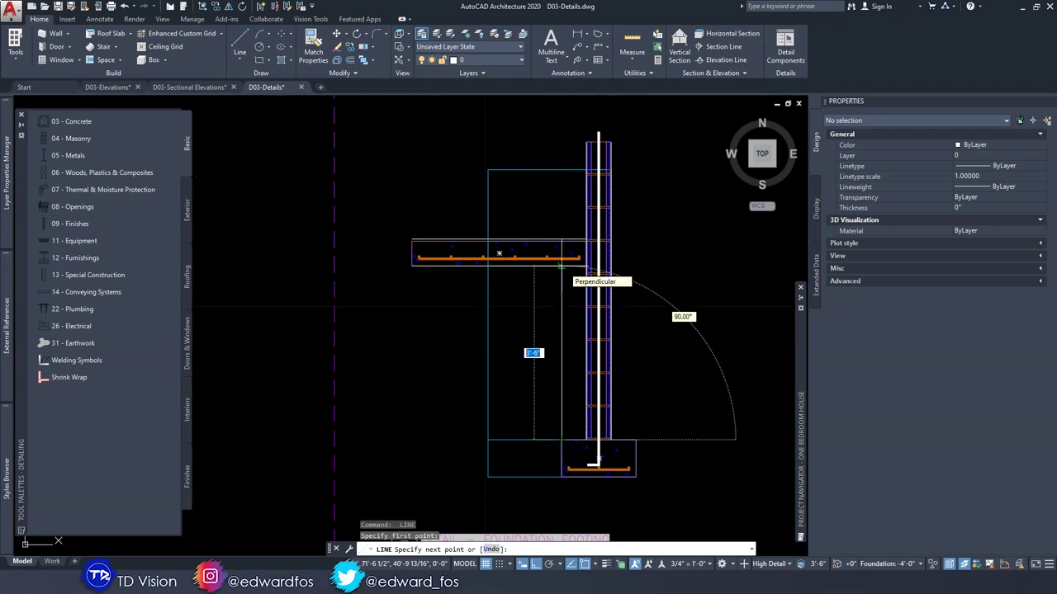
{"action": "type", "text": "2'6"}
{"action": "key", "text": "Return"}
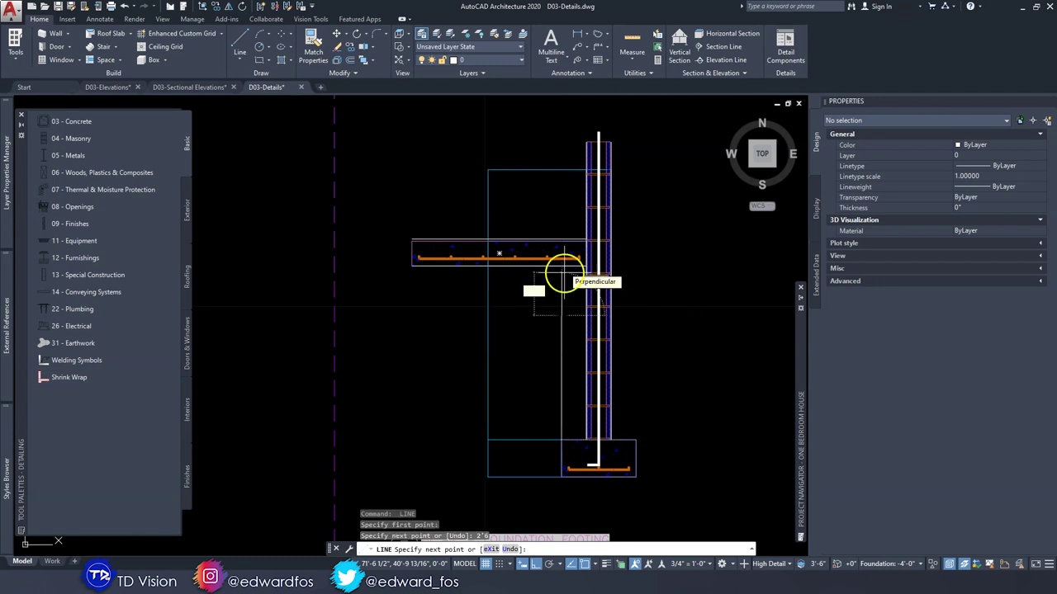
{"action": "left_click", "coordinate": [412, 316]}
{"action": "key", "text": "Escape"}
Erase the line drawn along the slab's underside.
{"action": "left_click", "coordinate": [430, 267]}
{"action": "mouse_move", "coordinate": [608, 364]}
{"action": "middle_mouse_down"}
{"action": "mouse_move", "coordinate": [573, 330]}
{"action": "mouse_move", "coordinate": [559, 344]}
{"action": "middle_mouse_up"}
{"action": "key", "text": "Delete"}
{"action": "key", "text": "Escape"}
Draw a vertical line from the free end of the horizontal fill line up to the slab's lower corner.
{"action": "type", "text": "l"}
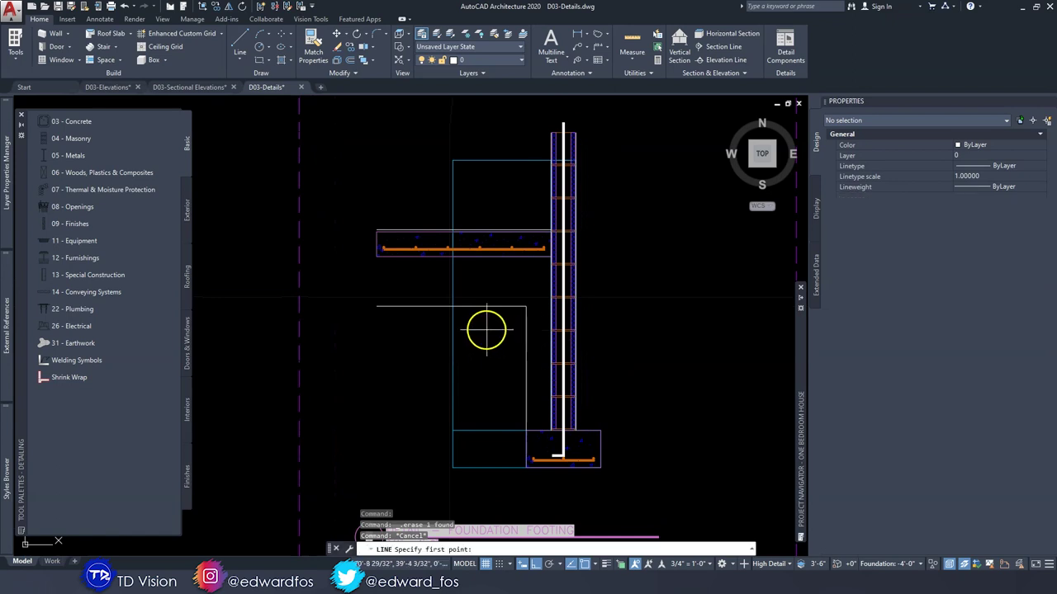
{"action": "type", "text": "l"}
{"action": "key", "text": "Return"}
{"action": "left_click", "coordinate": [376, 307]}
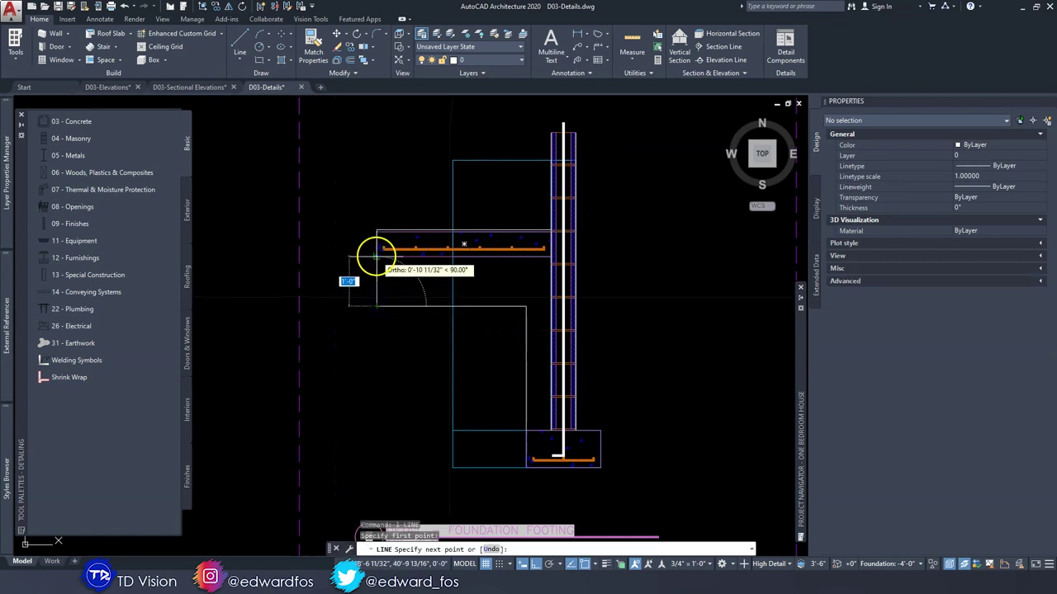
{"action": "left_click", "coordinate": [376, 256]}
{"action": "key", "text": "Escape"}
{"action": "key", "text": "Escape"}
{"action": "key", "text": "Escape"}
With Ortho off, draw a curved spline from the fill outline's lower outer corner down to the footing's lower inner corner.
{"action": "left_click", "coordinate": [239, 58]}
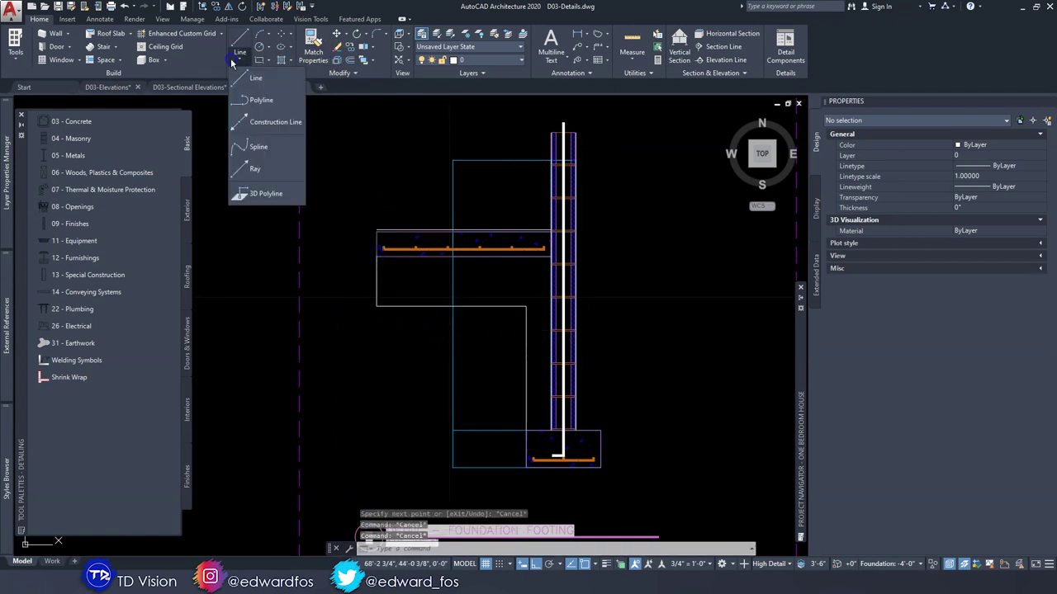
{"action": "left_click", "coordinate": [250, 135]}
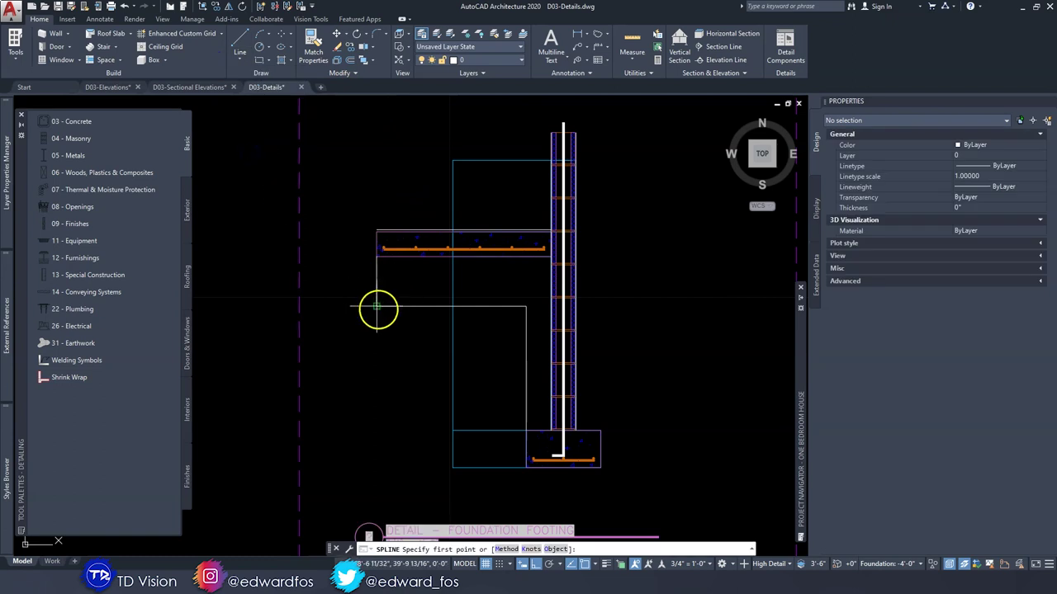
{"action": "left_click", "coordinate": [377, 308]}
{"action": "key", "text": "F8"}
{"action": "left_click", "coordinate": [401, 393]}
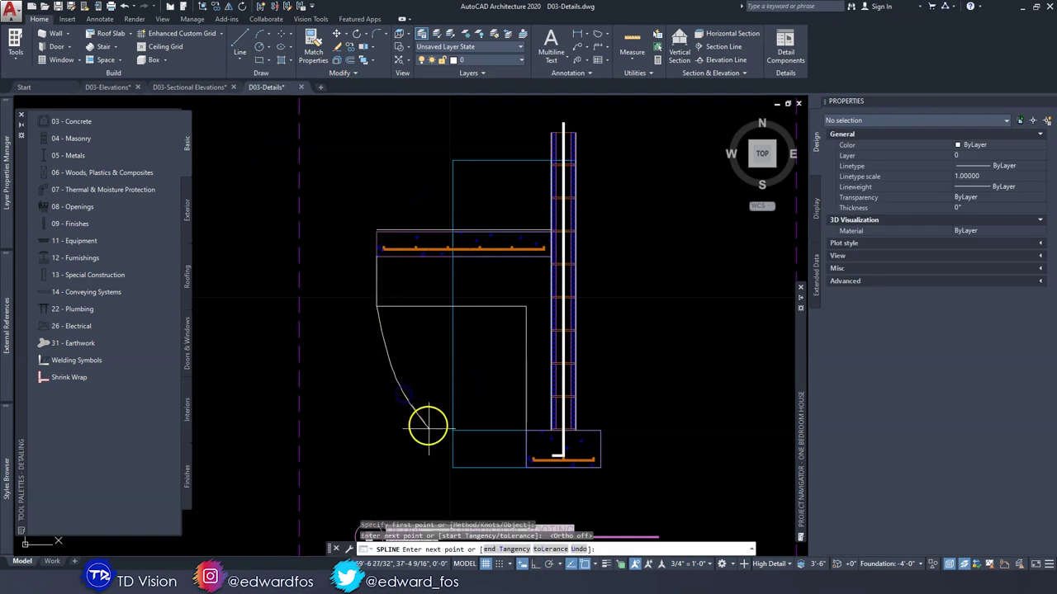
{"action": "left_click", "coordinate": [491, 459]}
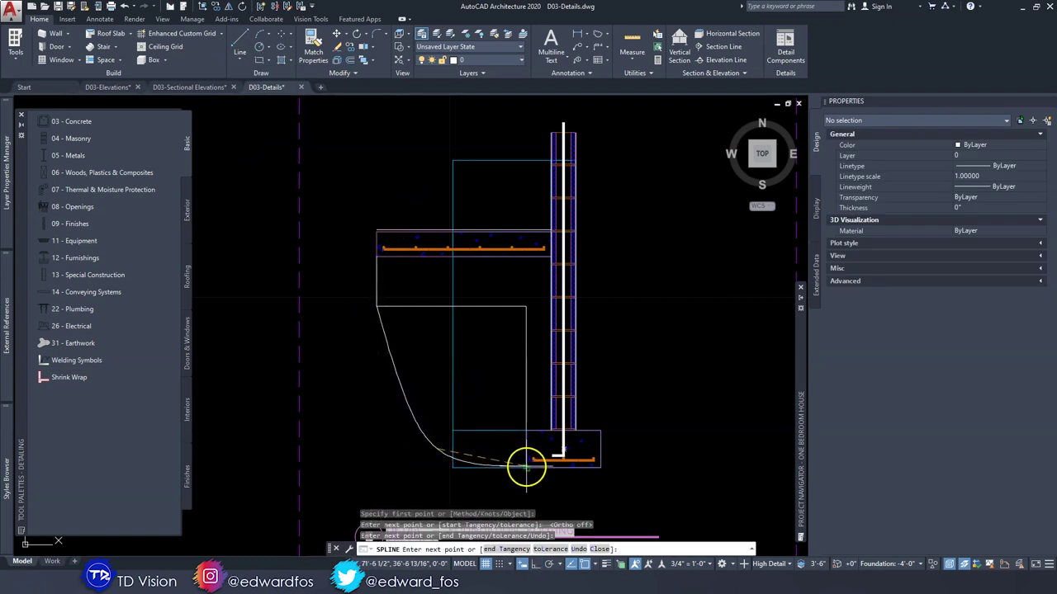
{"action": "left_click", "coordinate": [526, 467]}
{"action": "key", "text": "Return"}
Hatch the L-shaped fill area below the slab and beside the wall.
{"action": "mouse_move", "coordinate": [436, 371]}
{"action": "middle_mouse_down"}
{"action": "mouse_move", "coordinate": [383, 328]}
{"action": "mouse_move", "coordinate": [343, 333]}
{"action": "middle_mouse_up"}
{"action": "type", "text": "h"}
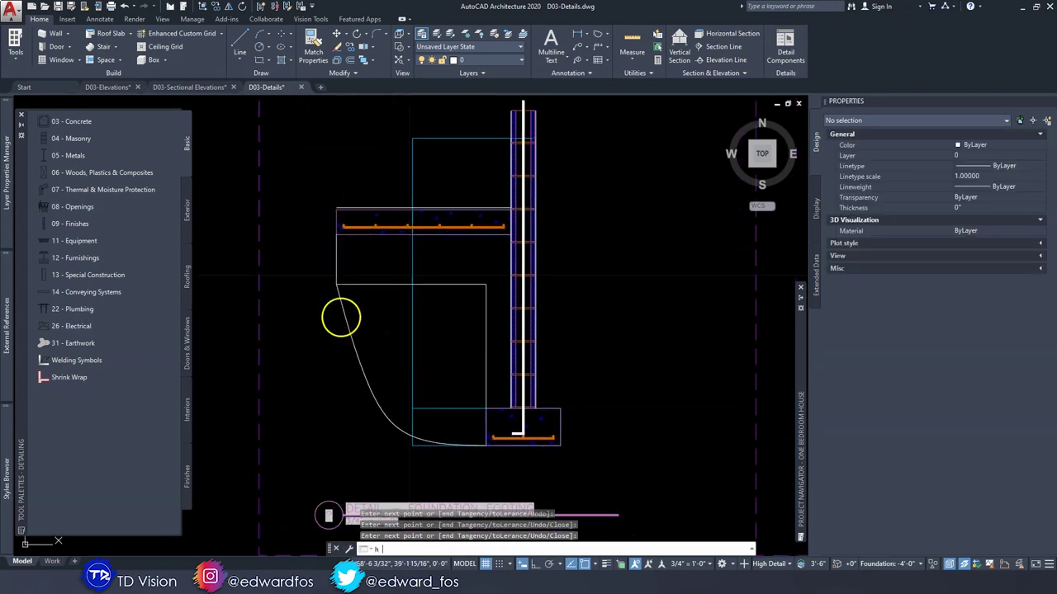
{"action": "key", "text": "Return"}
{"action": "left_click", "coordinate": [360, 264]}
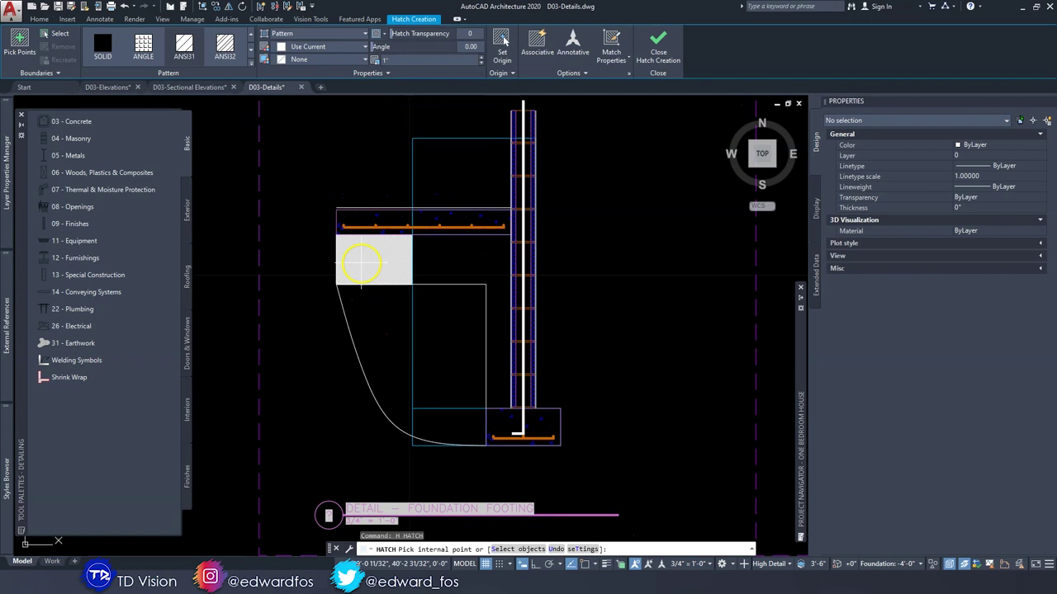
{"action": "left_click", "coordinate": [454, 268]}
{"action": "key", "text": "Escape"}
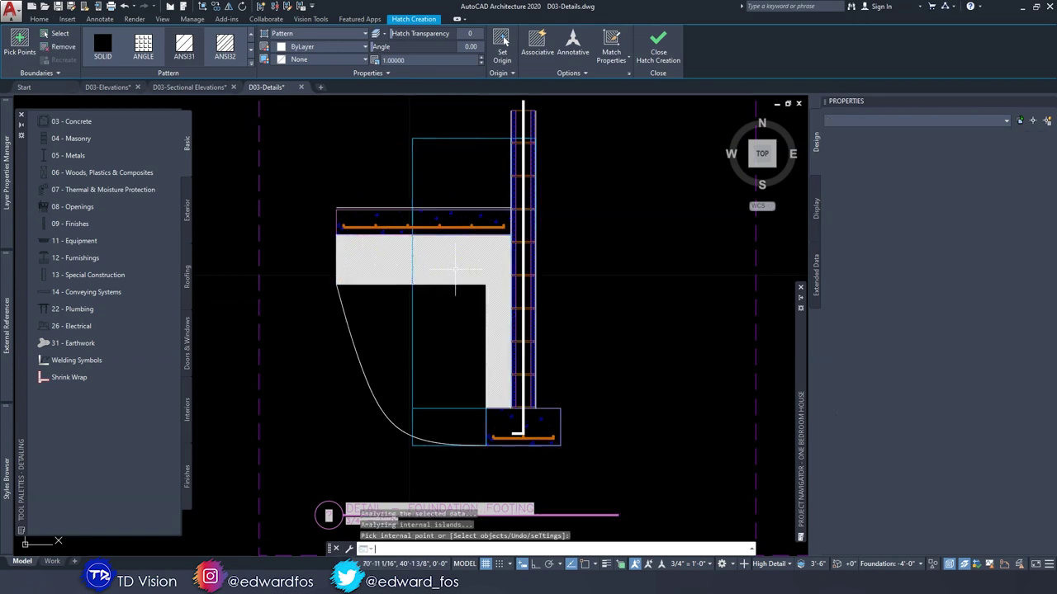
Change the L-shaped fill hatch to the GRAVEL pattern at scale 8.
{"action": "left_click", "coordinate": [448, 274]}
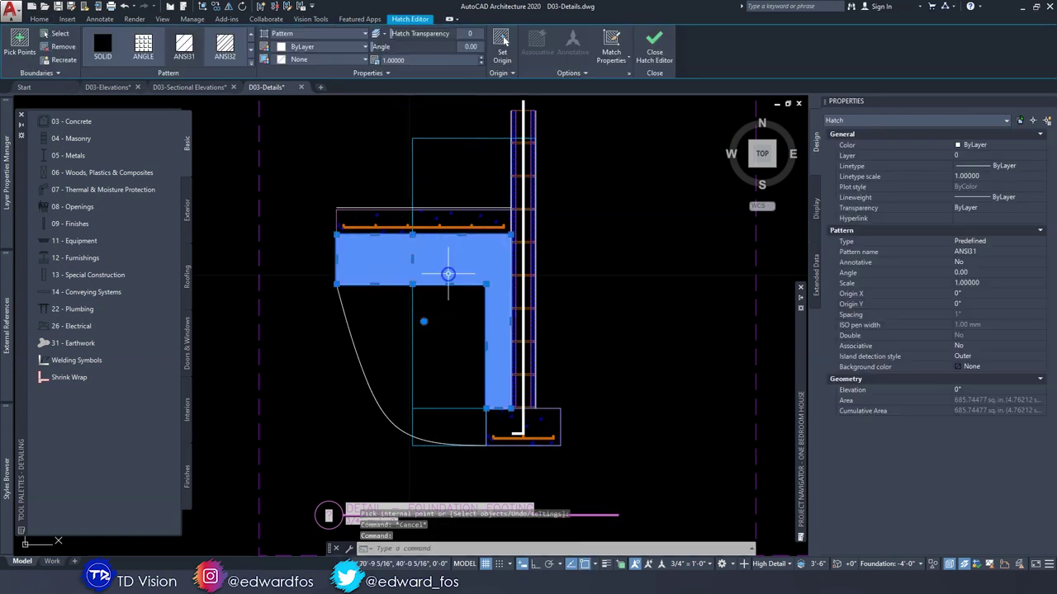
{"action": "scroll", "coordinate": [165, 46], "scroll_direction": "down", "scroll_amount": 8}
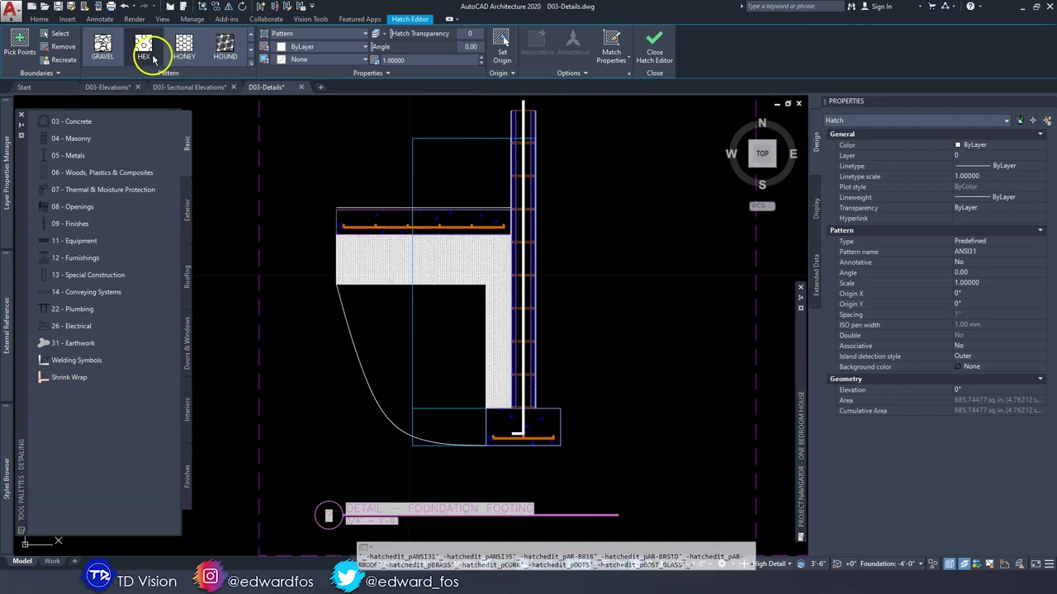
{"action": "left_click", "coordinate": [103, 45]}
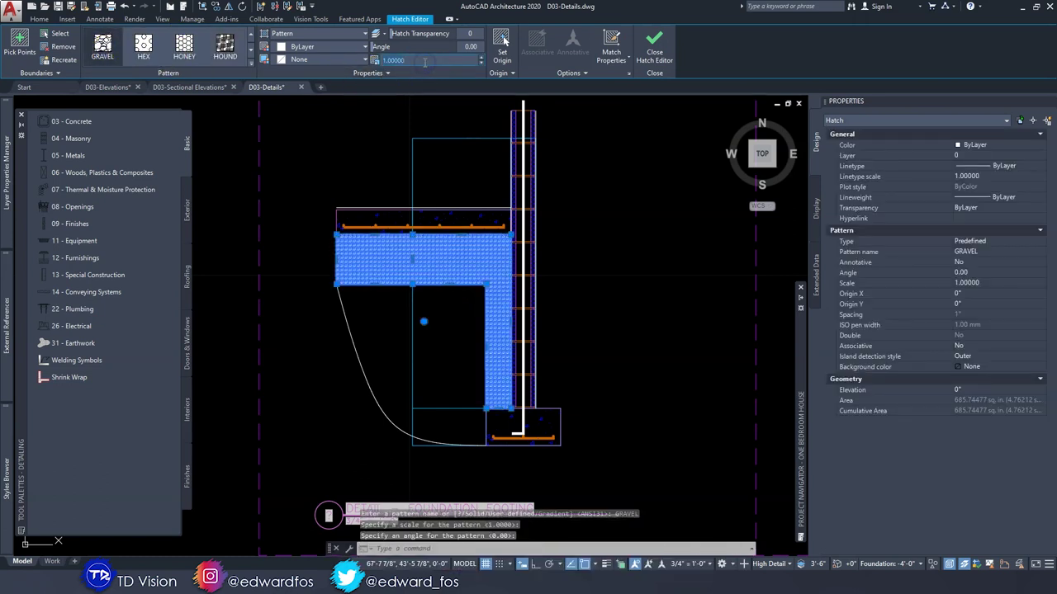
{"action": "type", "text": "8"}
{"action": "key", "text": "Return"}
{"action": "key", "text": "Escape"}
{"action": "key", "text": "Escape"}
Hatch the area enclosed by the spline, the gravel fill and the footing's inner side, including all its subregions.
{"action": "middle_click_drag", "start_coordinate": [400, 327], "coordinate": [381, 282]}
{"action": "key", "text": "Escape"}
{"action": "type", "text": "h"}
{"action": "key", "text": "Return"}
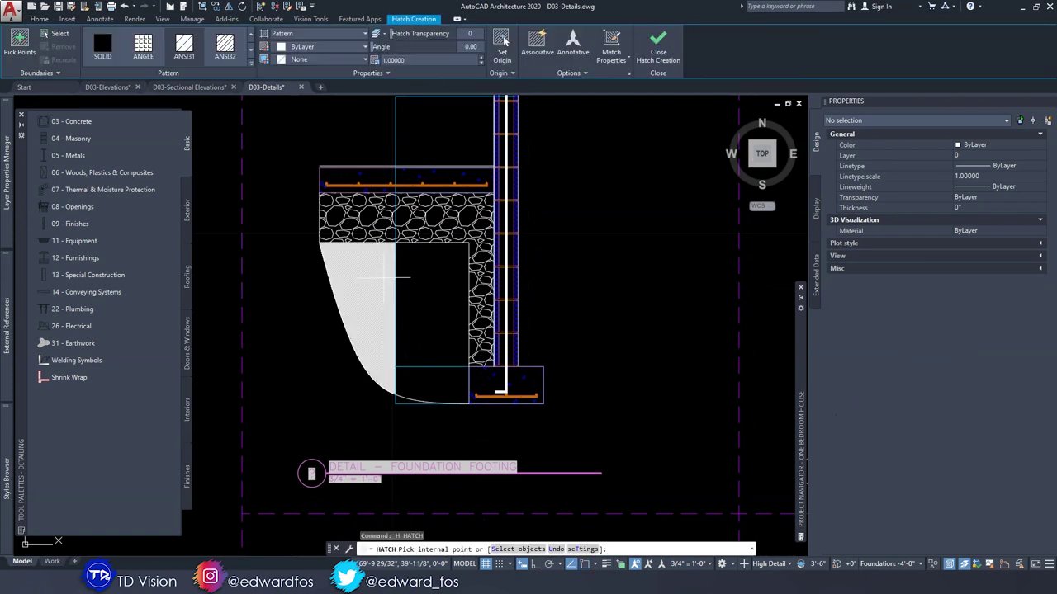
{"action": "left_click", "coordinate": [374, 270]}
{"action": "left_click", "coordinate": [417, 277]}
{"action": "left_click", "coordinate": [429, 381]}
{"action": "key", "text": "Escape"}
{"action": "key", "text": "Escape"}
{"action": "key", "text": "Escape"}
Finish hatching the spline-bounded area beside the gravel fill and change its pattern to EARTH.
{"action": "left_click", "coordinate": [431, 321]}
{"action": "scroll", "coordinate": [188, 48], "scroll_direction": "down", "scroll_amount": 2}
{"action": "scroll", "coordinate": [187, 47], "scroll_direction": "down", "scroll_amount": 1}
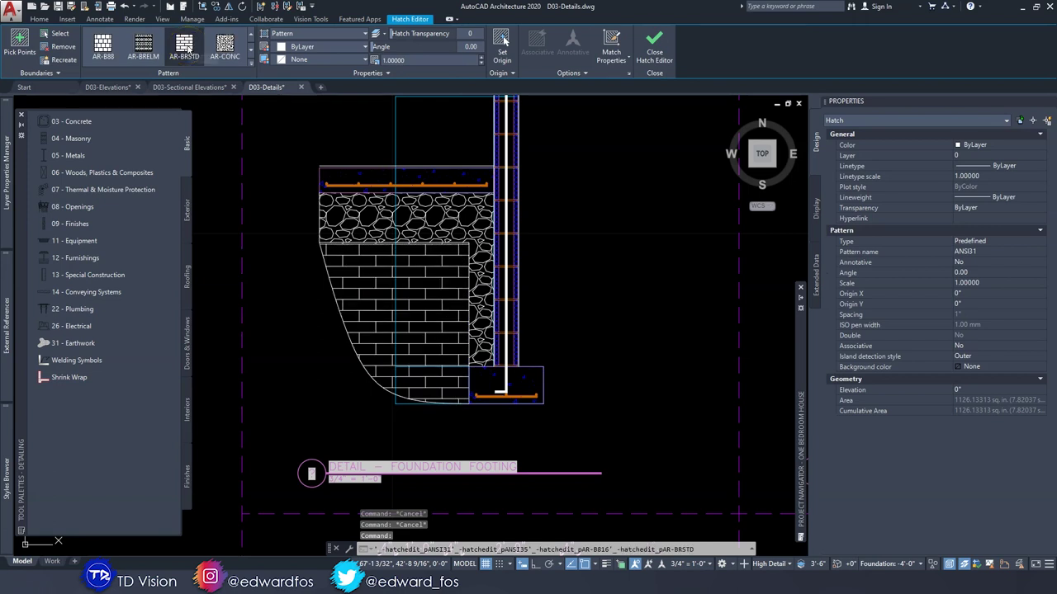
{"action": "scroll", "coordinate": [188, 47], "scroll_direction": "up", "scroll_amount": 1}
{"action": "scroll", "coordinate": [187, 47], "scroll_direction": "down", "scroll_amount": 2}
{"action": "scroll", "coordinate": [188, 50], "scroll_direction": "down", "scroll_amount": 3}
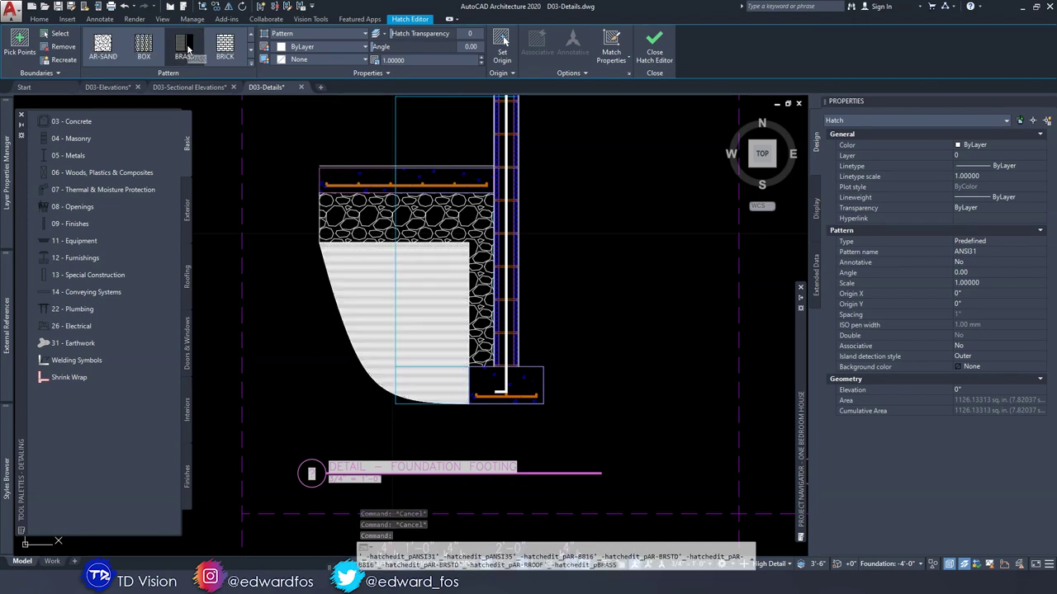
{"action": "left_click", "coordinate": [237, 53]}
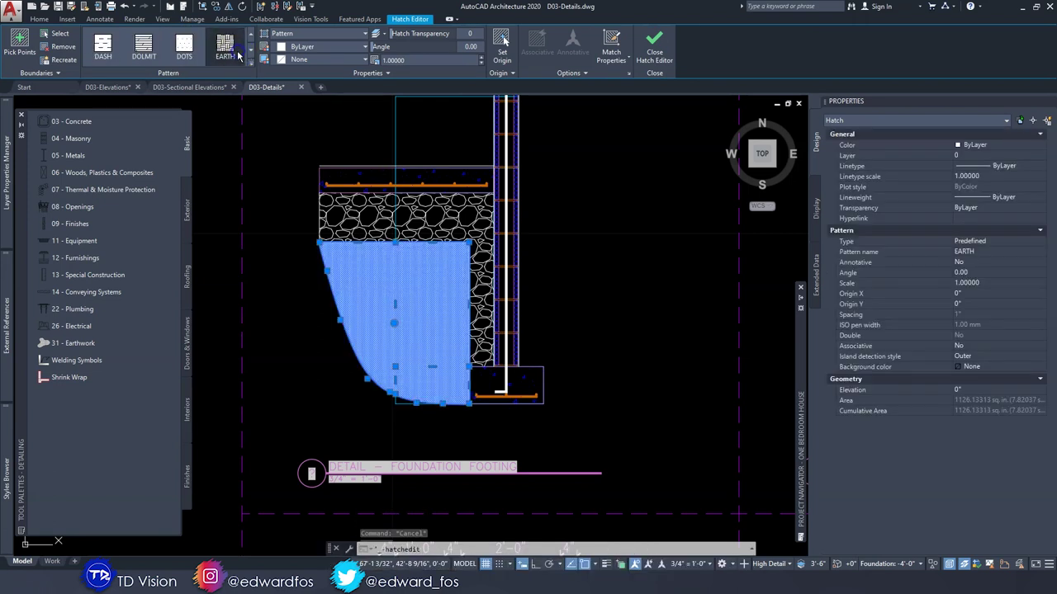
Set the earth hatch's scale to 15 and turn its pattern so that it runs diagonally.
{"action": "left_click", "coordinate": [413, 61]}
{"action": "type", "text": "1"}
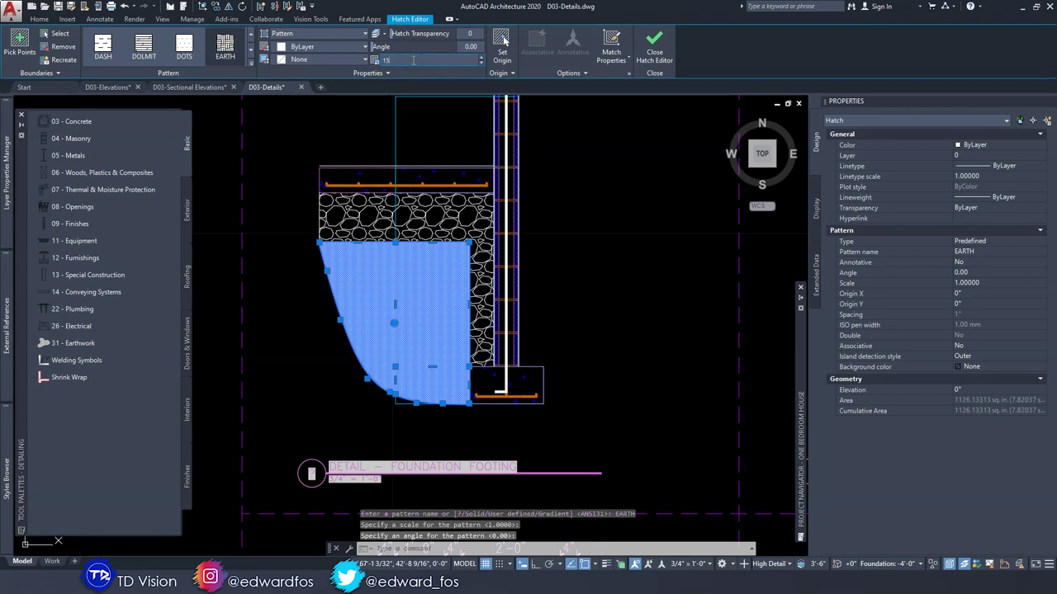
{"action": "type", "text": "5"}
{"action": "key", "text": "Return"}
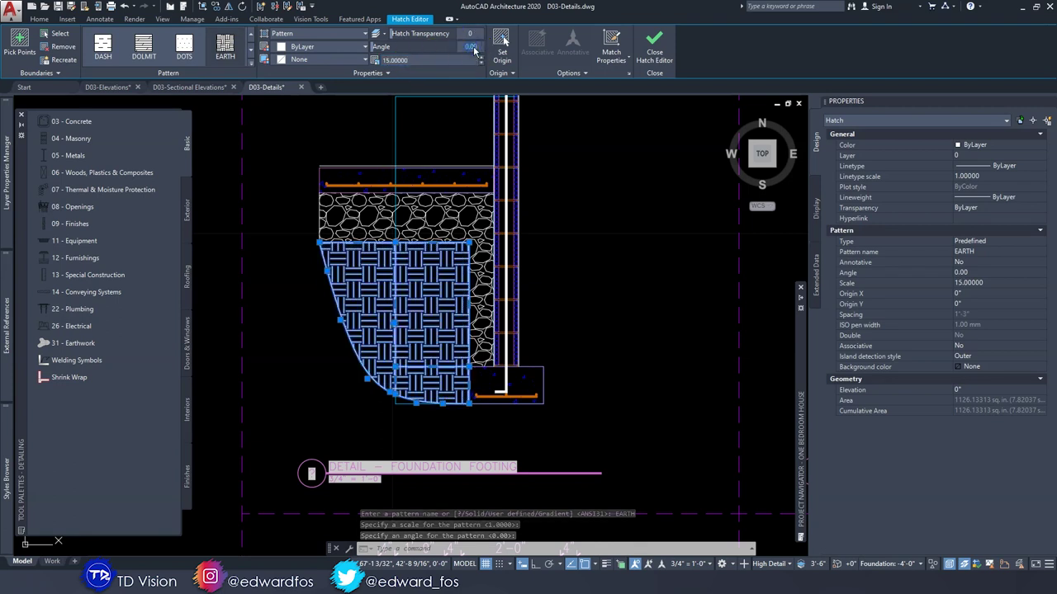
{"action": "key", "text": "Escape"}
{"action": "key", "text": "Escape"}
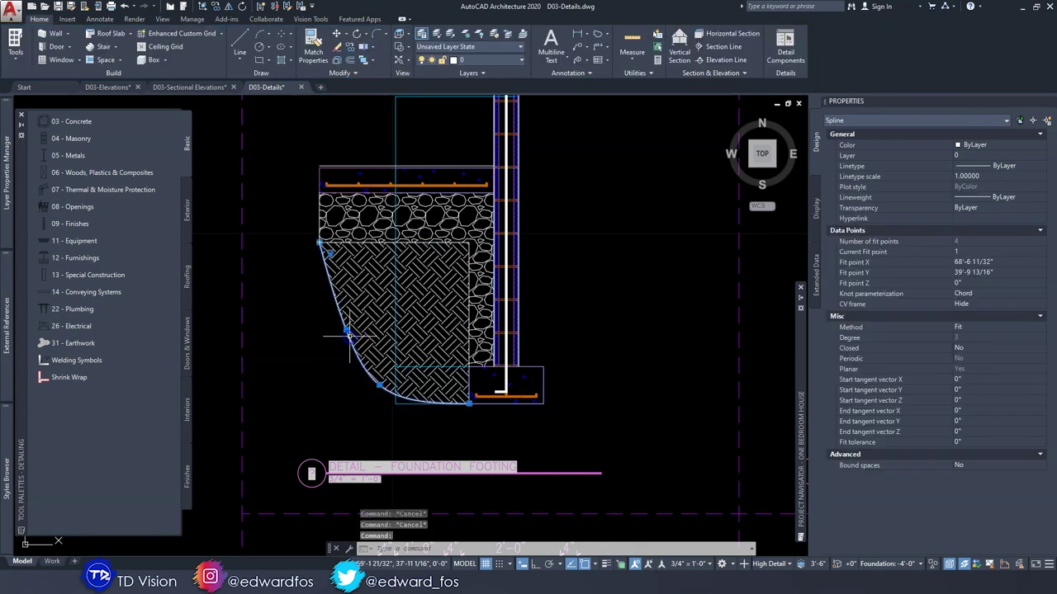
Delete the curved spline along the outer edge of the earth hatch.
{"action": "key", "text": "Delete"}
{"action": "left_click", "coordinate": [319, 227]}
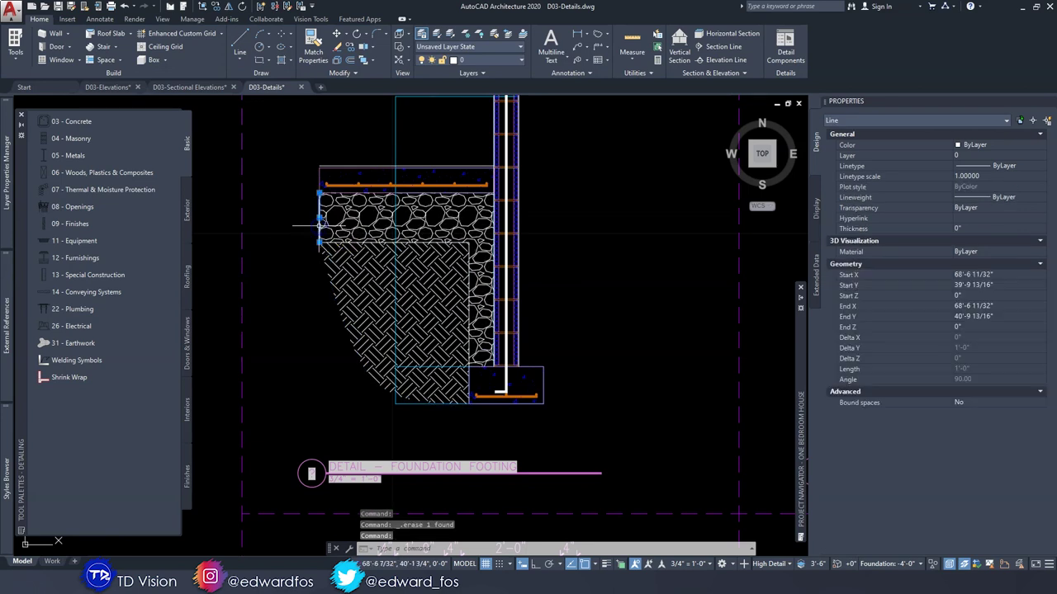
{"action": "key", "text": "Escape"}
{"action": "middle_click_drag", "start_coordinate": [441, 361], "coordinate": [434, 385]}
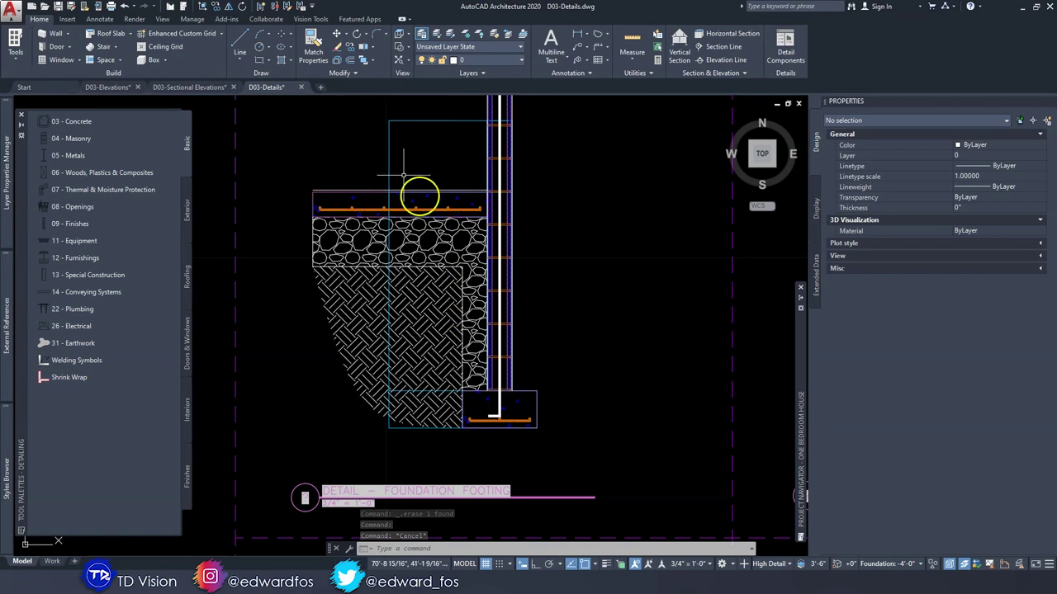
Copy the compacted hardcore gravel hatch from the D03-Sectional Elevations drawing and paste it above the detail grid in D03-Details.
{"action": "scroll", "coordinate": [523, 366], "scroll_direction": "down", "scroll_amount": 5}
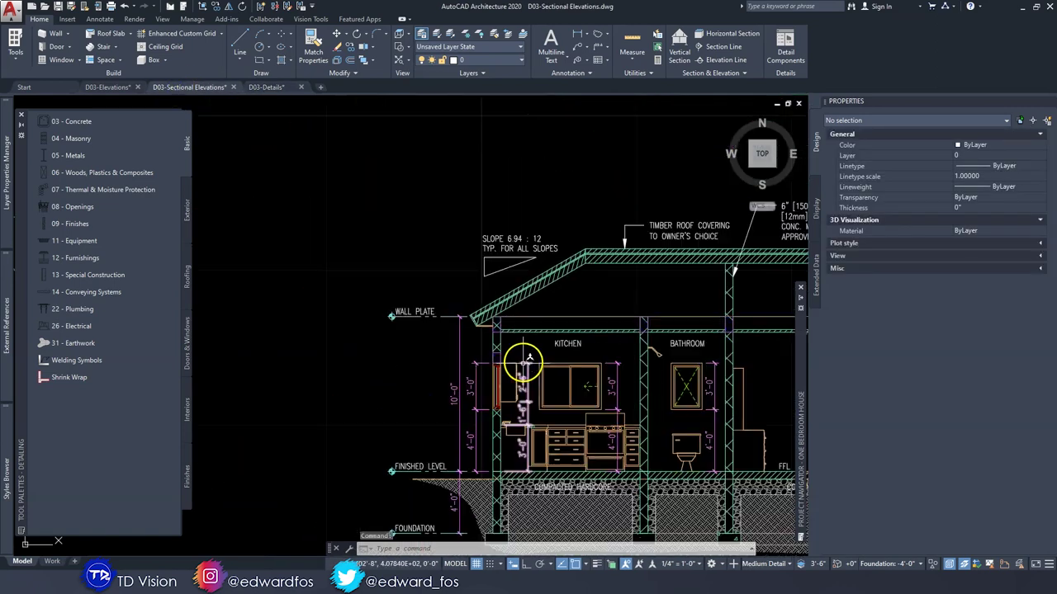
{"action": "scroll", "coordinate": [512, 365], "scroll_direction": "up", "scroll_amount": 4}
{"action": "scroll", "coordinate": [469, 353], "scroll_direction": "down", "scroll_amount": 2}
{"action": "scroll", "coordinate": [421, 315], "scroll_direction": "up", "scroll_amount": 2}
{"action": "left_click", "coordinate": [425, 316]}
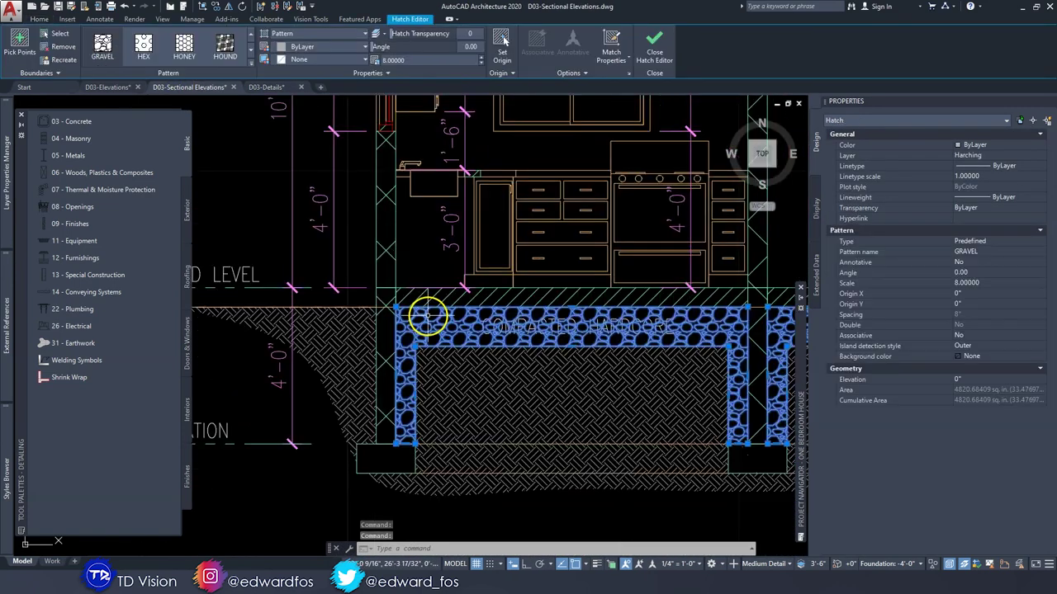
{"action": "key", "text": "ctrl+Tab"}
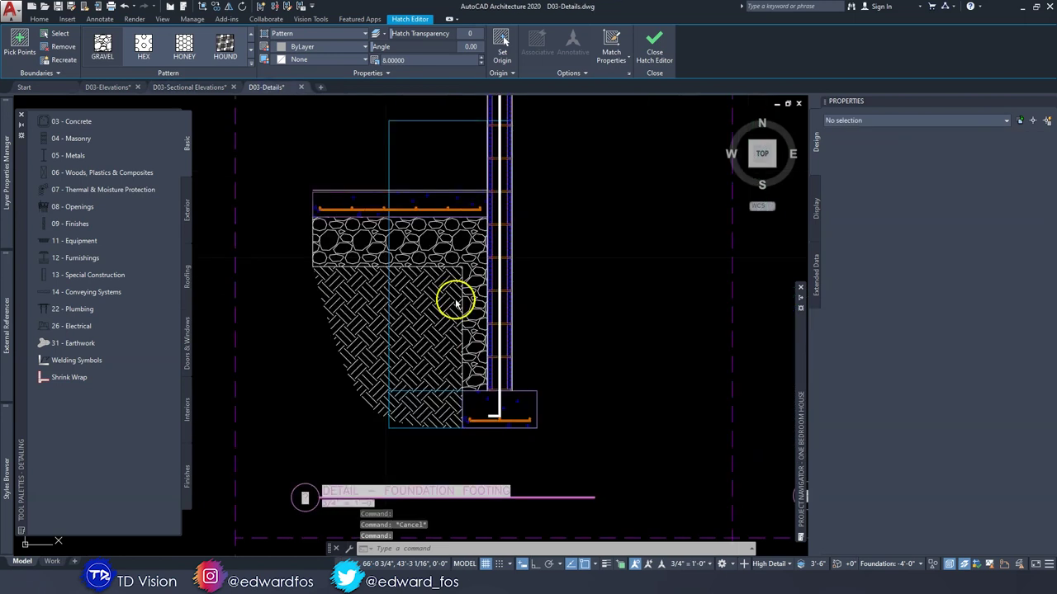
{"action": "key", "text": "Escape"}
{"action": "scroll", "coordinate": [455, 300], "scroll_direction": "down", "scroll_amount": 5}
{"action": "key", "text": "ctrl+v"}
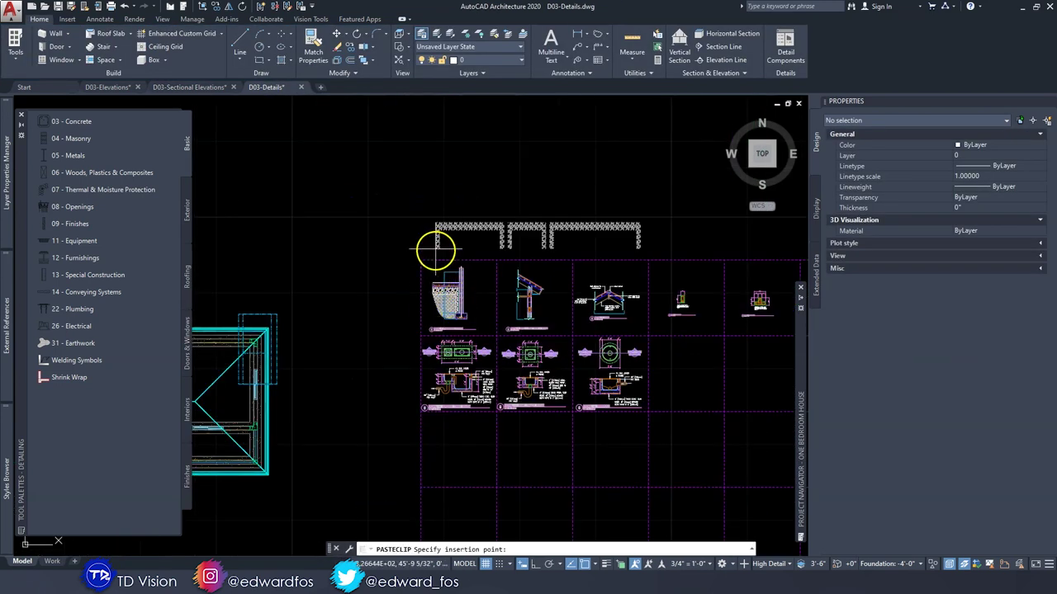
{"action": "scroll", "coordinate": [424, 231], "scroll_direction": "up", "scroll_amount": 6}
{"action": "scroll", "coordinate": [425, 227], "scroll_direction": "down", "scroll_amount": 2}
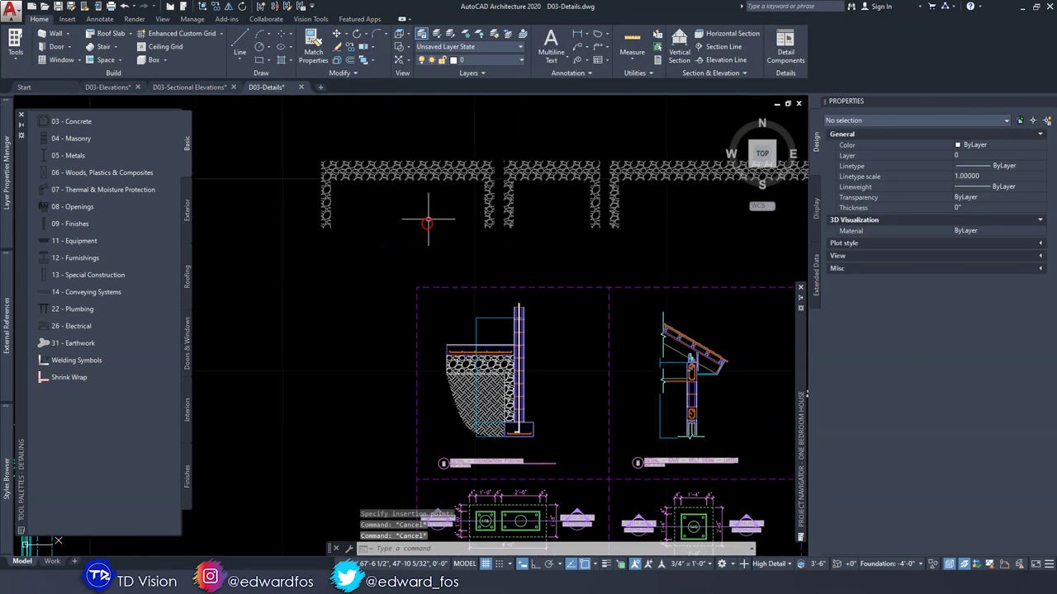
Move the footing detail's gravel and earth hatches to the Harching layer.
{"action": "scroll", "coordinate": [488, 384], "scroll_direction": "up", "scroll_amount": 5}
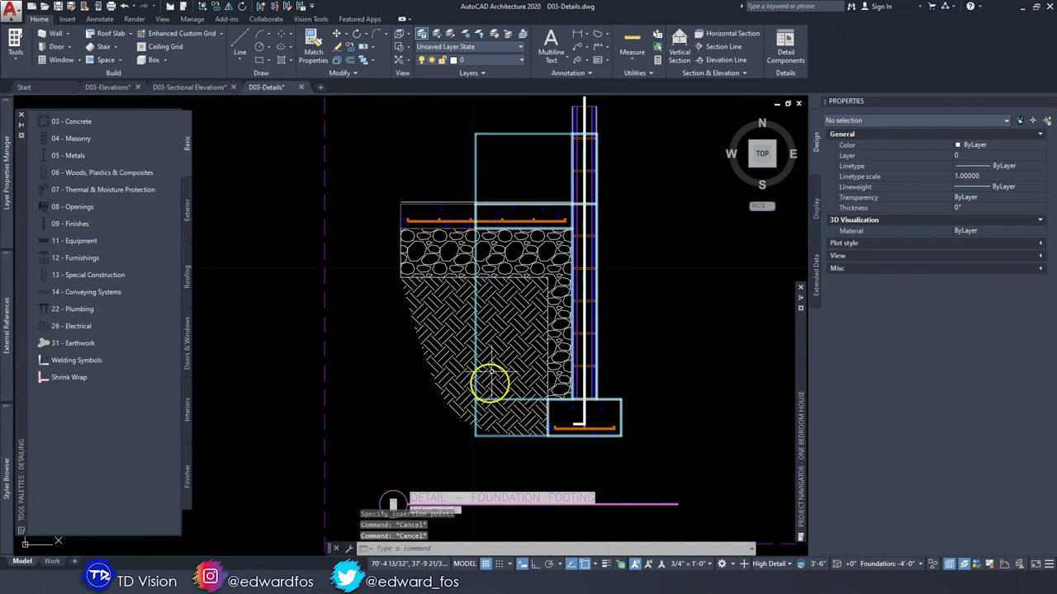
{"action": "left_click", "coordinate": [502, 378]}
{"action": "left_click", "coordinate": [514, 315]}
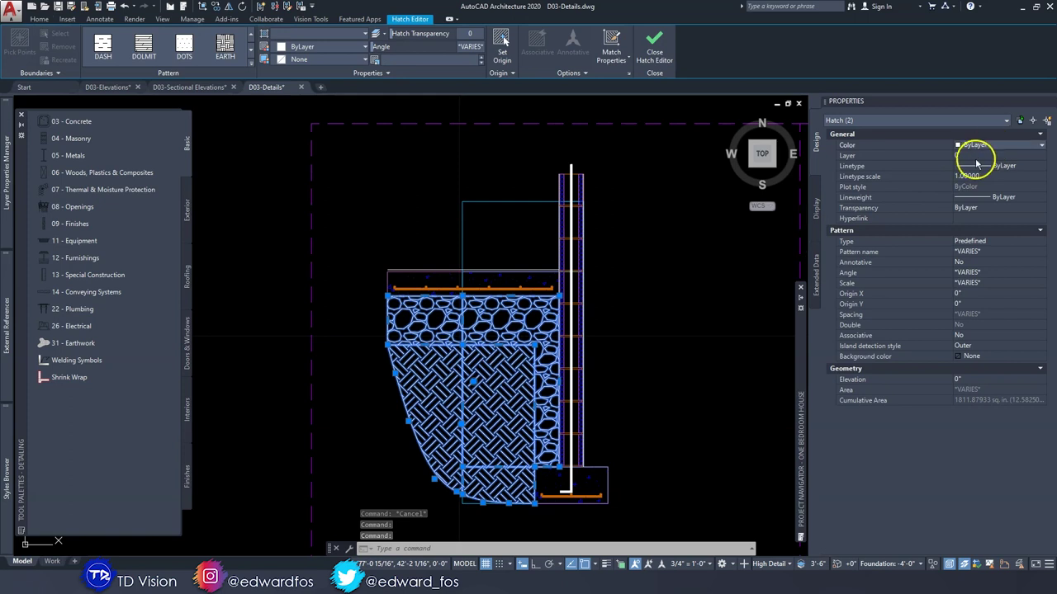
{"action": "left_click", "coordinate": [974, 215]}
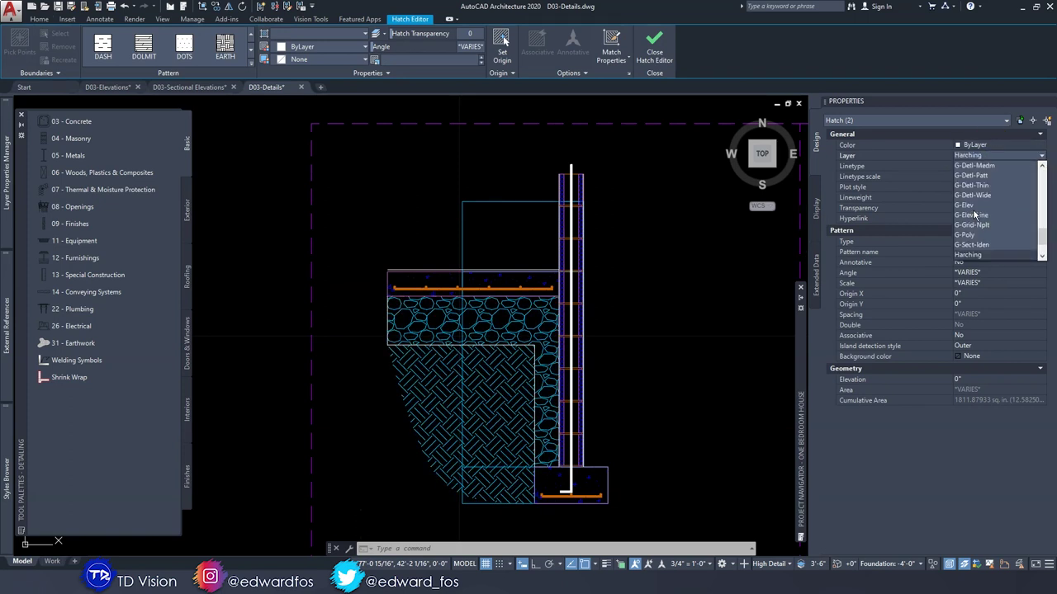
{"action": "left_click", "coordinate": [985, 255]}
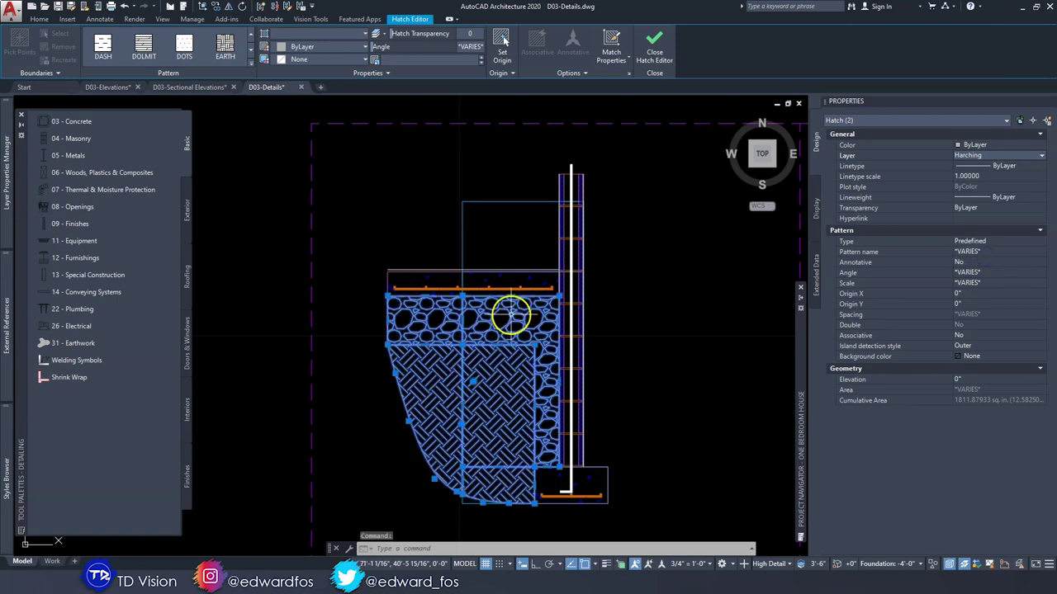
{"action": "key", "text": "Escape"}
{"action": "key", "text": "Escape"}
{"action": "key", "text": "Escape"}
Delete the pasted gravel hatch above the detail grid.
{"action": "scroll", "coordinate": [470, 308], "scroll_direction": "down", "scroll_amount": 4}
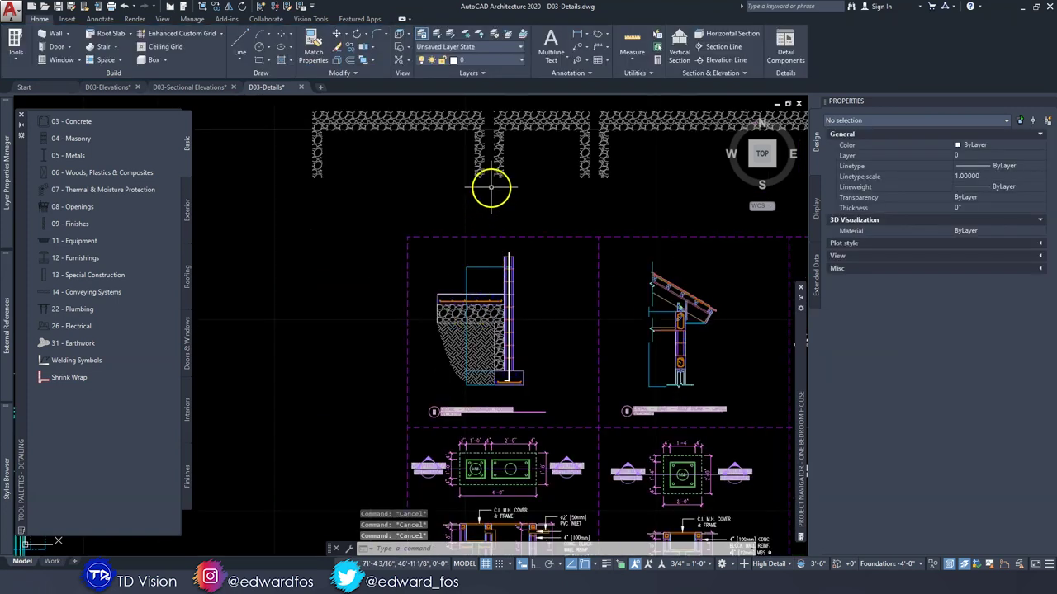
{"action": "left_click", "coordinate": [454, 234]}
{"action": "key", "text": "Delete"}
{"action": "scroll", "coordinate": [433, 393], "scroll_direction": "up", "scroll_amount": 4}
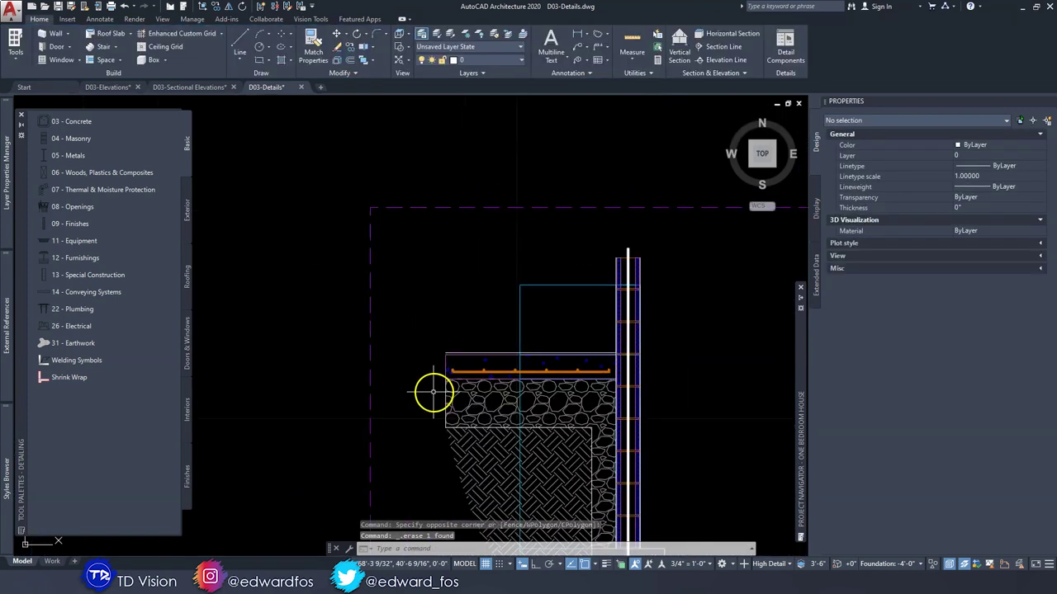
Switch the tool palettes to the Document set and draw a vertical cut line across the outer end of the slab and gravel fill.
{"action": "middle_click_drag", "start_coordinate": [442, 396], "coordinate": [375, 312]}
{"action": "mouse_move", "coordinate": [554, 404]}
{"action": "middle_mouse_down"}
{"action": "mouse_move", "coordinate": [533, 375]}
{"action": "mouse_move", "coordinate": [531, 384]}
{"action": "middle_mouse_up"}
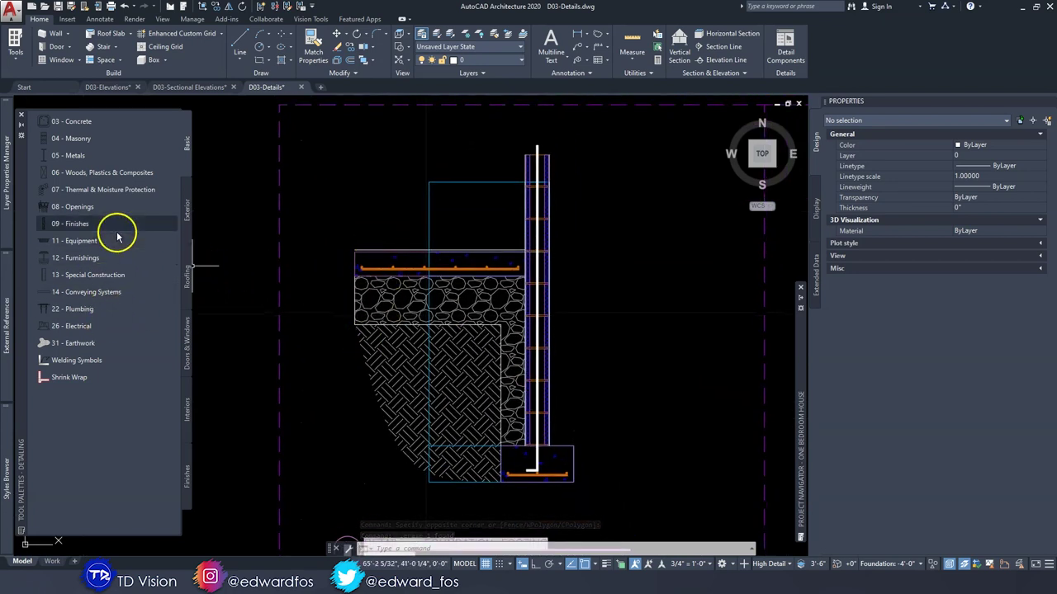
{"action": "left_click", "coordinate": [21, 134]}
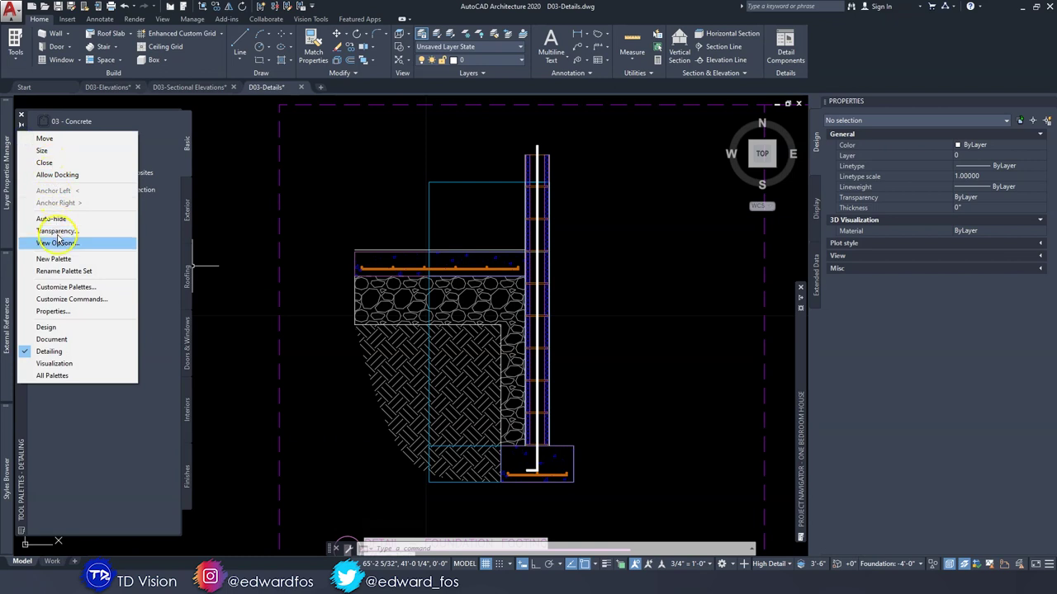
{"action": "left_click", "coordinate": [51, 340]}
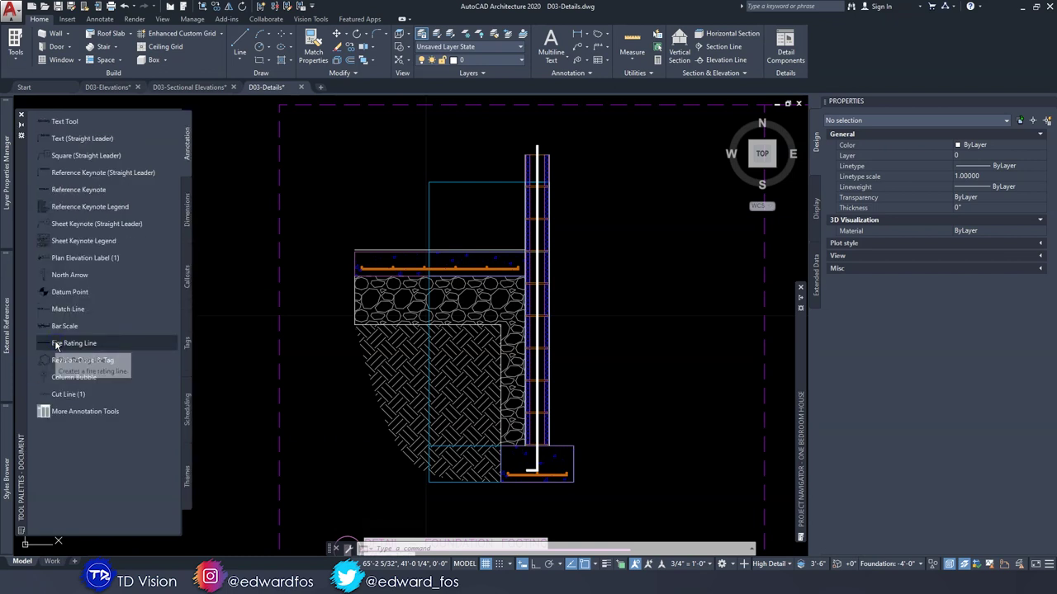
{"action": "left_click", "coordinate": [79, 396]}
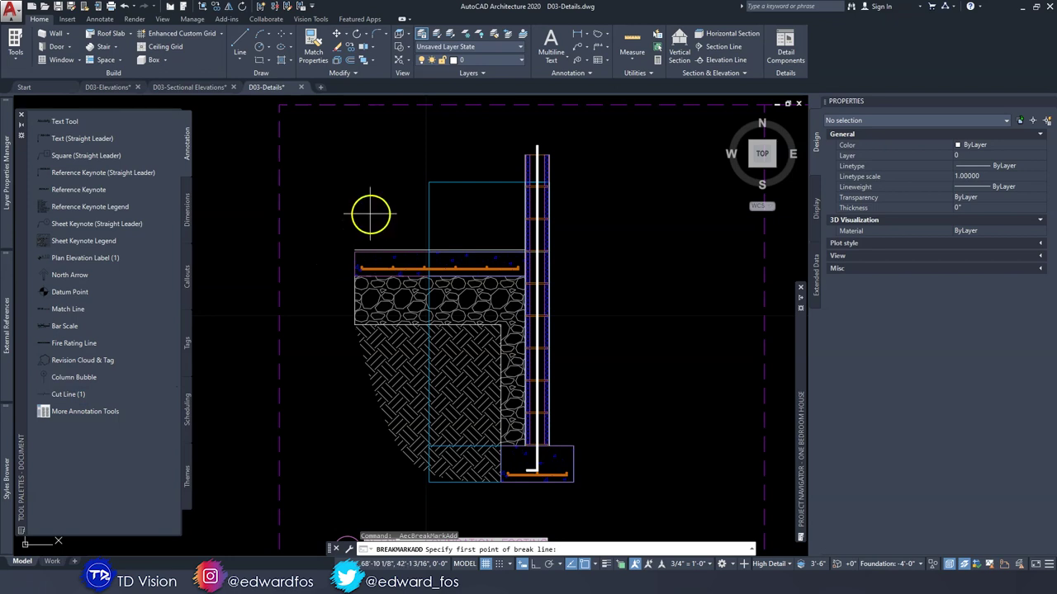
{"action": "left_click", "coordinate": [366, 214]}
{"action": "left_click", "coordinate": [369, 356]}
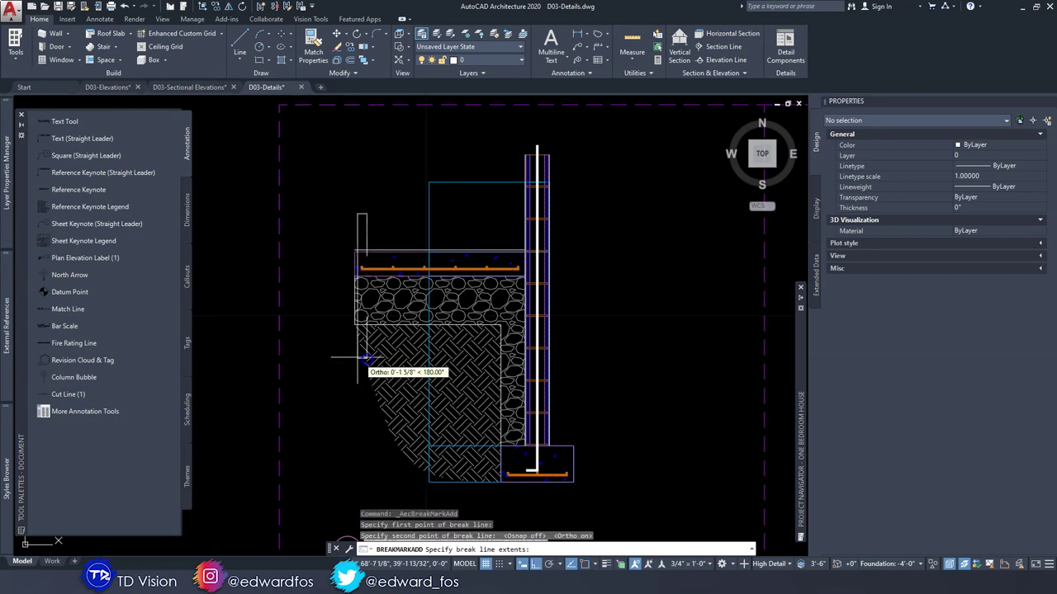
{"action": "left_click", "coordinate": [336, 355]}
{"action": "key", "text": "Escape"}
Add a horizontal cut line across the top of the CMU wall.
{"action": "mouse_move", "coordinate": [349, 272]}
{"action": "middle_mouse_down"}
{"action": "mouse_move", "coordinate": [302, 248]}
{"action": "mouse_move", "coordinate": [291, 257]}
{"action": "mouse_move", "coordinate": [350, 322]}
{"action": "middle_mouse_up"}
{"action": "key", "text": "Return"}
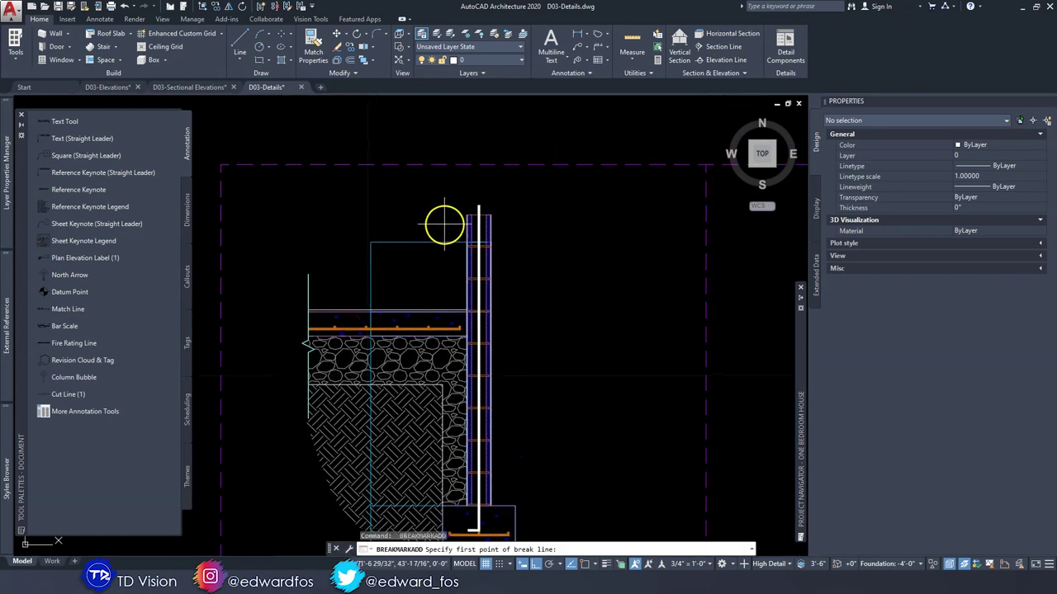
{"action": "left_click", "coordinate": [443, 224]}
{"action": "left_click", "coordinate": [511, 223]}
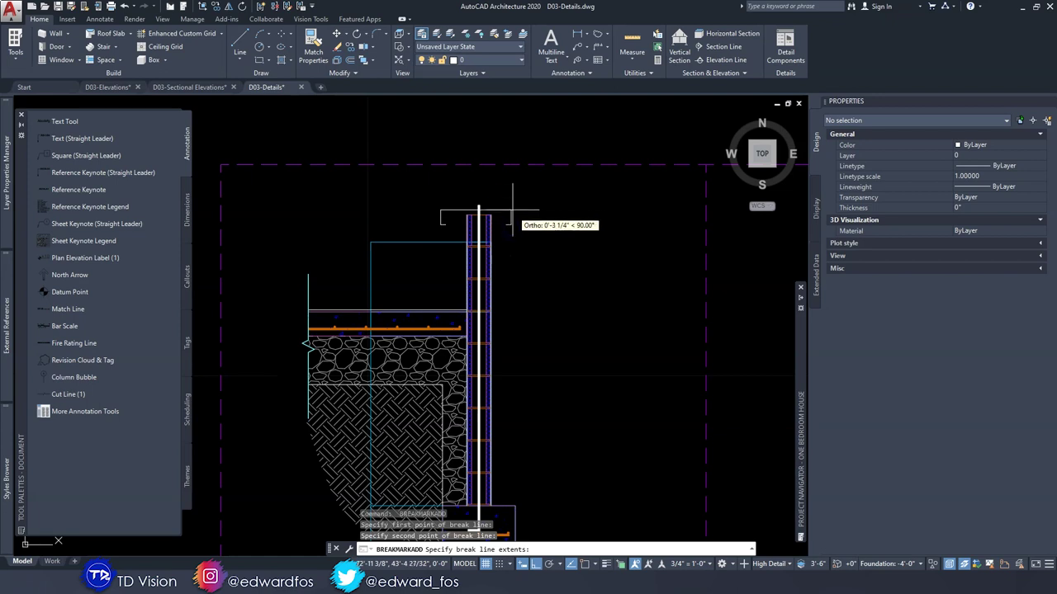
{"action": "left_click", "coordinate": [512, 199]}
{"action": "key", "text": "Escape"}
{"action": "key", "text": "Escape"}
{"action": "mouse_move", "coordinate": [518, 247]}
{"action": "middle_mouse_down"}
{"action": "mouse_move", "coordinate": [523, 160]}
{"action": "mouse_move", "coordinate": [525, 177]}
{"action": "middle_mouse_up"}
Freeze the G-Elev layer by picking the light-blue elevation outline behind the footing detail.
{"action": "key", "text": "Escape"}
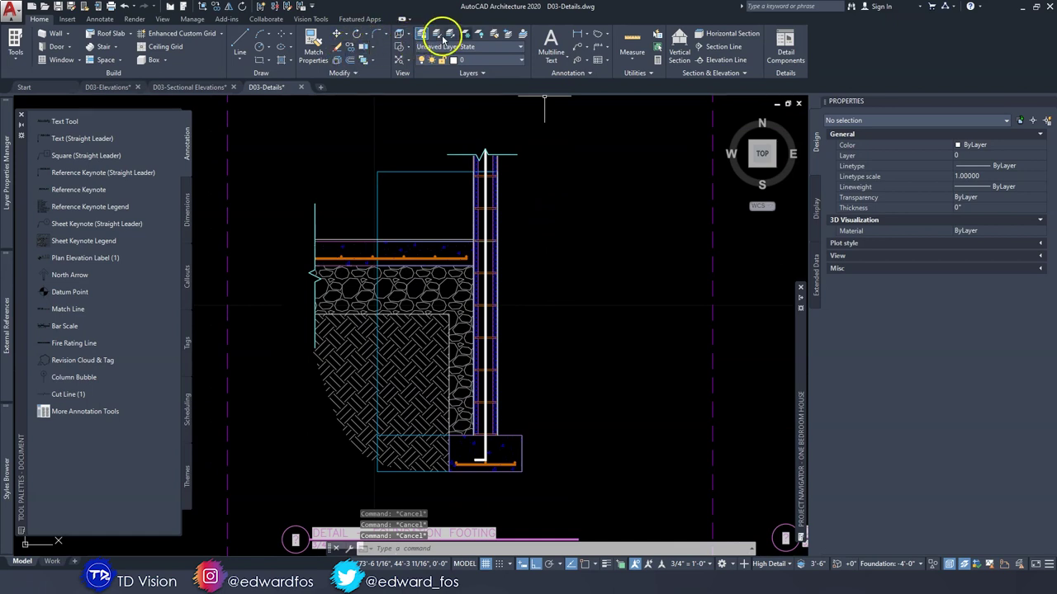
{"action": "left_click", "coordinate": [467, 34]}
{"action": "left_click", "coordinate": [420, 169]}
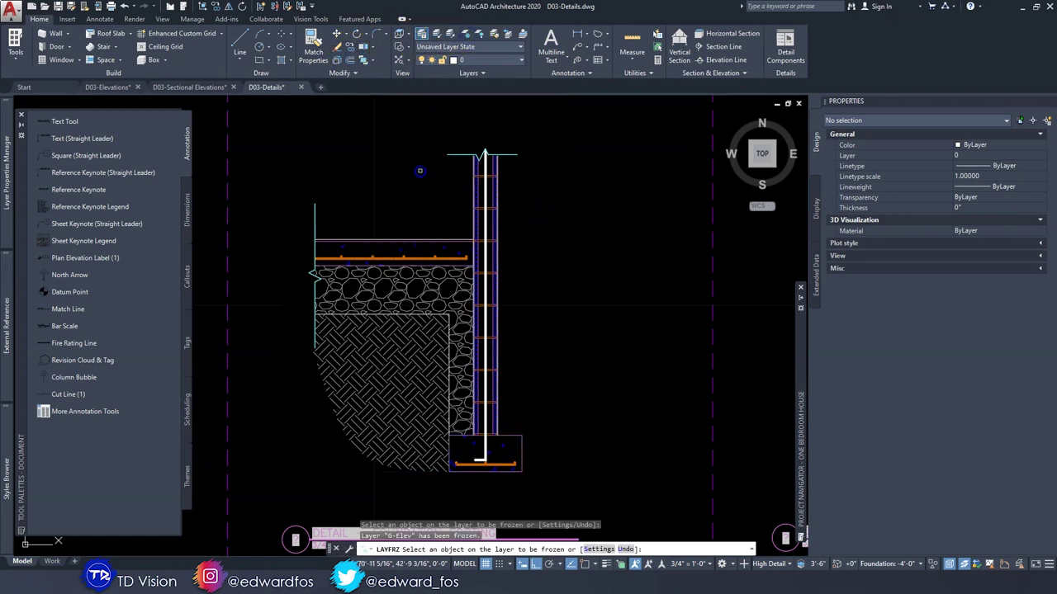
{"action": "scroll", "coordinate": [420, 171], "scroll_direction": "down", "scroll_amount": 2}
{"action": "mouse_move", "coordinate": [474, 202]}
{"action": "middle_mouse_down"}
{"action": "mouse_move", "coordinate": [480, 222]}
{"action": "mouse_move", "coordinate": [443, 212]}
{"action": "middle_mouse_up"}
{"action": "key", "text": "Escape"}
Examine the CMU wall and slab junction in the footing detail and the pipe inlet in the manhole section detail.
{"action": "scroll", "coordinate": [443, 213], "scroll_direction": "up", "scroll_amount": 7}
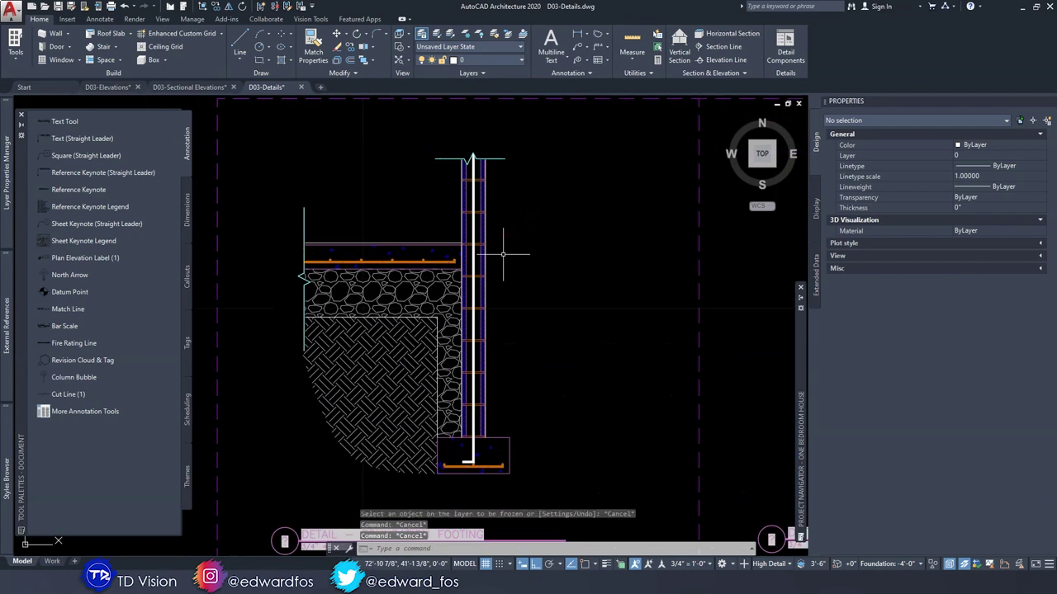
{"action": "scroll", "coordinate": [578, 330], "scroll_direction": "down", "scroll_amount": 3}
{"action": "mouse_move", "coordinate": [591, 394]}
{"action": "middle_mouse_down"}
{"action": "mouse_move", "coordinate": [544, 381]}
{"action": "mouse_move", "coordinate": [515, 349]}
{"action": "mouse_move", "coordinate": [551, 369]}
{"action": "middle_mouse_up"}
{"action": "scroll", "coordinate": [457, 210], "scroll_direction": "up", "scroll_amount": 3}
{"action": "middle_click_drag", "start_coordinate": [436, 265], "coordinate": [448, 255]}
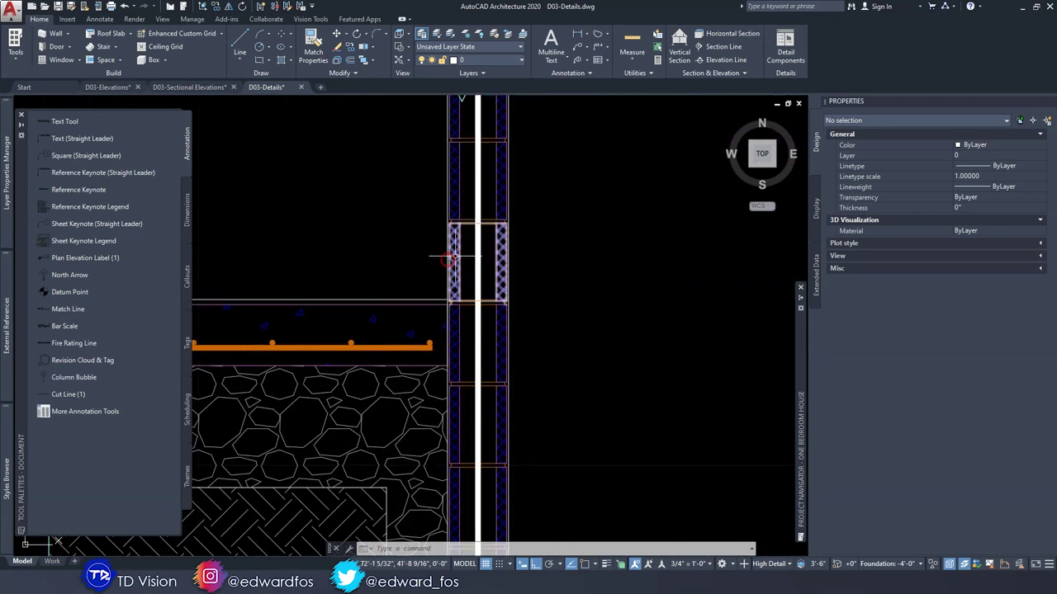
{"action": "scroll", "coordinate": [448, 255], "scroll_direction": "down", "scroll_amount": 4}
{"action": "middle_click_drag", "start_coordinate": [481, 346], "coordinate": [487, 245]}
{"action": "scroll", "coordinate": [434, 424], "scroll_direction": "up", "scroll_amount": 2}
{"action": "middle_click_drag", "start_coordinate": [675, 400], "coordinate": [505, 372]}
{"action": "scroll", "coordinate": [332, 337], "scroll_direction": "up", "scroll_amount": 5}
{"action": "scroll", "coordinate": [607, 263], "scroll_direction": "down", "scroll_amount": 3}
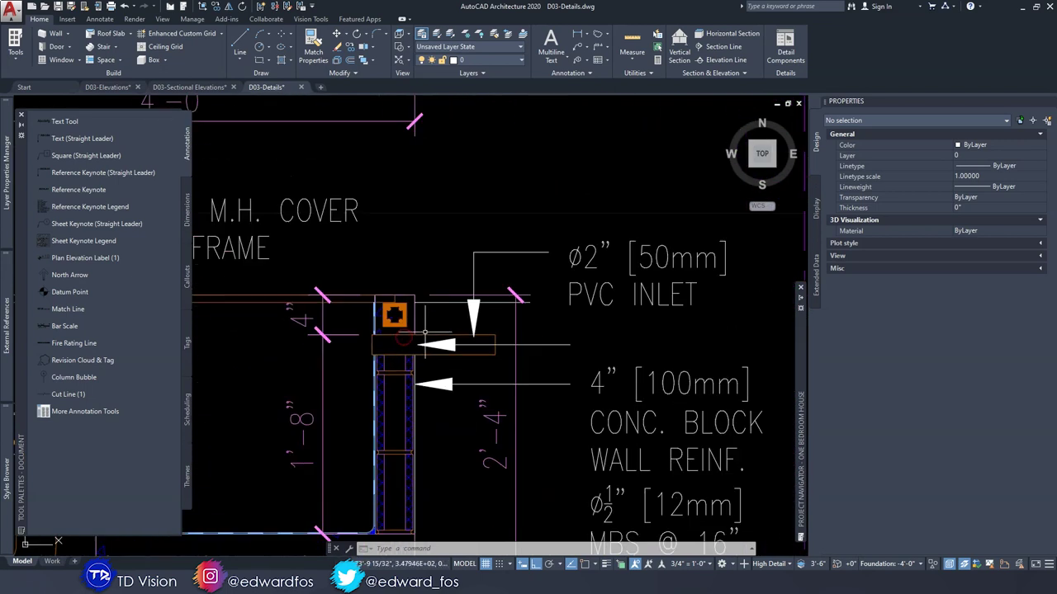
Erase the masking polygon covering the block wall at the inlet pipe of the manhole detail, and undo the deletion.
{"action": "scroll", "coordinate": [389, 333], "scroll_direction": "up", "scroll_amount": 4}
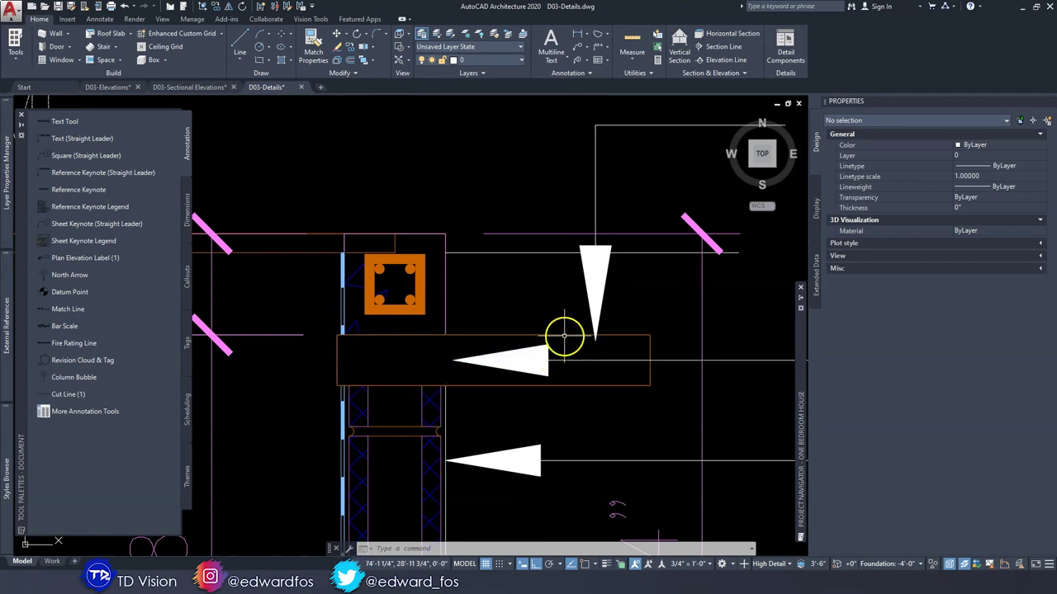
{"action": "left_click", "coordinate": [537, 337]}
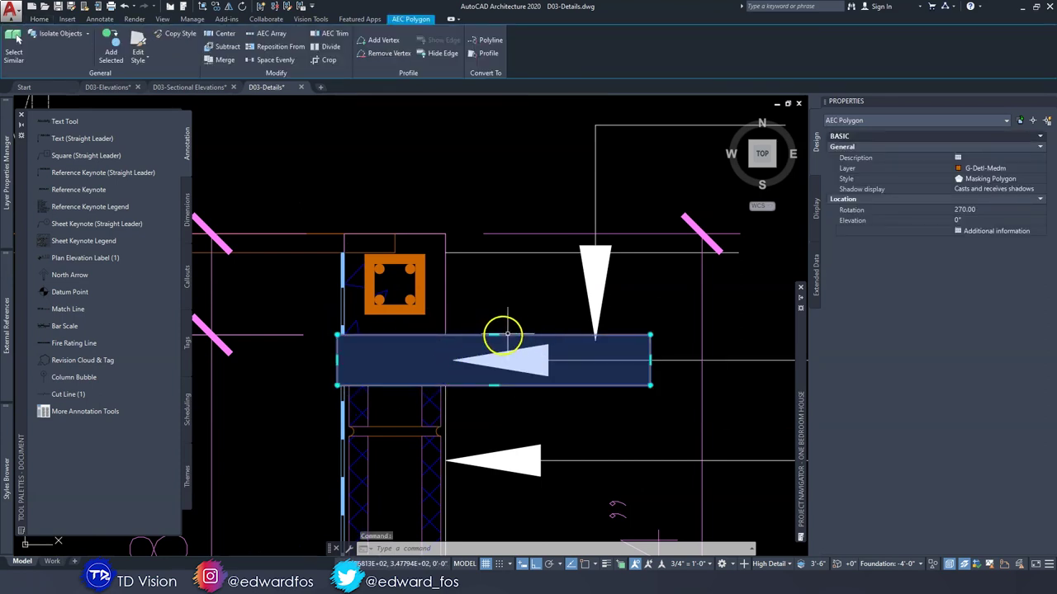
{"action": "key", "text": "Delete"}
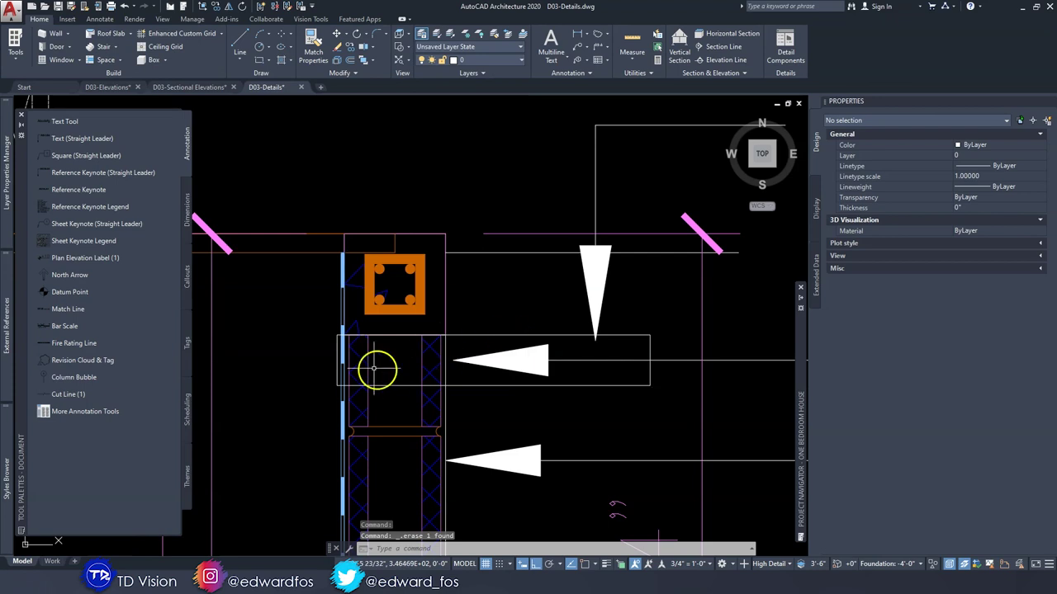
{"action": "key", "text": "ctrl+z"}
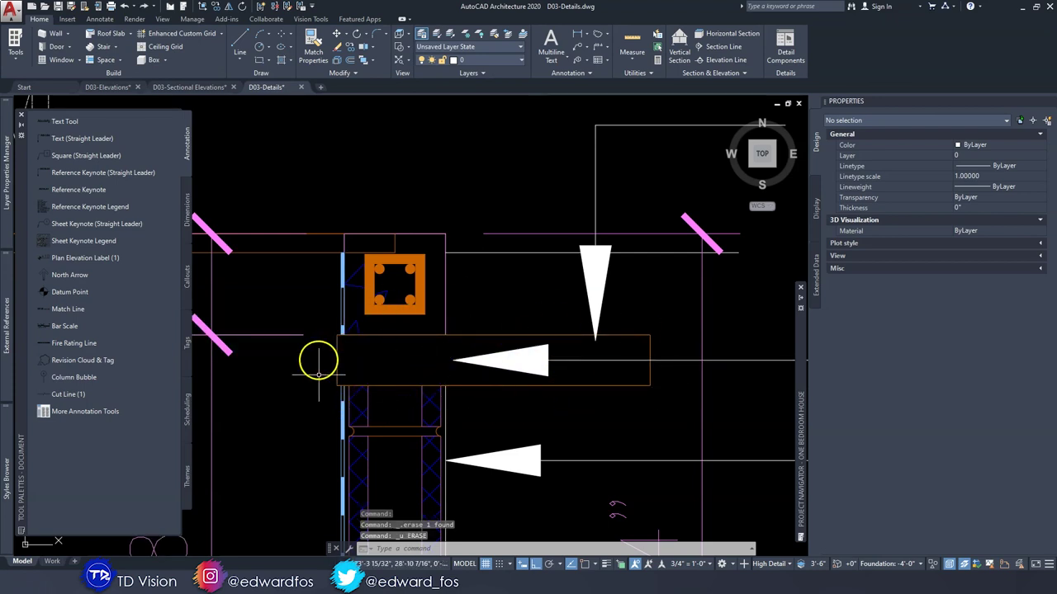
Draw a four-sided masking polygon across the CMU wall above the slab of the foundation footing detail.
{"action": "scroll", "coordinate": [385, 373], "scroll_direction": "down", "scroll_amount": 3}
{"action": "scroll", "coordinate": [413, 267], "scroll_direction": "up", "scroll_amount": 6}
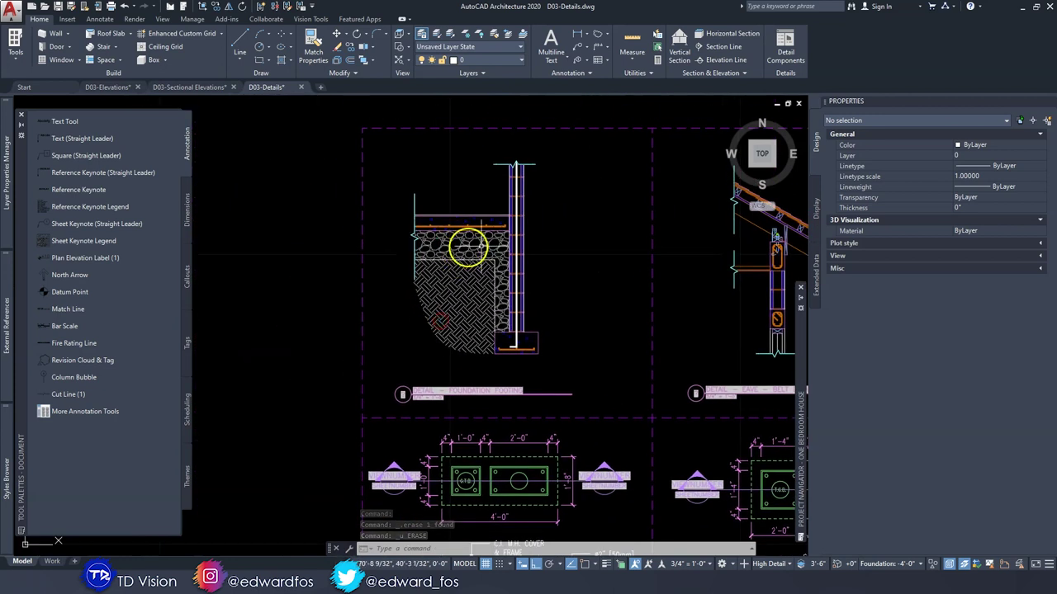
{"action": "middle_click_drag", "start_coordinate": [529, 249], "coordinate": [541, 300]}
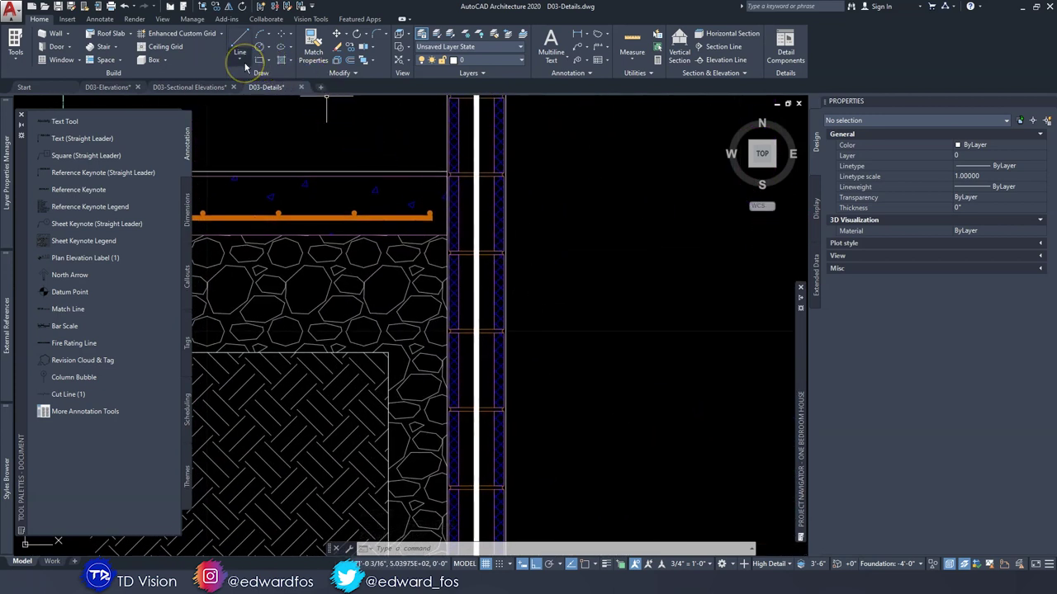
{"action": "left_click", "coordinate": [272, 63]}
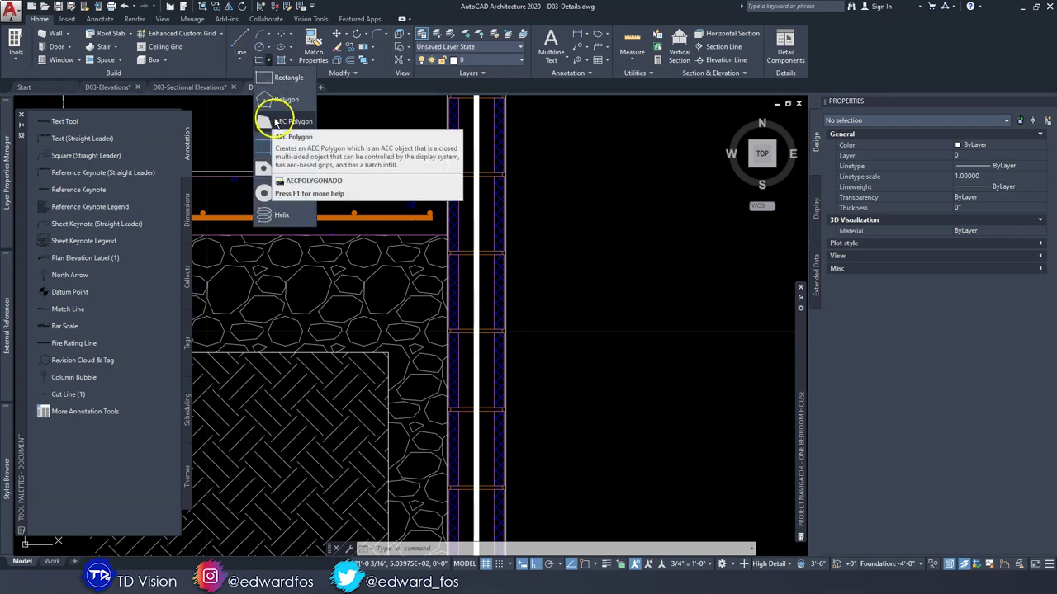
{"action": "left_click", "coordinate": [274, 121]}
{"action": "middle_click_drag", "start_coordinate": [605, 269], "coordinate": [504, 289]}
{"action": "mouse_move", "coordinate": [430, 229]}
{"action": "middle_mouse_down"}
{"action": "mouse_move", "coordinate": [497, 293]}
{"action": "mouse_move", "coordinate": [436, 276]}
{"action": "middle_mouse_up"}
{"action": "left_click", "coordinate": [393, 238]}
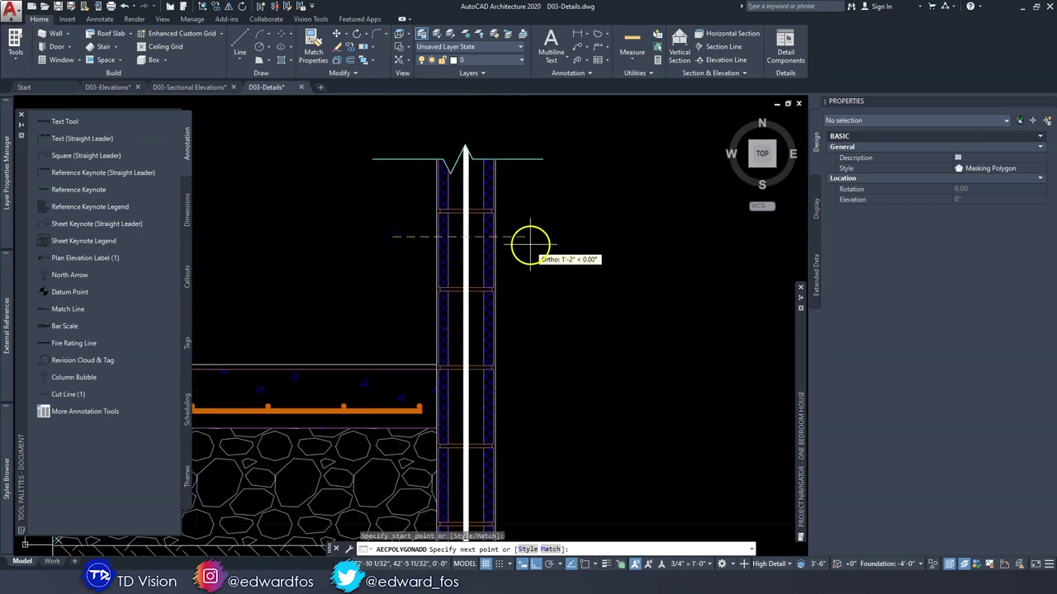
{"action": "left_click", "coordinate": [529, 239]}
{"action": "left_click", "coordinate": [527, 314]}
{"action": "left_click", "coordinate": [401, 314]}
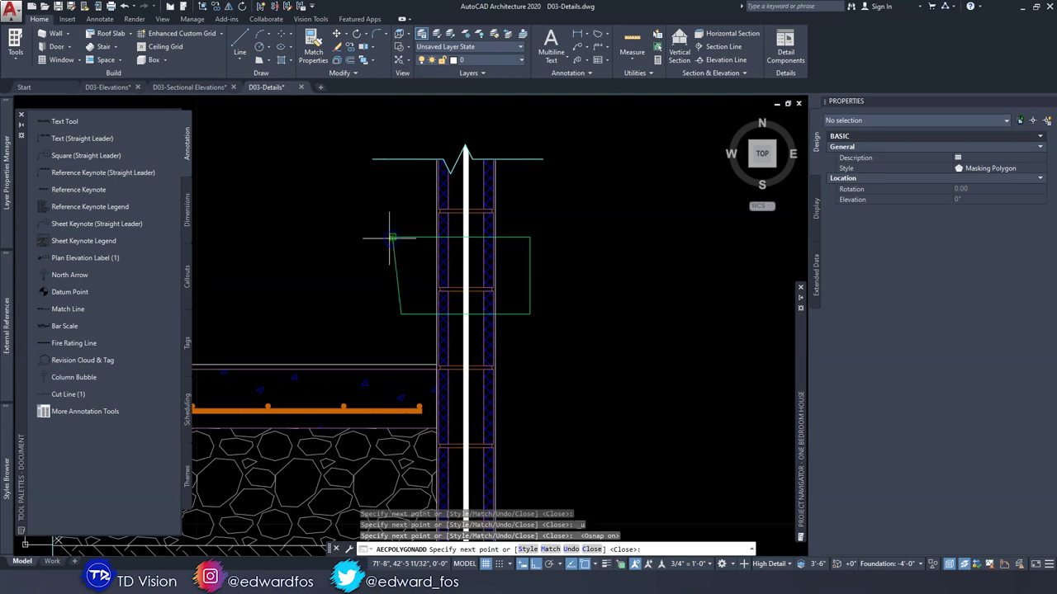
{"action": "left_click", "coordinate": [392, 239]}
Examine the layer and style properties of the masking polygon on the CMU wall.
{"action": "scroll", "coordinate": [338, 276], "scroll_direction": "down", "scroll_amount": 2}
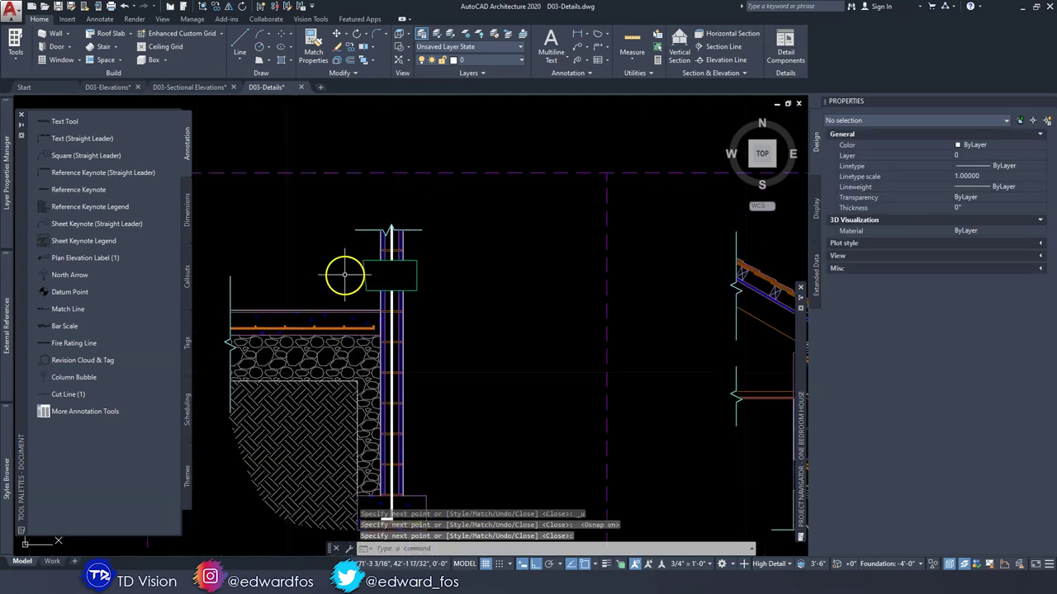
{"action": "scroll", "coordinate": [355, 271], "scroll_direction": "up", "scroll_amount": 2}
{"action": "left_click", "coordinate": [378, 262]}
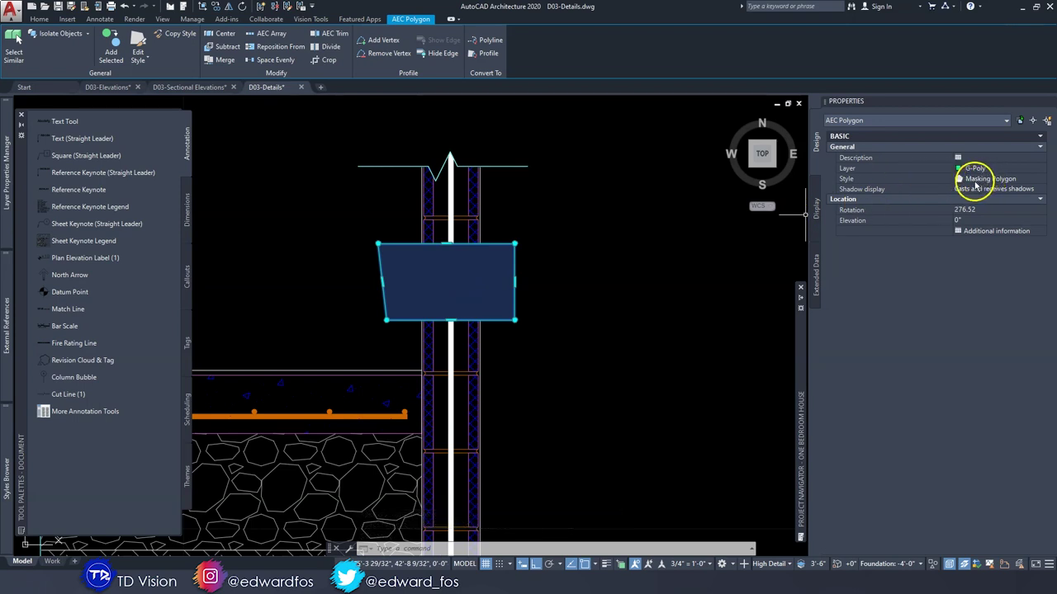
{"action": "key", "text": "Escape"}
{"action": "key", "text": "Escape"}
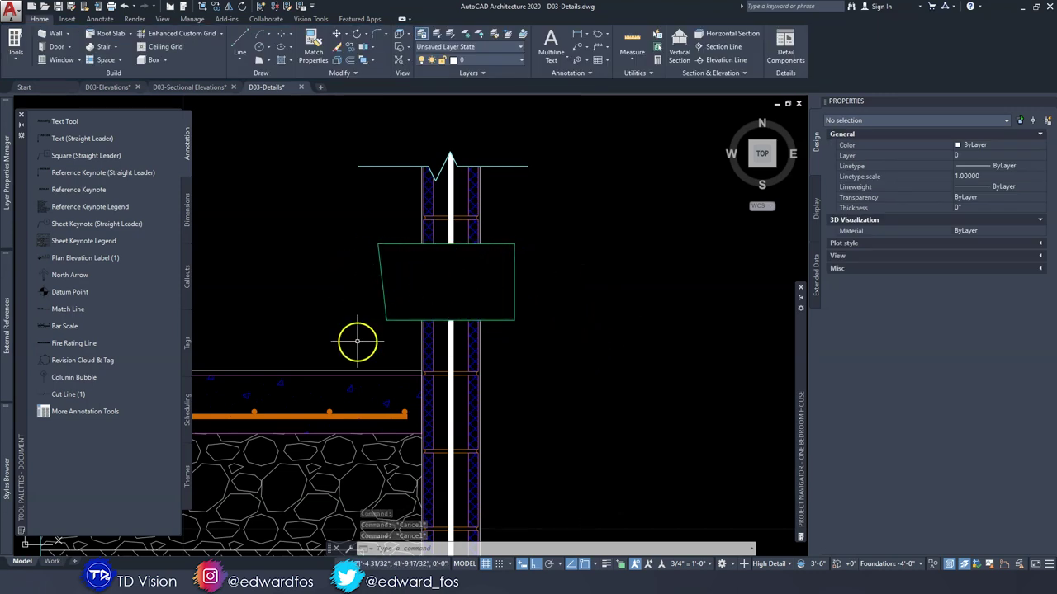
Erase the masking polygon from the CMU wall of the footing detail.
{"action": "middle_click_drag", "start_coordinate": [422, 342], "coordinate": [635, 312]}
{"action": "scroll", "coordinate": [497, 336], "scroll_direction": "down", "scroll_amount": 1}
{"action": "middle_click_drag", "start_coordinate": [497, 336], "coordinate": [440, 338]}
{"action": "key", "text": "Escape"}
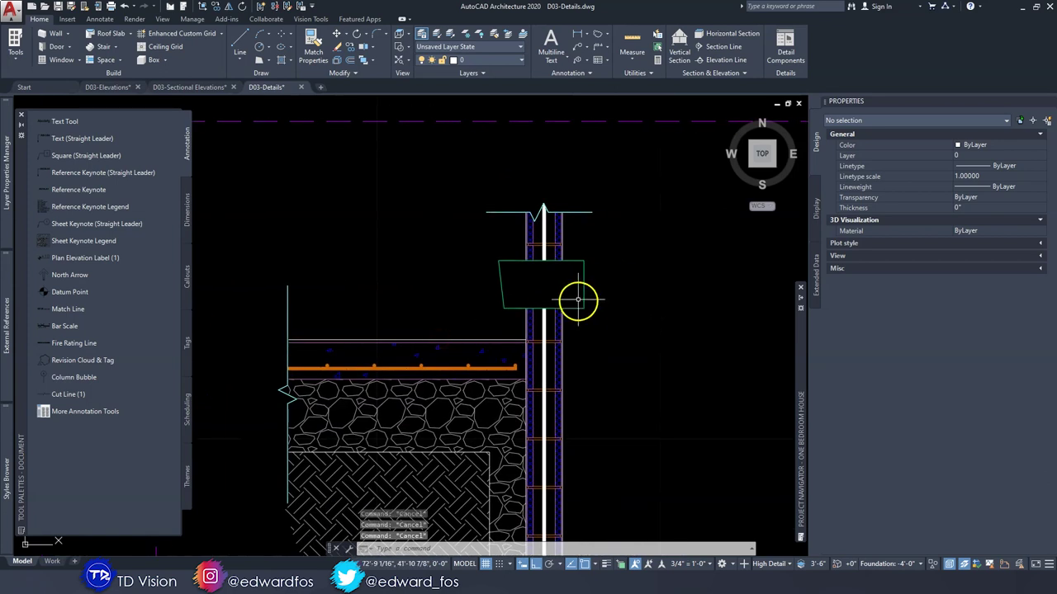
{"action": "scroll", "coordinate": [578, 300], "scroll_direction": "up", "scroll_amount": 1}
{"action": "left_click", "coordinate": [613, 314]}
{"action": "left_click", "coordinate": [575, 266]}
{"action": "key", "text": "Delete"}
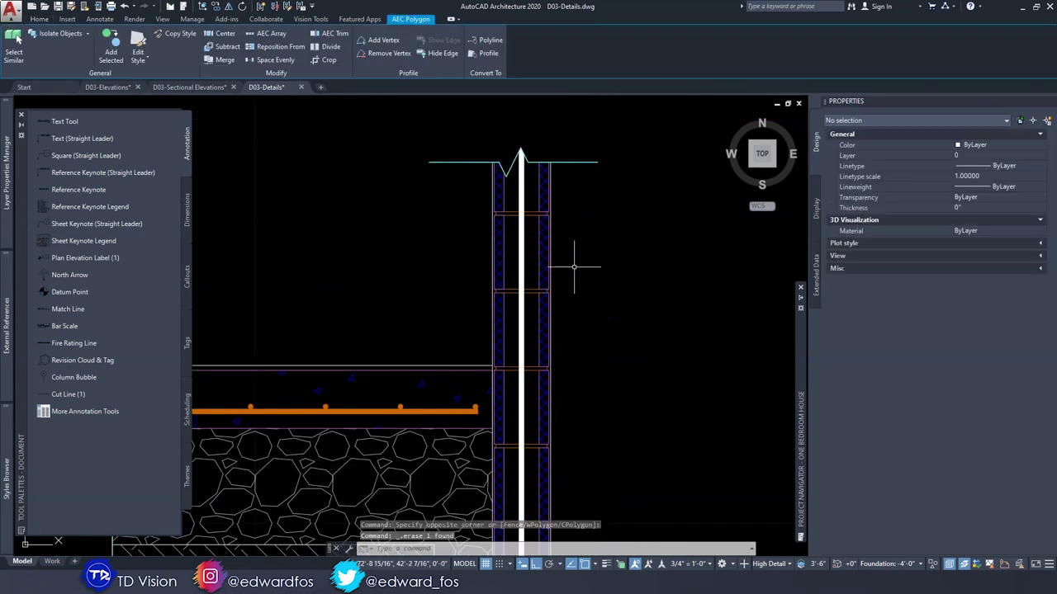
Copy the roof covering and lath/purling leader notes from the ridge detail to the eave detail, pointing them at the roof parts.
{"action": "scroll", "coordinate": [573, 266], "scroll_direction": "down", "scroll_amount": 5}
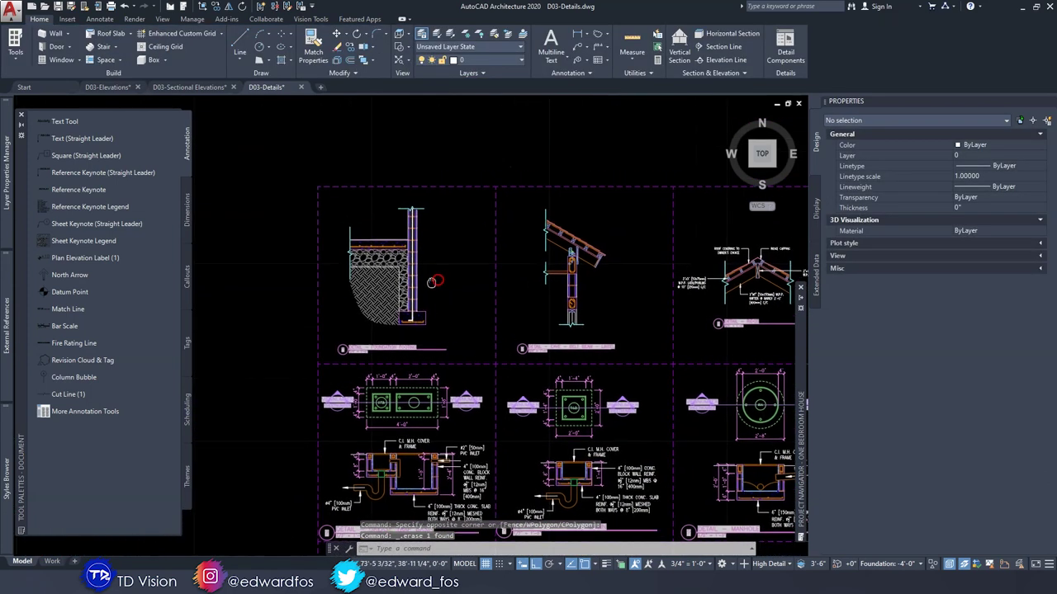
{"action": "scroll", "coordinate": [559, 283], "scroll_direction": "up", "scroll_amount": 3}
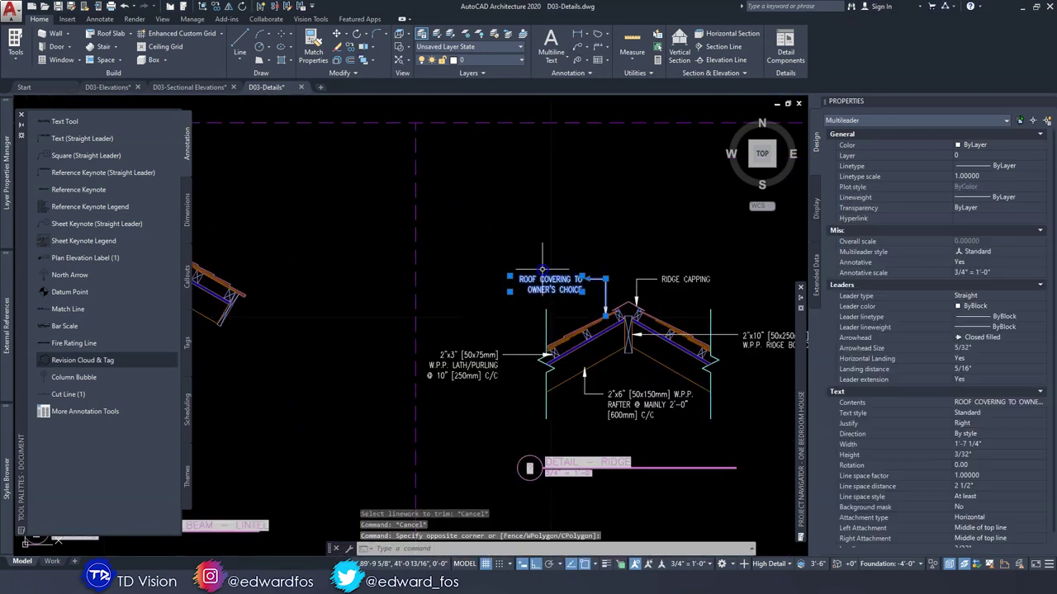
{"action": "left_click", "coordinate": [592, 238]}
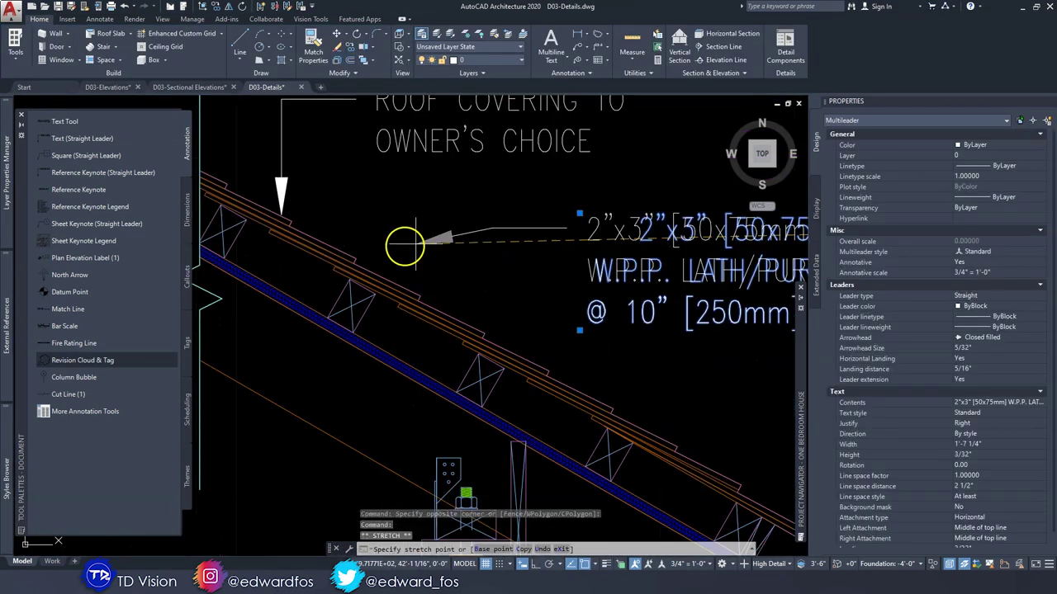
{"action": "scroll", "coordinate": [588, 313], "scroll_direction": "down", "scroll_amount": 5}
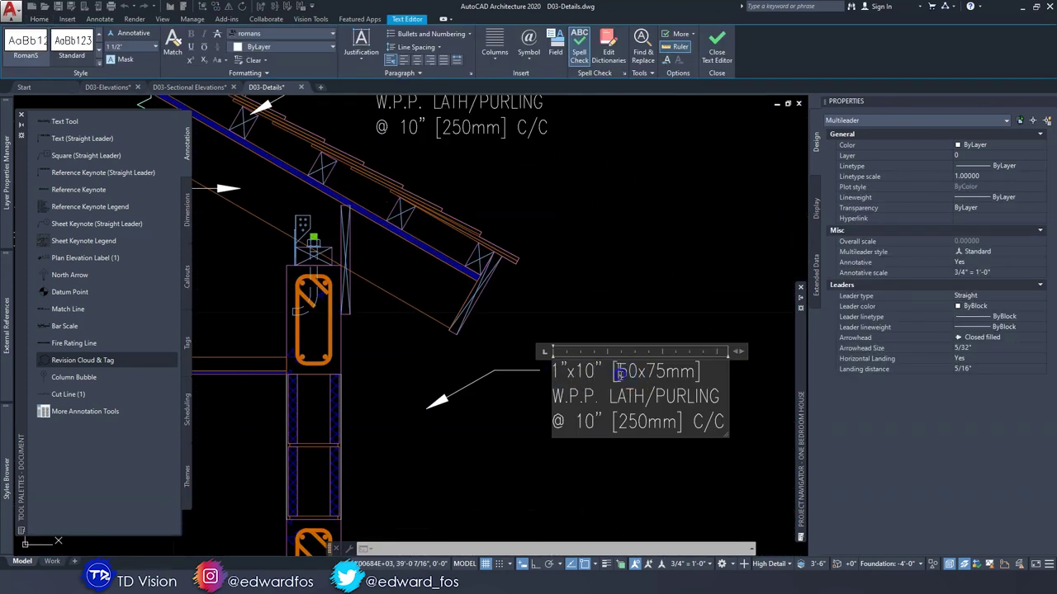
Change the copied note's text to 1"x10" [25x250mm] W.P.P. FASCIA BOARD and move it beside the eave's fascia board.
{"action": "type", "text": "FASCIA BOARD"}
{"action": "left_click", "coordinate": [420, 415]}
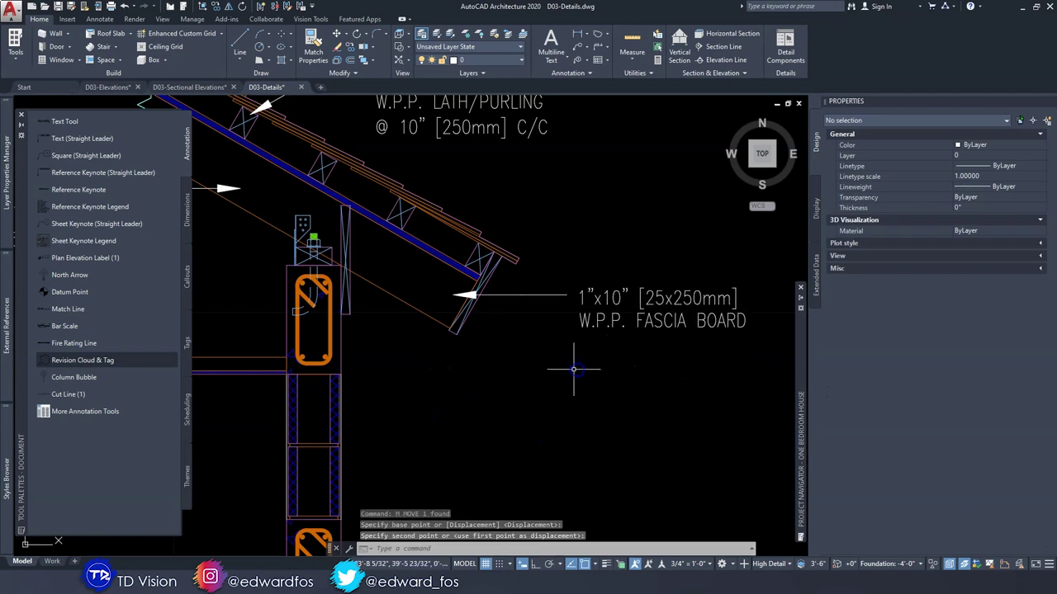
{"action": "scroll", "coordinate": [573, 365], "scroll_direction": "down", "scroll_amount": 3}
{"action": "key", "text": "Return"}
{"action": "left_click", "coordinate": [601, 359]}
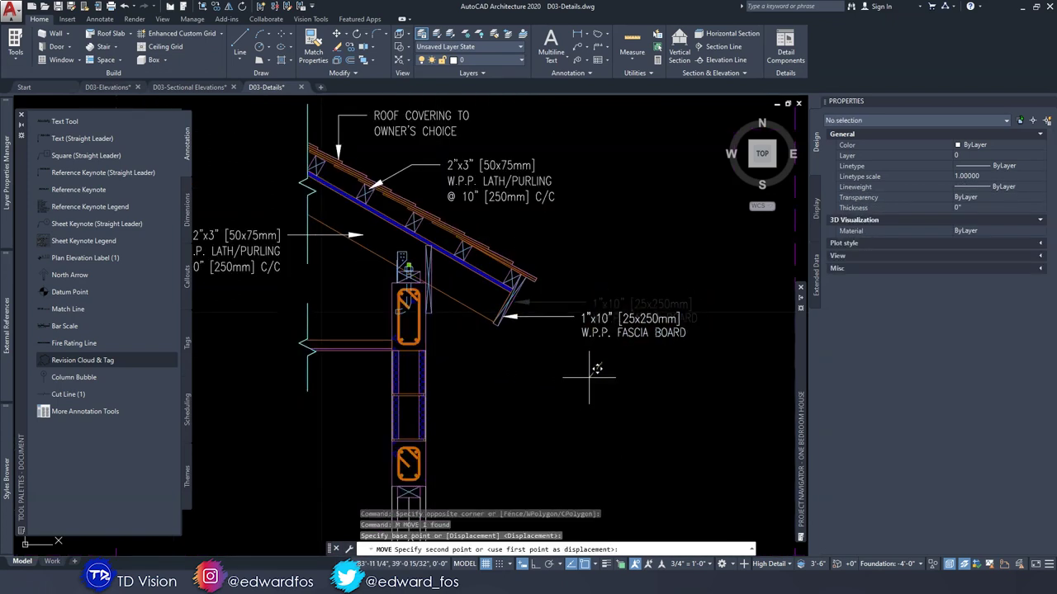
{"action": "left_click", "coordinate": [590, 375]}
{"action": "key", "text": "Escape"}
{"action": "key", "text": "Escape"}
Filter the detail component database for GUTTER and start inserting the 6" Half Round Gutter from Roof Gutter.
{"action": "scroll", "coordinate": [585, 274], "scroll_direction": "up", "scroll_amount": 1}
{"action": "middle_click_drag", "start_coordinate": [585, 275], "coordinate": [538, 324]}
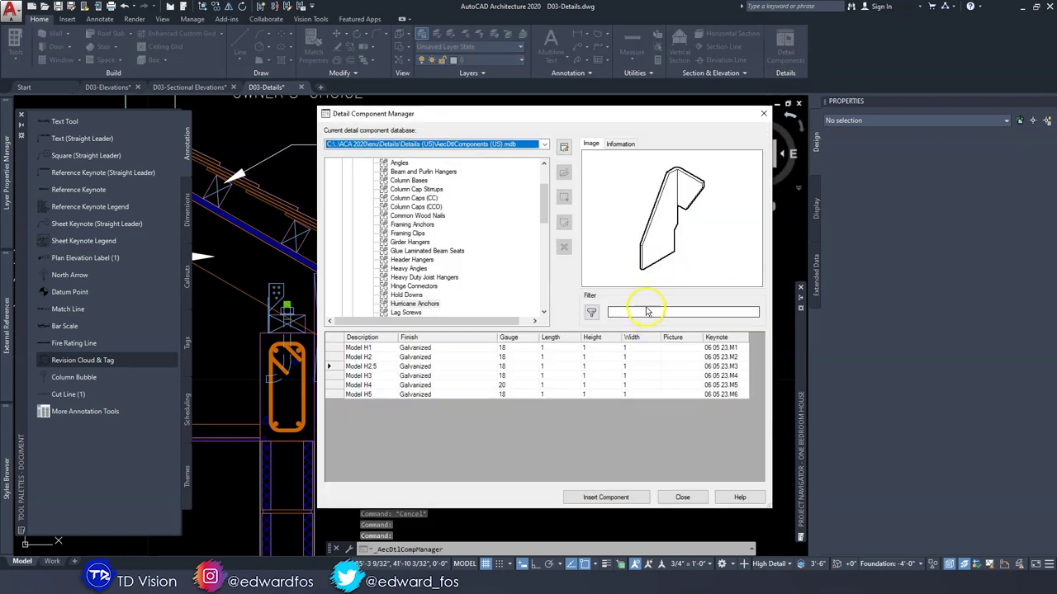
{"action": "left_click", "coordinate": [649, 311]}
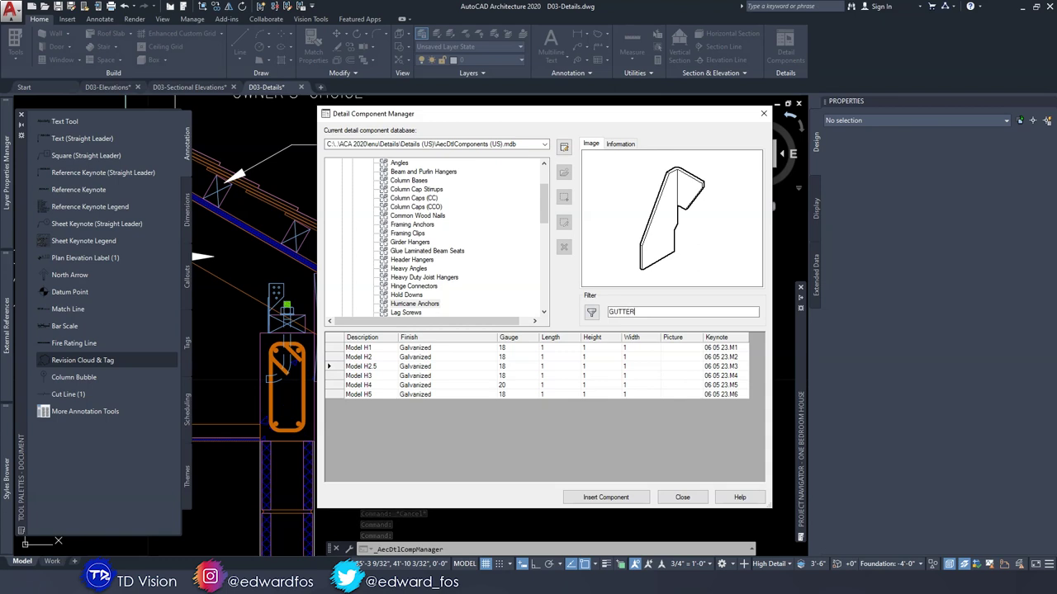
{"action": "left_click", "coordinate": [591, 312]}
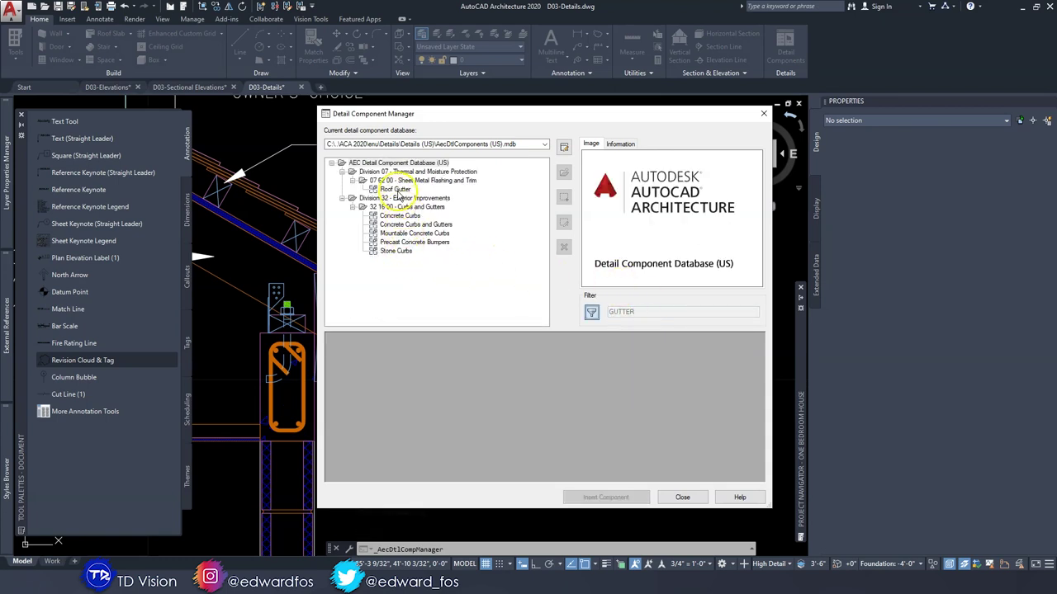
{"action": "left_click", "coordinate": [396, 191]}
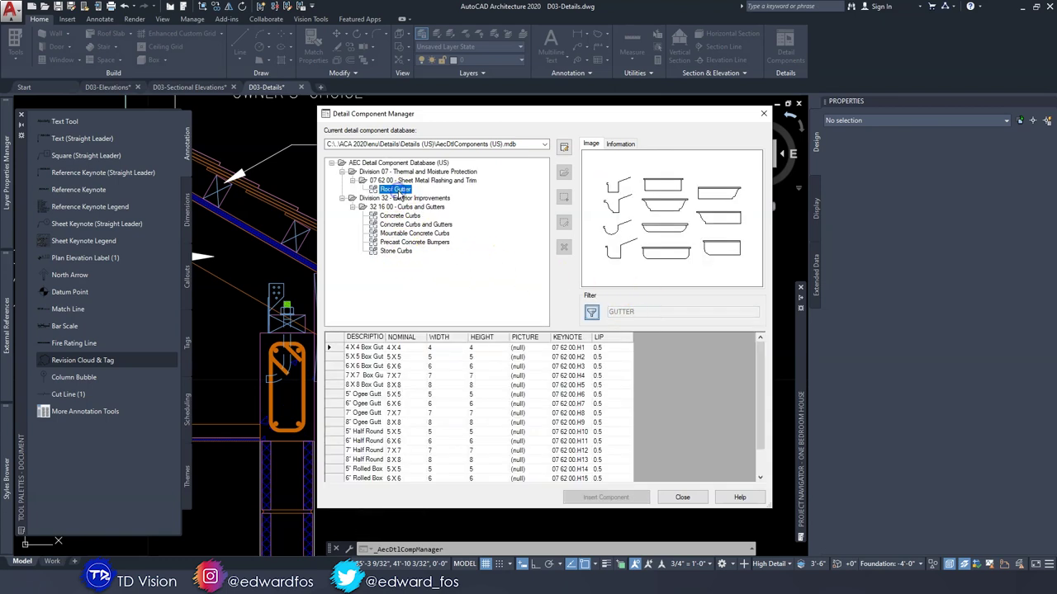
{"action": "left_click", "coordinate": [369, 396]}
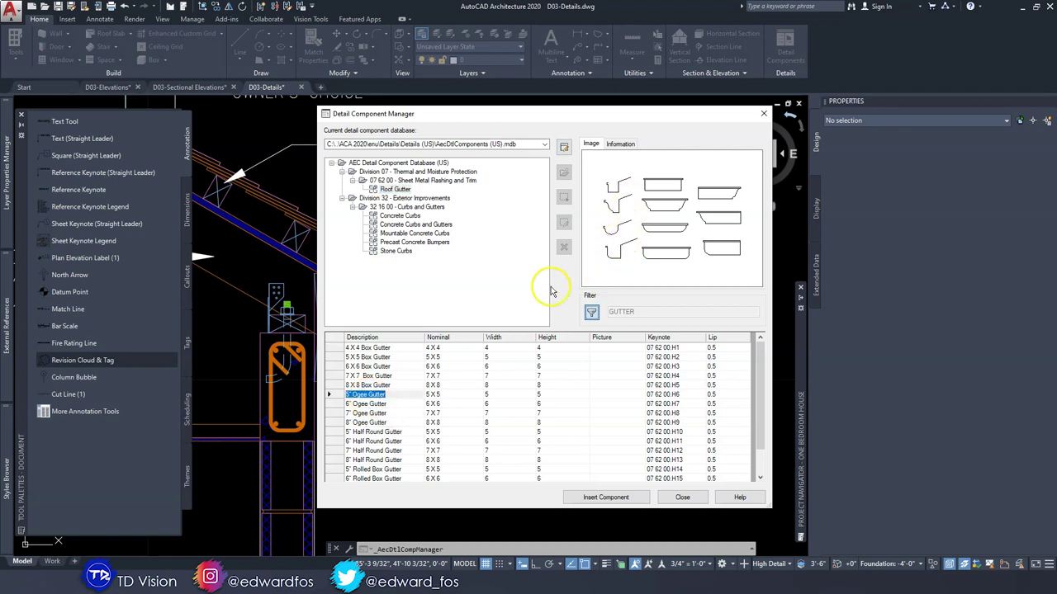
{"action": "left_click", "coordinate": [386, 442]}
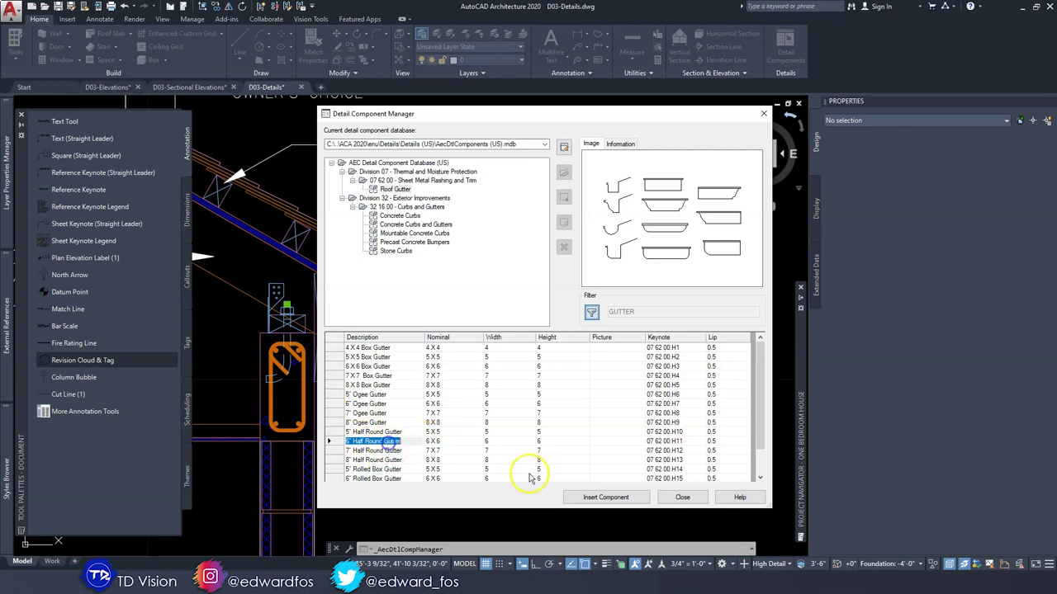
{"action": "left_click", "coordinate": [601, 498]}
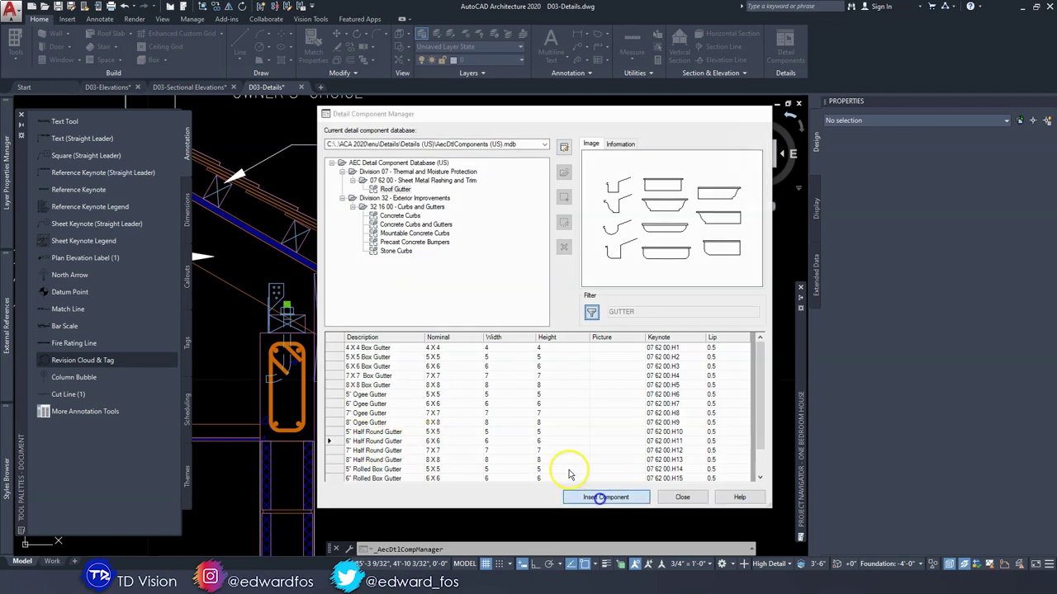
Flip the half round gutter with Yflip and place it against the fascia board under the roof edge.
{"action": "scroll", "coordinate": [521, 343], "scroll_direction": "up", "scroll_amount": 2}
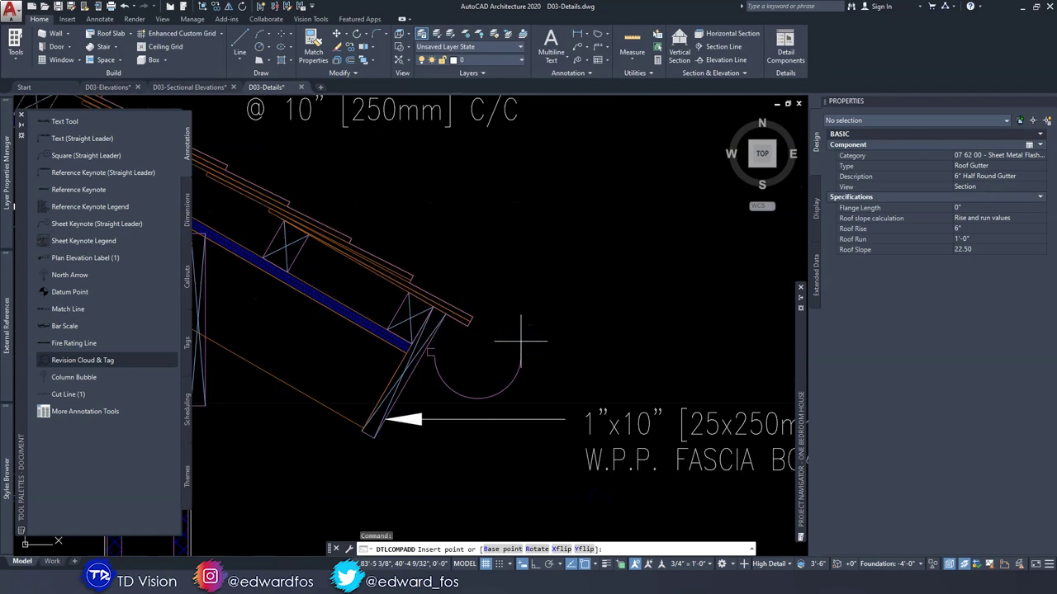
{"action": "left_click", "coordinate": [588, 548]}
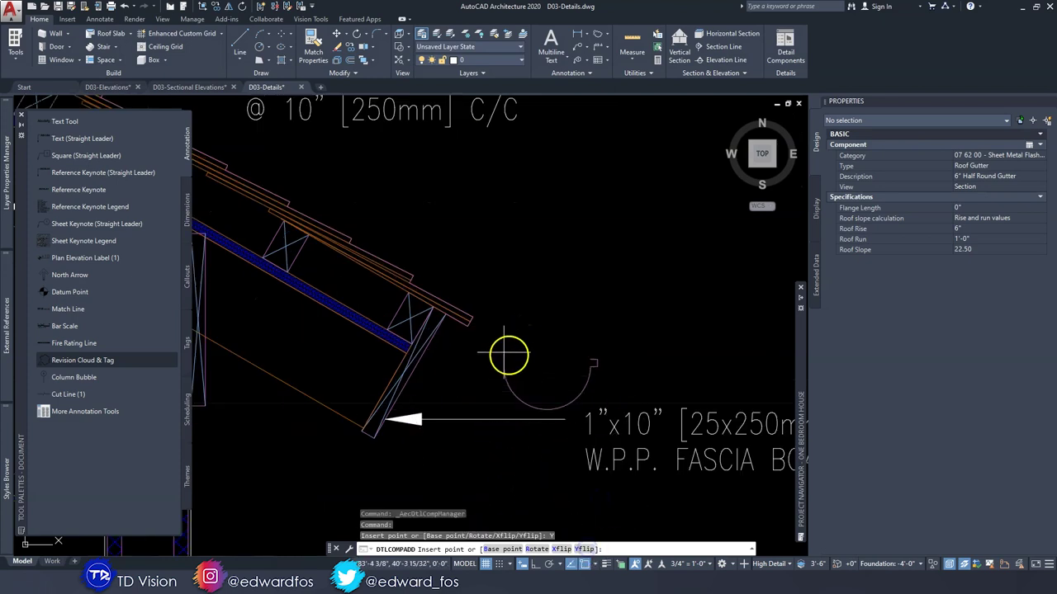
{"action": "scroll", "coordinate": [496, 355], "scroll_direction": "up", "scroll_amount": 3}
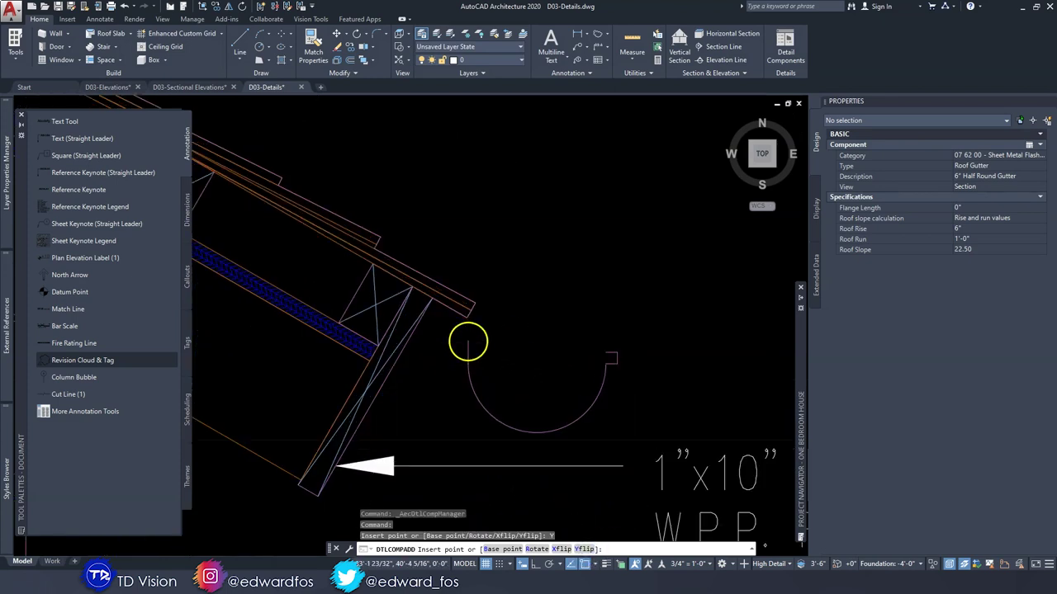
{"action": "left_click", "coordinate": [407, 271]}
{"action": "key", "text": "Escape"}
{"action": "scroll", "coordinate": [488, 326], "scroll_direction": "down", "scroll_amount": 4}
{"action": "mouse_move", "coordinate": [477, 314]}
{"action": "middle_mouse_down"}
{"action": "mouse_move", "coordinate": [500, 284]}
{"action": "mouse_move", "coordinate": [517, 284]}
{"action": "middle_mouse_up"}
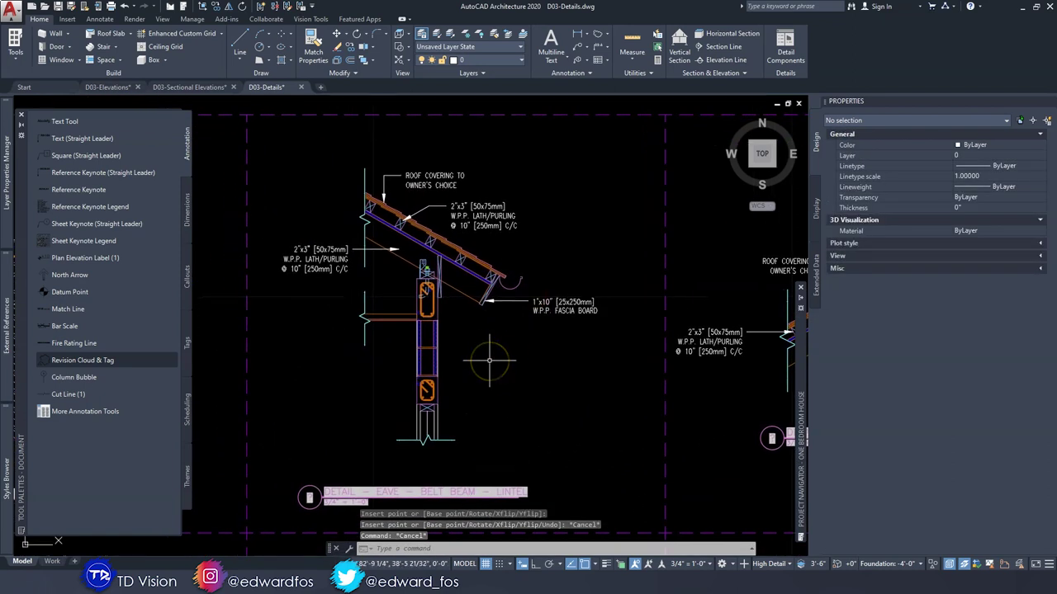
Copy the fascia board note above the original and stretch its leader arrow to the roof gutter.
{"action": "scroll", "coordinate": [533, 302], "scroll_direction": "up", "scroll_amount": 2}
{"action": "mouse_move", "coordinate": [533, 303]}
{"action": "middle_mouse_down"}
{"action": "mouse_move", "coordinate": [535, 366]}
{"action": "mouse_move", "coordinate": [554, 334]}
{"action": "middle_mouse_up"}
{"action": "left_click", "coordinate": [556, 383]}
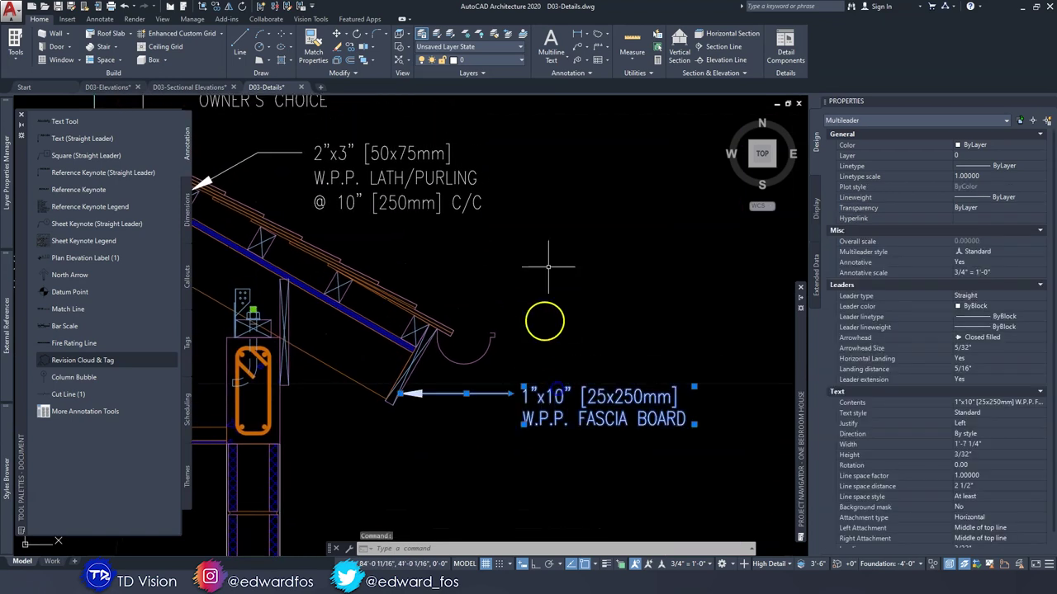
{"action": "left_click", "coordinate": [348, 46]}
{"action": "left_click", "coordinate": [551, 376]}
{"action": "middle_click_drag", "start_coordinate": [601, 296], "coordinate": [583, 343]}
{"action": "left_click", "coordinate": [595, 315]}
{"action": "key", "text": "Escape"}
{"action": "key", "text": "Escape"}
{"action": "left_click", "coordinate": [518, 336]}
{"action": "left_click", "coordinate": [465, 314]}
{"action": "left_click", "coordinate": [444, 331]}
{"action": "left_click", "coordinate": [471, 384]}
{"action": "key", "text": "Escape"}
{"action": "key", "text": "Escape"}
Change the copied gutter note's text to 6"x6" [150x150mm] HALF ROUND ROOF GUTTER.
{"action": "left_click", "coordinate": [784, 47]}
{"action": "left_click", "coordinate": [762, 115]}
{"action": "double_click", "coordinate": [579, 338]}
{"action": "key", "text": "BackSpace"}
{"action": "type", "text": "6"}
{"action": "key", "text": "Right"}
{"action": "key", "text": "Right"}
{"action": "key", "text": "Delete"}
{"action": "key", "text": "Delete"}
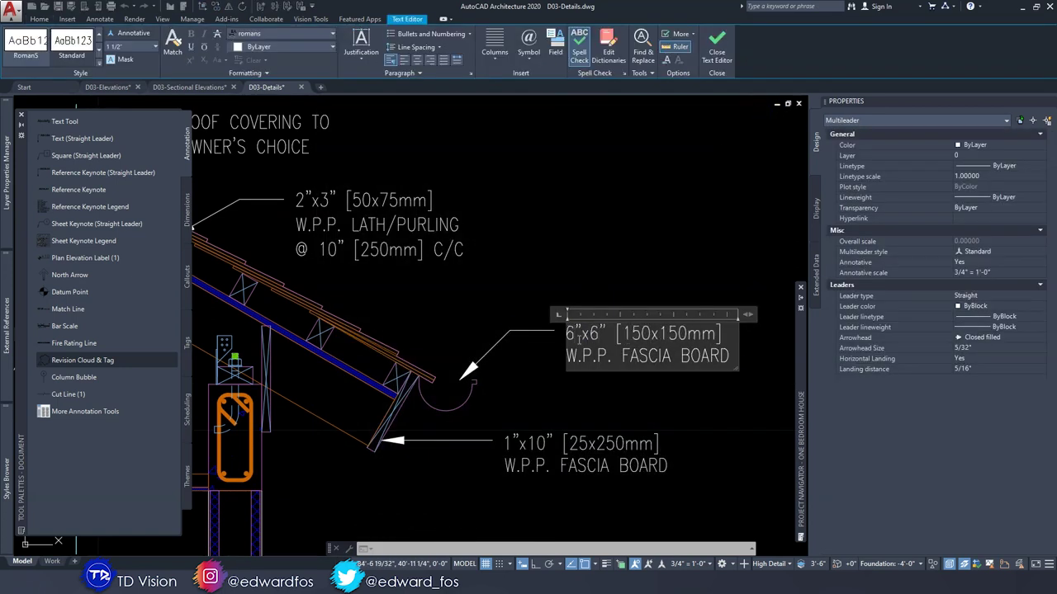
{"action": "left_click_drag", "start_coordinate": [567, 357], "coordinate": [730, 358]}
{"action": "type", "text": "HALF ROUND ROOF GUTTER"}
{"action": "left_click", "coordinate": [312, 461]}
Copy the 2"x3" lath/purling note beside the eave's rafter to a spot directly below it.
{"action": "scroll", "coordinate": [312, 462], "scroll_direction": "down", "scroll_amount": 2}
{"action": "middle_click_drag", "start_coordinate": [312, 461], "coordinate": [484, 289]}
{"action": "scroll", "coordinate": [414, 240], "scroll_direction": "up", "scroll_amount": 2}
{"action": "middle_click_drag", "start_coordinate": [415, 239], "coordinate": [562, 330]}
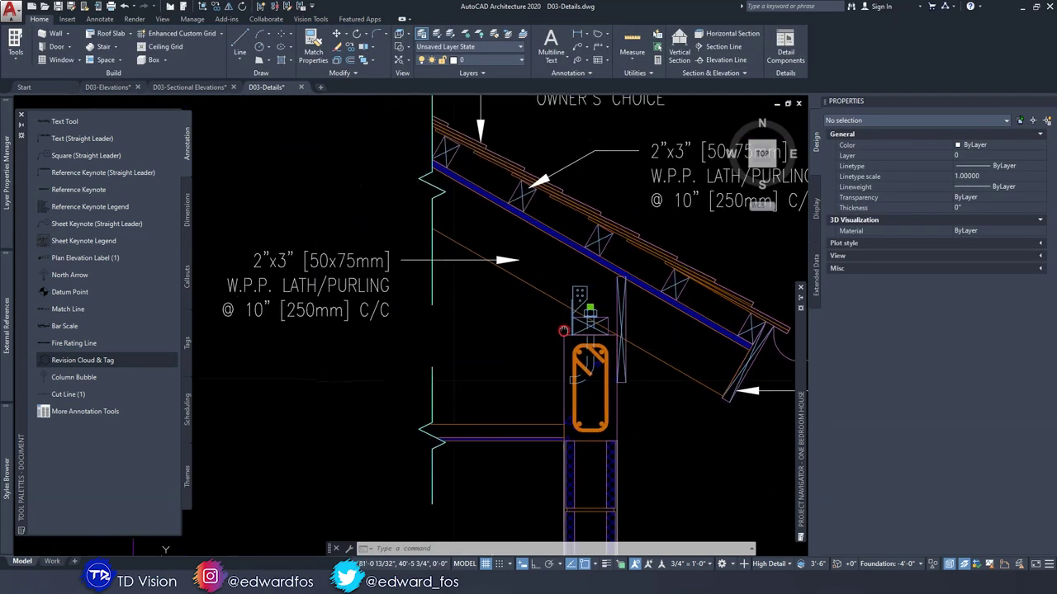
{"action": "left_click", "coordinate": [299, 318]}
{"action": "type", "text": "co"}
{"action": "left_click", "coordinate": [366, 368]}
{"action": "left_click", "coordinate": [365, 443]}
Move both stacked lath/purling notes beside the eave's rafter straight up.
{"action": "middle_click_drag", "start_coordinate": [361, 249], "coordinate": [366, 335]}
{"action": "left_click_drag", "start_coordinate": [363, 335], "coordinate": [318, 437]}
{"action": "type", "text": "m"}
{"action": "left_click", "coordinate": [318, 367]}
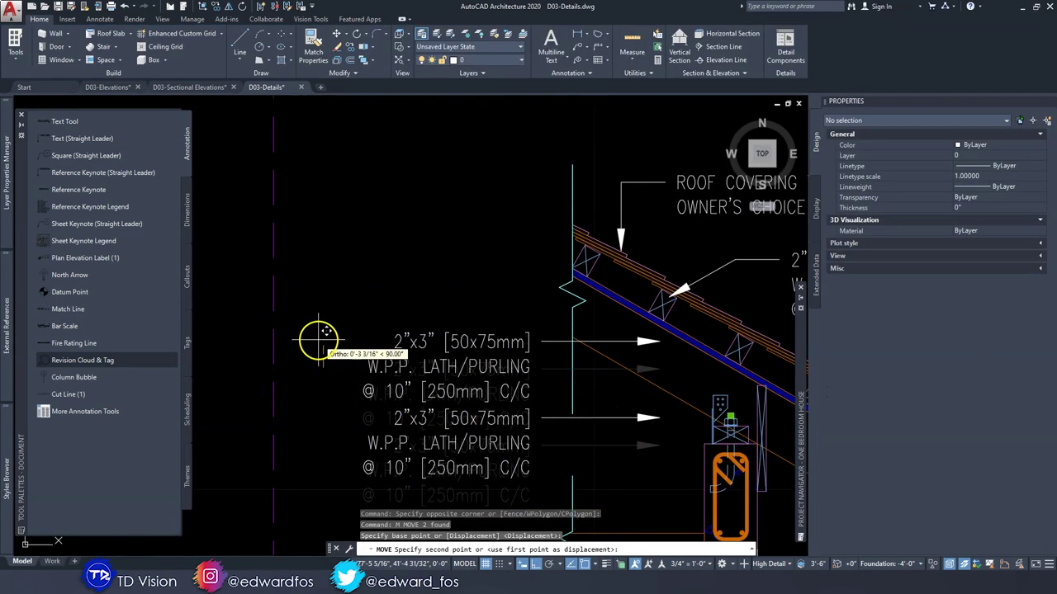
{"action": "left_click", "coordinate": [317, 334]}
Stretch the lower lath/purling note's leader arrow horizontally to the hurricane anchor on the belt beam.
{"action": "left_click", "coordinate": [608, 335]}
{"action": "left_click", "coordinate": [659, 336]}
{"action": "left_click", "coordinate": [629, 335]}
{"action": "scroll", "coordinate": [606, 335], "scroll_direction": "up", "scroll_amount": 2}
{"action": "key", "text": "Escape"}
{"action": "middle_click_drag", "start_coordinate": [663, 335], "coordinate": [474, 227]}
{"action": "left_click", "coordinate": [507, 349]}
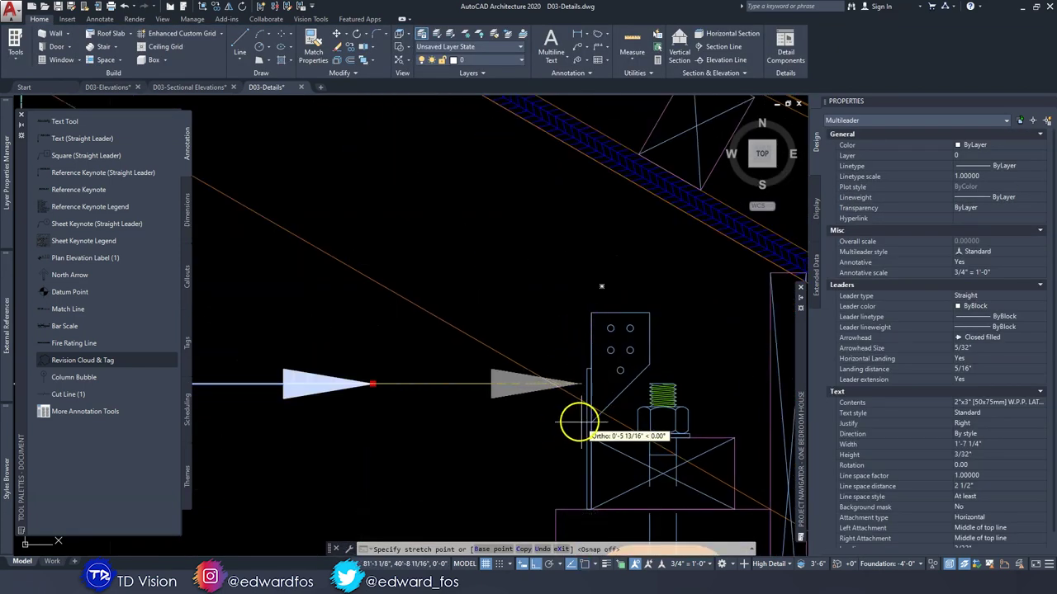
{"action": "left_click", "coordinate": [583, 422]}
{"action": "scroll", "coordinate": [634, 380], "scroll_direction": "down", "scroll_amount": 3}
Replace the lower note's text with HURRICANE ANCHOR/STRAP ON ALL RAFTERS and widen the text frame to fit two lines.
{"action": "double_click", "coordinate": [306, 382]}
{"action": "key", "text": "ctrl+a"}
{"action": "type", "text": "HURRICANE ANCHOR/STRAP ON ALL RAFTERS"}
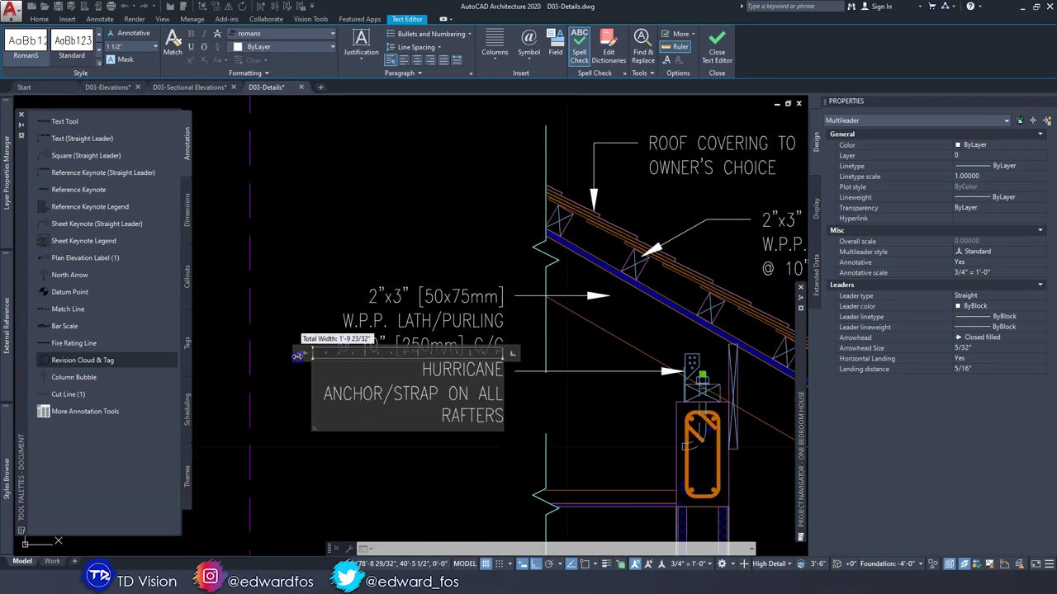
{"action": "left_click_drag", "start_coordinate": [326, 353], "coordinate": [292, 353]}
{"action": "left_click", "coordinate": [488, 422]}
Copy the hurricane anchor note below itself and, with Ortho off, stretch its leader arrow to the anchor bolt.
{"action": "left_click", "coordinate": [430, 325]}
{"action": "left_click", "coordinate": [255, 243]}
{"action": "scroll", "coordinate": [735, 377], "scroll_direction": "up", "scroll_amount": 2}
{"action": "left_click", "coordinate": [538, 340]}
{"action": "key", "text": "F8"}
{"action": "scroll", "coordinate": [578, 273], "scroll_direction": "up", "scroll_amount": 2}
{"action": "left_click", "coordinate": [577, 306]}
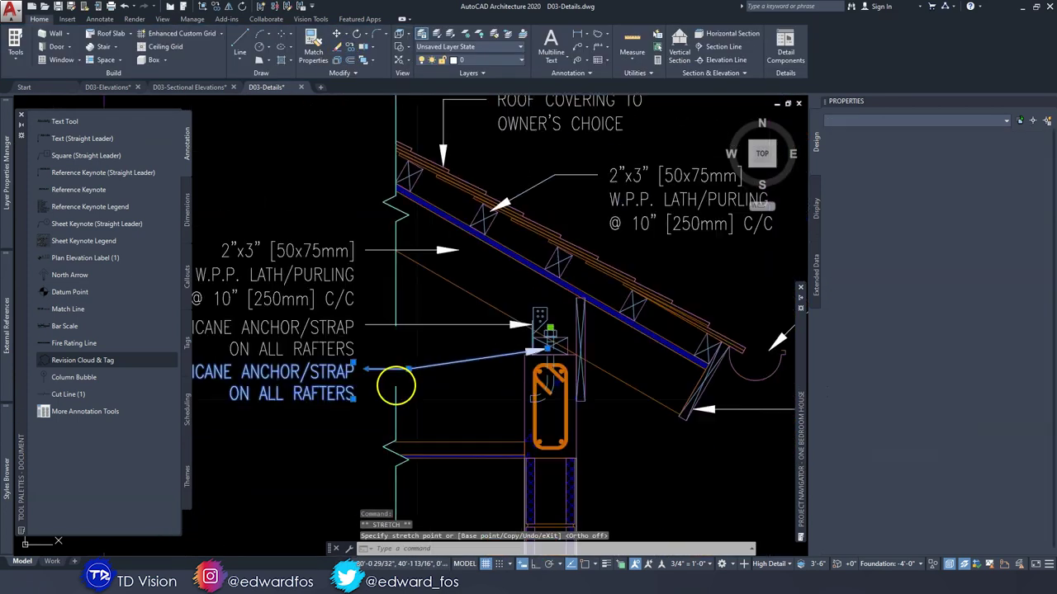
Replace the lowest note's text with ø3/4" ANCHOR BOLT @ 3'-0" [600mm] C/C.
{"action": "scroll", "coordinate": [804, 352], "scroll_direction": "down", "scroll_amount": 4}
{"action": "double_click", "coordinate": [538, 368]}
{"action": "key", "text": "ctrl+a"}
{"action": "key", "text": "BackSpace"}
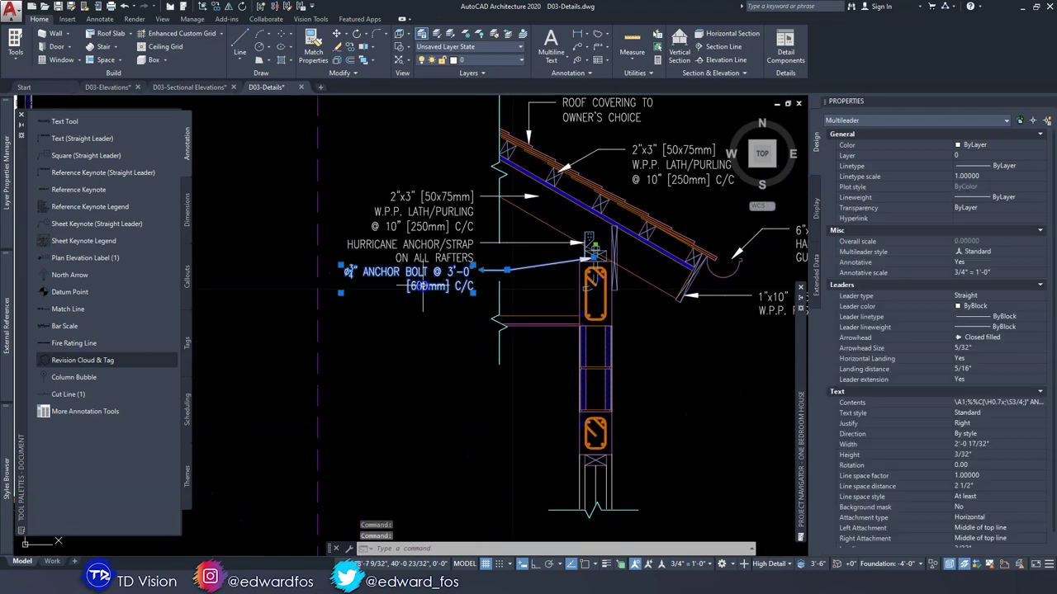
Stretch the lowest anchor bolt note copy's leader arrow vertically to the ceiling underside and line the note up with the notes above.
{"action": "scroll", "coordinate": [578, 331], "scroll_direction": "up", "scroll_amount": 3}
{"action": "left_click", "coordinate": [602, 303]}
{"action": "left_click", "coordinate": [601, 302]}
{"action": "scroll", "coordinate": [602, 303], "scroll_direction": "up", "scroll_amount": 2}
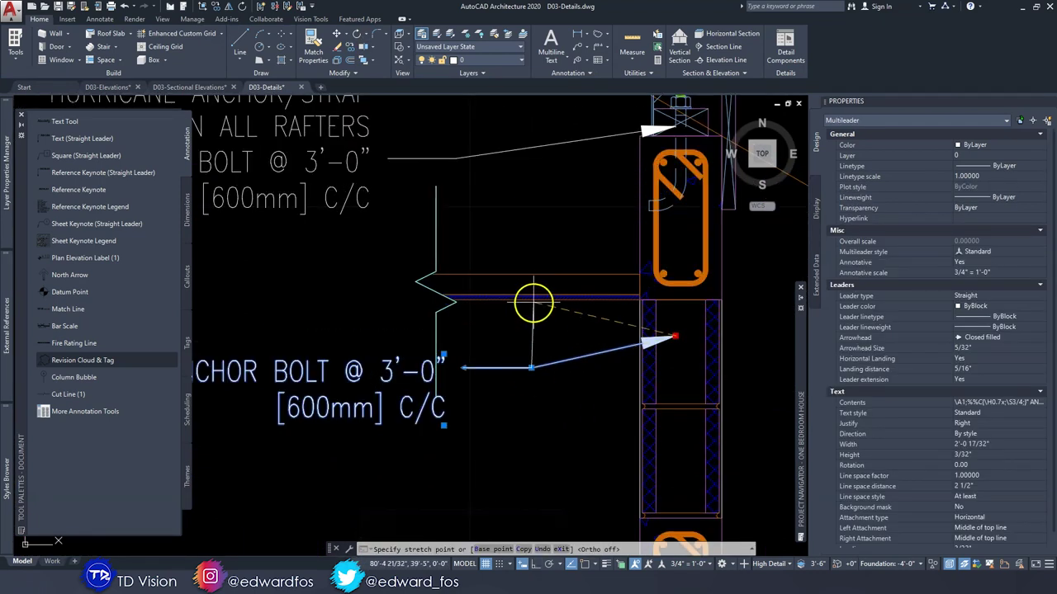
{"action": "left_click", "coordinate": [532, 283]}
{"action": "scroll", "coordinate": [532, 282], "scroll_direction": "down", "scroll_amount": 2}
{"action": "key", "text": "Escape"}
{"action": "left_click", "coordinate": [413, 401]}
{"action": "left_click", "coordinate": [404, 369]}
{"action": "left_click", "coordinate": [501, 345]}
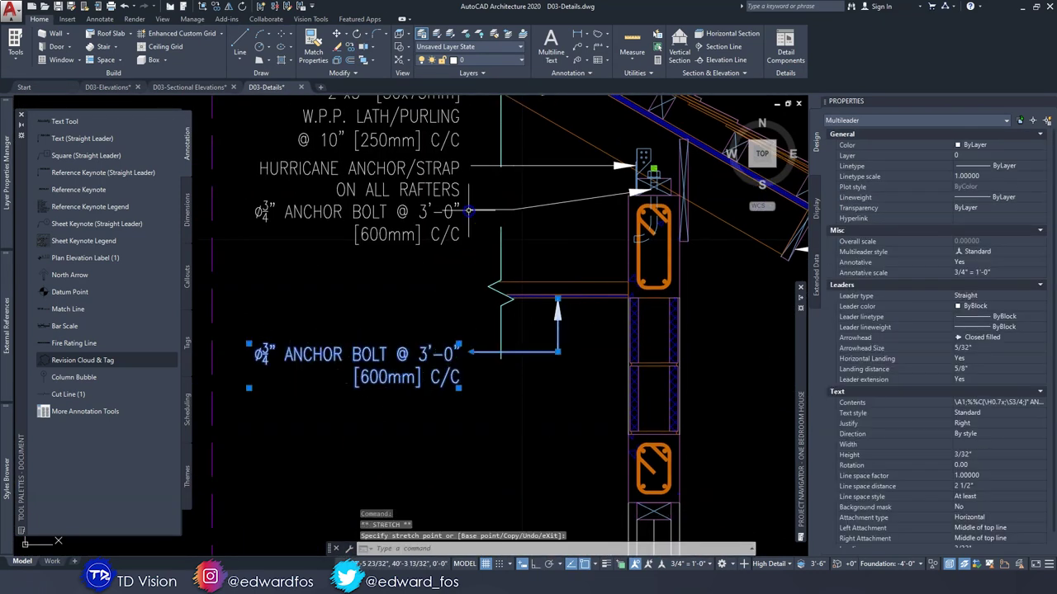
{"action": "left_click", "coordinate": [467, 226]}
Replace the lowest note's text with 3/8" [12mm] FINISHED GRADE PLYWOOD SHEATHING/CEILING, correcting the spelling of SHEATHING.
{"action": "double_click", "coordinate": [422, 345]}
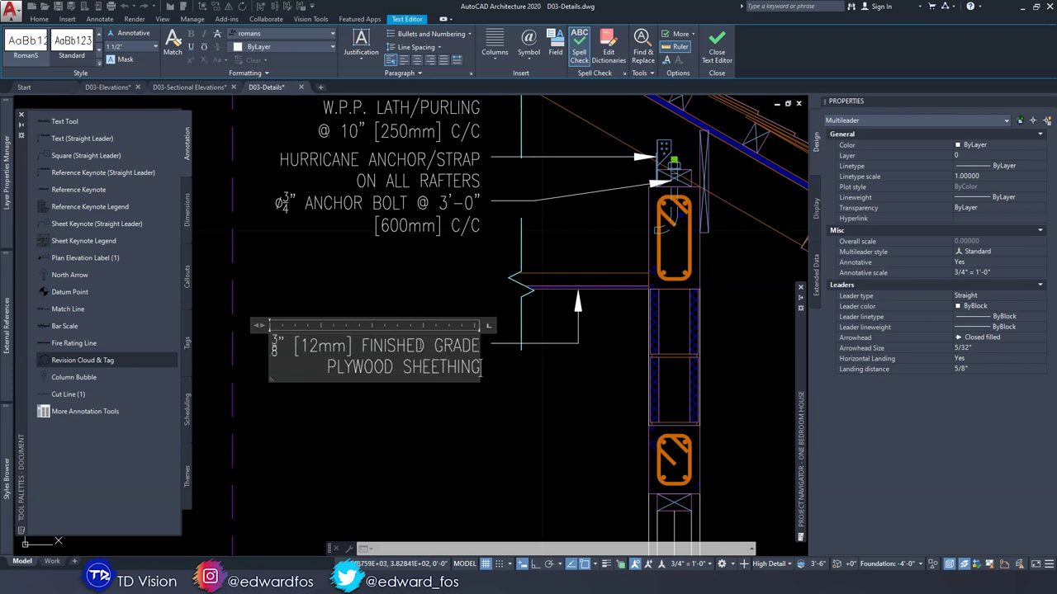
{"action": "right_click", "coordinate": [418, 345]}
{"action": "left_click", "coordinate": [450, 111]}
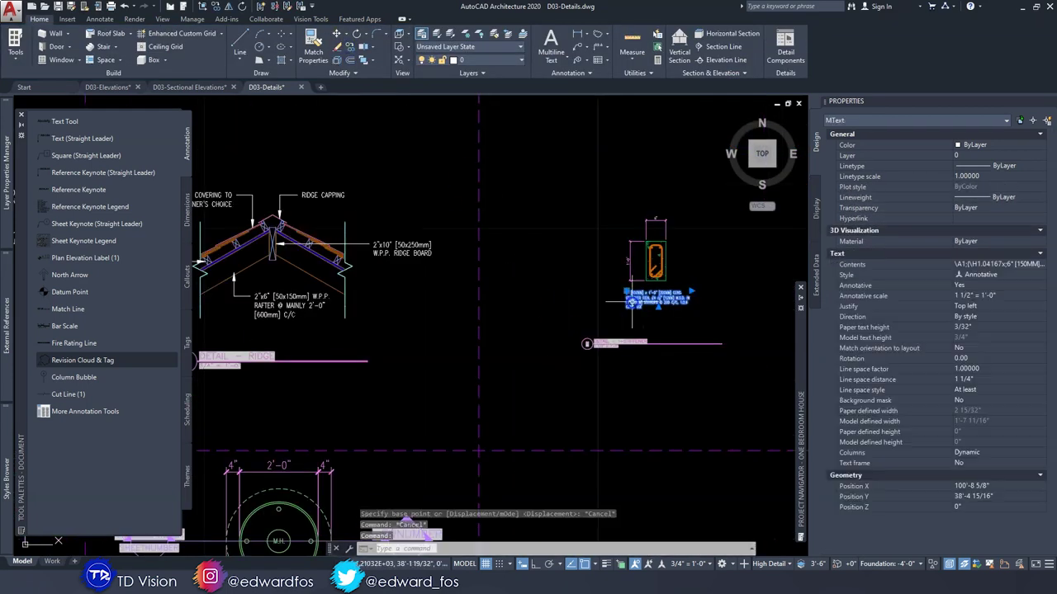
Annotate the belt beam with the reinforcement text from the separate belt beam detail and reword the lower copy for the LINTEL.
{"action": "double_click", "coordinate": [593, 285]}
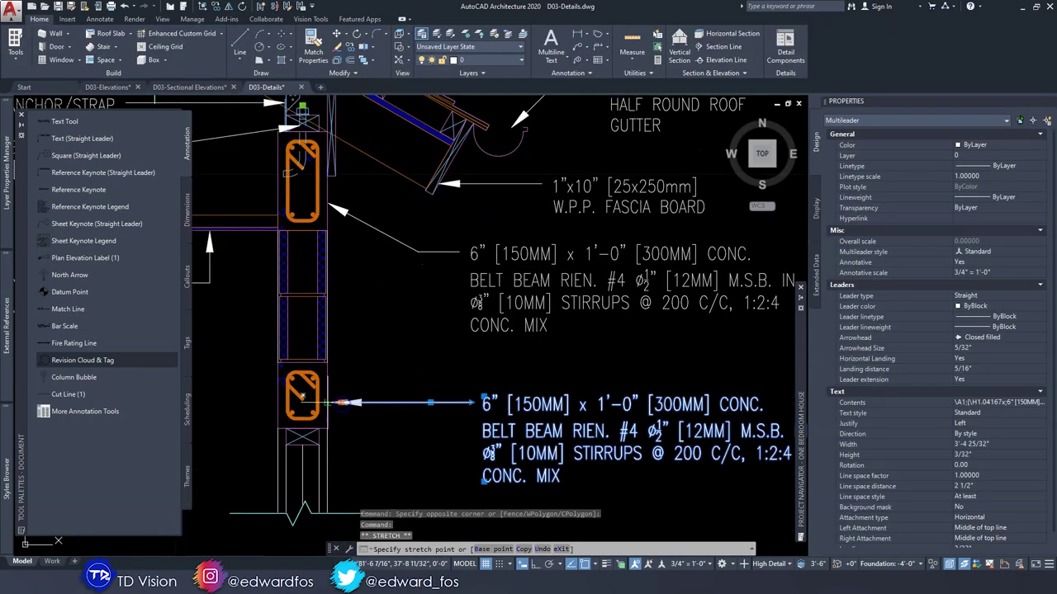
{"action": "double_click", "coordinate": [500, 409]}
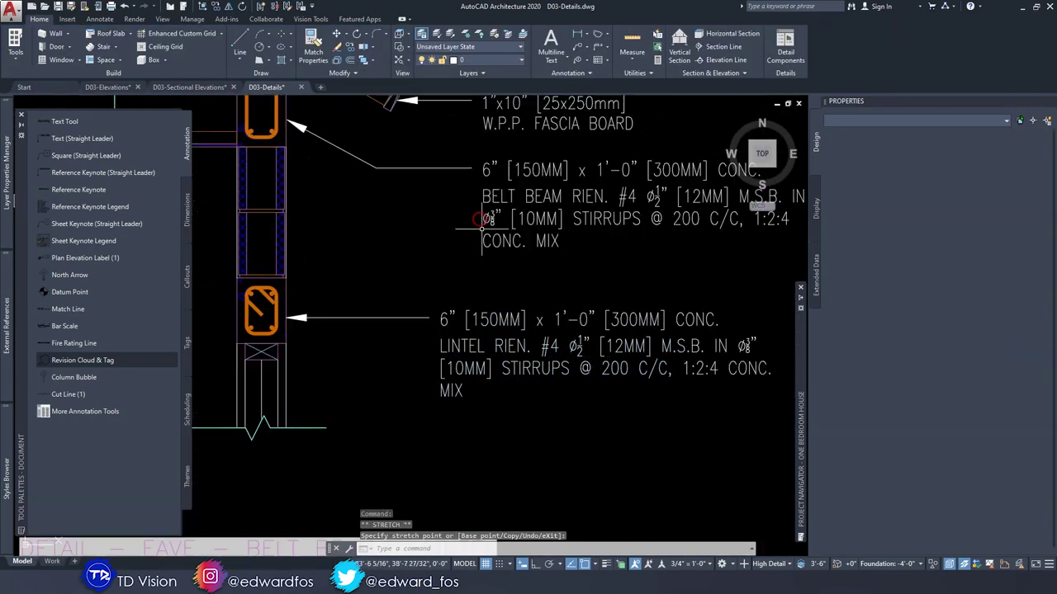
Copy the plywood ceiling note below itself and, with Ortho off, stretch its leader arrow to the block wall.
{"action": "left_click", "coordinate": [384, 189]}
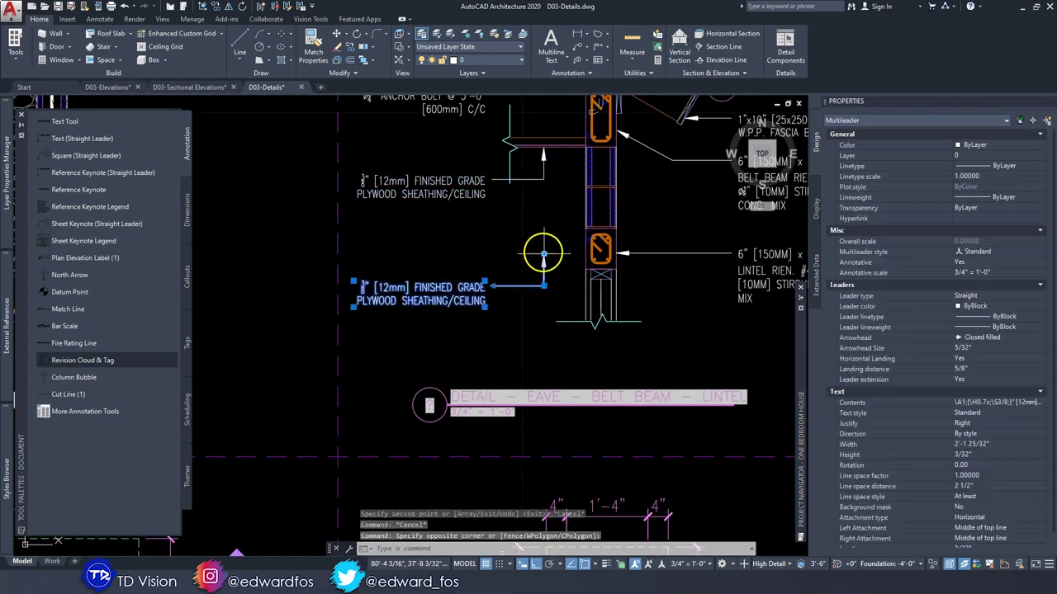
{"action": "left_click", "coordinate": [545, 254]}
{"action": "scroll", "coordinate": [553, 277], "scroll_direction": "up", "scroll_amount": 5}
{"action": "key", "text": "F8"}
{"action": "key", "text": "Escape"}
{"action": "scroll", "coordinate": [503, 310], "scroll_direction": "down", "scroll_amount": 3}
Reword the copied note as the 6" [150mm] THICK CONC. BLOCK WALL specification and add a WINDOW/DOOR OPENING note below the lintel.
{"action": "double_click", "coordinate": [372, 315]}
{"action": "type", "text": "OP"}
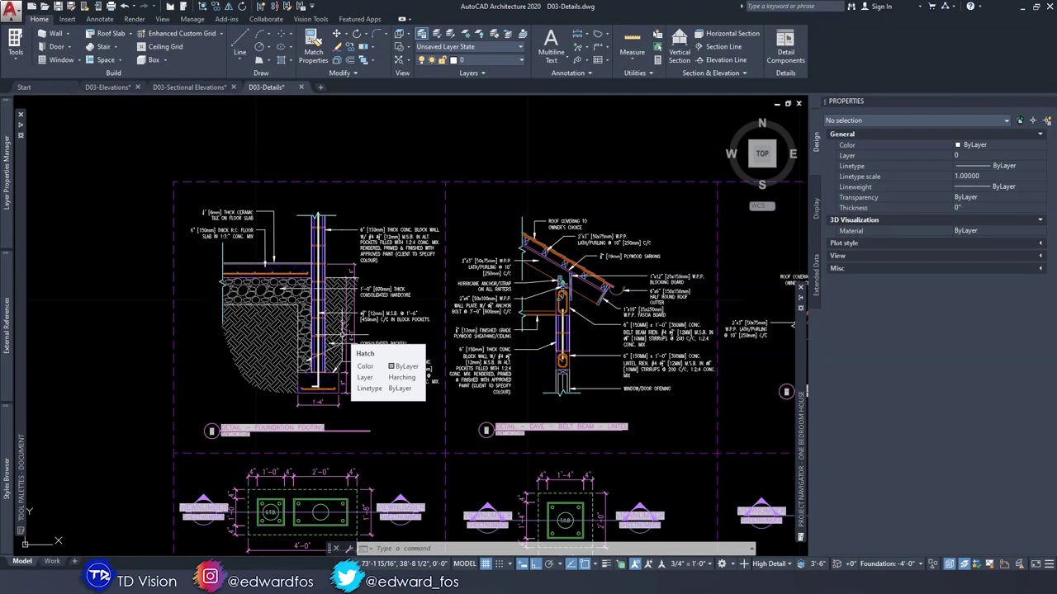
Examine the leader notes and dimensions of the foundation footing and the eave, belt beam and lintel details.
{"action": "middle_click_drag", "start_coordinate": [358, 326], "coordinate": [301, 310]}
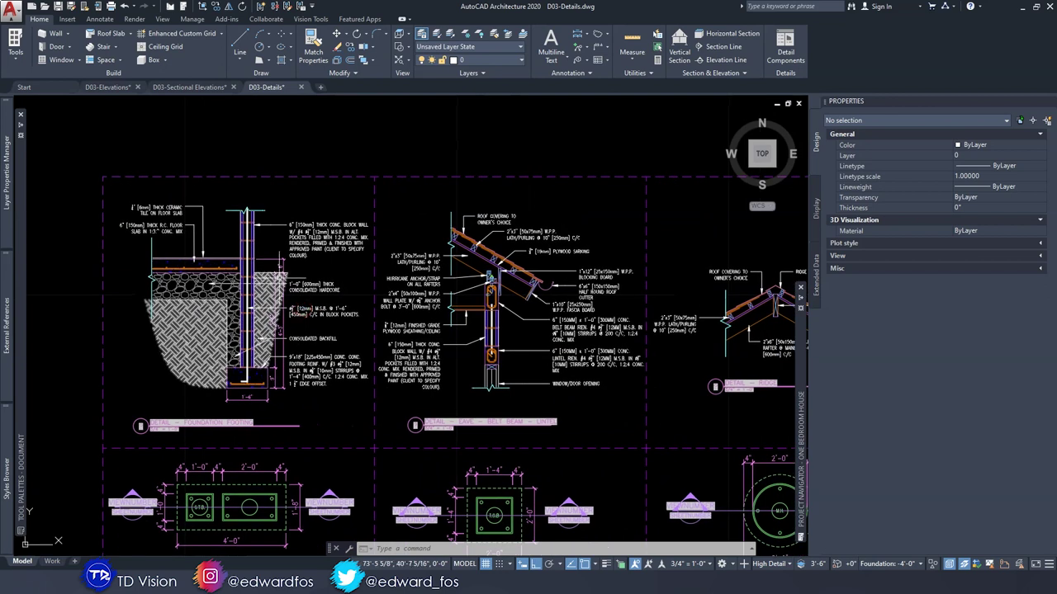
{"action": "scroll", "coordinate": [266, 312], "scroll_direction": "up", "scroll_amount": 3}
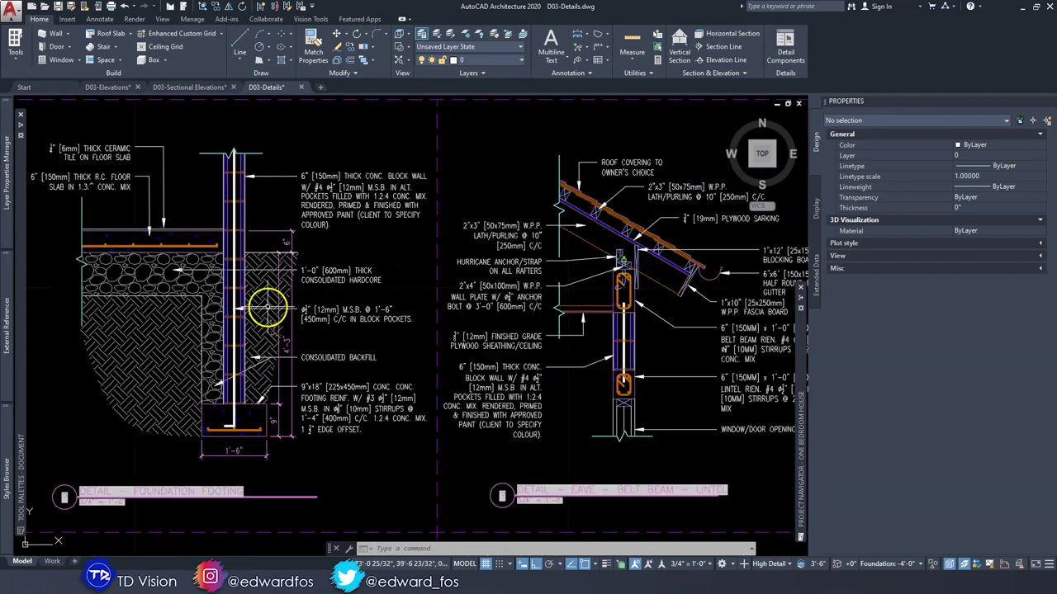
{"action": "mouse_move", "coordinate": [527, 329]}
{"action": "middle_mouse_down"}
{"action": "mouse_move", "coordinate": [364, 316]}
{"action": "mouse_move", "coordinate": [327, 323]}
{"action": "middle_mouse_up"}
{"action": "mouse_move", "coordinate": [593, 322]}
{"action": "middle_mouse_down"}
{"action": "mouse_move", "coordinate": [355, 325]}
{"action": "mouse_move", "coordinate": [679, 302]}
{"action": "middle_mouse_up"}
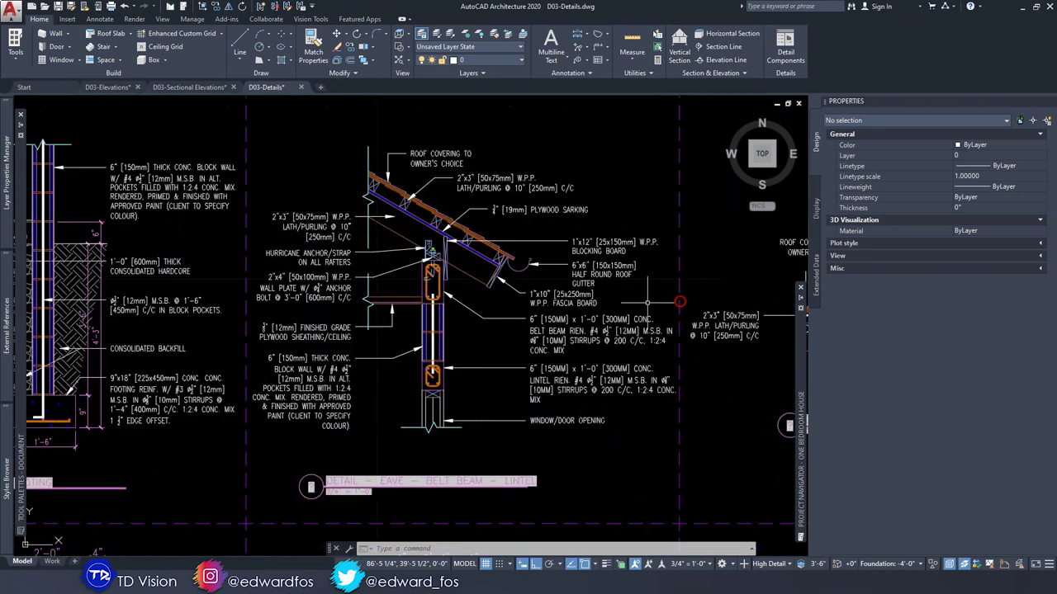
{"action": "middle_click_drag", "start_coordinate": [356, 290], "coordinate": [573, 322]}
{"action": "middle_click_drag", "start_coordinate": [295, 299], "coordinate": [409, 279]}
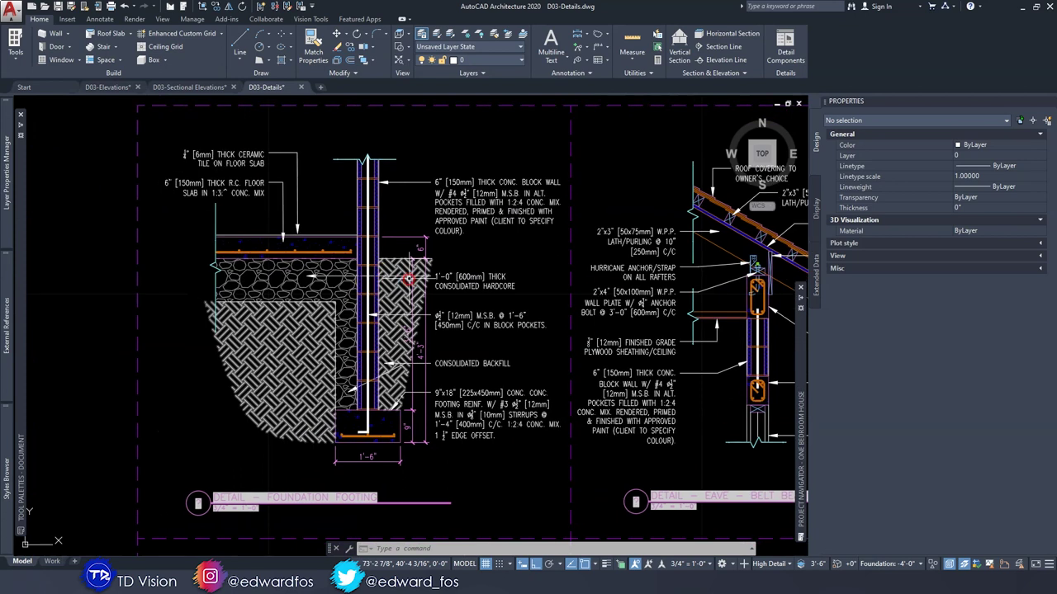
{"action": "middle_click_drag", "start_coordinate": [445, 334], "coordinate": [428, 318]}
{"action": "middle_click_drag", "start_coordinate": [466, 371], "coordinate": [446, 344]}
{"action": "middle_click_drag", "start_coordinate": [483, 303], "coordinate": [509, 361]}
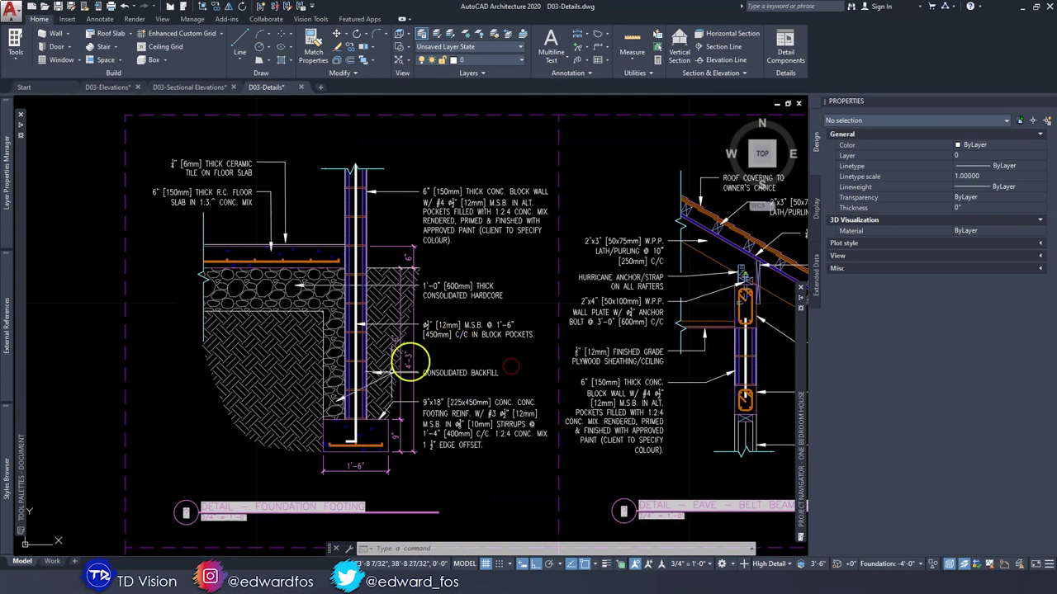
Preview the Work layout's plot and check the lineweights and notes of the foundation footing and eave details.
{"action": "left_click", "coordinate": [53, 562]}
{"action": "scroll", "coordinate": [468, 328], "scroll_direction": "up", "scroll_amount": 4}
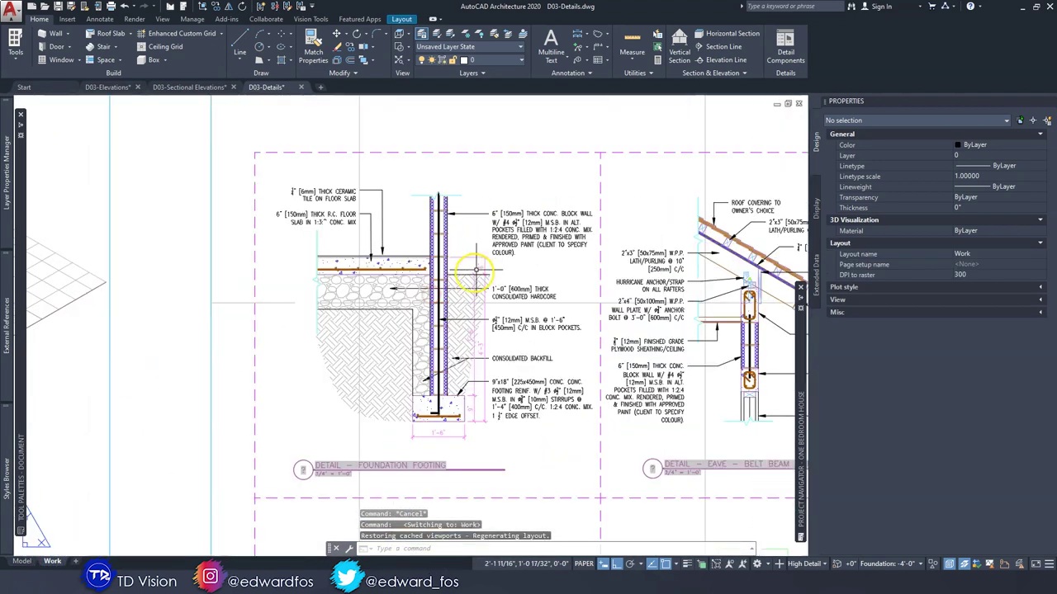
{"action": "scroll", "coordinate": [419, 249], "scroll_direction": "down", "scroll_amount": 4}
{"action": "key", "text": "ctrl+p"}
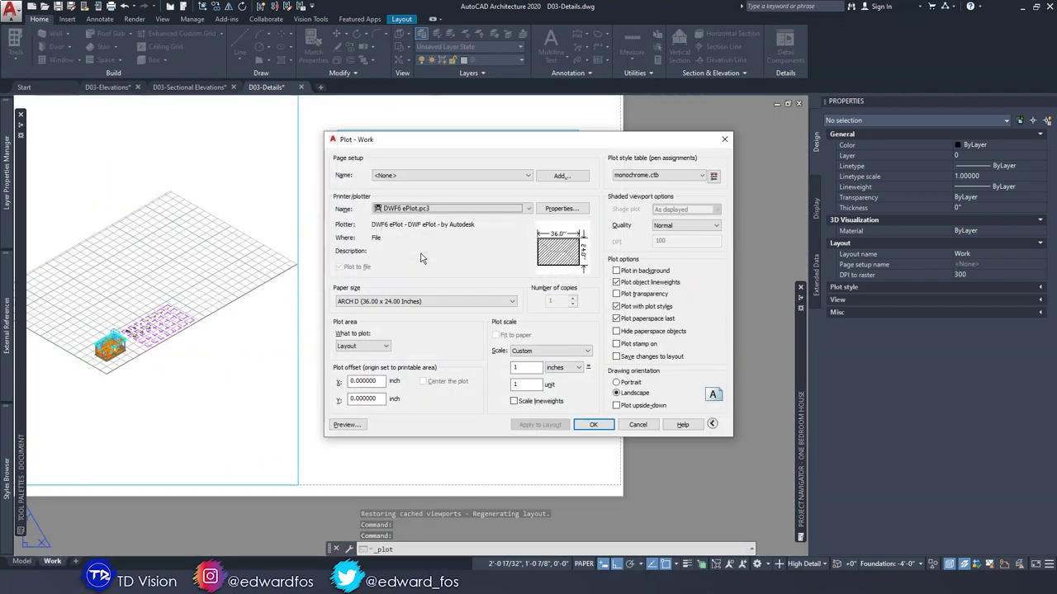
{"action": "left_click", "coordinate": [350, 424]}
{"action": "scroll", "coordinate": [738, 365], "scroll_direction": "up", "scroll_amount": 5}
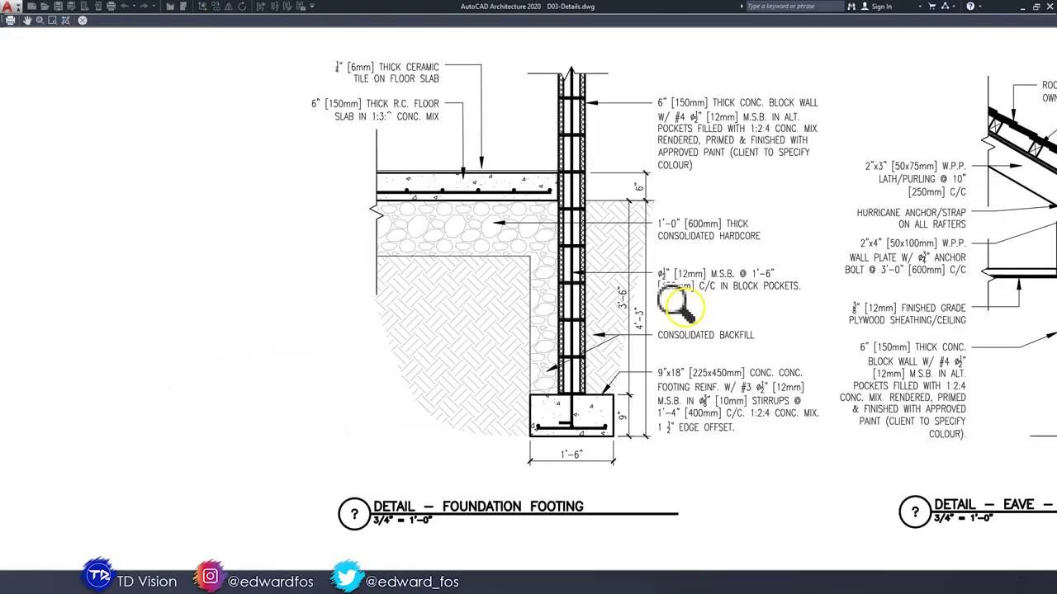
{"action": "scroll", "coordinate": [591, 360], "scroll_direction": "down", "scroll_amount": 3}
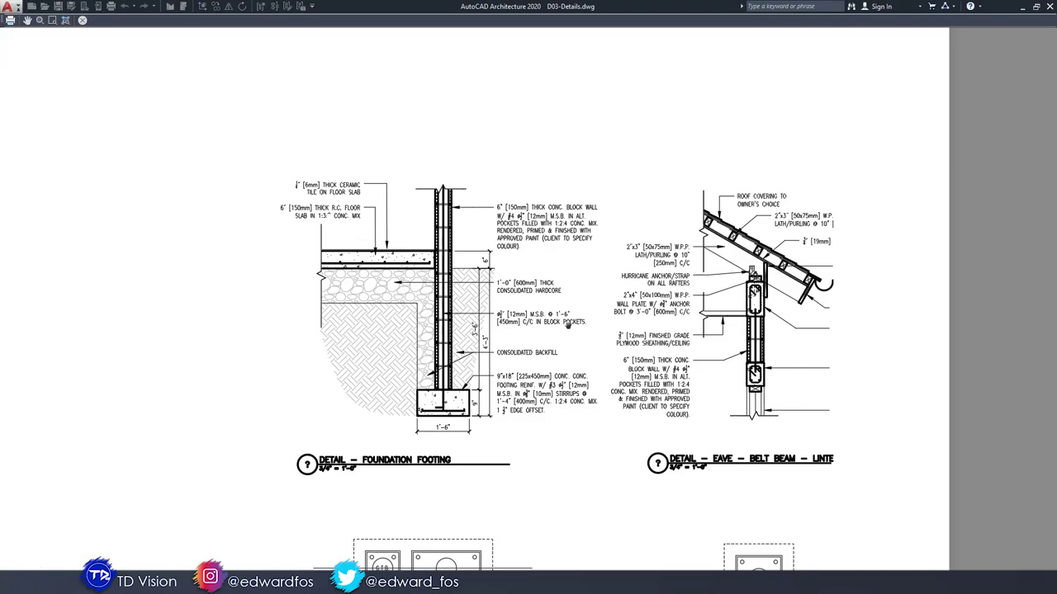
{"action": "scroll", "coordinate": [435, 318], "scroll_direction": "up", "scroll_amount": 2}
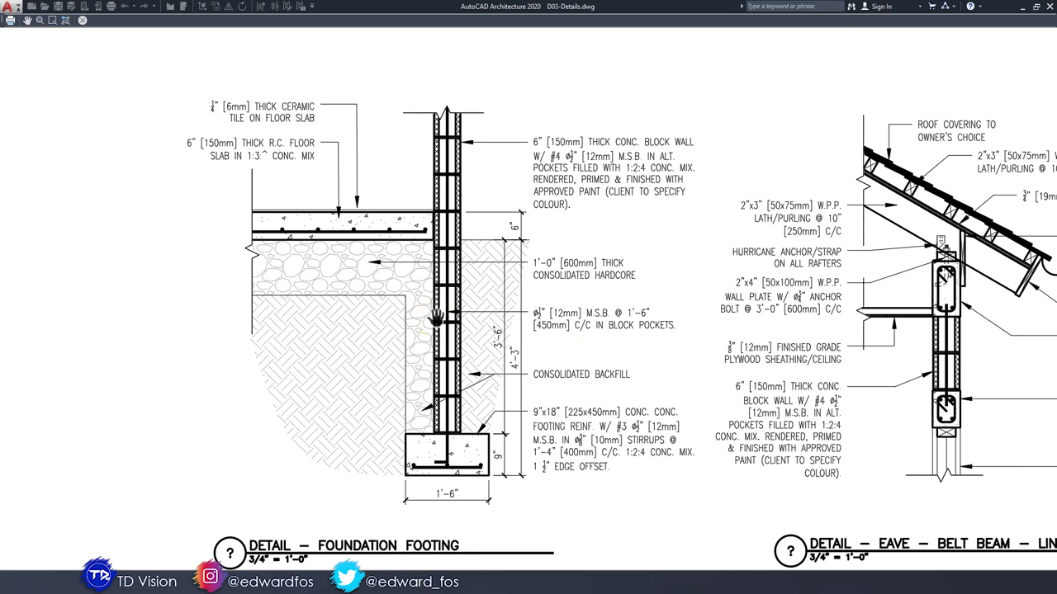
{"action": "scroll", "coordinate": [436, 318], "scroll_direction": "down", "scroll_amount": 2}
{"action": "middle_click_drag", "start_coordinate": [473, 329], "coordinate": [493, 368]}
{"action": "key", "text": "Escape"}
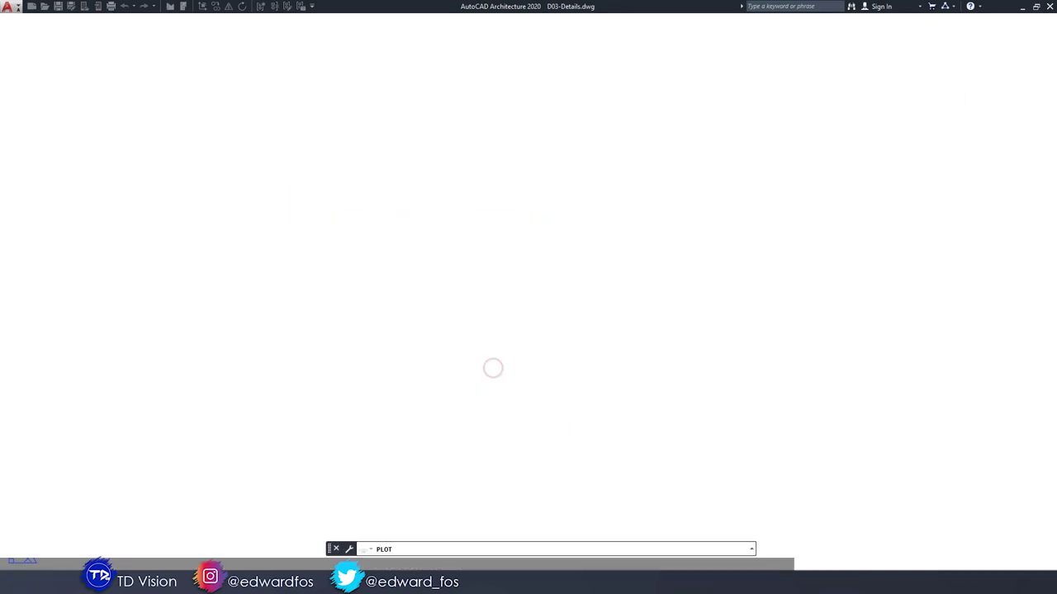